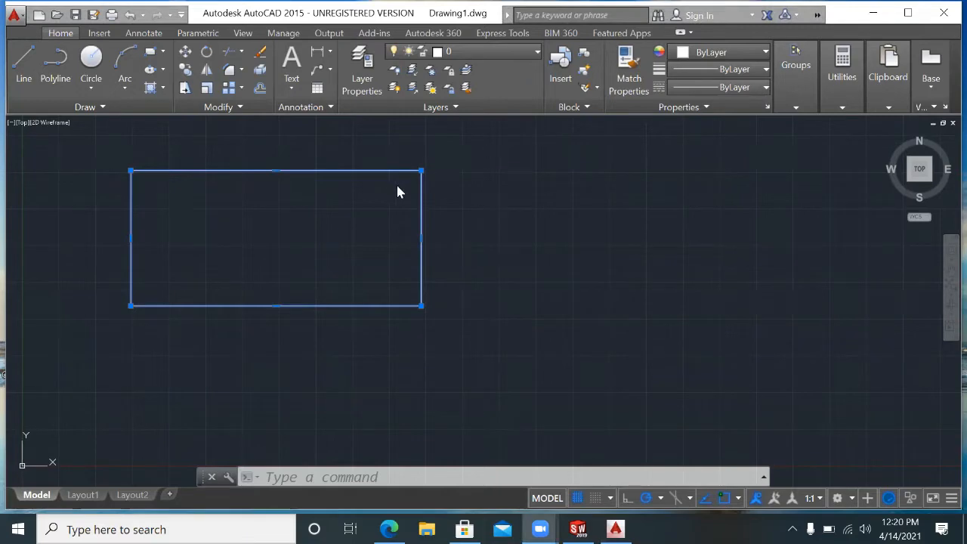
Check how the rectangle selects as an object by picking it with a crossing window, and clear the selection.
click(504, 237)
key(Escape)
key(Escape)
key(Escape)
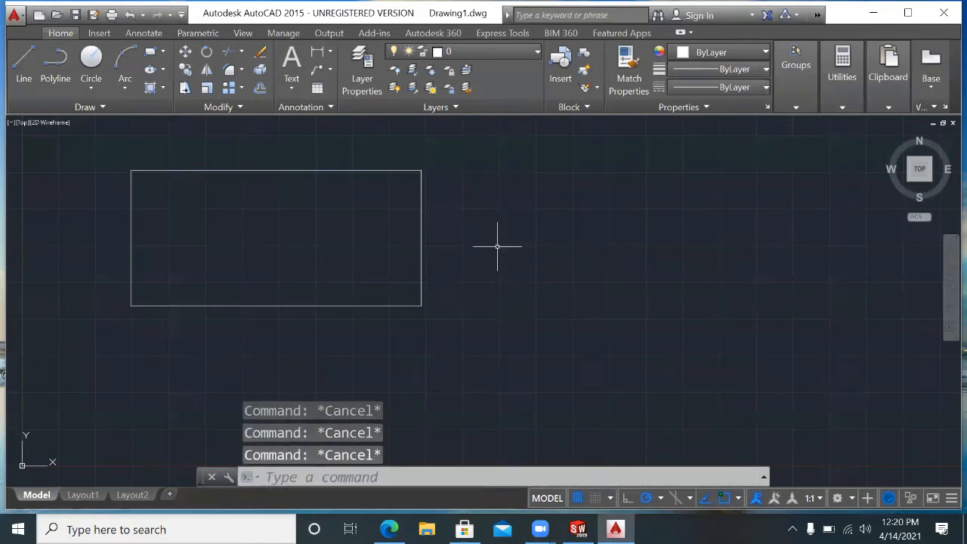
click(507, 344)
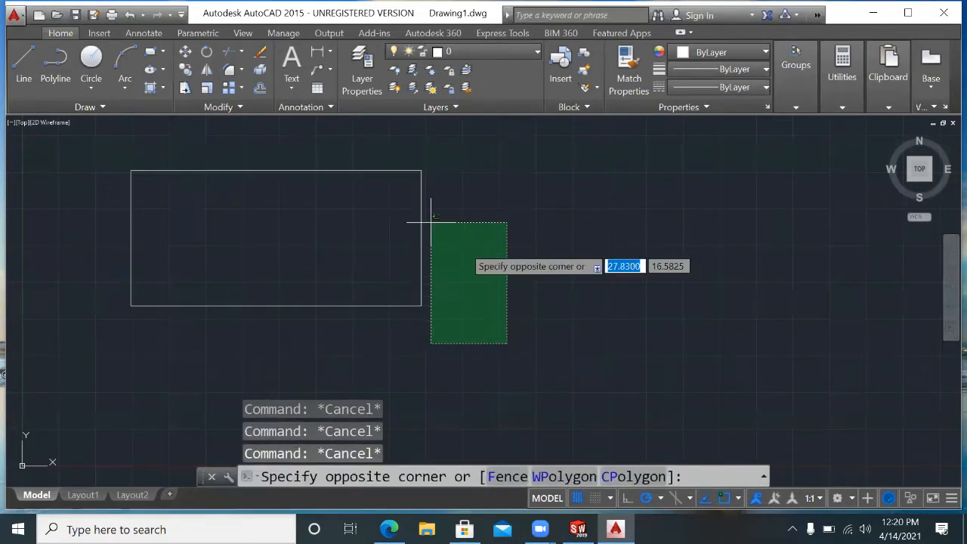
click(359, 244)
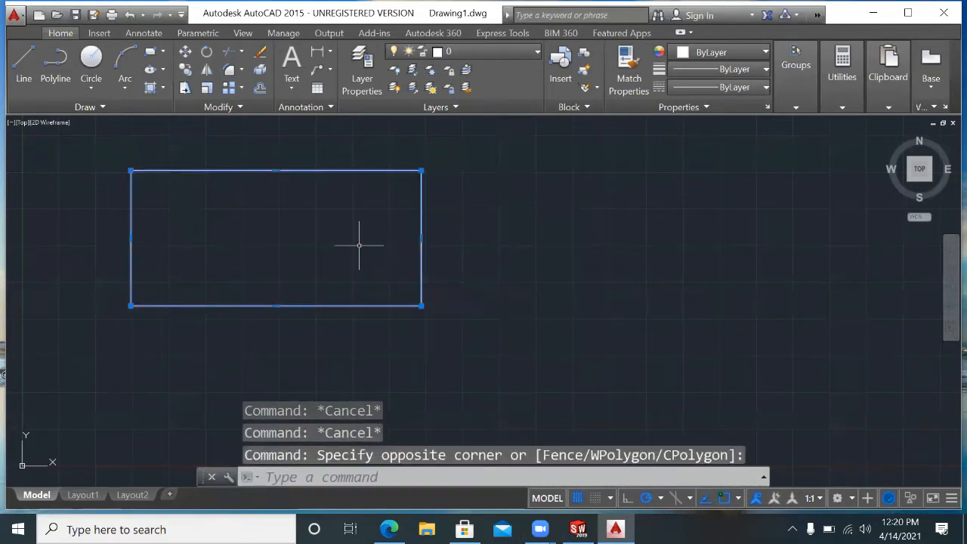
key(Escape)
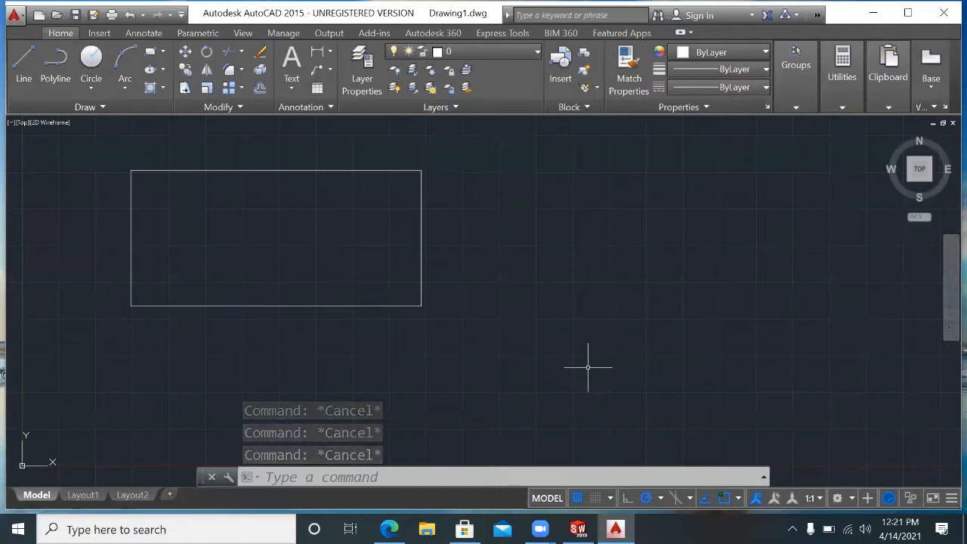
Explode the rectangle into separate line segments.
click(338, 481)
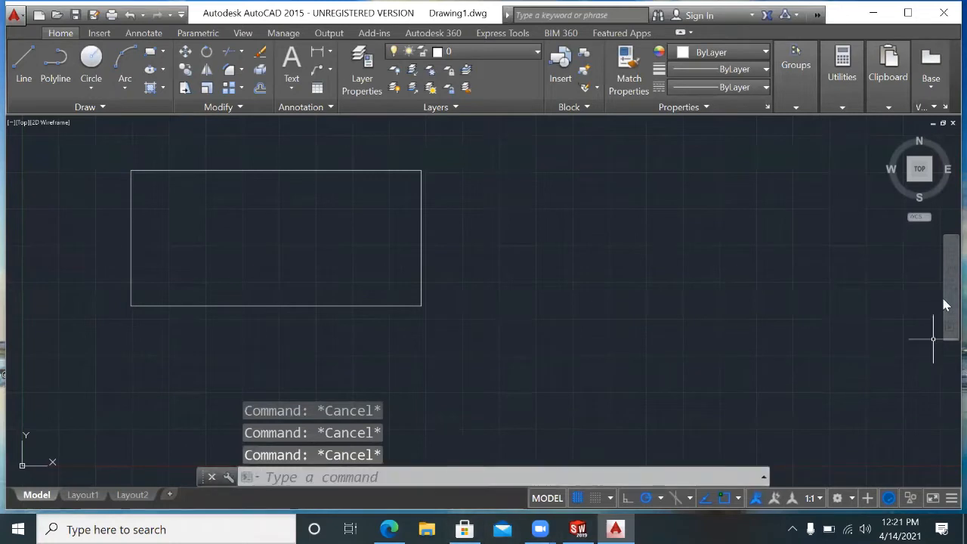
text(ex)
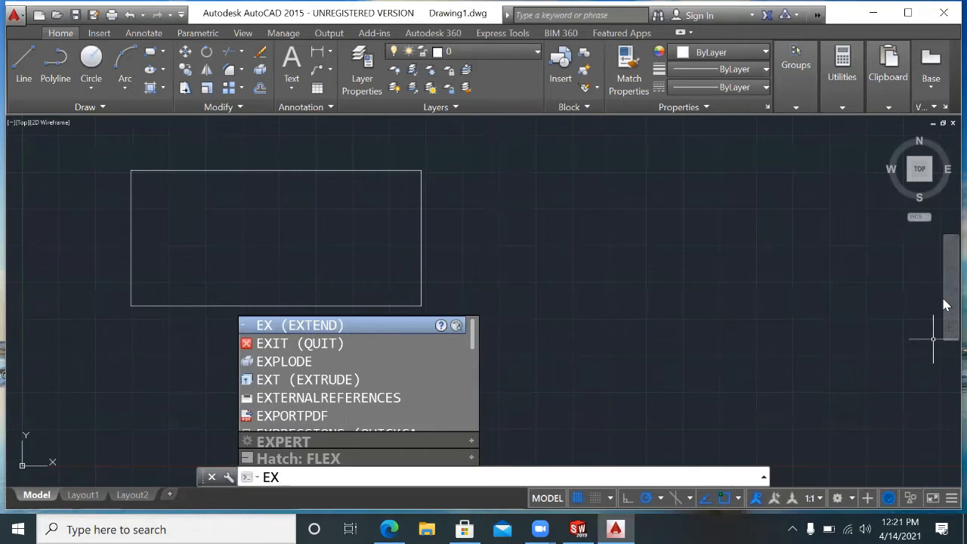
text(p)
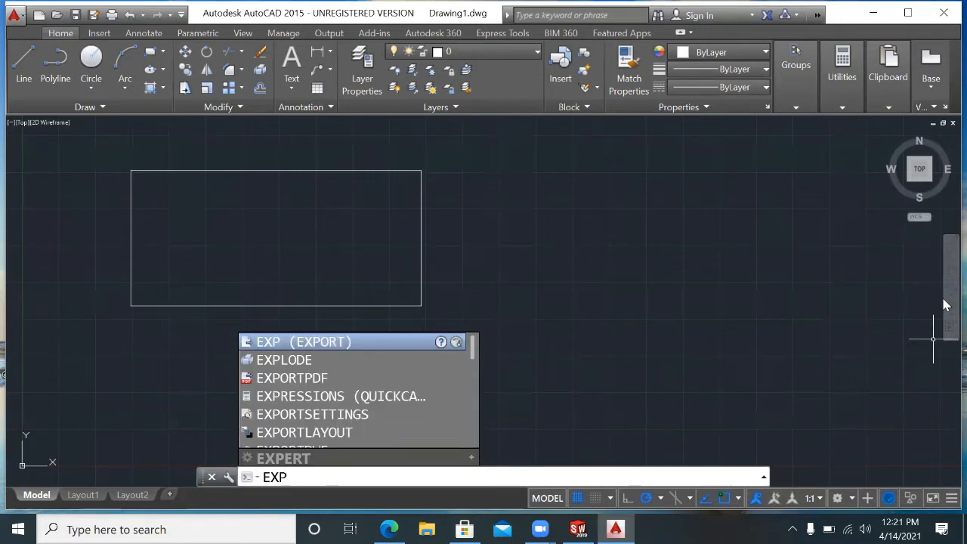
text(l)
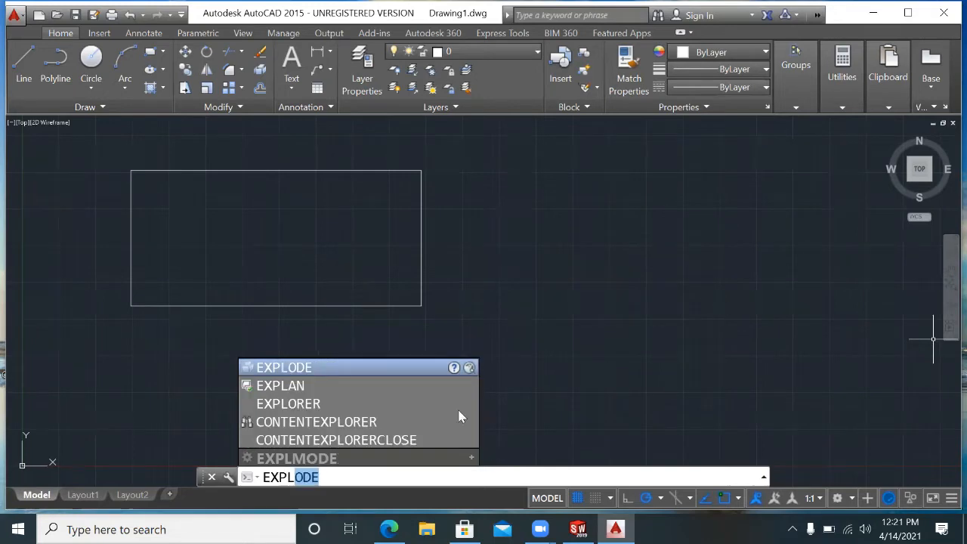
click(313, 367)
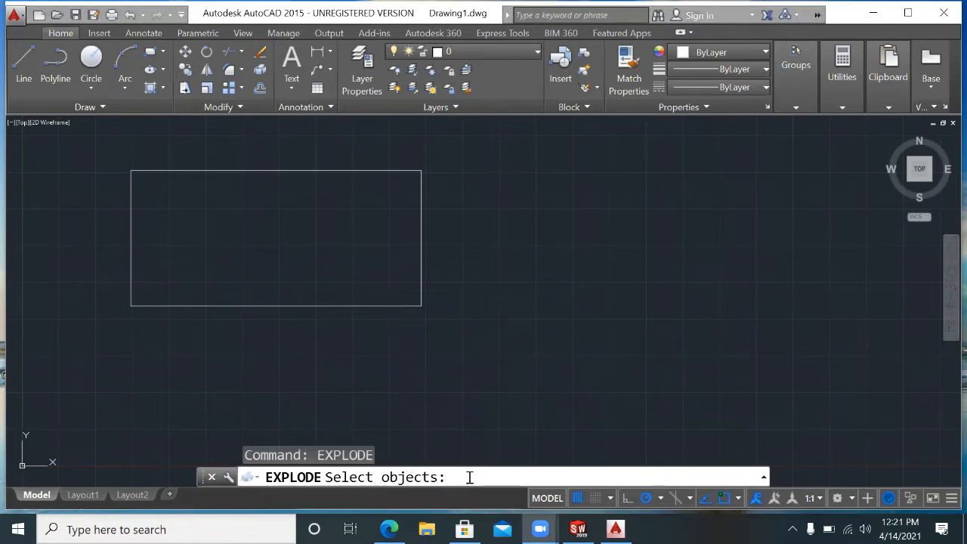
click(379, 306)
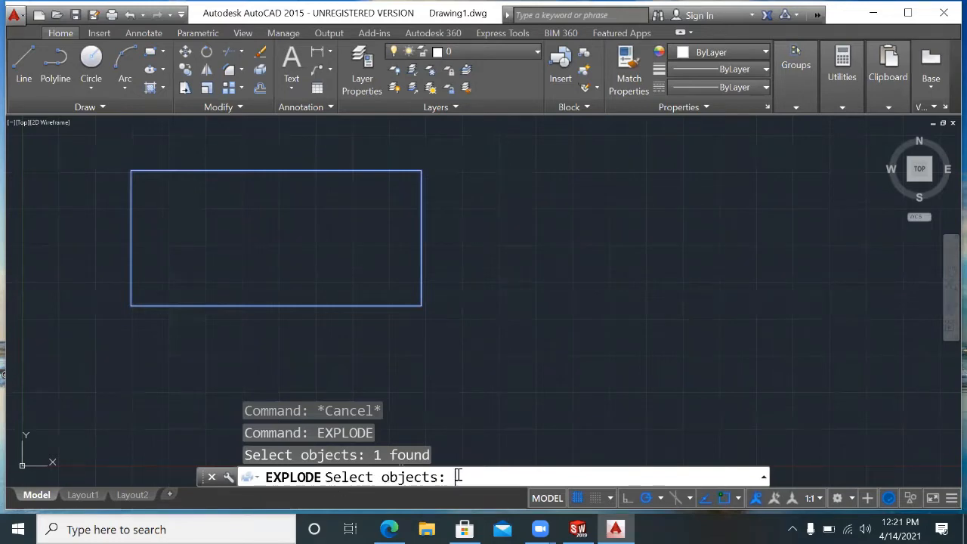
key(Return)
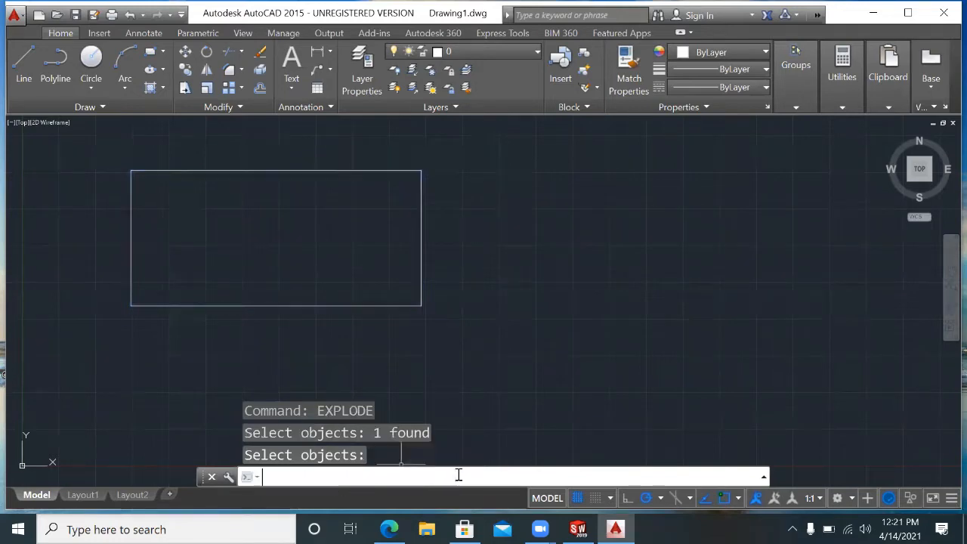
Select each of the exploded rectangle's four sides individually to check that they are separate, and clear the selection.
click(295, 307)
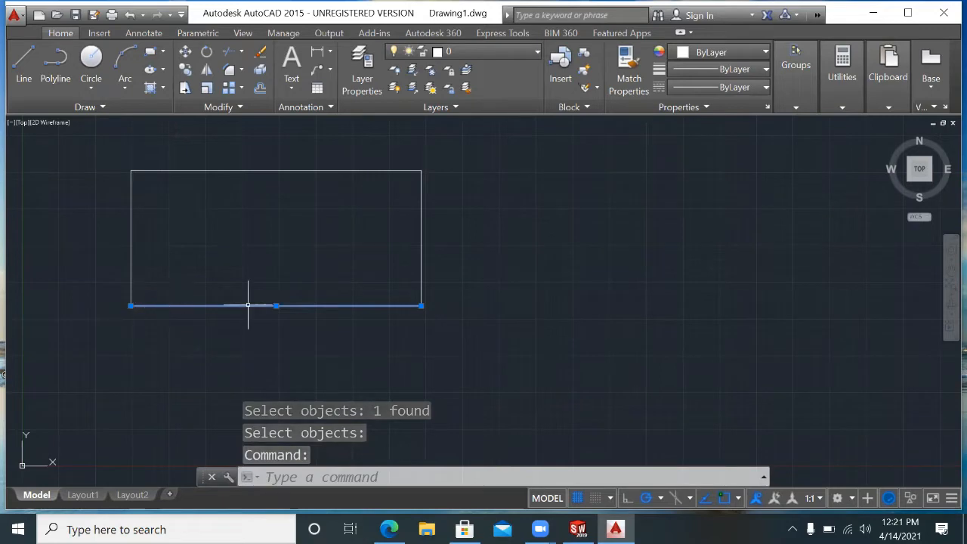
click(421, 238)
click(365, 170)
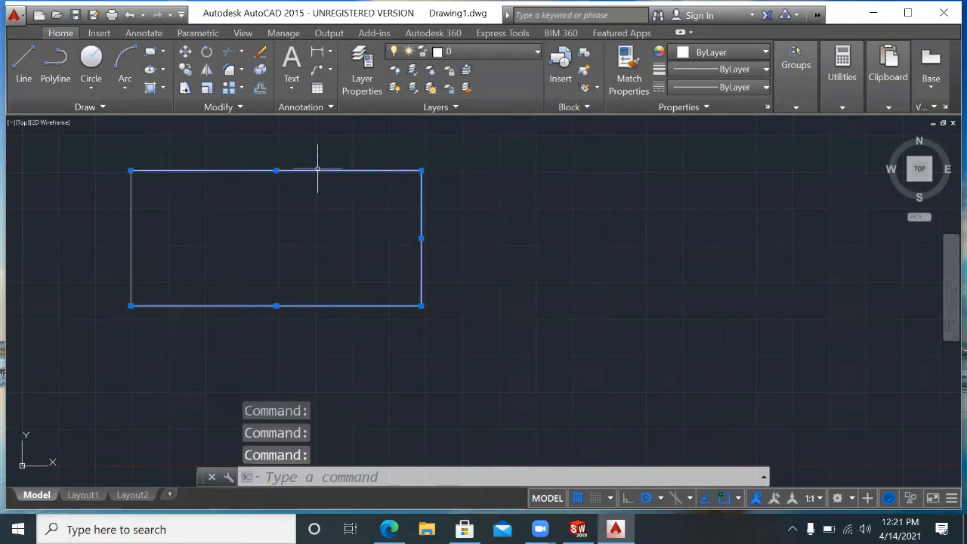
click(129, 214)
click(134, 211)
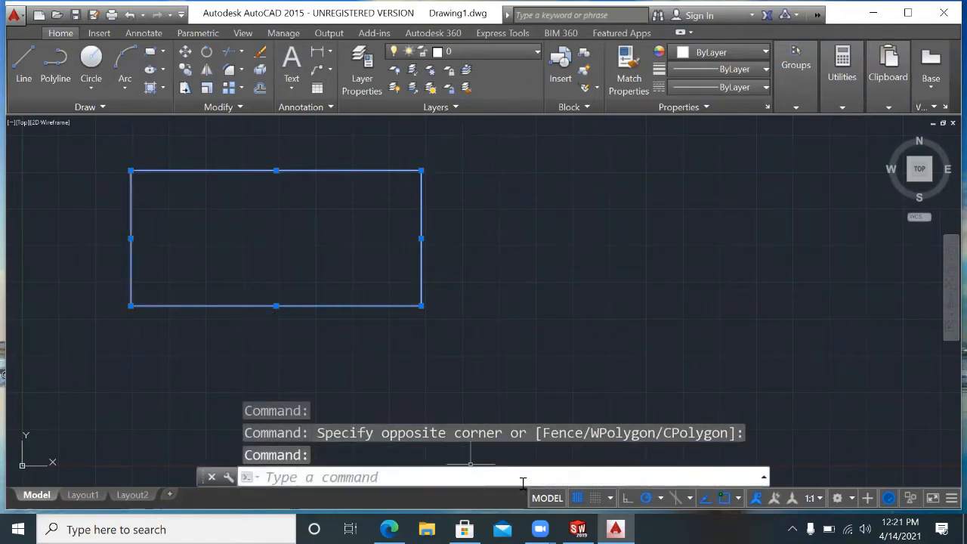
key(Escape)
key(Escape)
key(Escape)
Draw a closed six-sided line outline beside the rectangle, about 13 units wide, with a notch about 4 units wide at its lower-left corner.
text(l)
key(Return)
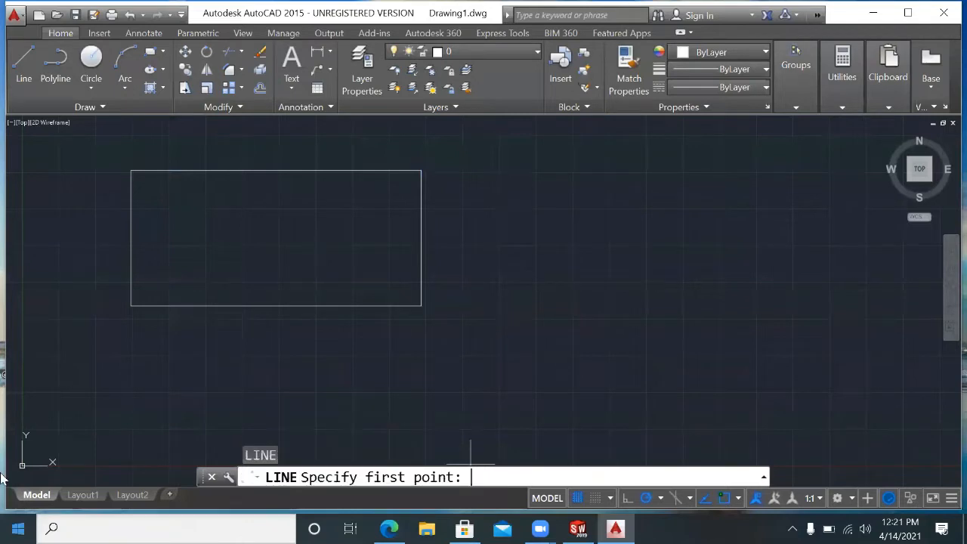
click(549, 181)
click(745, 180)
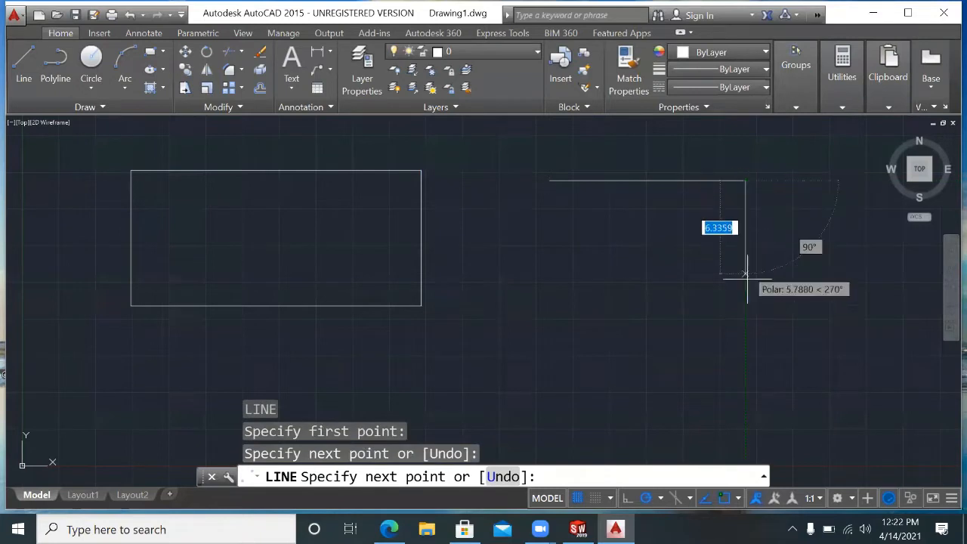
click(745, 290)
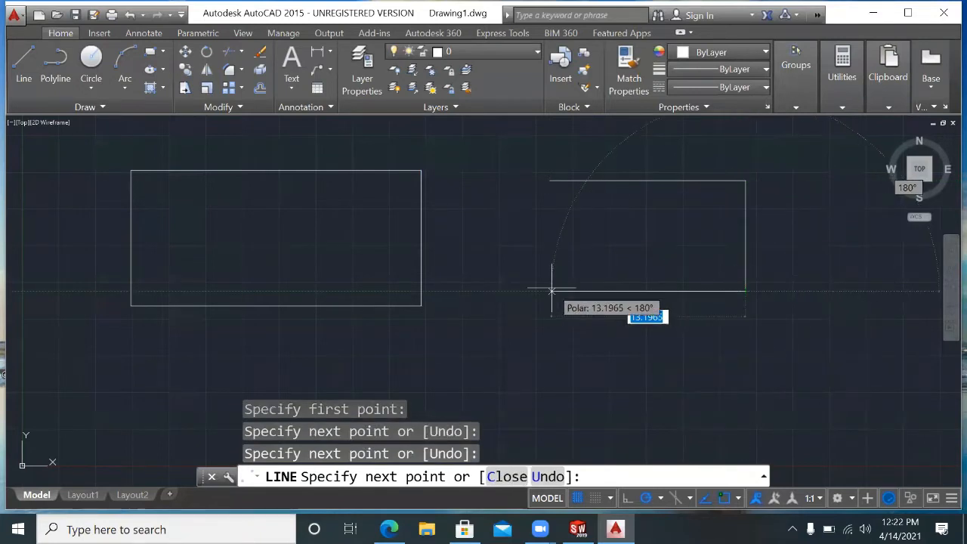
click(608, 290)
click(608, 242)
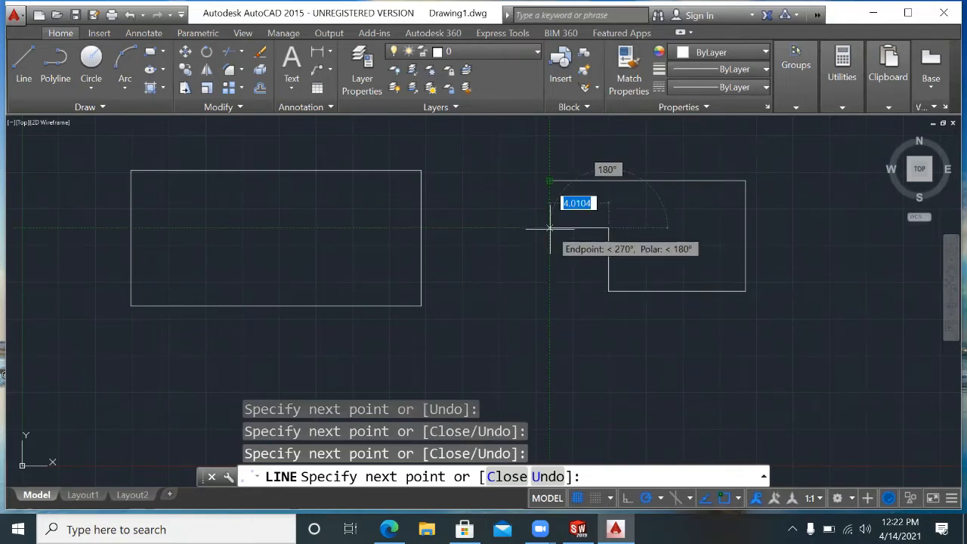
click(550, 226)
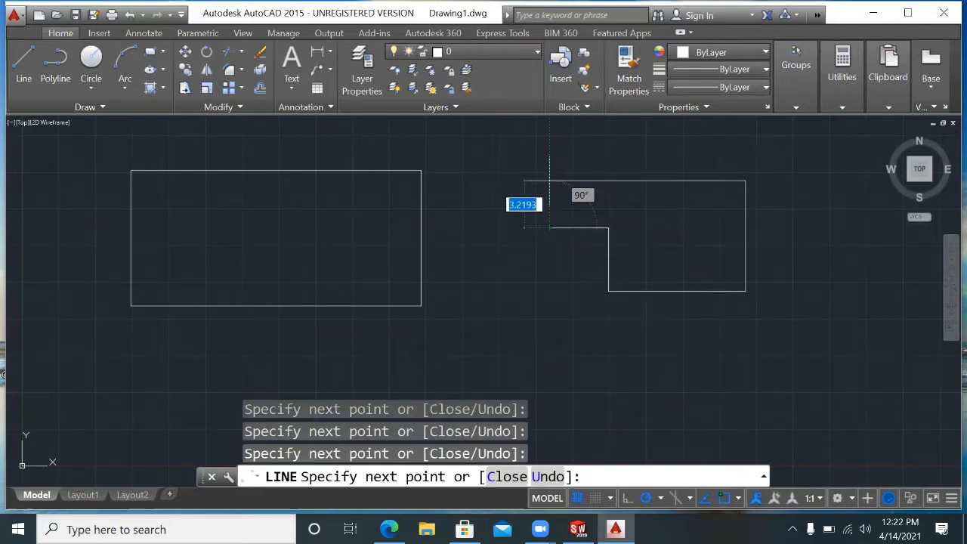
click(550, 181)
key(Return)
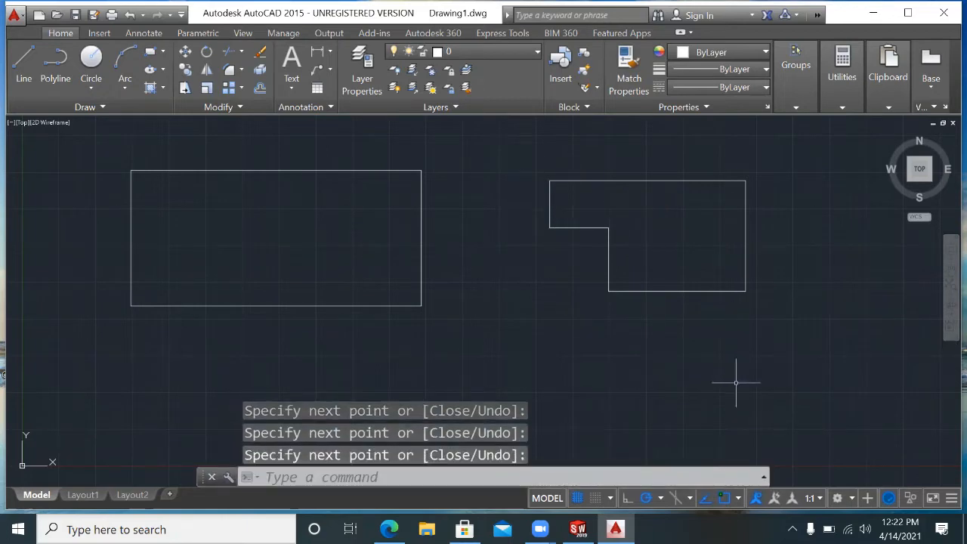
Select the notched outline's right, bottom and inner vertical edges one by one to check they are separate lines, and clear the selection.
click(745, 235)
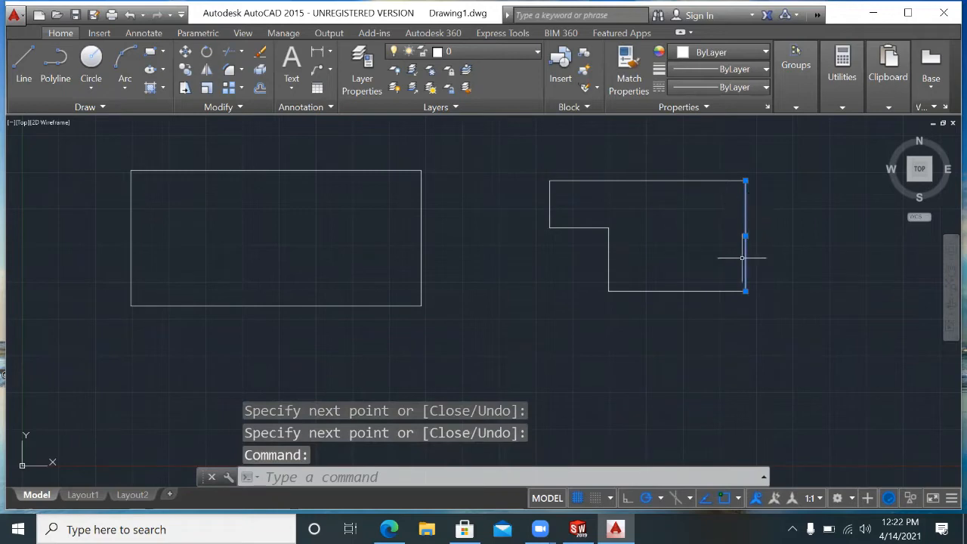
click(714, 290)
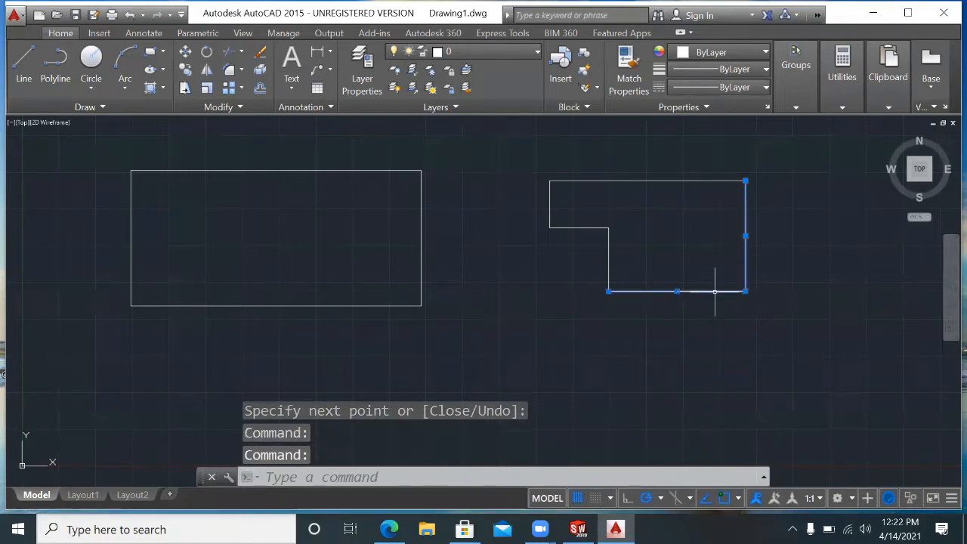
click(609, 259)
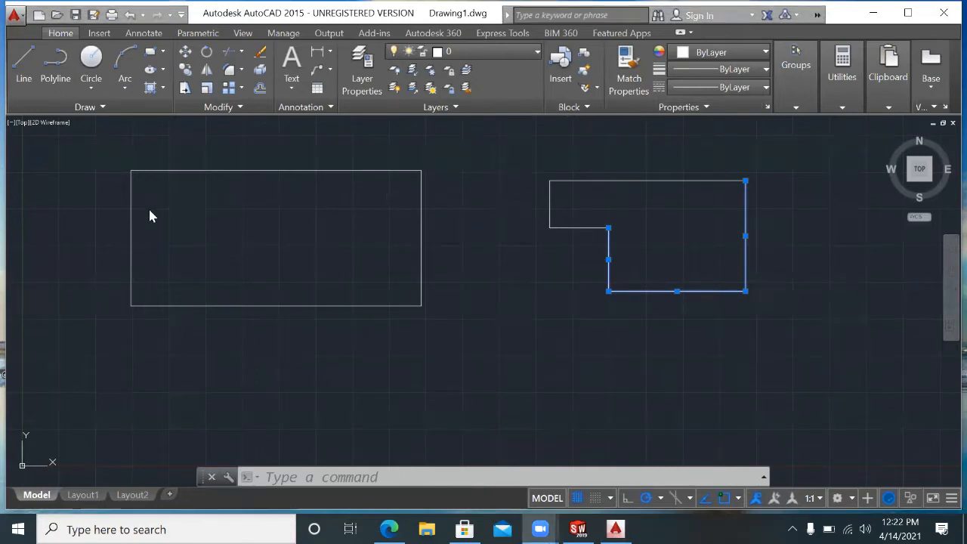
click(435, 476)
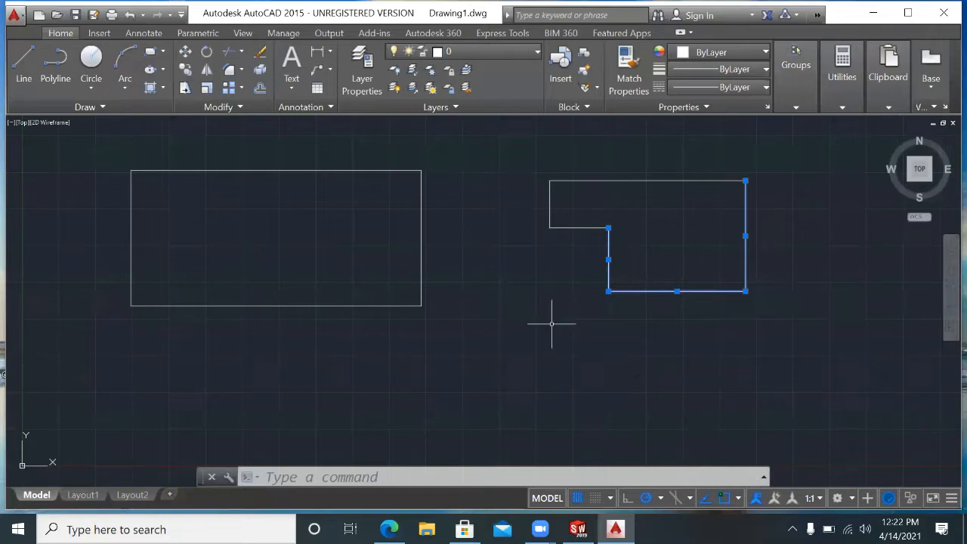
click(314, 476)
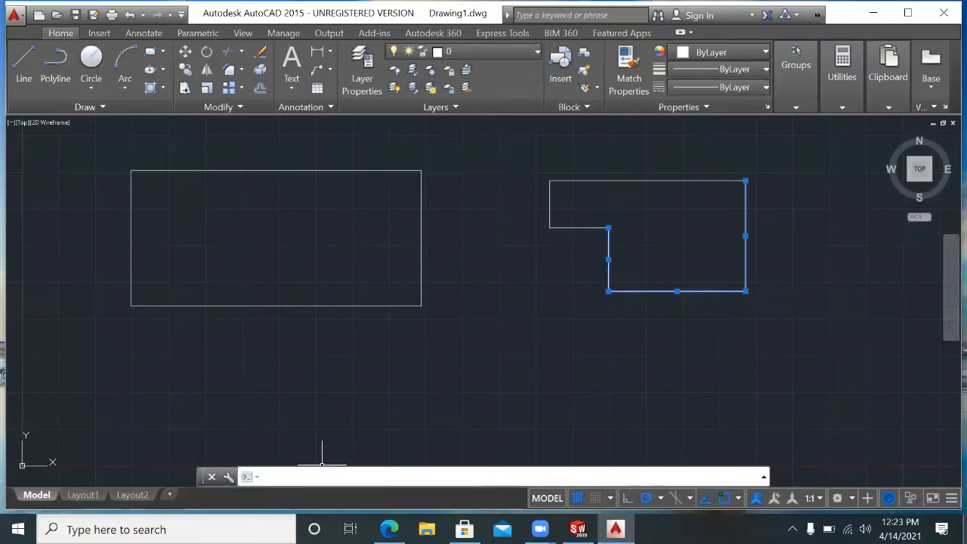
key(Escape)
key(Escape)
key(Escape)
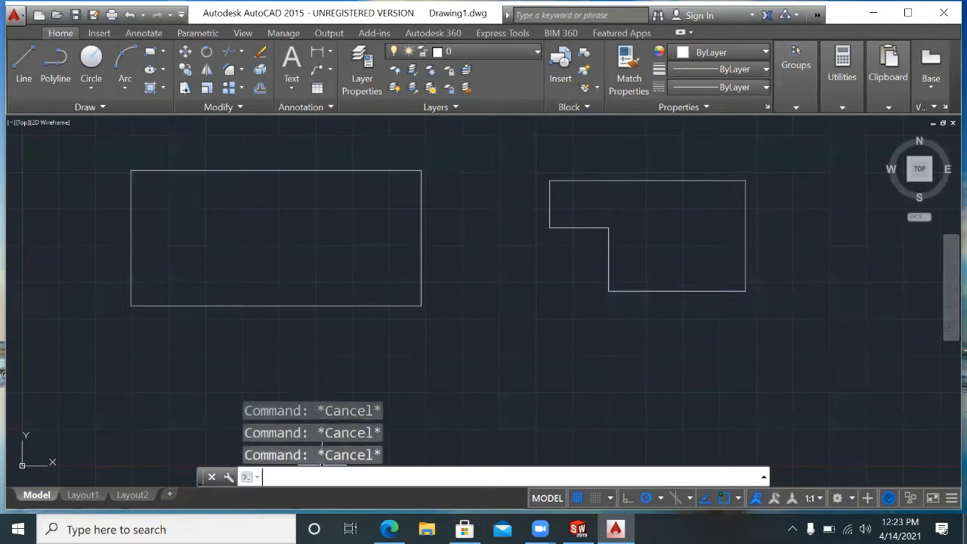
text(st)
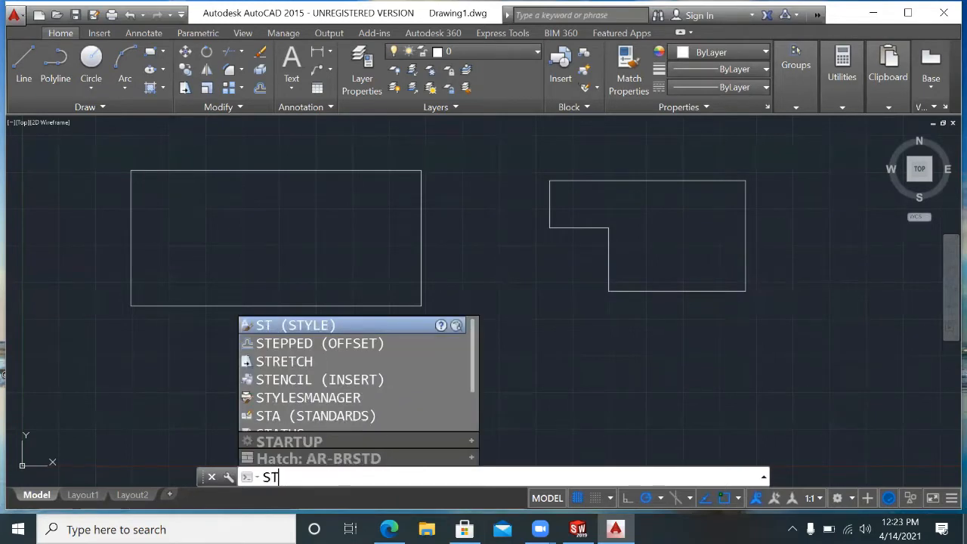
text(re)
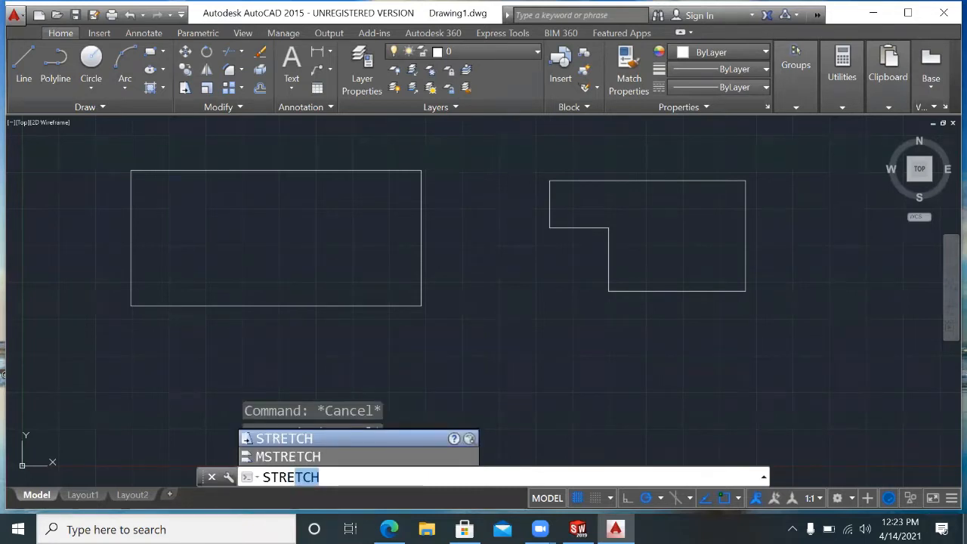
key(BackSpace)
key(BackSpace)
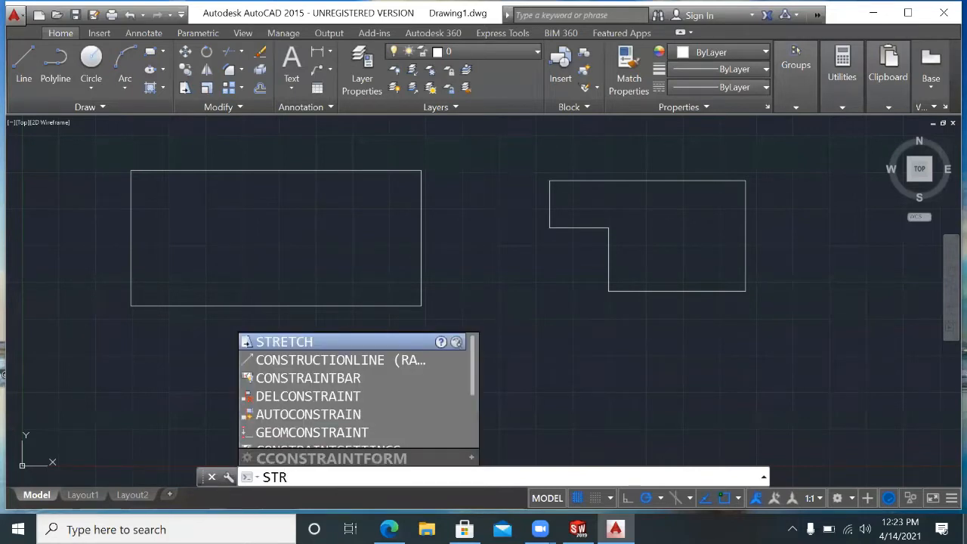
click(292, 344)
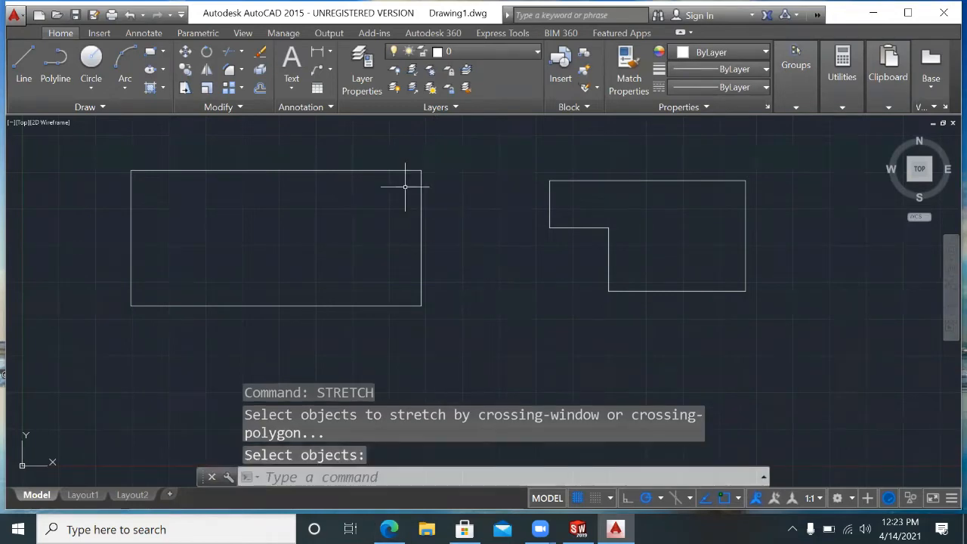
drag(453, 155, 419, 198)
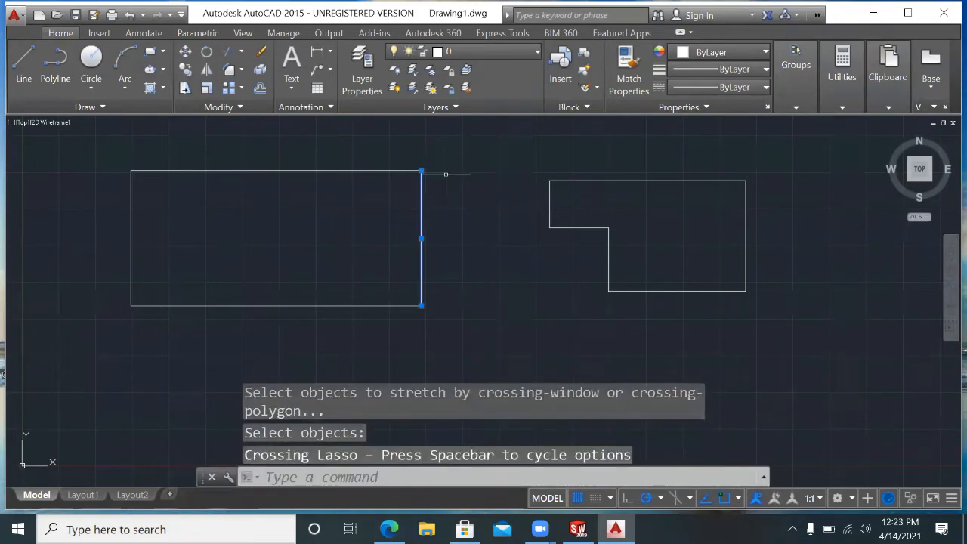
key(Escape)
Stretch the rectangle's lower-right corner outward and downward using its upper-right corner as the base point, and undo the stretch.
key(Return)
mouse_move(450, 160)
mouse_down()
mouse_move(410, 181)
mouse_move(418, 358)
mouse_up()
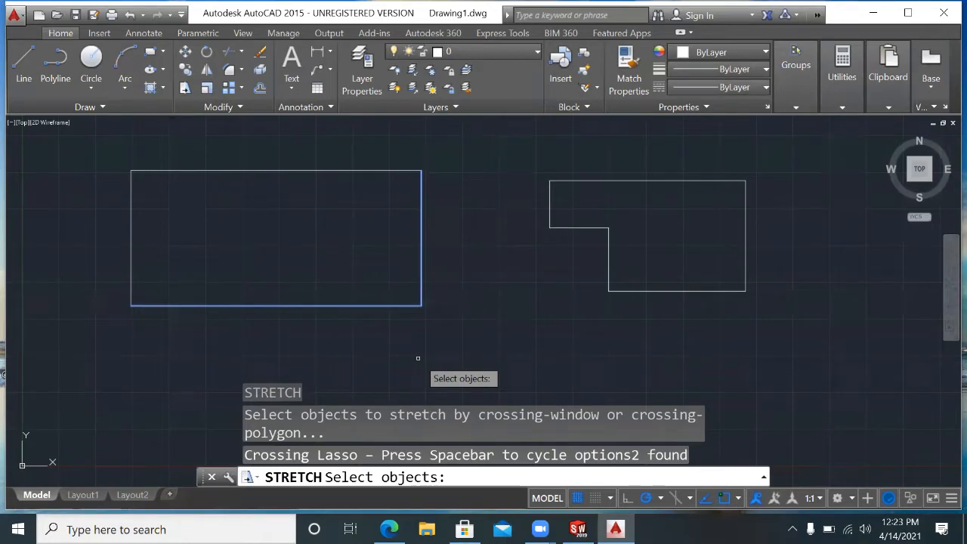
key(Return)
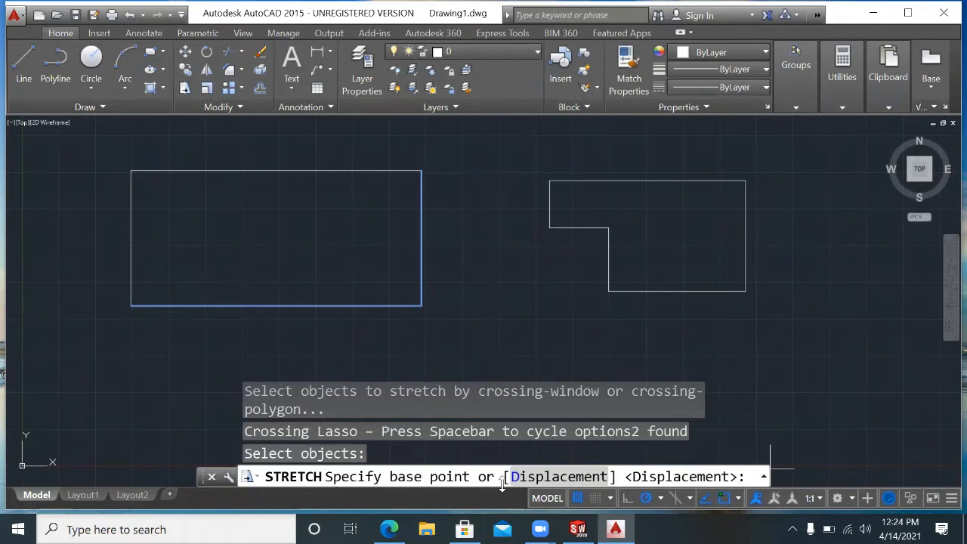
click(421, 171)
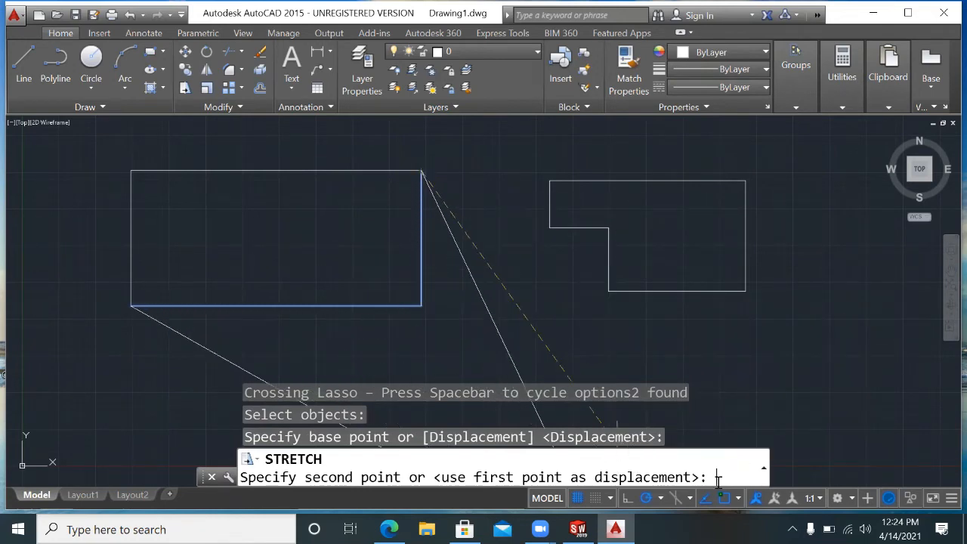
key(Return)
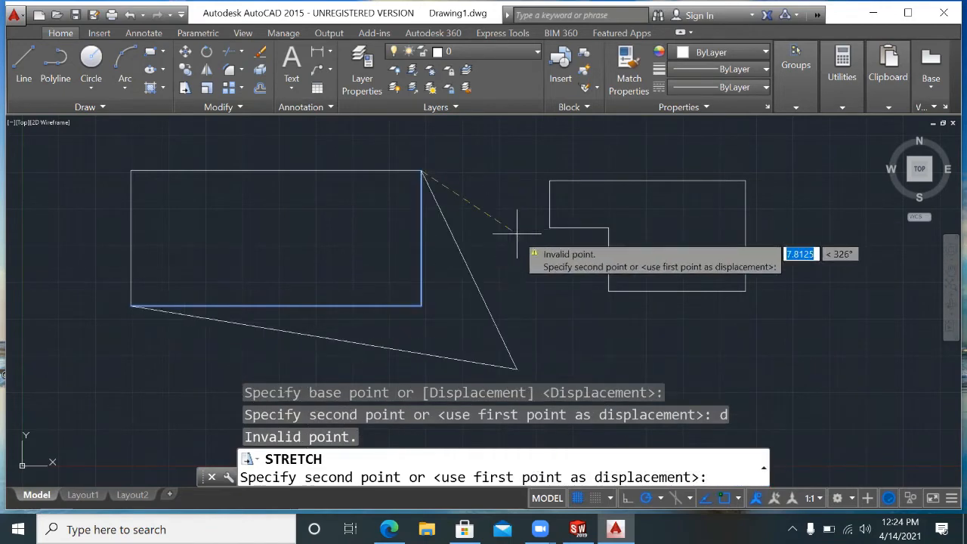
key(Escape)
mouse_move(464, 529)
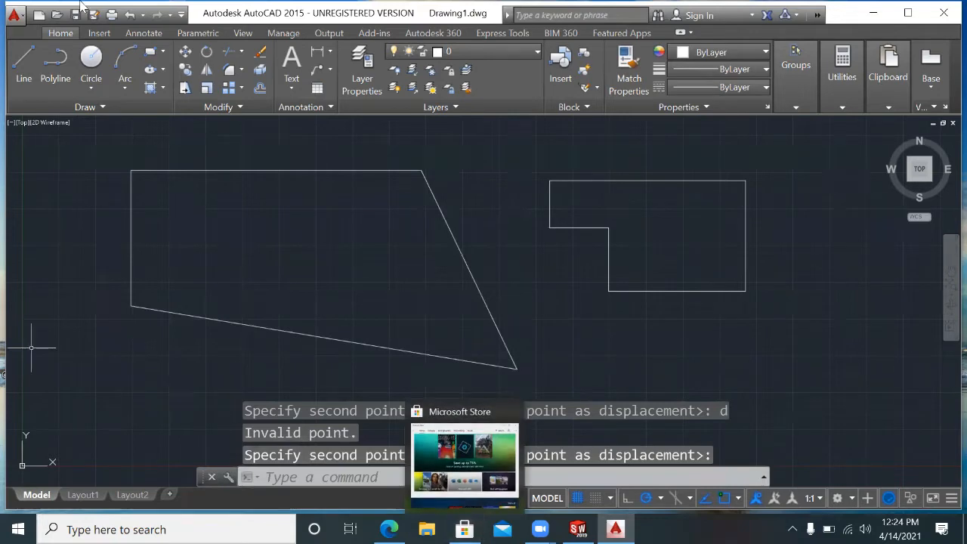
key(ctrl+z)
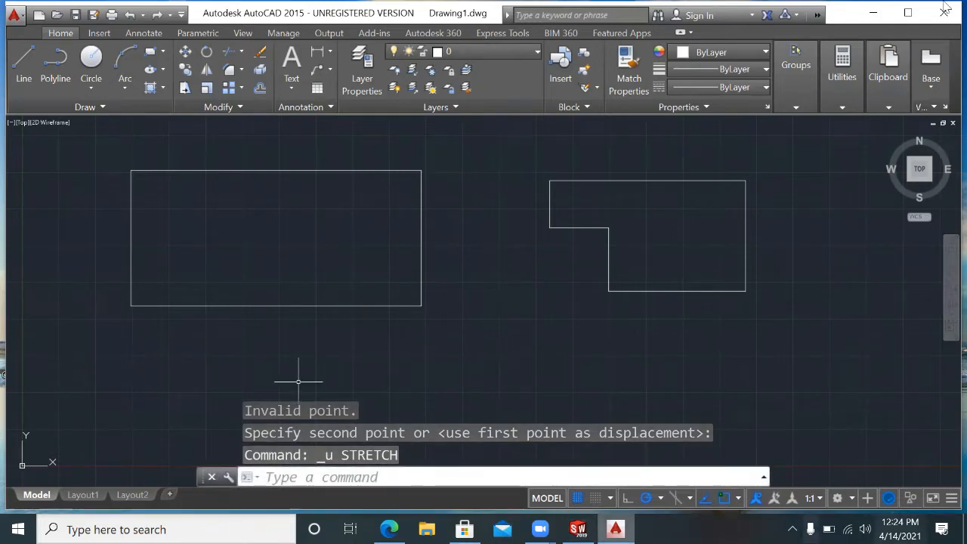
Use Stretch to shift the notched outline's right edge horizontally outward from its lower endpoint, and undo the change.
text(str)
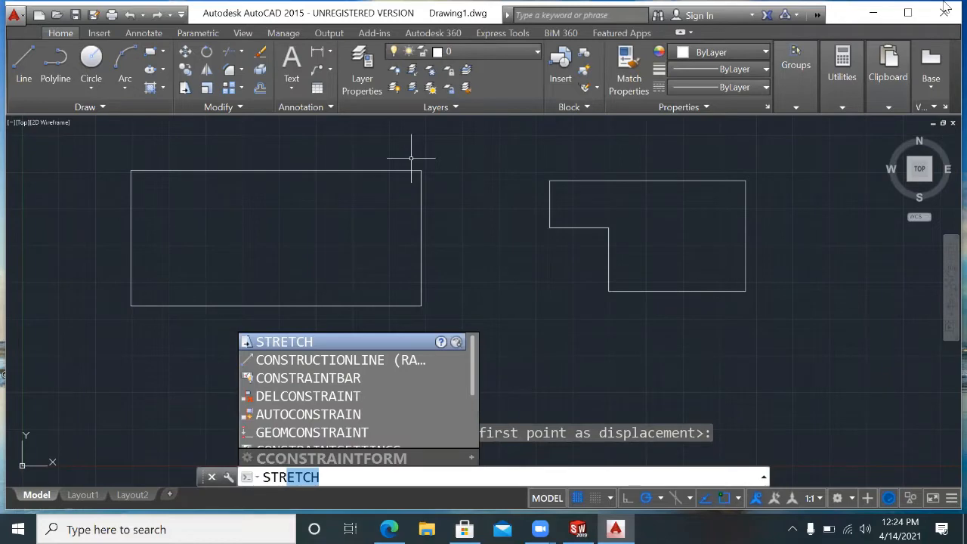
key(Return)
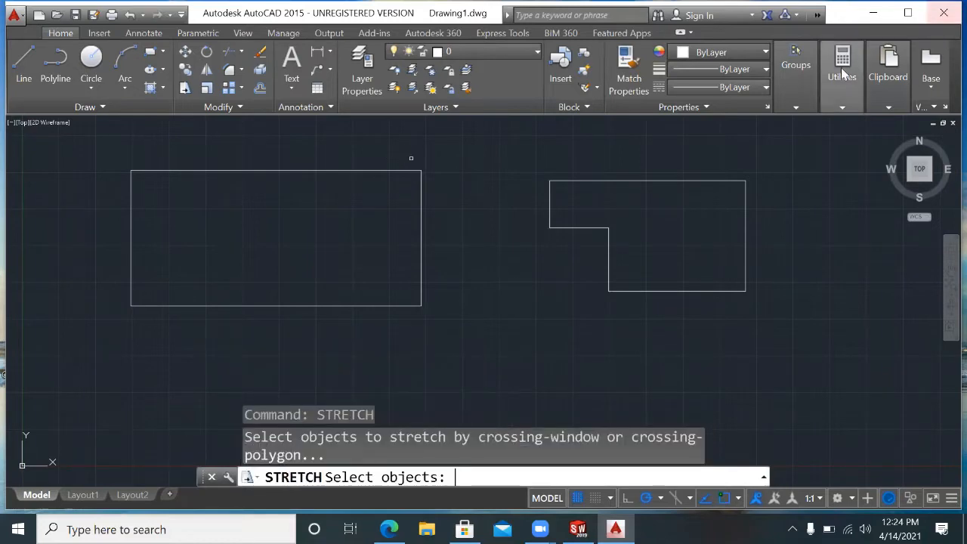
mouse_move(531, 161)
mouse_down()
mouse_move(546, 182)
mouse_move(598, 190)
mouse_move(660, 152)
mouse_move(780, 164)
mouse_move(824, 213)
mouse_move(801, 341)
mouse_move(620, 414)
mouse_move(678, 336)
mouse_move(706, 134)
mouse_move(575, 148)
mouse_up()
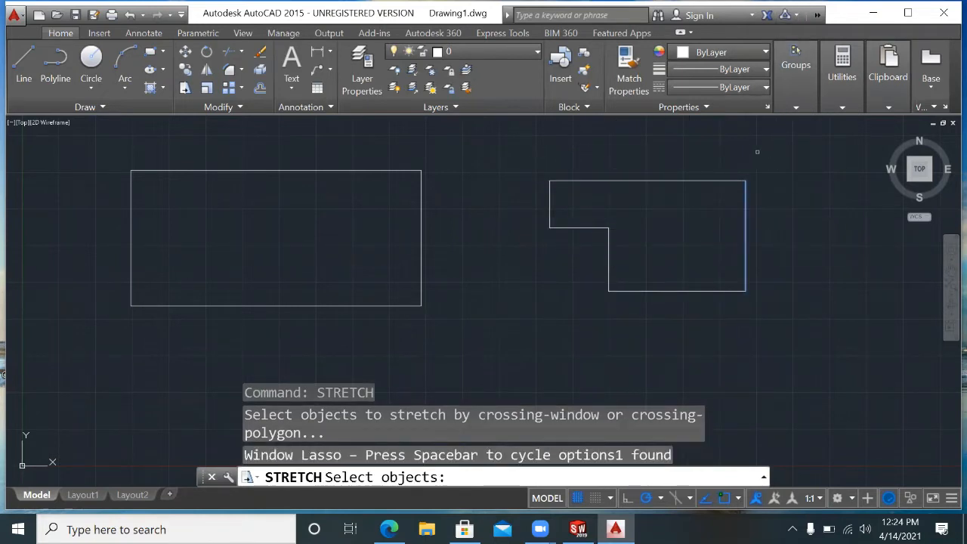
key(Return)
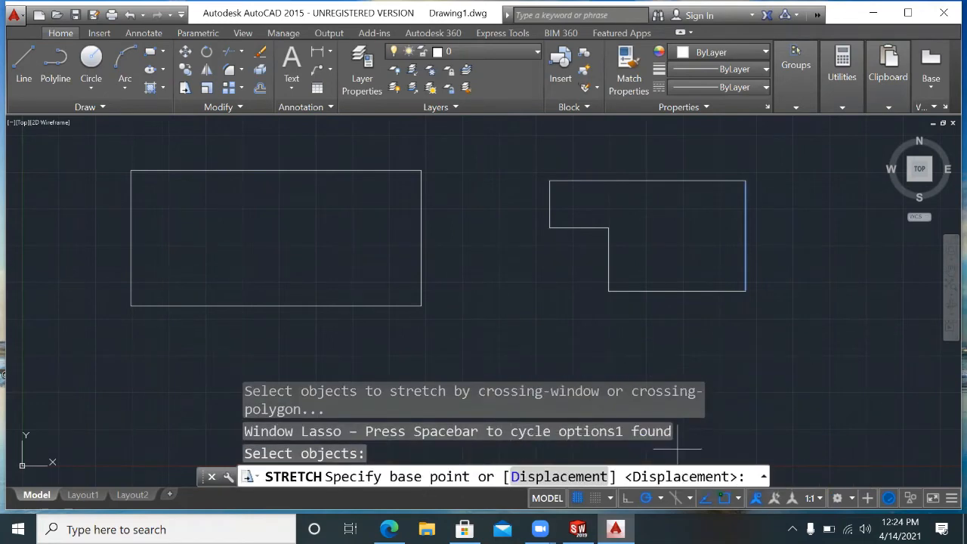
click(746, 290)
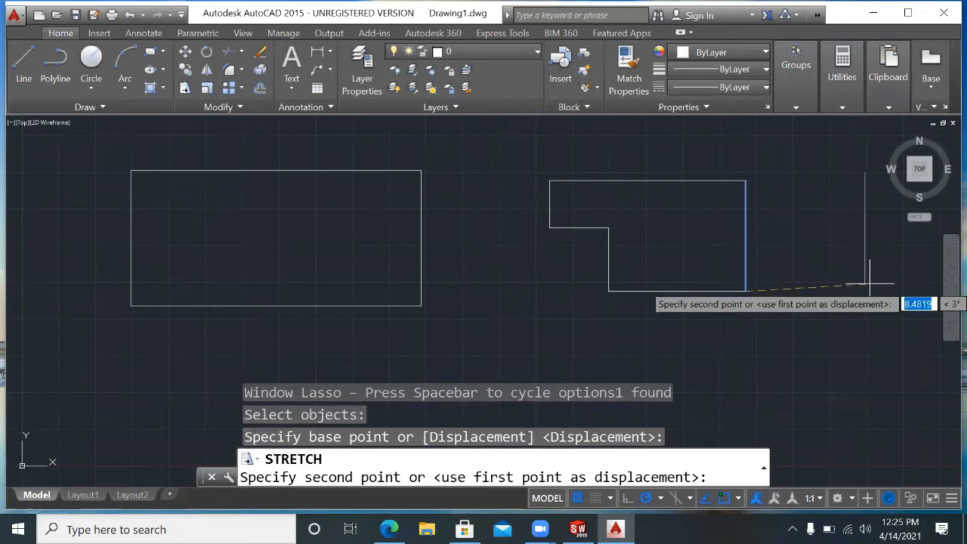
click(838, 291)
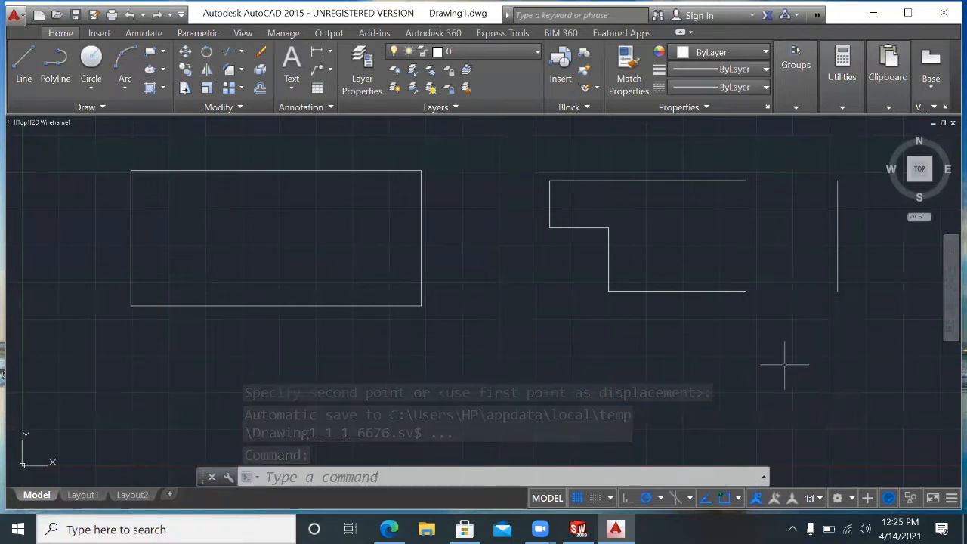
key(ctrl+z)
key(Escape)
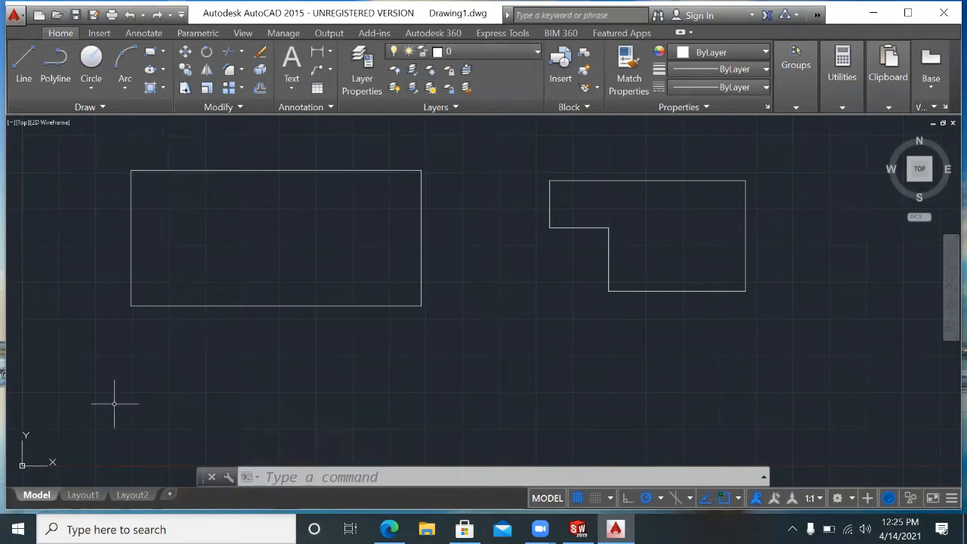
key(Escape)
key(Escape)
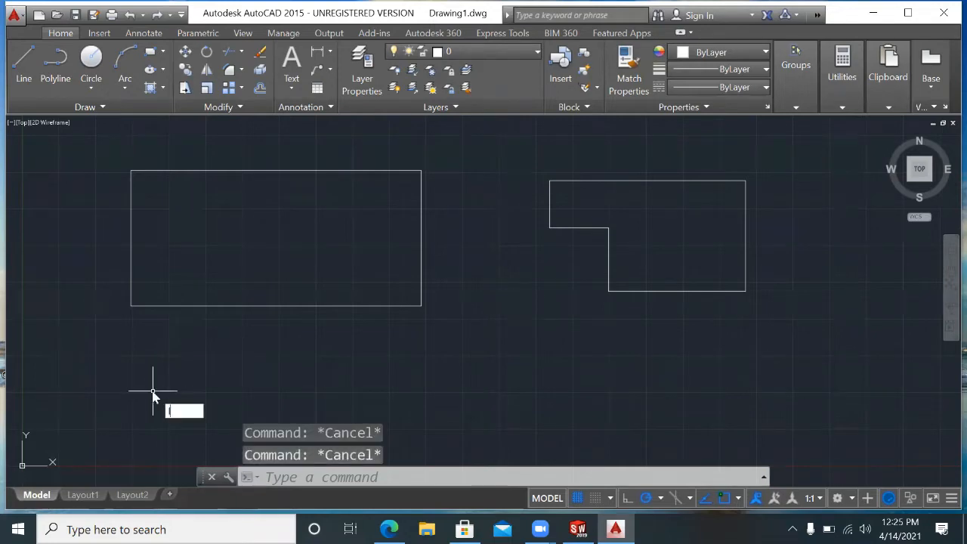
Draw a horizontal line about 10 units long below the rectangle.
text(l)
key(Return)
click(172, 371)
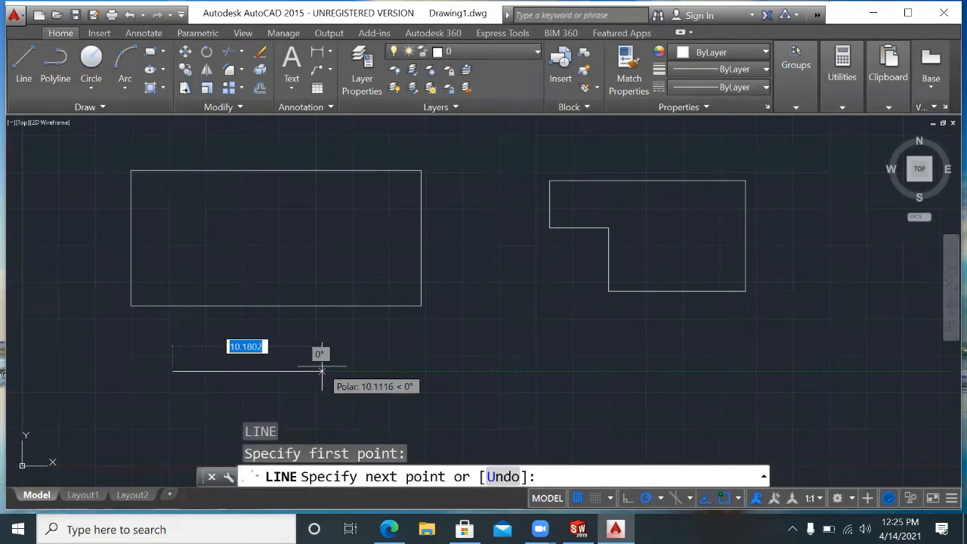
click(324, 371)
key(Return)
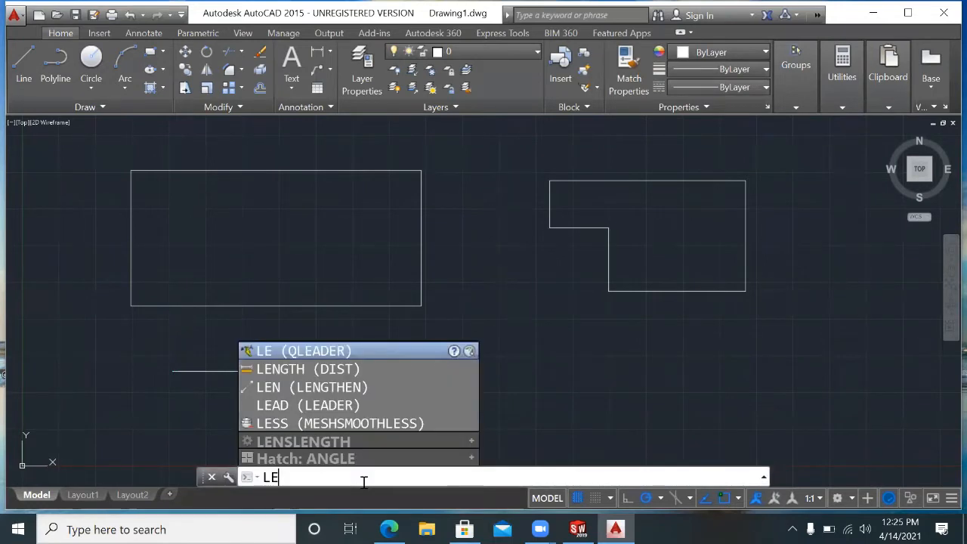
Measure the line below the rectangle with Lengthen and set its total length to 25.
text(ng)
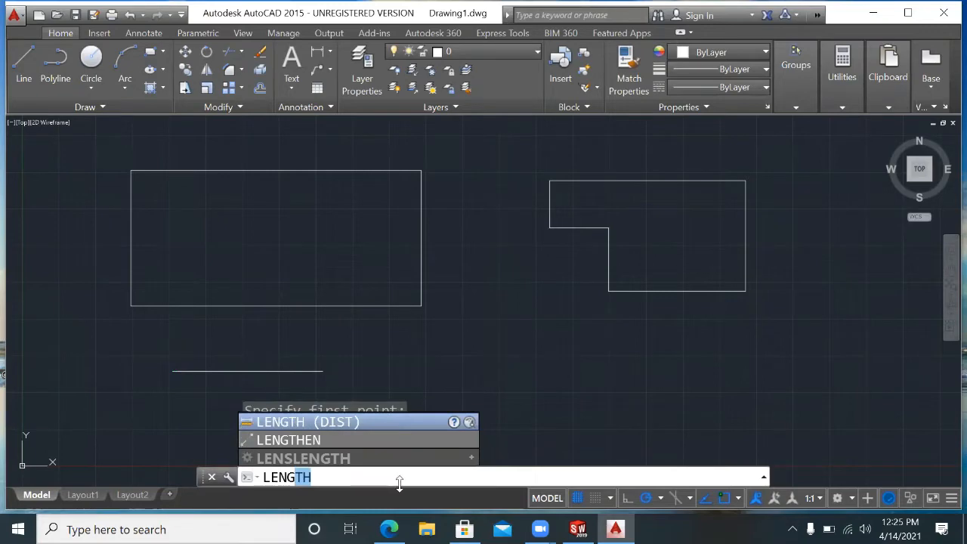
click(331, 440)
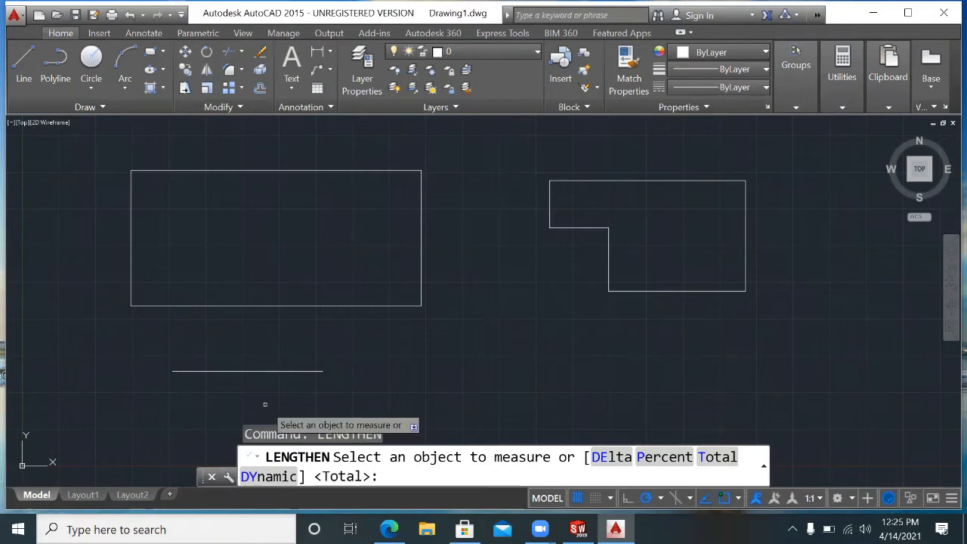
click(274, 370)
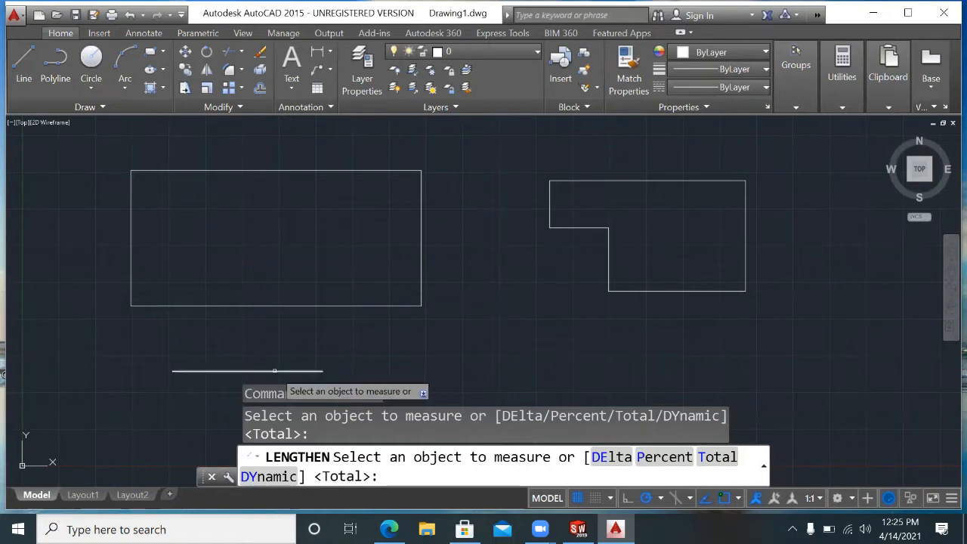
click(274, 371)
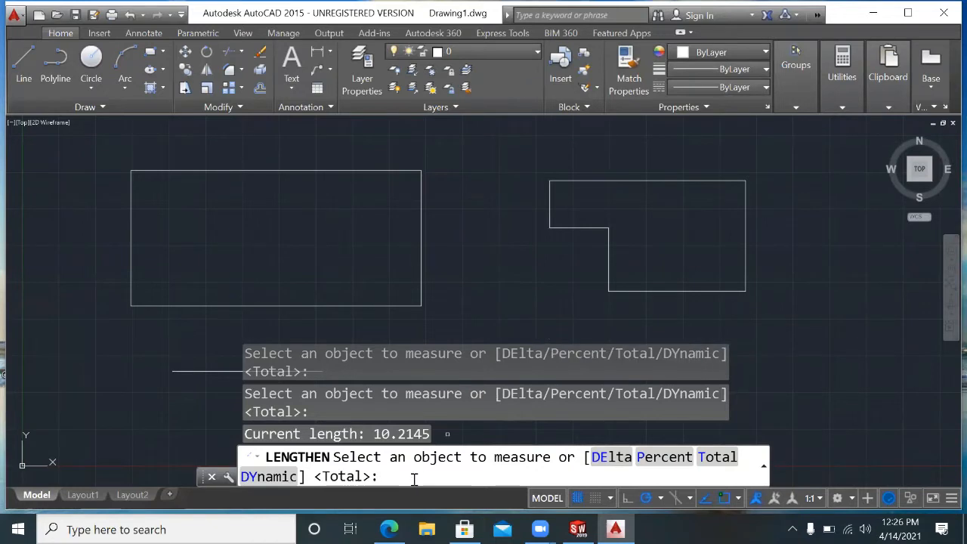
text(t)
key(Return)
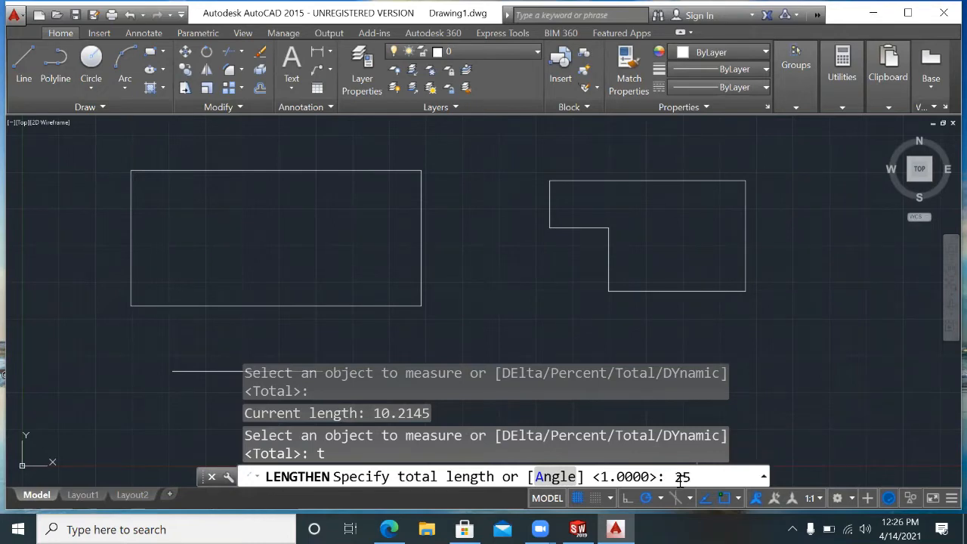
key(Return)
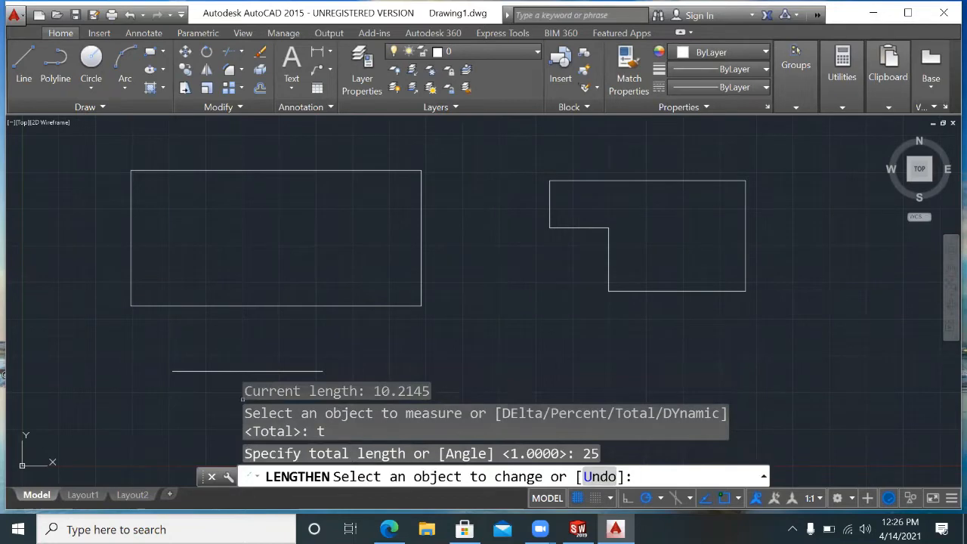
click(276, 371)
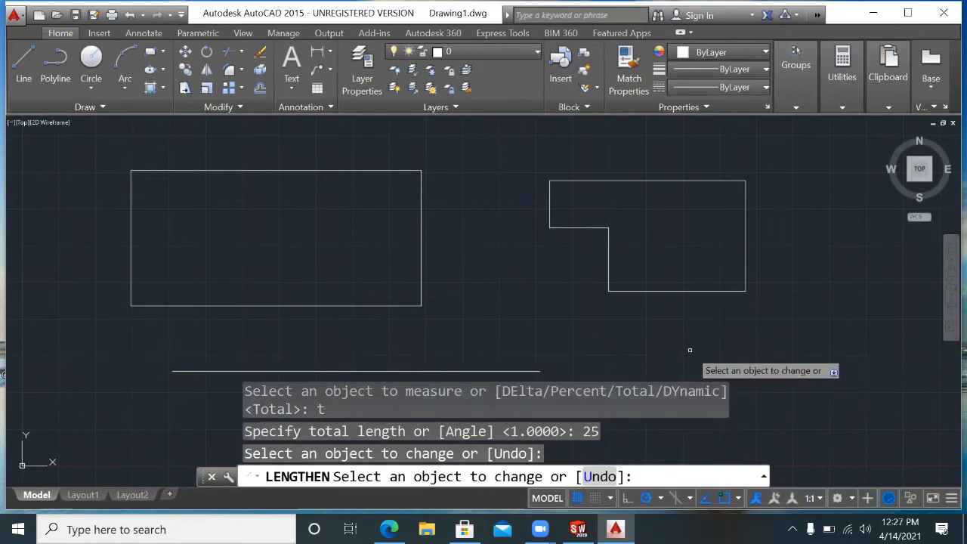
key(Escape)
key(Escape)
key(Escape)
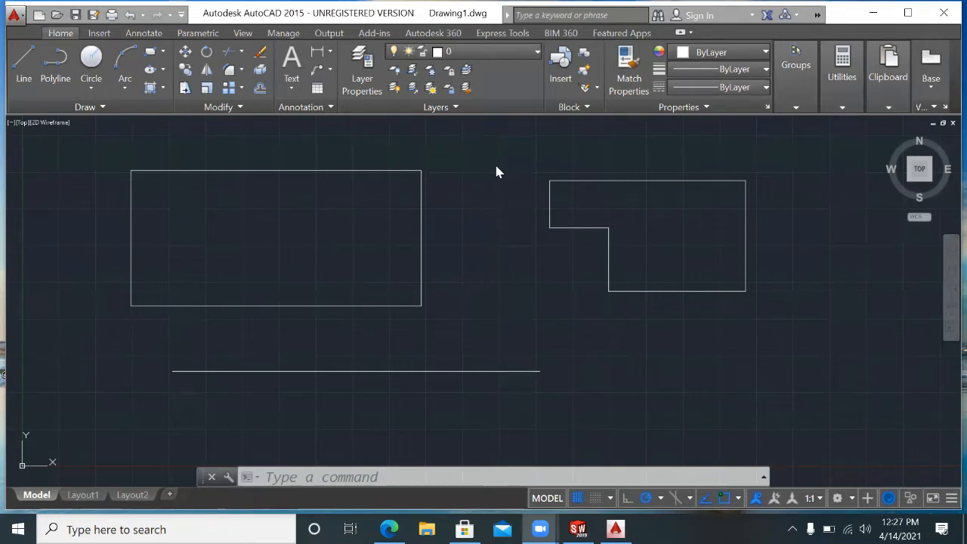
Select the notched outline's upper and right edges to check that they are separate lines, and clear the selection.
click(675, 181)
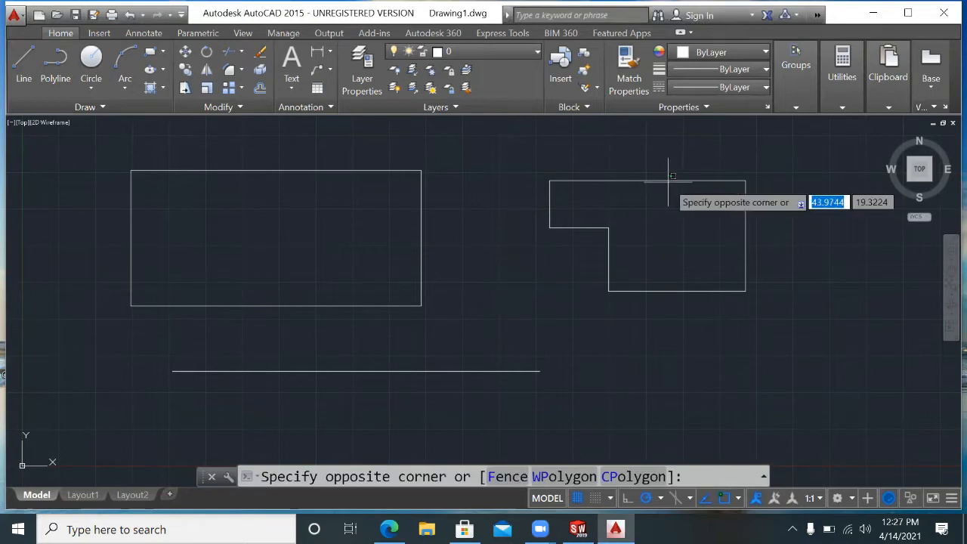
key(Escape)
key(Escape)
key(Escape)
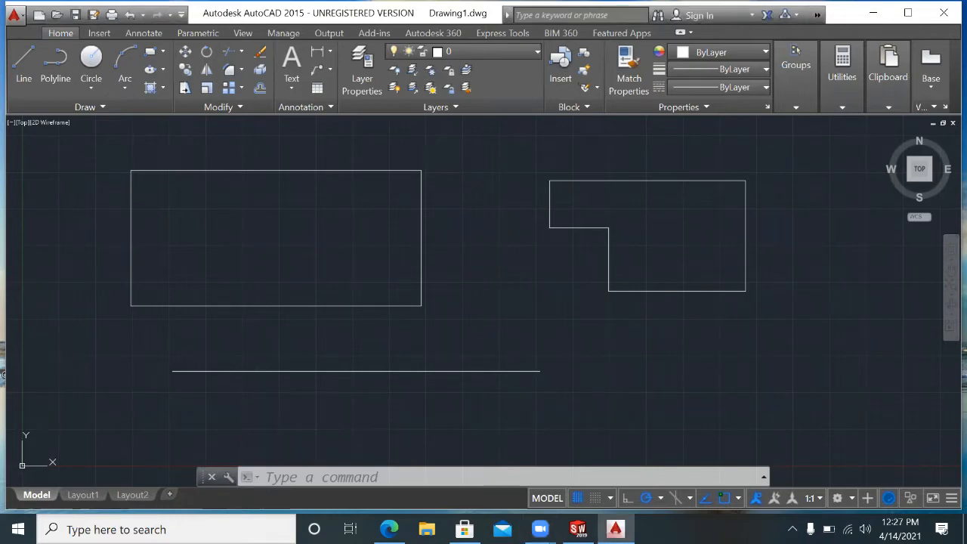
click(677, 181)
click(748, 209)
click(744, 212)
click(697, 295)
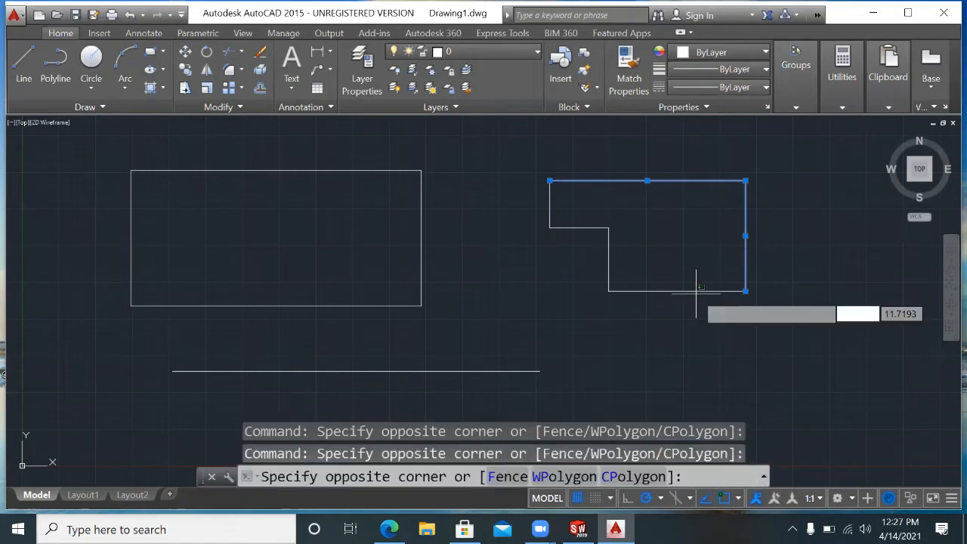
key(Escape)
key(Escape)
key(Escape)
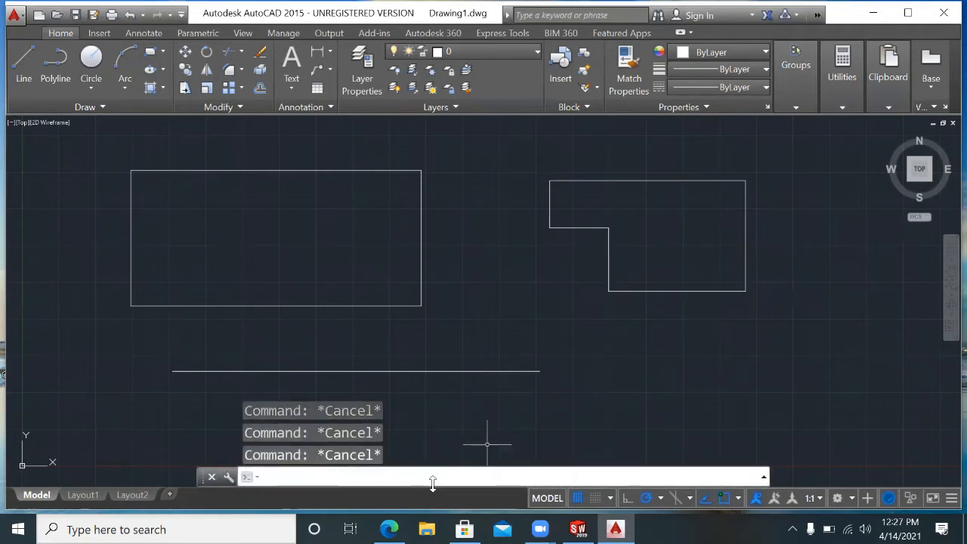
Convert the notched outline's six lines into one region and select it to check that it is a single object.
text(re)
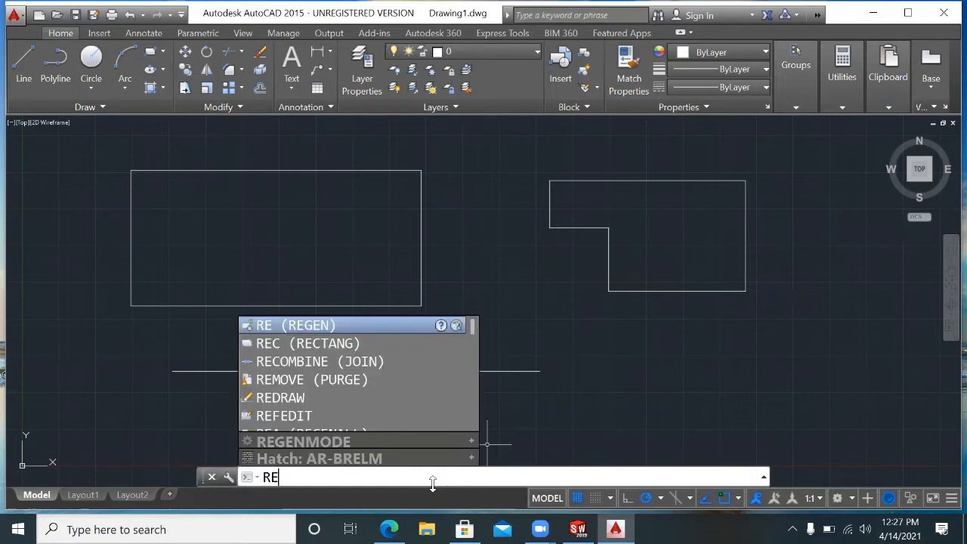
text(g)
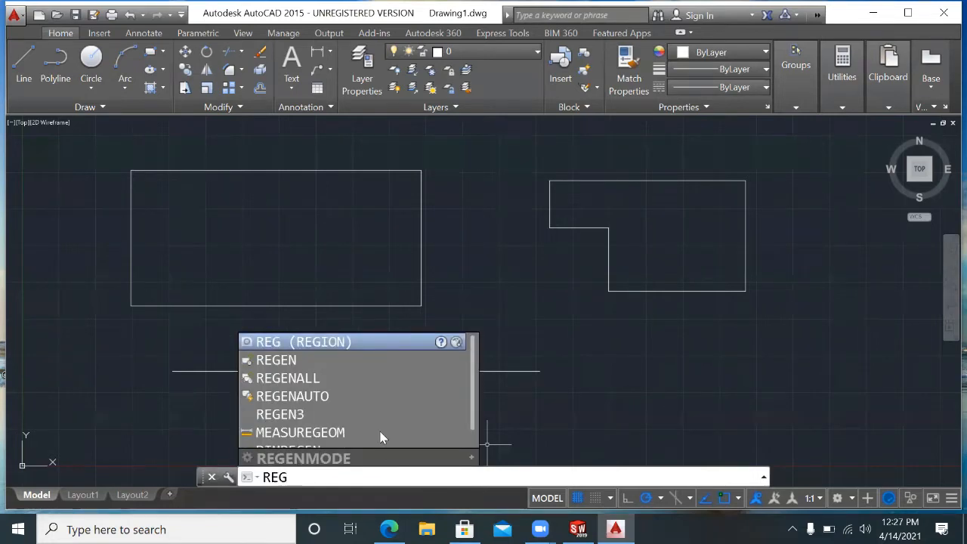
click(319, 338)
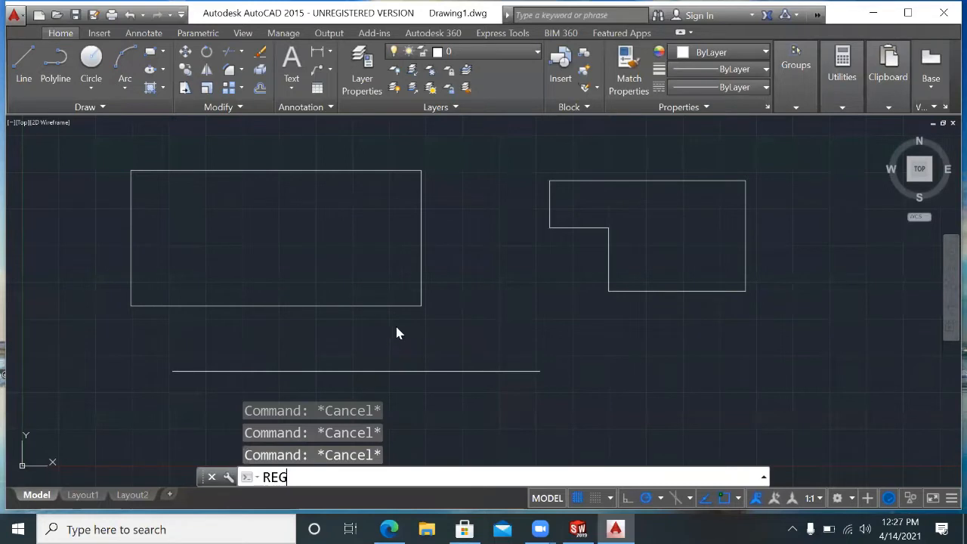
key(Return)
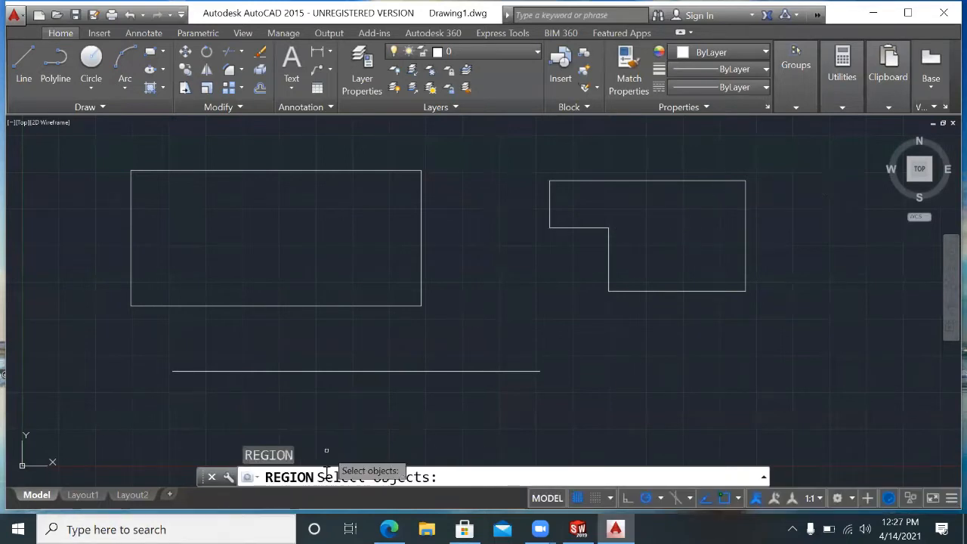
mouse_move(794, 160)
mouse_down()
mouse_move(604, 275)
mouse_move(645, 324)
mouse_move(911, 324)
mouse_move(642, 117)
mouse_move(506, 201)
mouse_move(682, 371)
mouse_move(801, 331)
mouse_move(582, 242)
mouse_move(555, 333)
mouse_up()
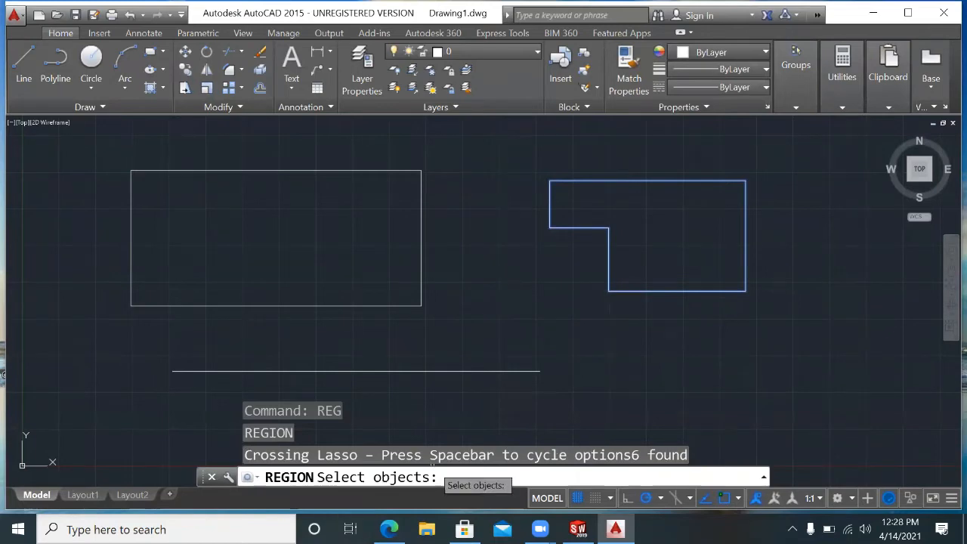
key(Return)
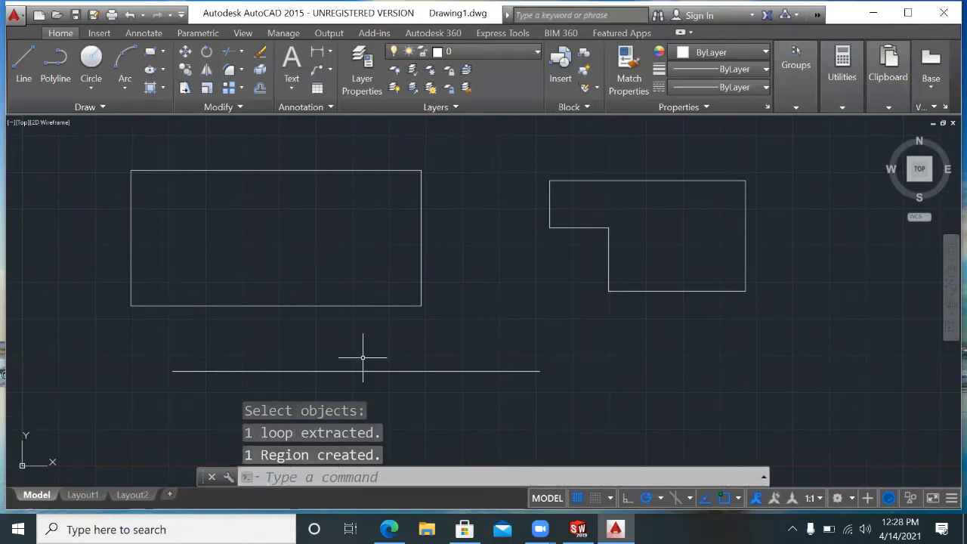
click(713, 182)
click(710, 181)
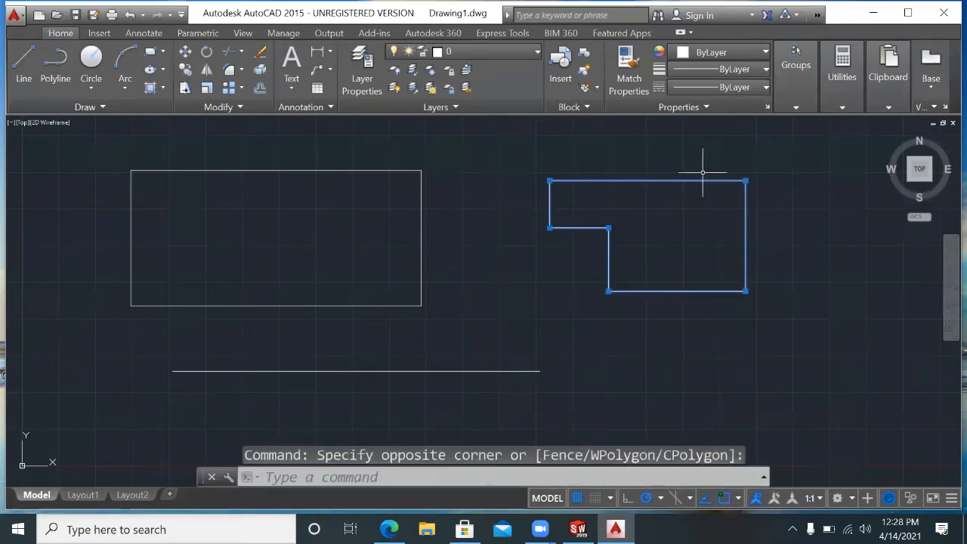
Select the notched region and the rectangle's right and upper edges to compare a single object with separate lines, and clear the selection.
key(Escape)
key(Escape)
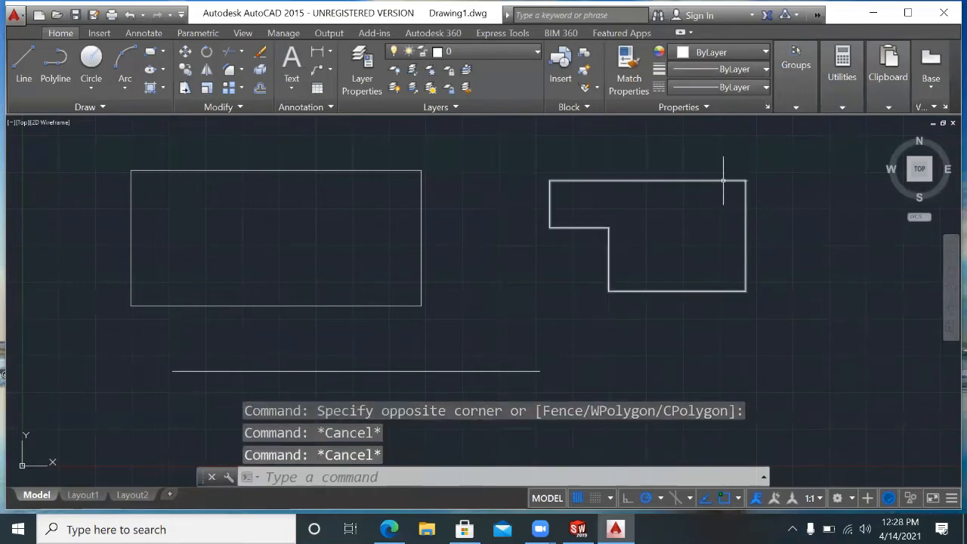
click(723, 180)
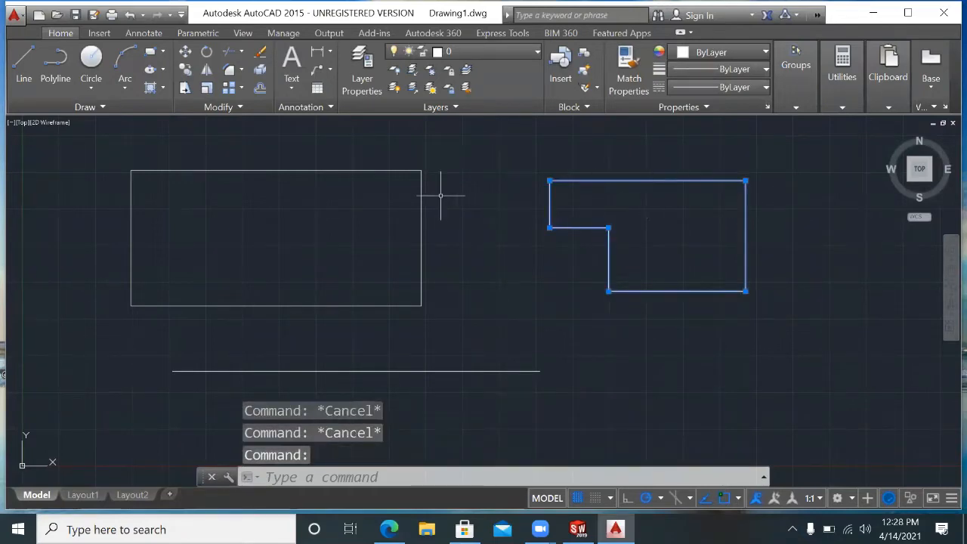
click(421, 196)
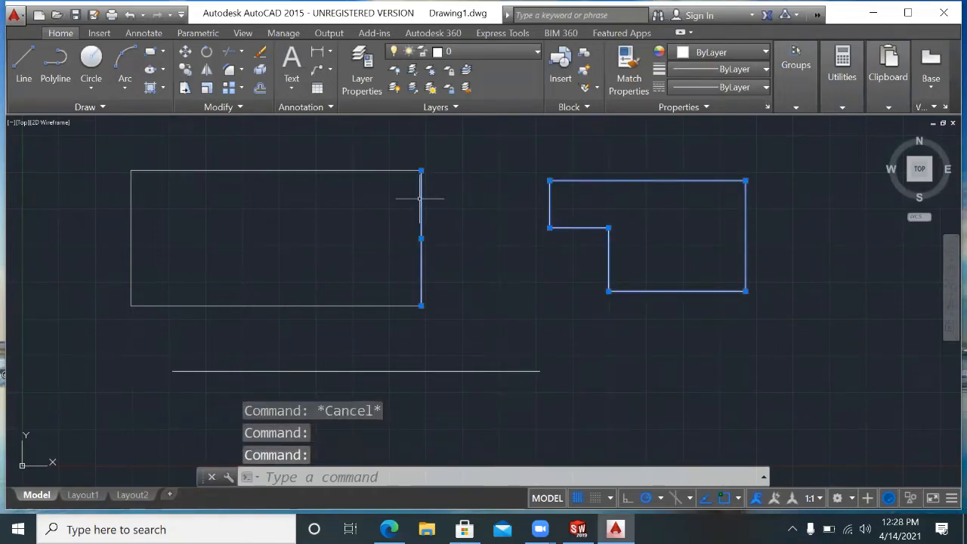
click(391, 170)
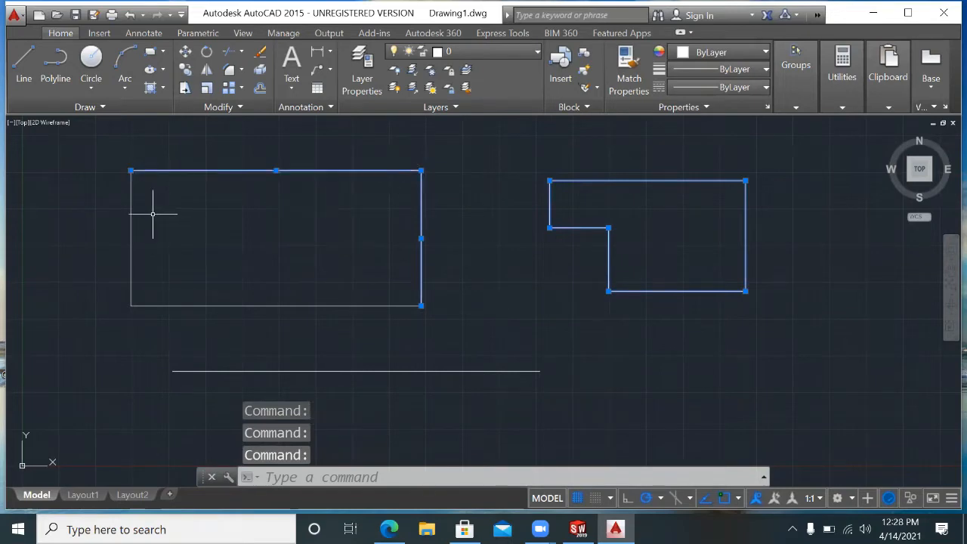
key(Escape)
key(Escape)
key(Escape)
Convert the rectangle's four lines into one region and select it to check that it is a single object.
click(288, 478)
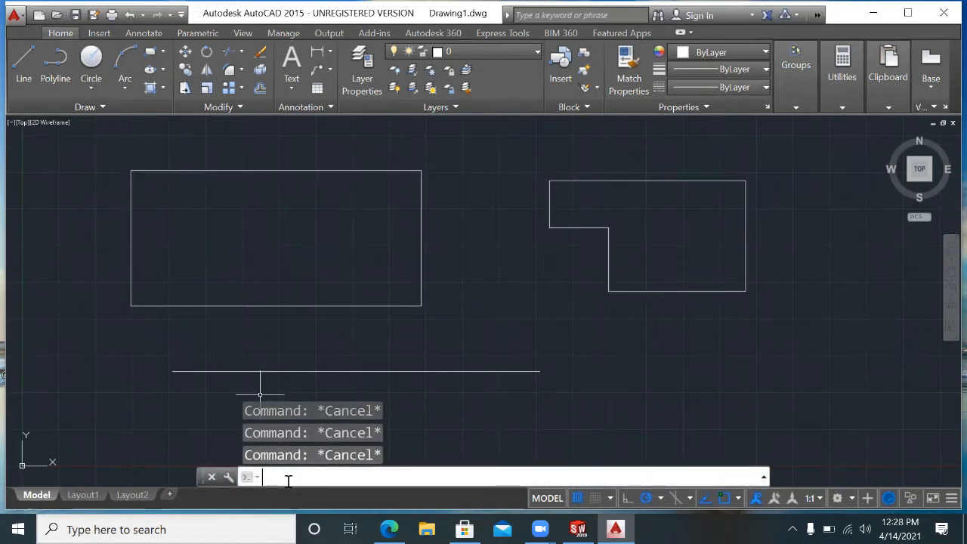
text(re)
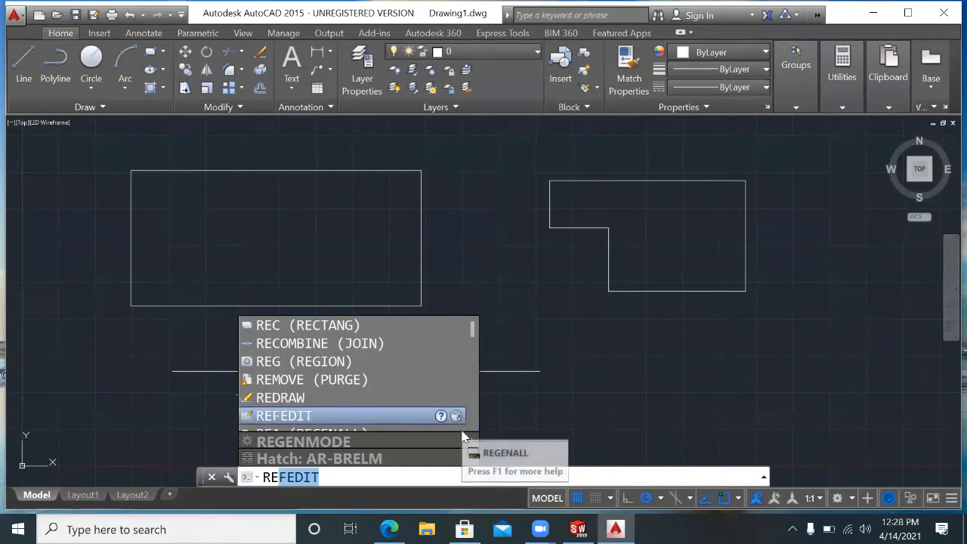
text(gion)
key(Return)
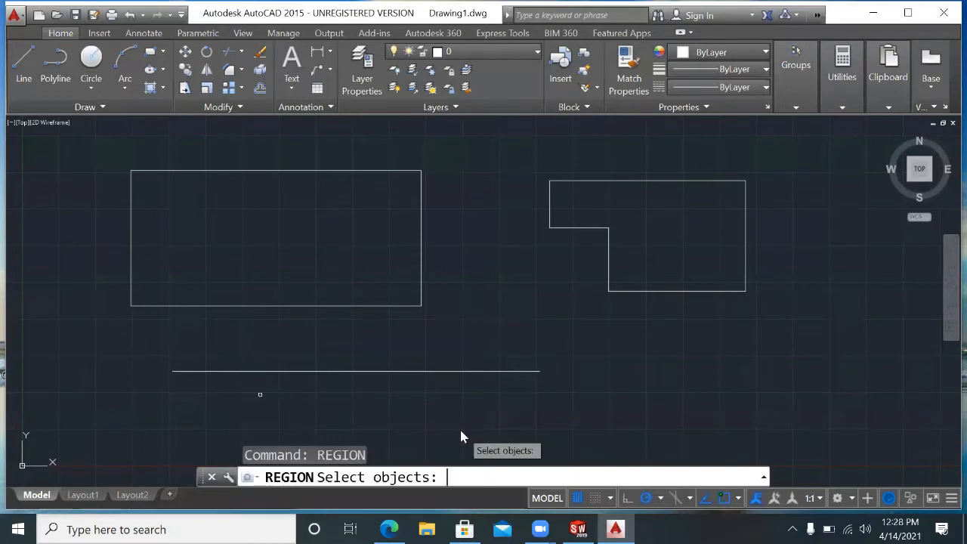
click(102, 155)
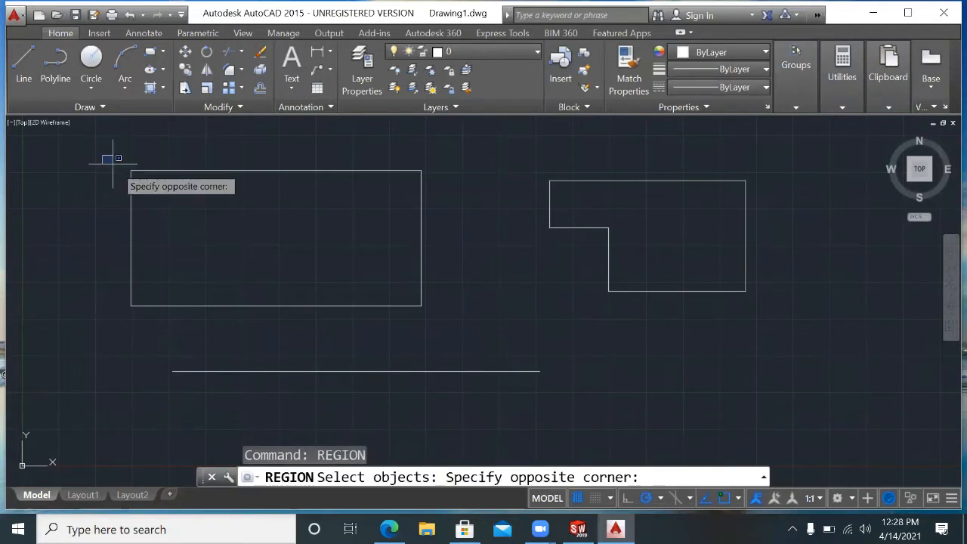
click(465, 329)
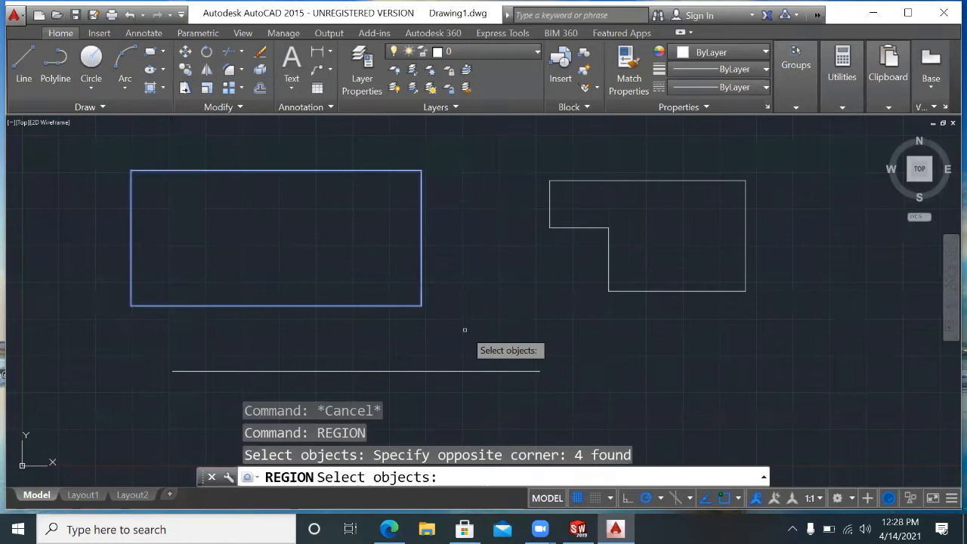
key(Return)
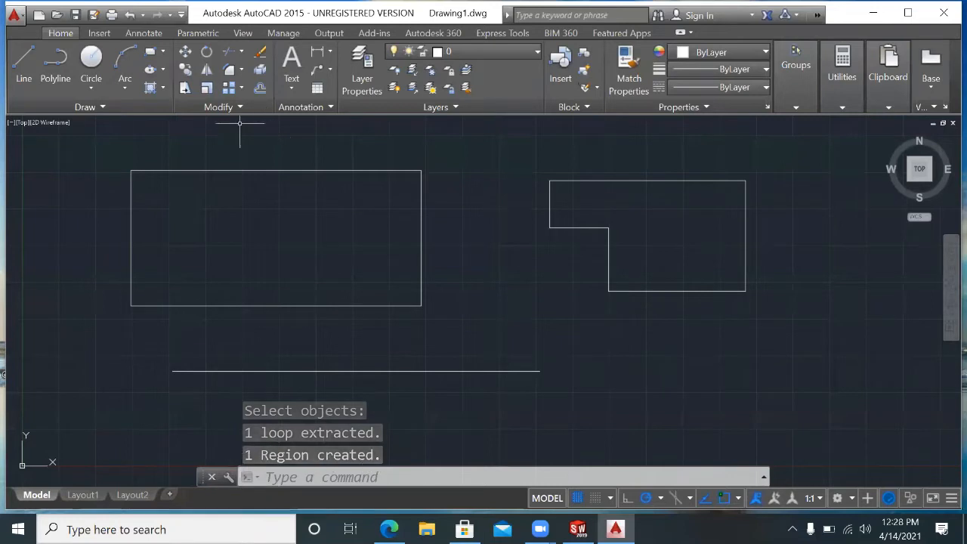
click(272, 171)
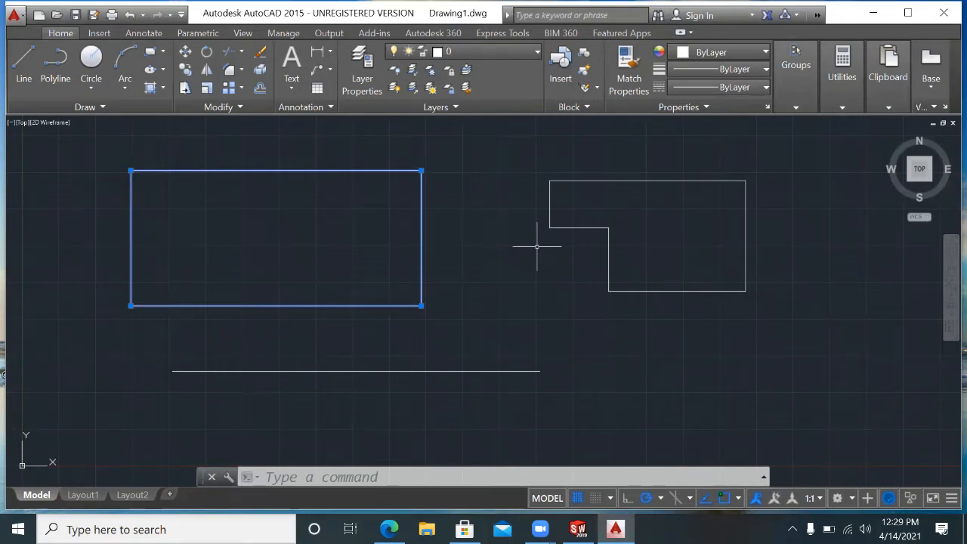
key(Escape)
key(Escape)
key(Escape)
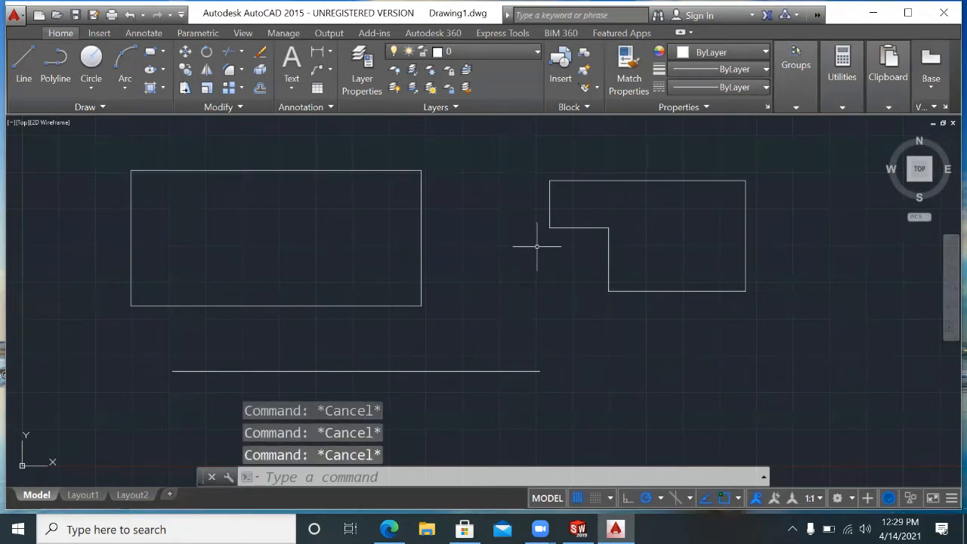
Draw a horizontal line made of two consecutive segments below the notched region, the second one much shorter.
text(l)
key(Return)
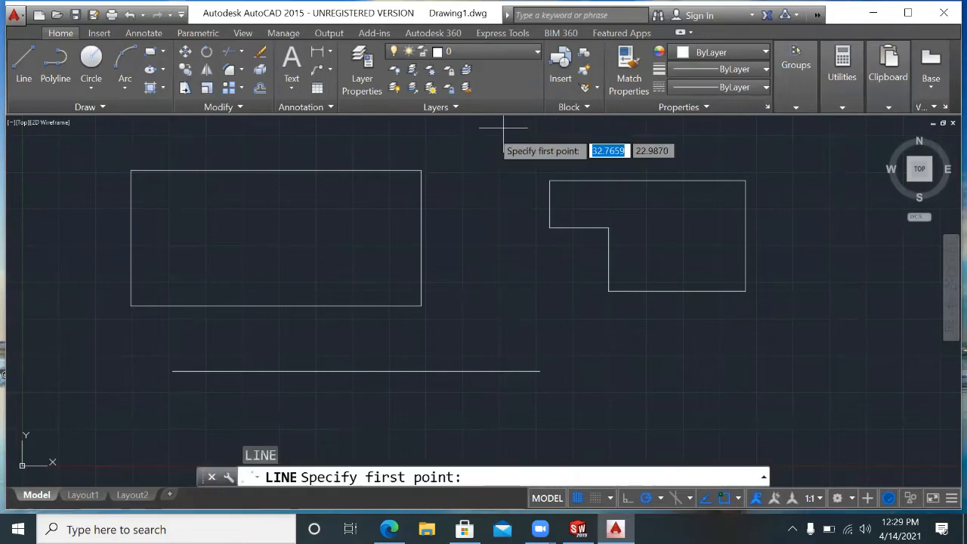
click(602, 340)
click(723, 339)
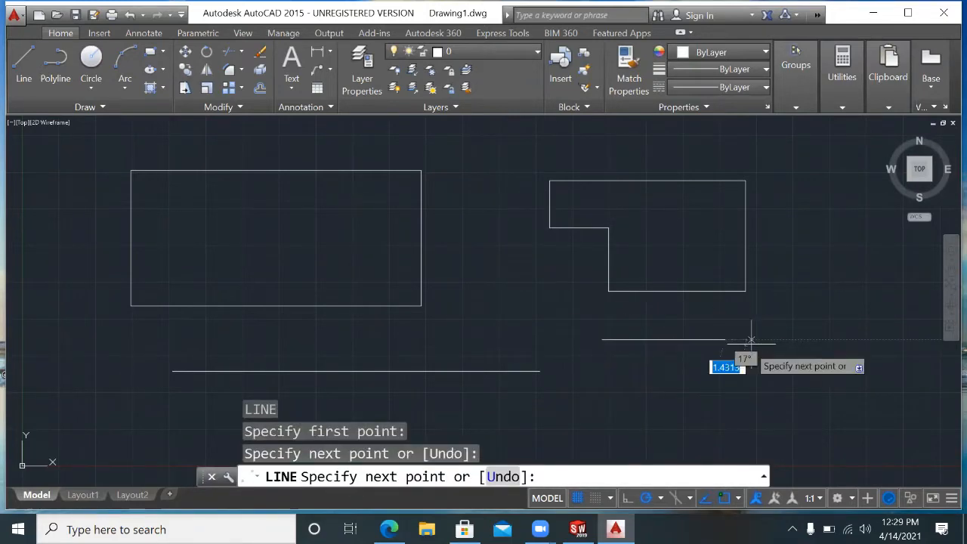
click(758, 339)
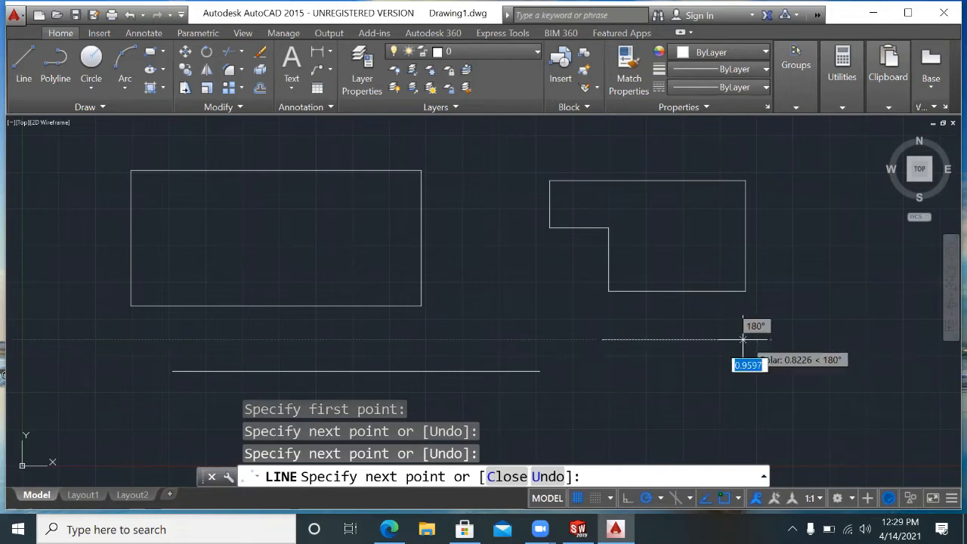
key(Return)
Draw a separate short horizontal line just beyond the right end of the two-segment line, leaving a small gap.
key(Return)
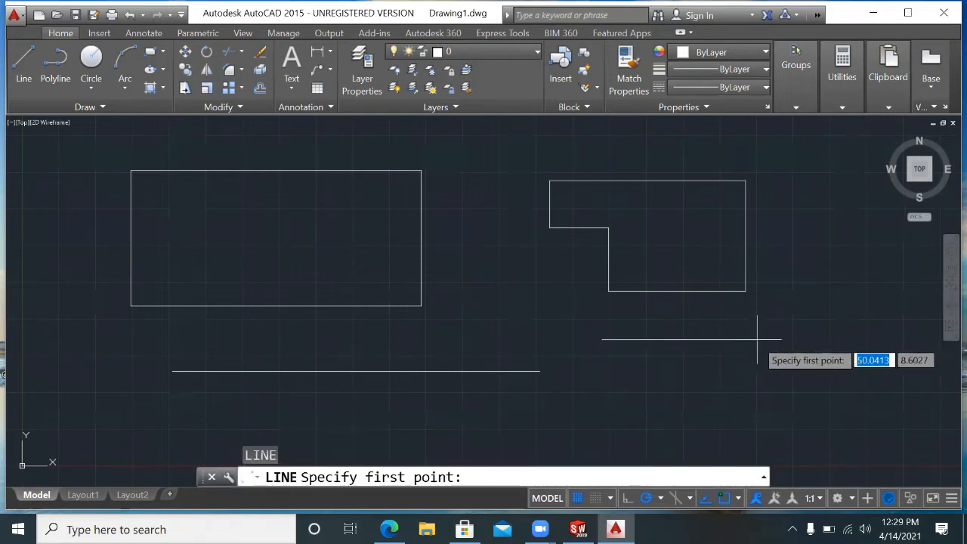
click(783, 338)
click(834, 339)
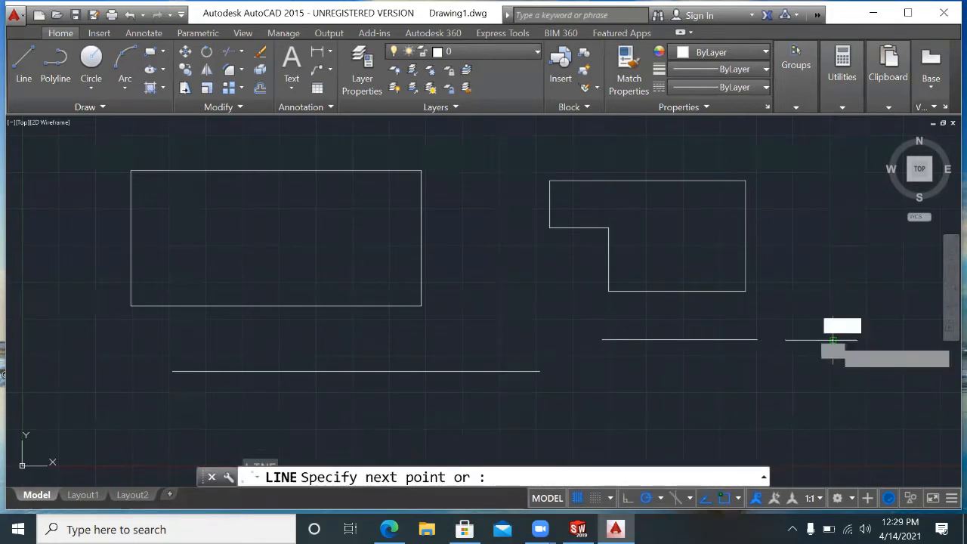
key(Return)
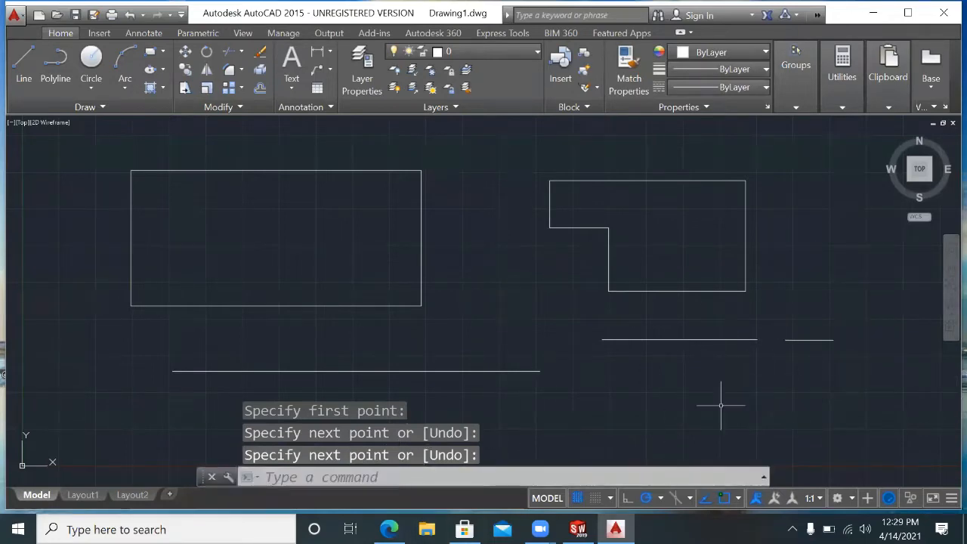
Try to join the right segment of the two-segment line with the short line across the gap.
click(459, 475)
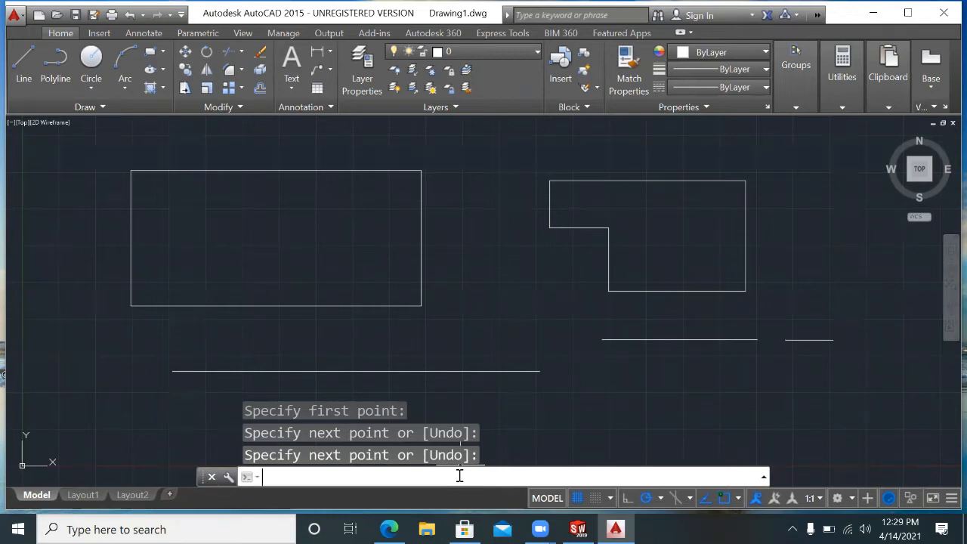
text(join)
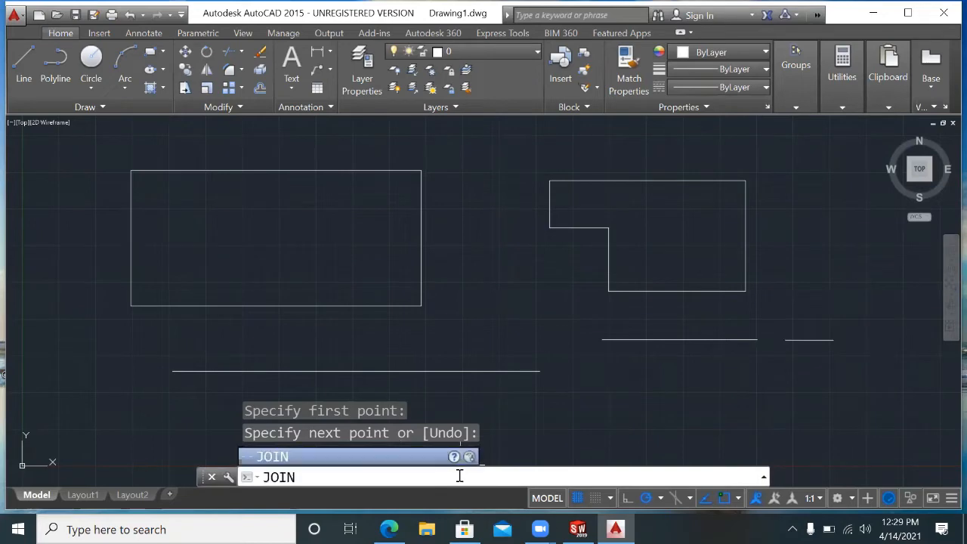
key(Return)
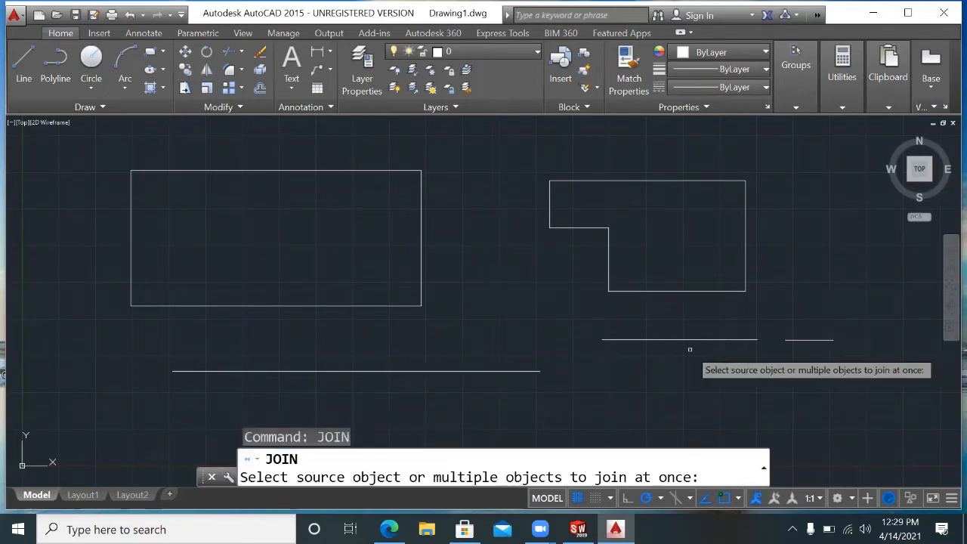
click(752, 340)
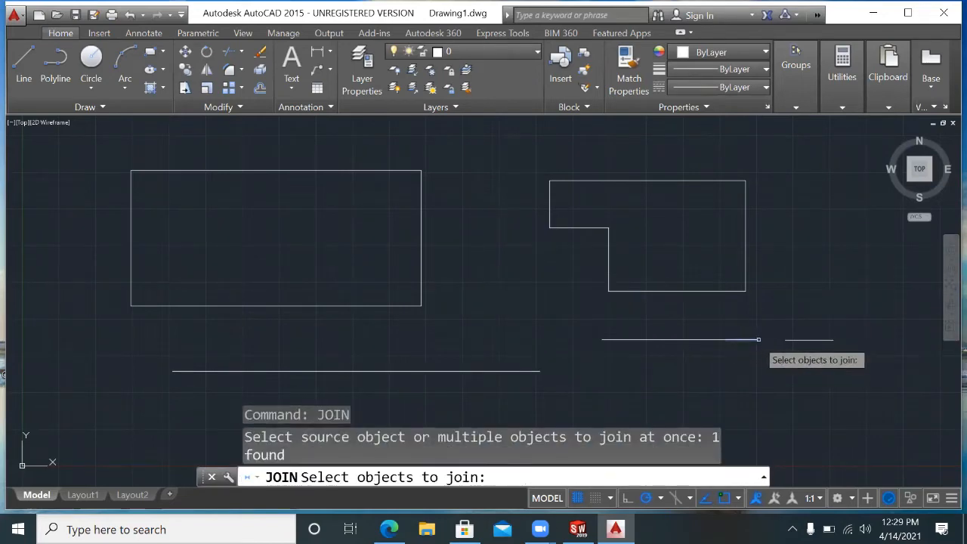
click(788, 341)
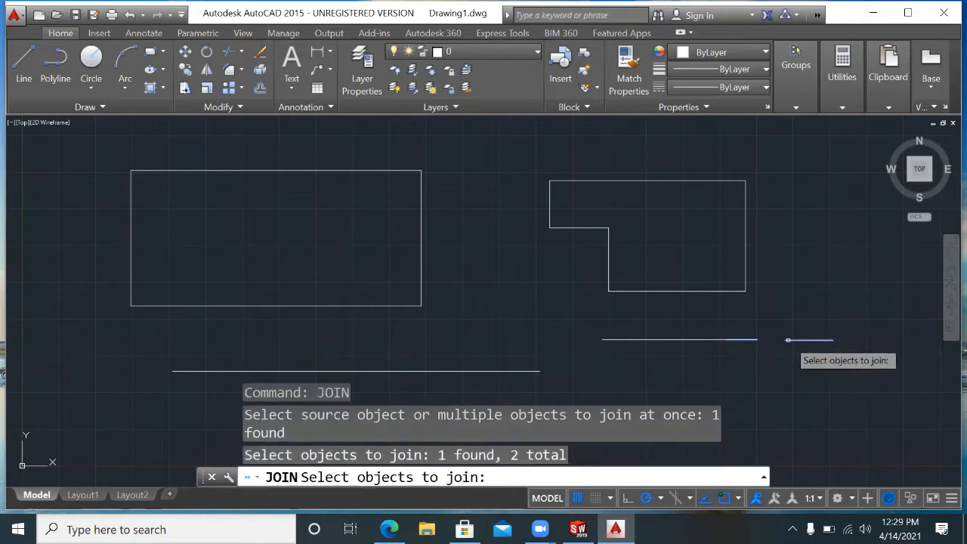
key(Return)
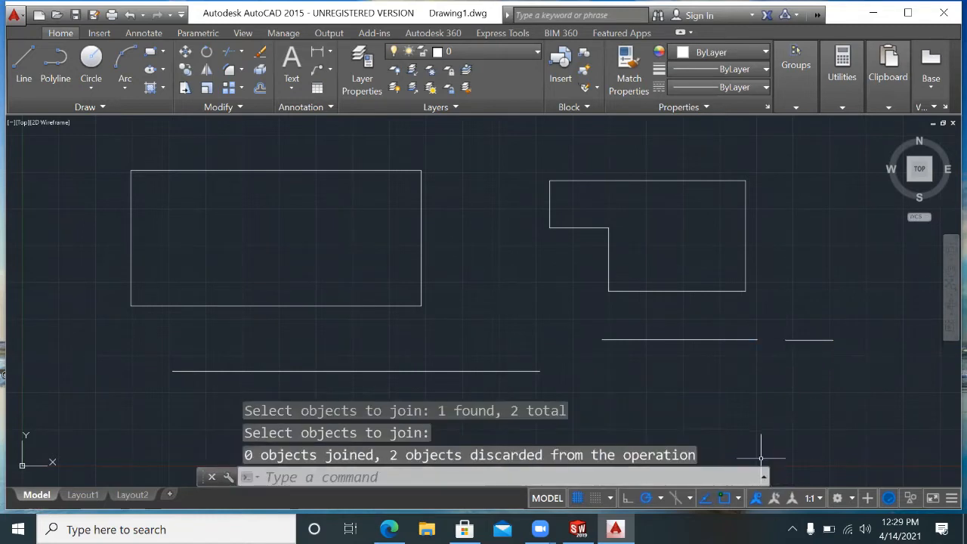
Join the line segments below the notched region by selecting both the two-segment line and the short line together.
key(Return)
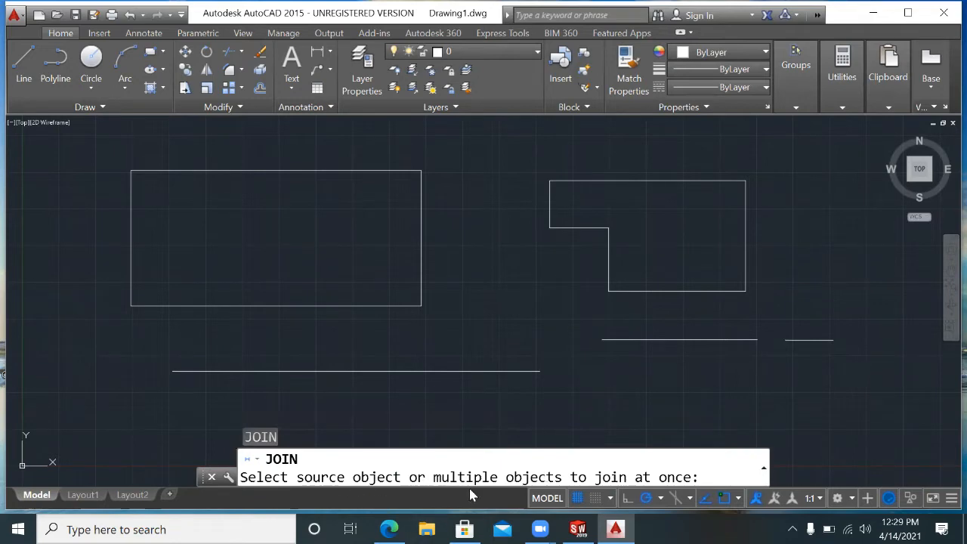
click(857, 324)
click(685, 362)
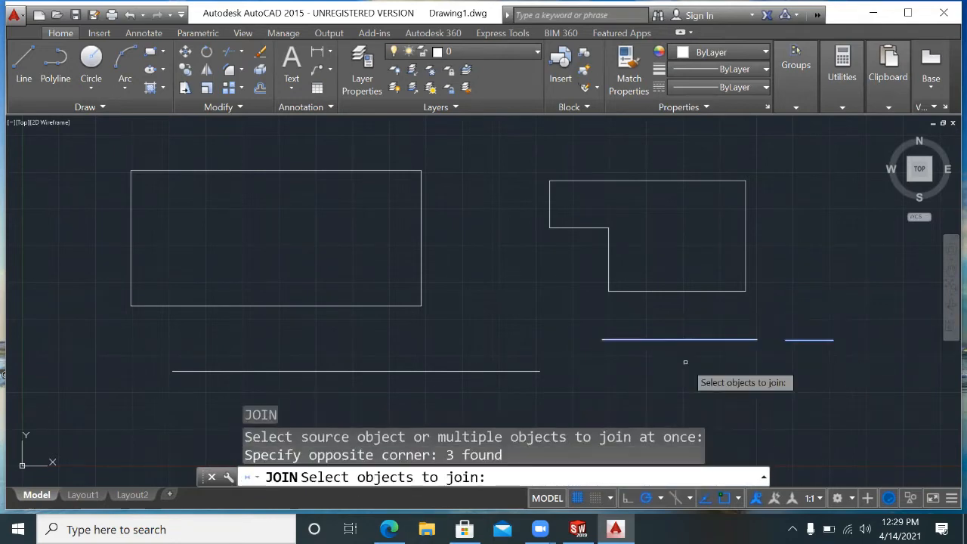
key(Return)
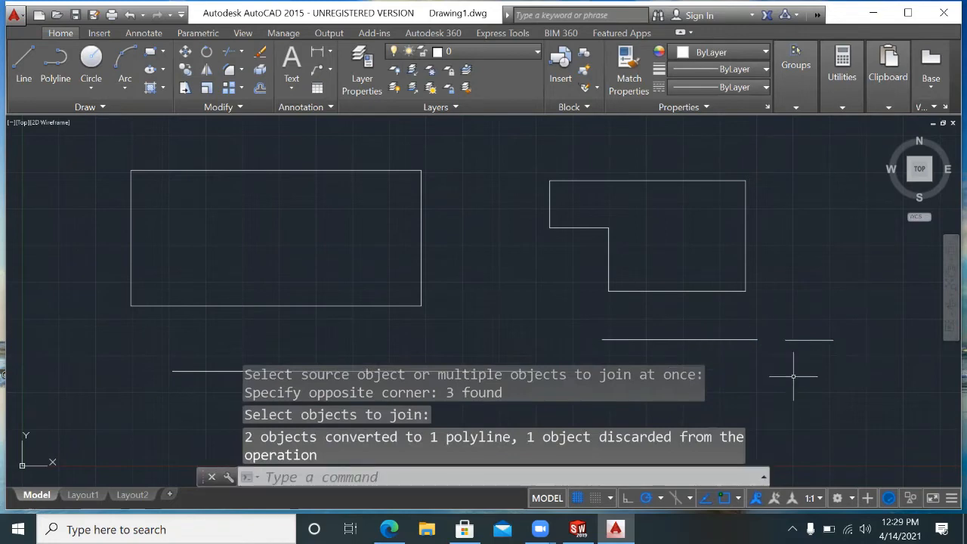
key(Escape)
key(Escape)
key(Escape)
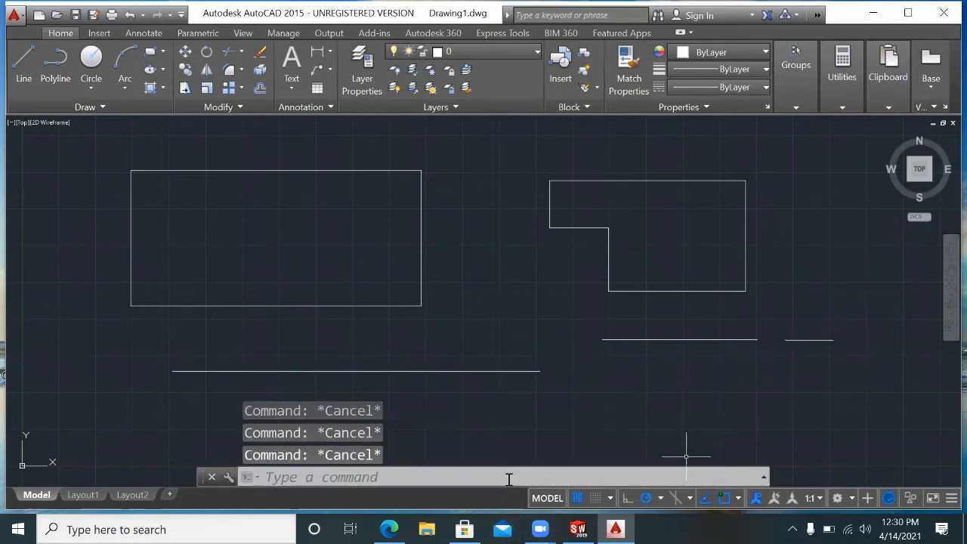
Try to join the longer line below the notched region to the short line, using the short line as the source.
click(508, 479)
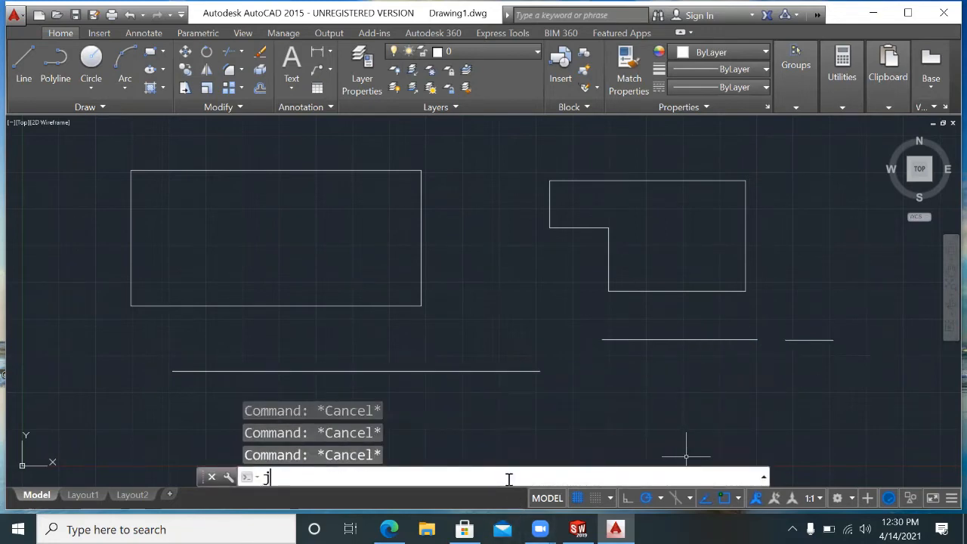
text(j)
click(306, 387)
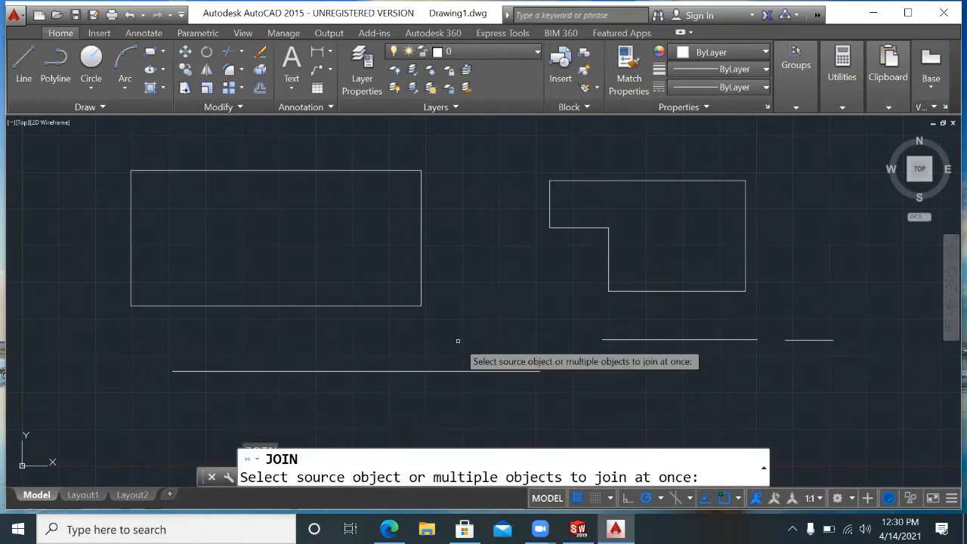
click(757, 337)
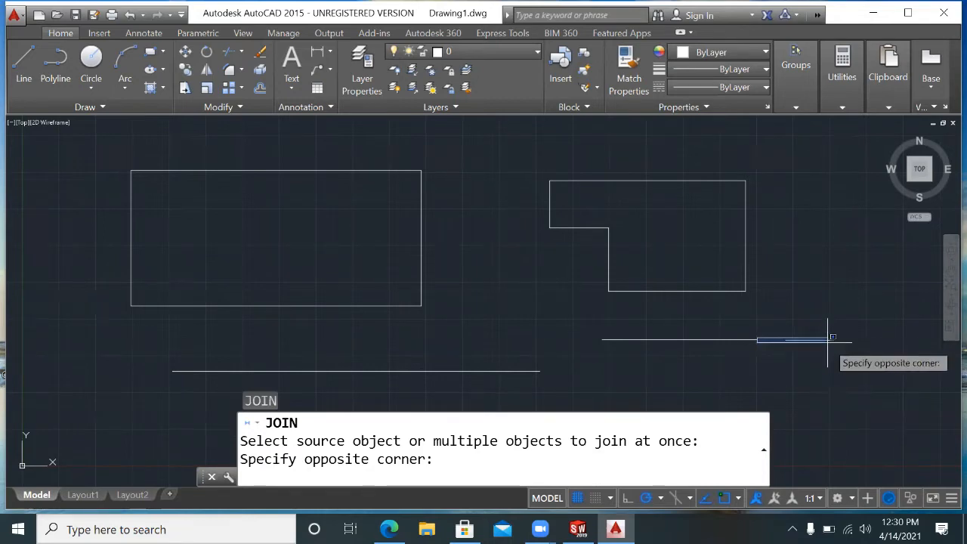
click(832, 337)
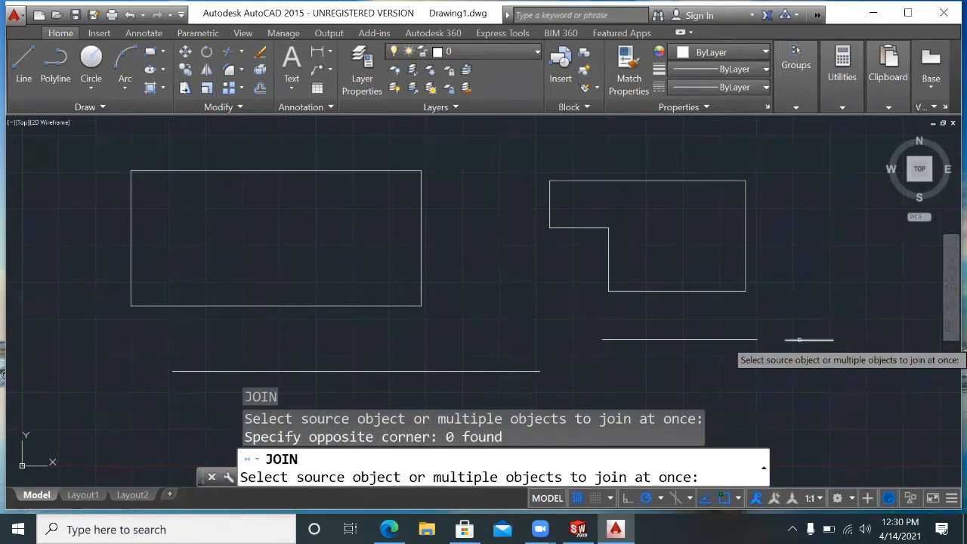
click(799, 340)
key(Return)
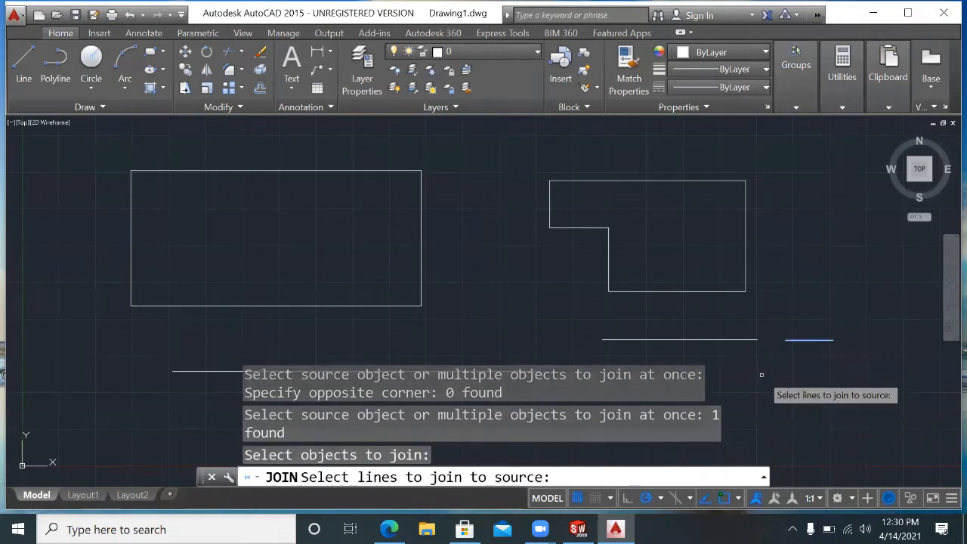
click(757, 348)
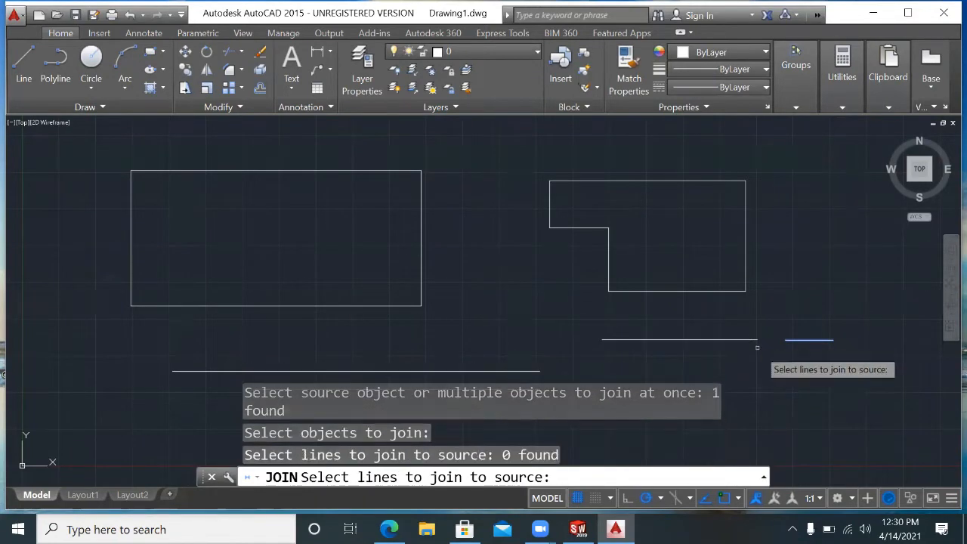
key(Return)
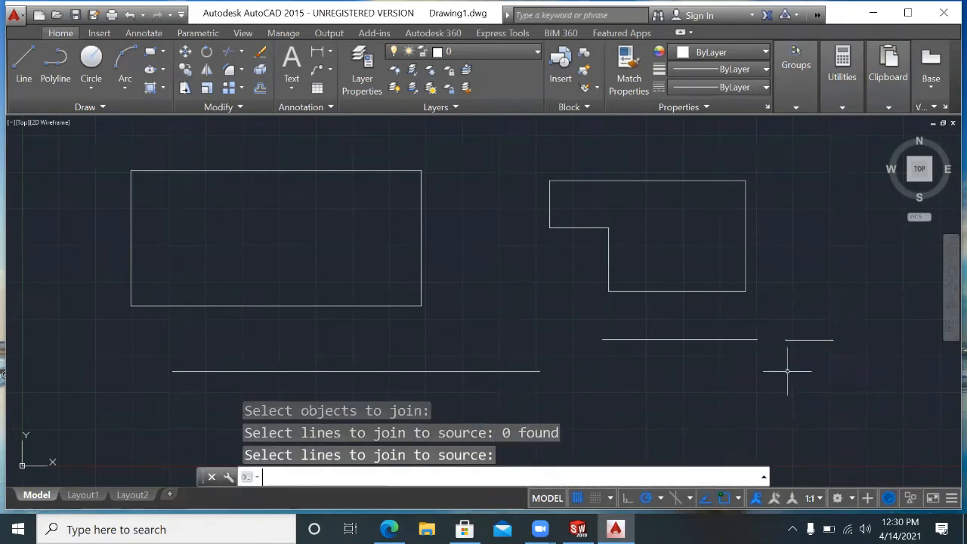
key(Return)
key(Escape)
key(Escape)
key(Escape)
key(Escape)
text(l)
key(Escape)
Try to join the two collinear lines below the notched region by selecting the longer line and the short line together.
text(j)
key(Return)
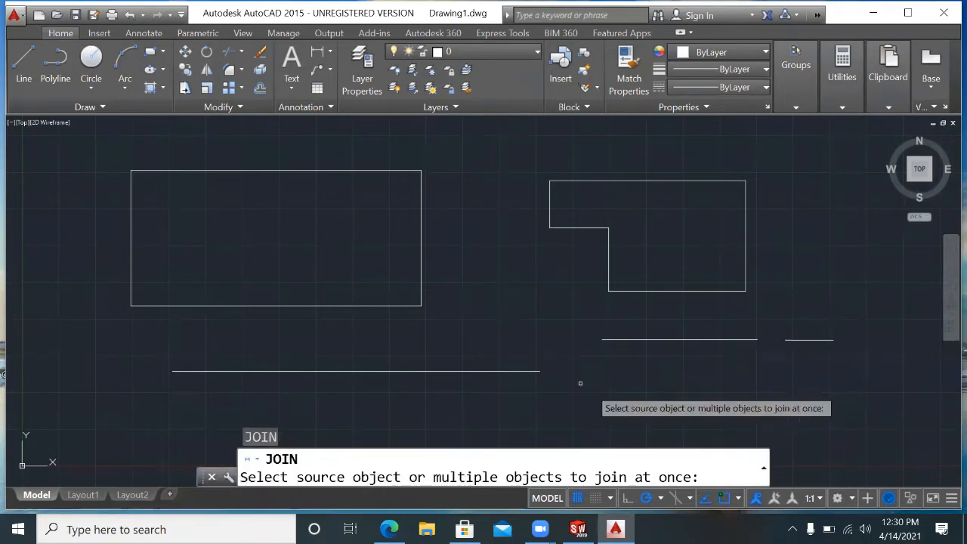
click(752, 339)
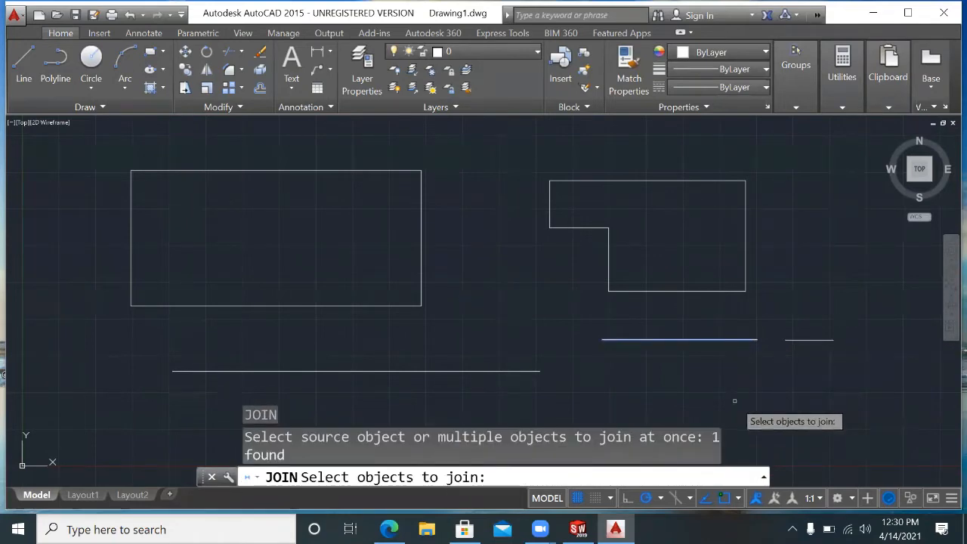
click(787, 339)
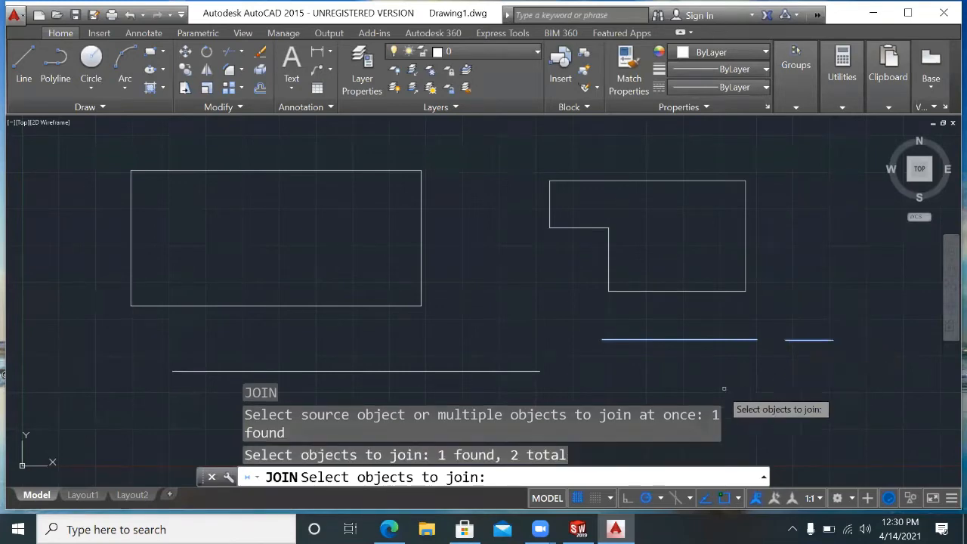
key(Return)
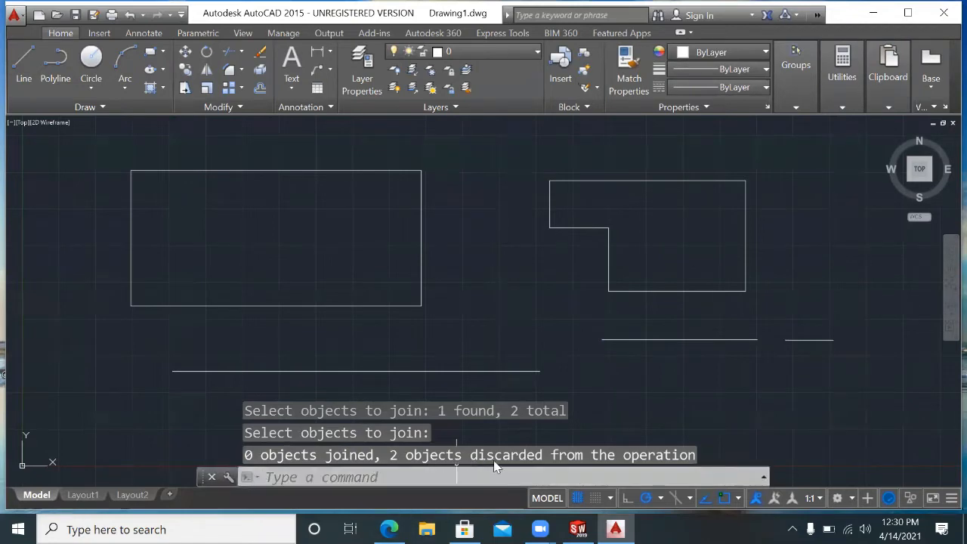
key(Escape)
key(Escape)
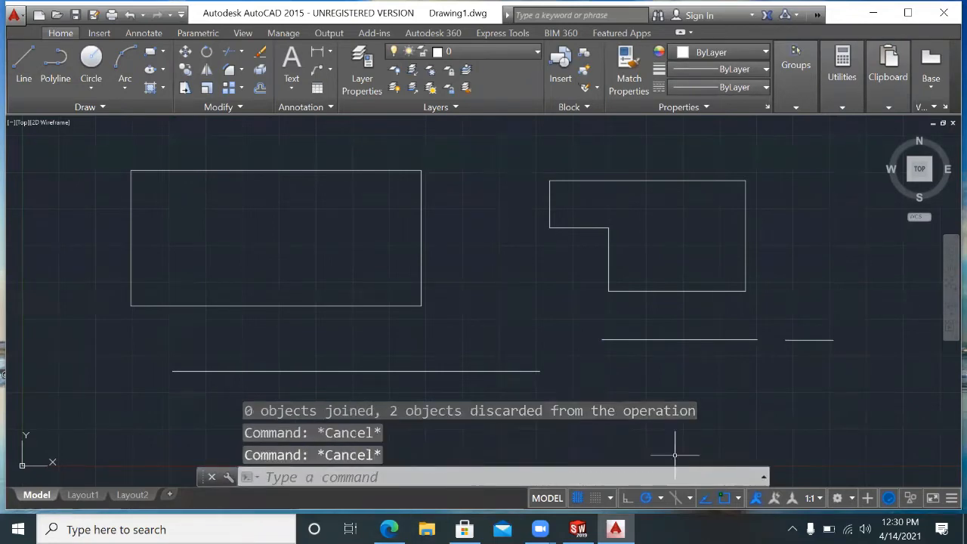
Try to join the longer line below the notched region to the short line, with the short line as source.
text(j)
key(Return)
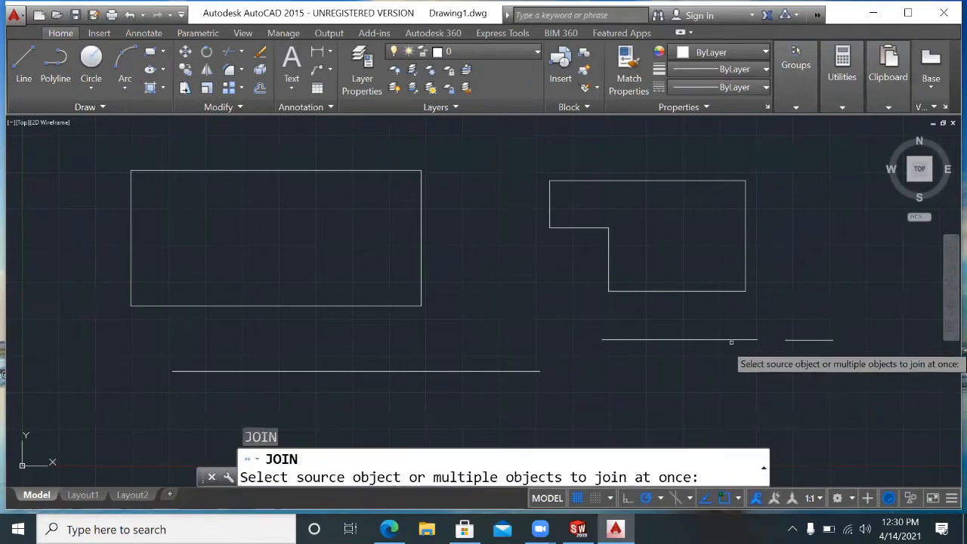
click(790, 340)
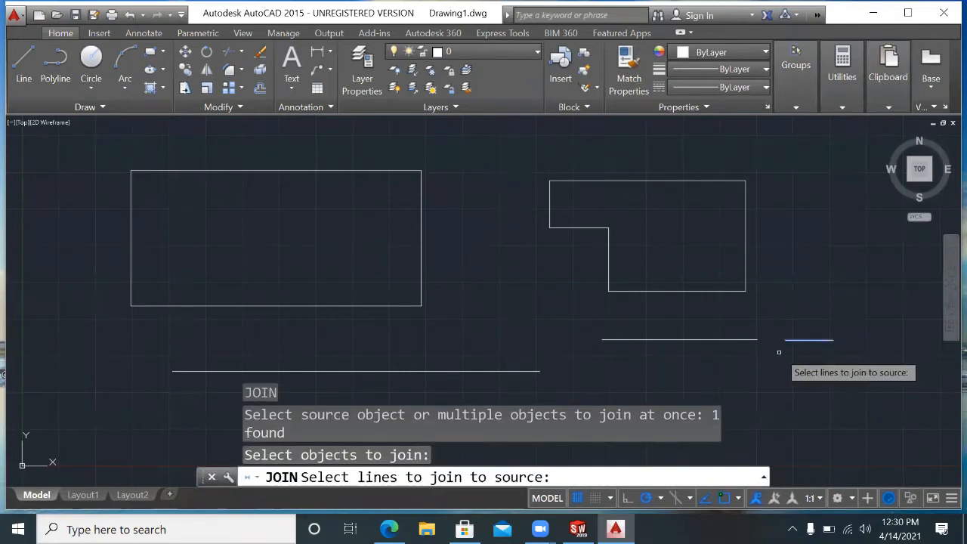
click(746, 340)
key(Return)
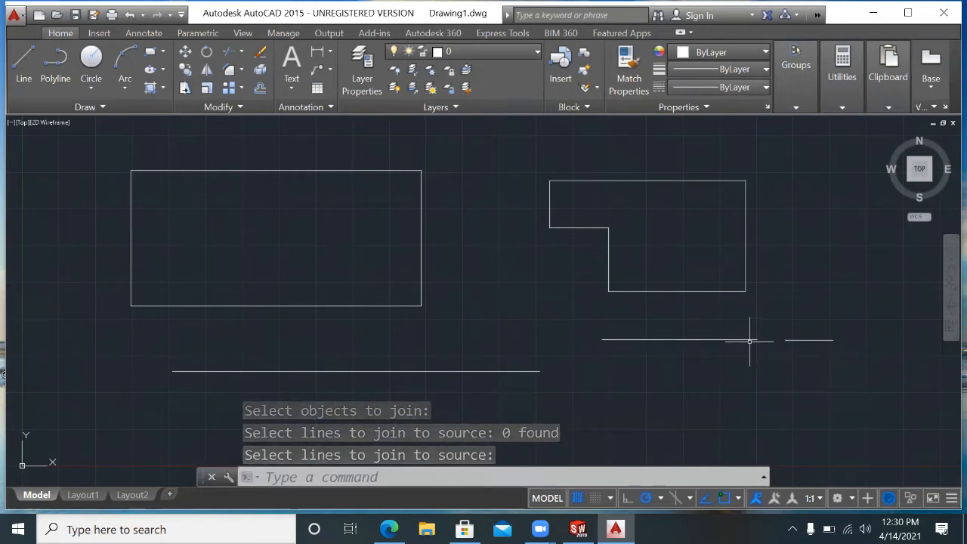
Try to join the short line to the longer line below the notched region, preselecting the longer line as source.
click(750, 340)
key(Return)
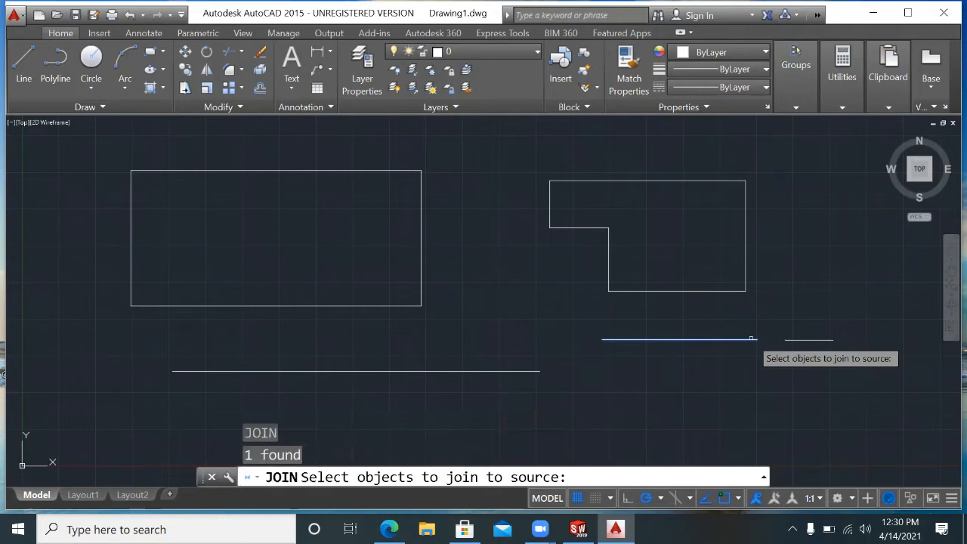
click(791, 341)
key(Return)
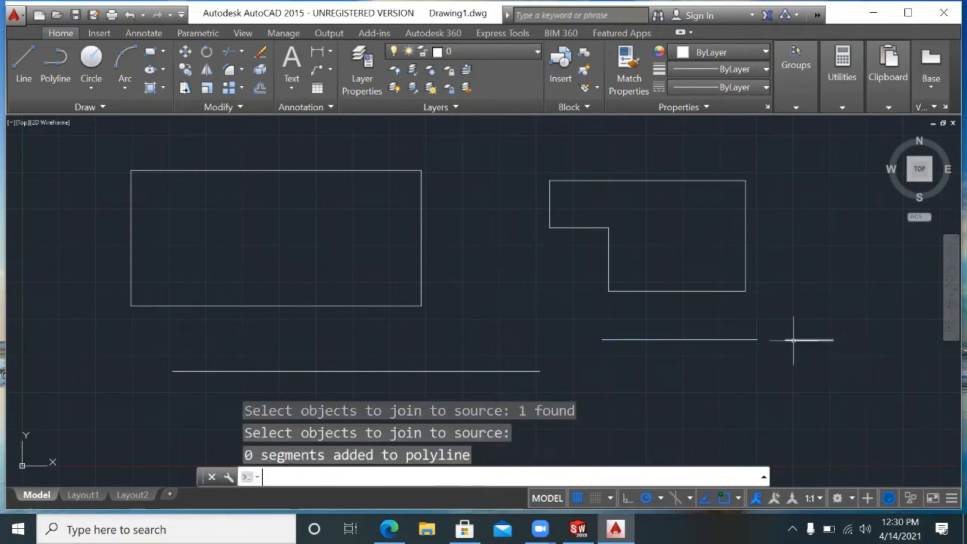
key(Return)
key(Escape)
key(Escape)
key(Escape)
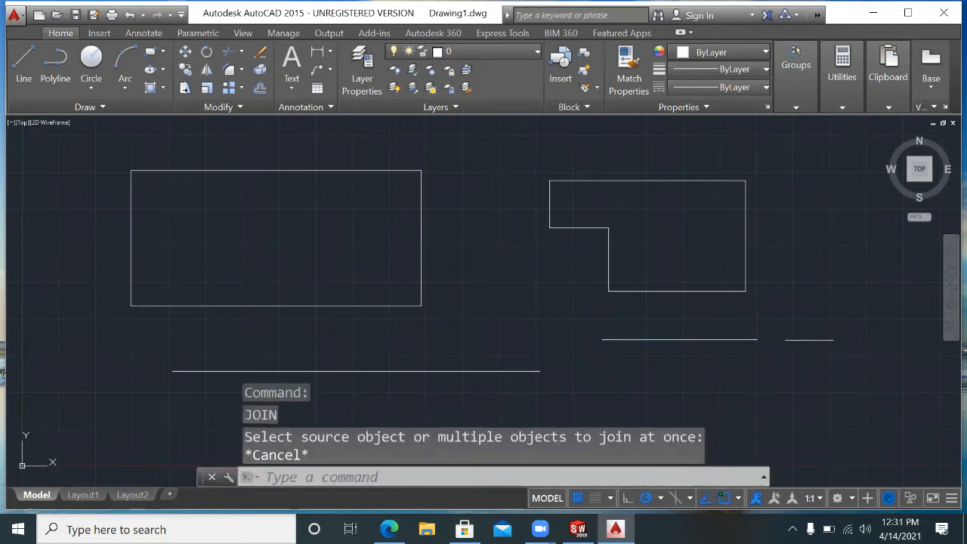
Draw a horizontal line made of two end-to-end segments inside the upper half of the large rectangle.
text(l)
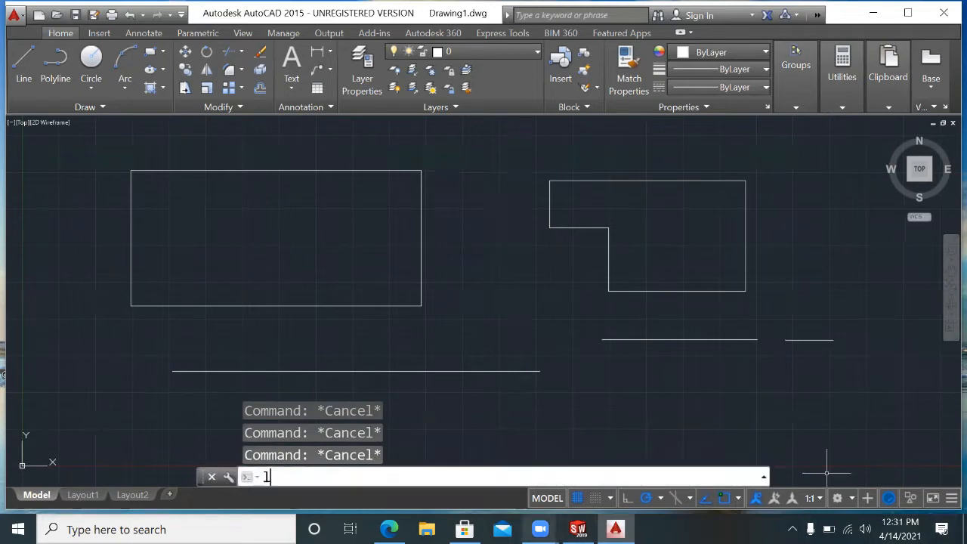
key(Return)
click(218, 216)
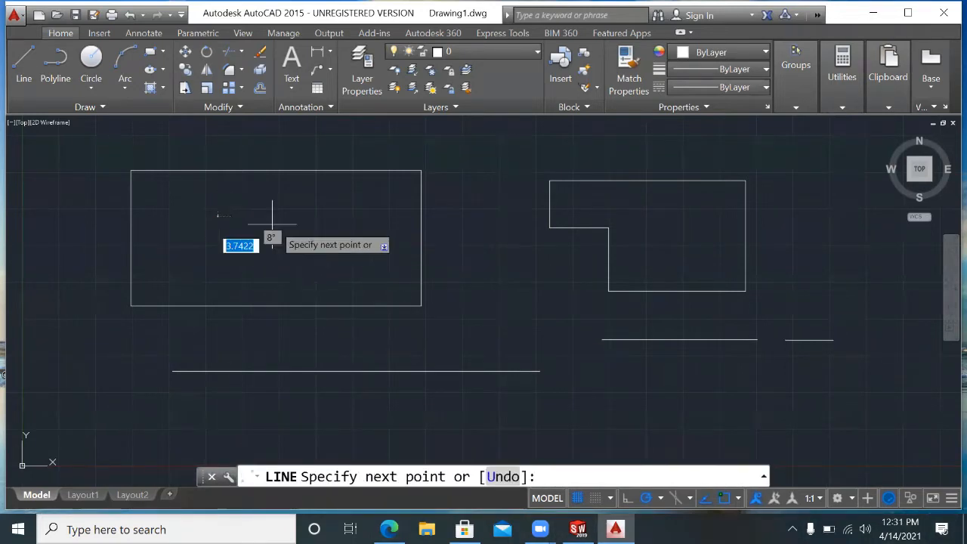
click(315, 213)
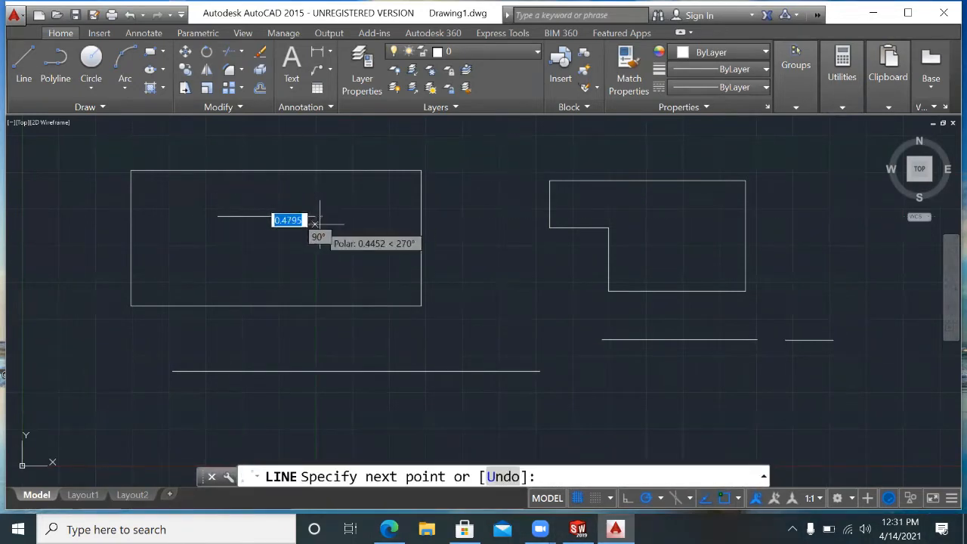
key(Escape)
key(Return)
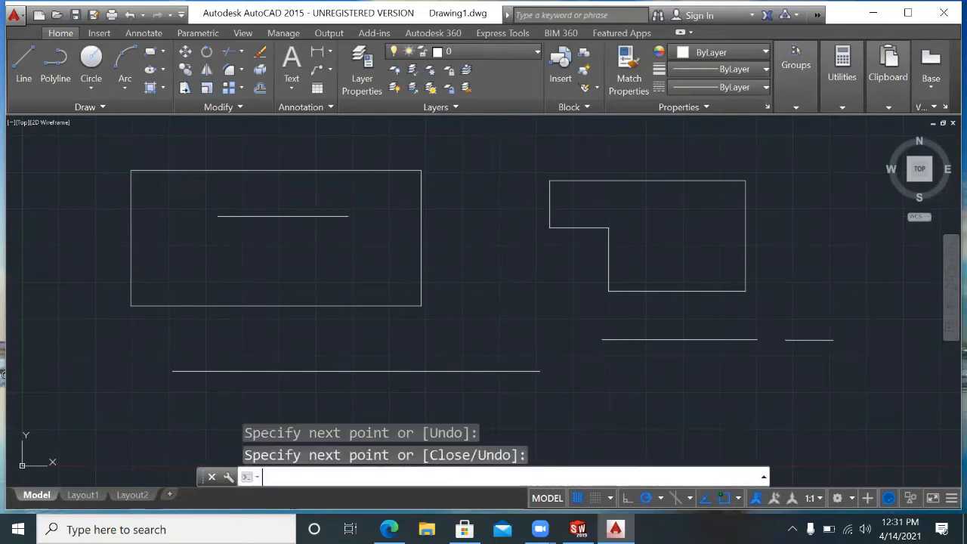
Draw a short collinear line beyond a small gap inside the large rectangle, plus a short vertical line down from its right end.
key(Return)
click(371, 217)
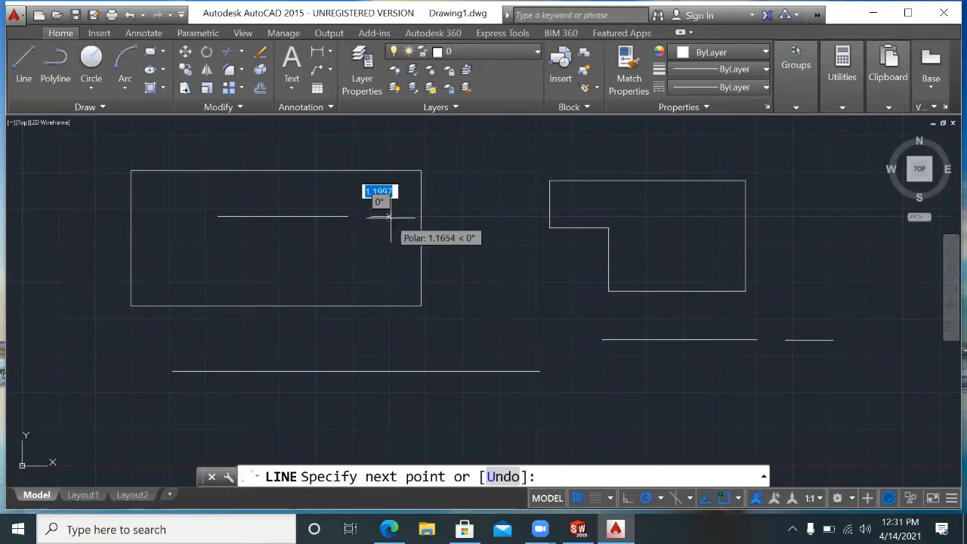
key(Escape)
key(Return)
click(397, 217)
click(397, 252)
key(Return)
key(Escape)
key(Escape)
key(Escape)
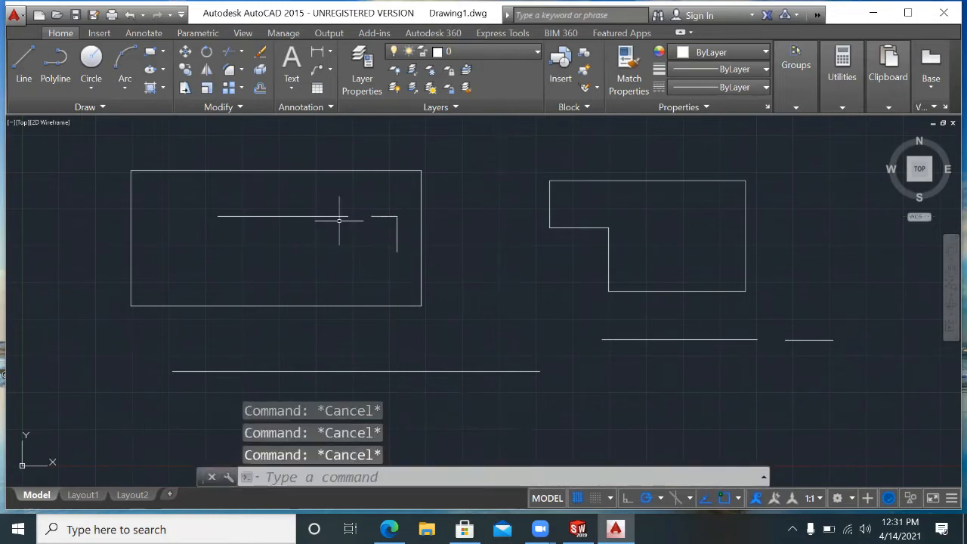
Join the short horizontal line to the nearest horizontal segment across the gap inside the large rectangle.
text(j)
key(Return)
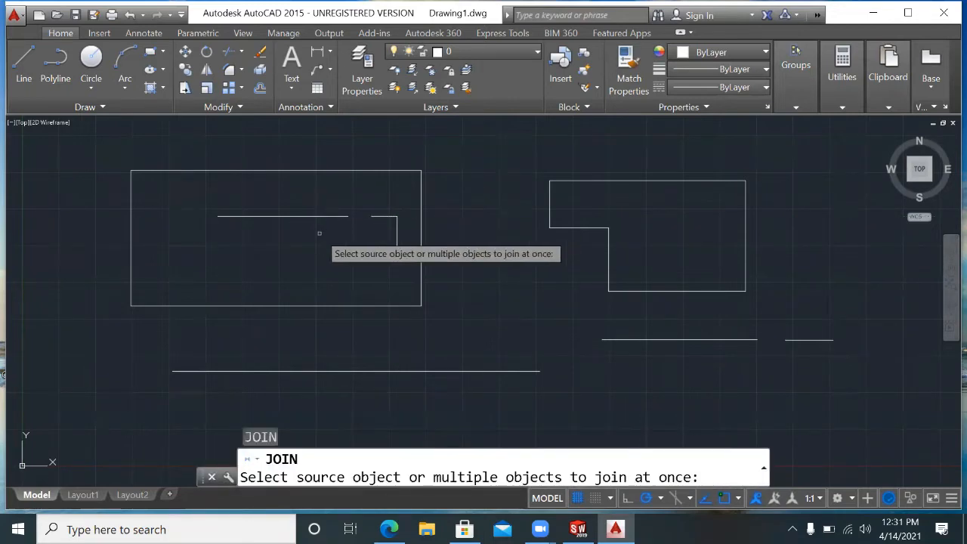
click(374, 216)
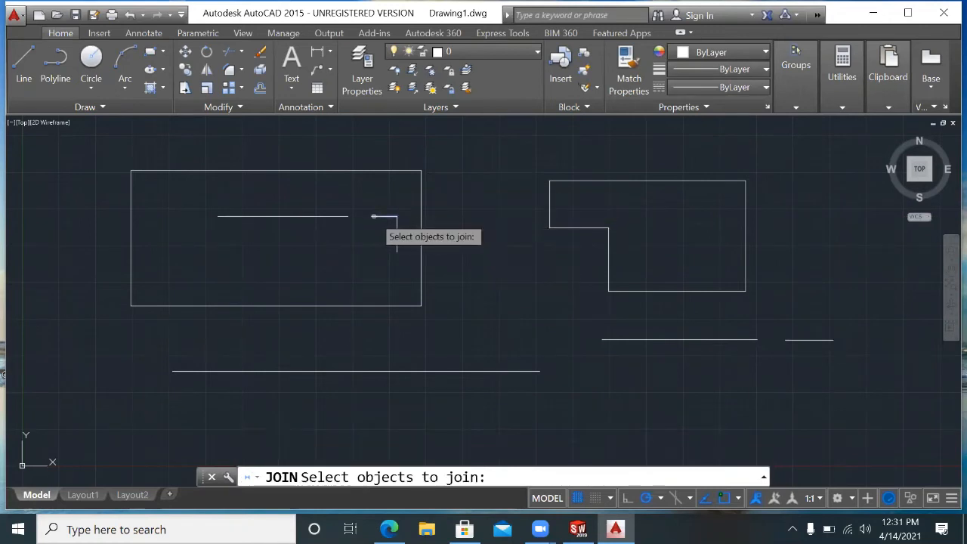
click(346, 217)
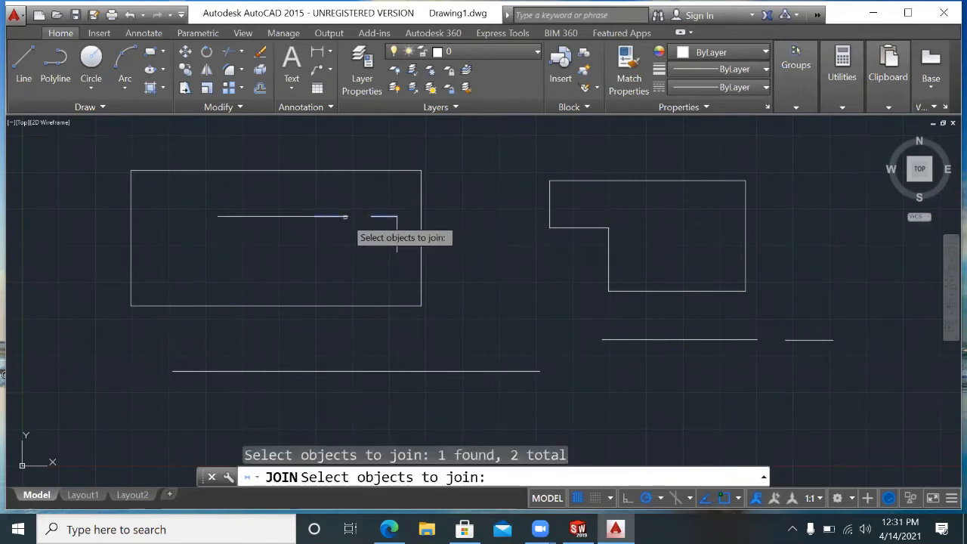
key(Return)
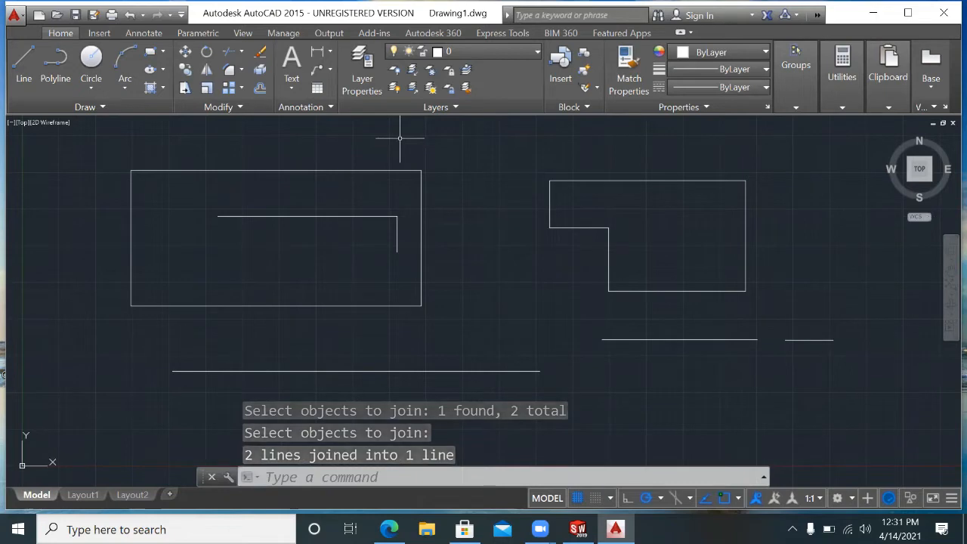
Undo the join of the horizontal lines inside the large rectangle.
key(ctrl+z)
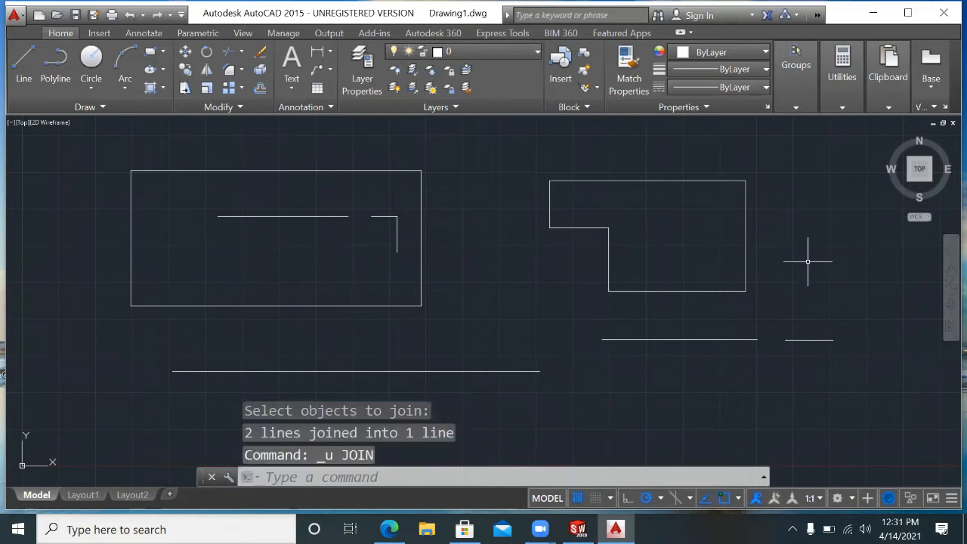
key(Escape)
key(Escape)
key(Escape)
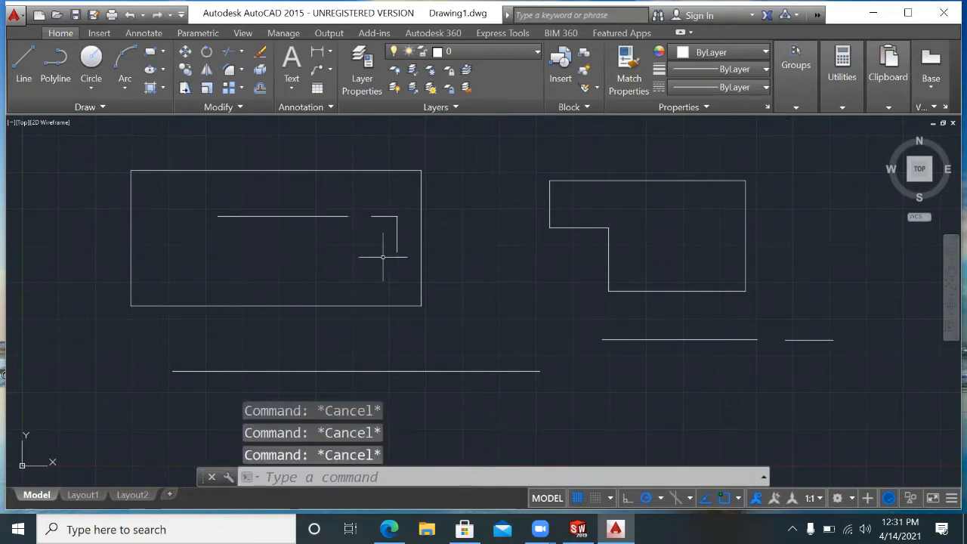
Join the two horizontal lines on either side of the gap inside the large rectangle again.
text(j)
key(Return)
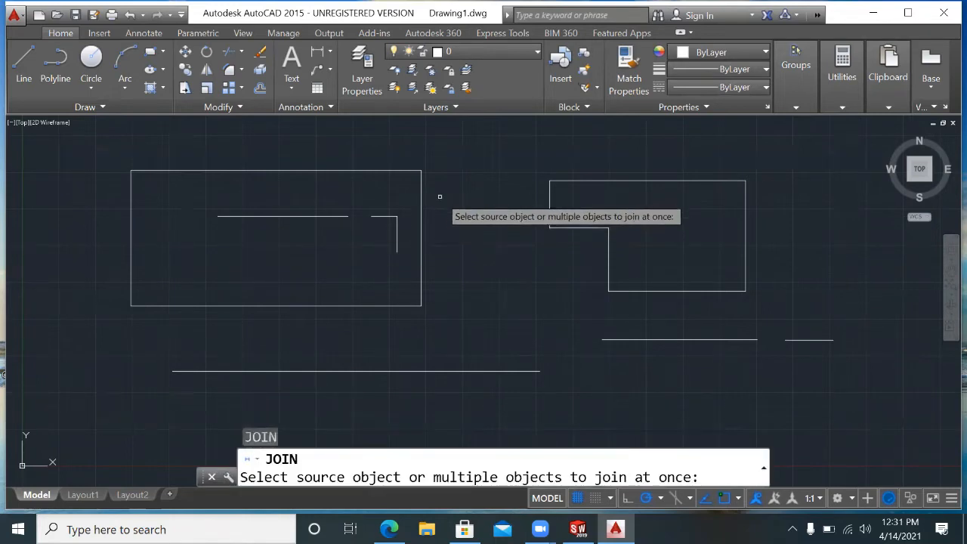
click(381, 216)
click(345, 217)
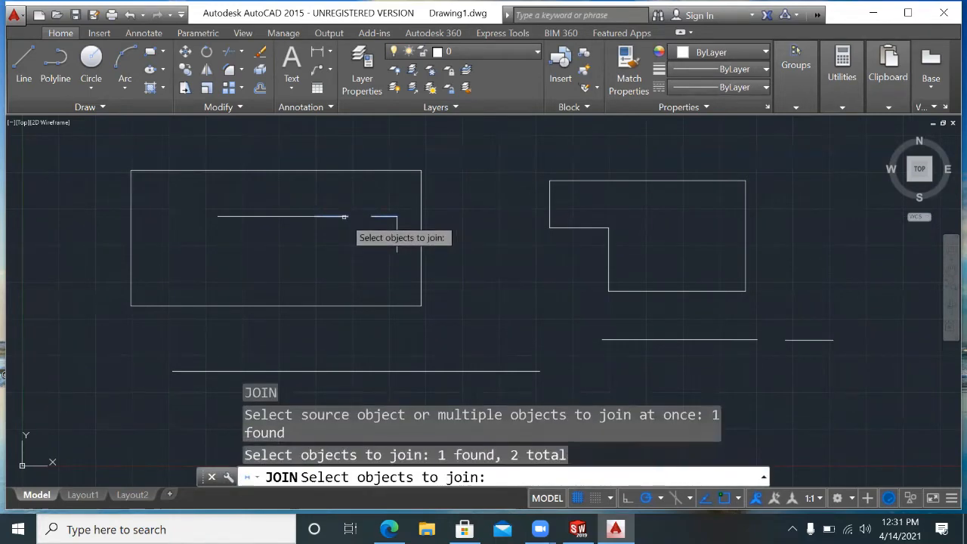
key(Return)
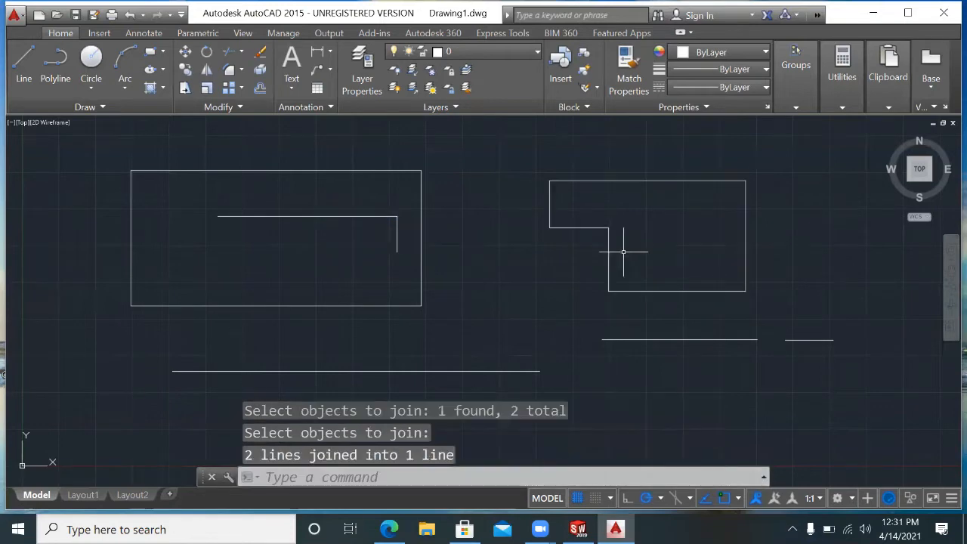
Try to join the two lines below the notched region by selecting the short line first and the longer line second.
key(Return)
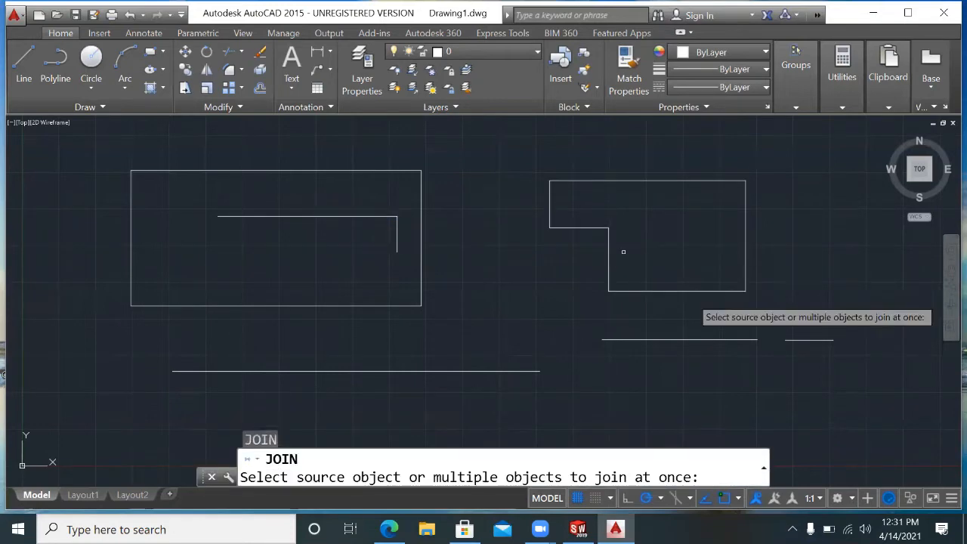
click(790, 340)
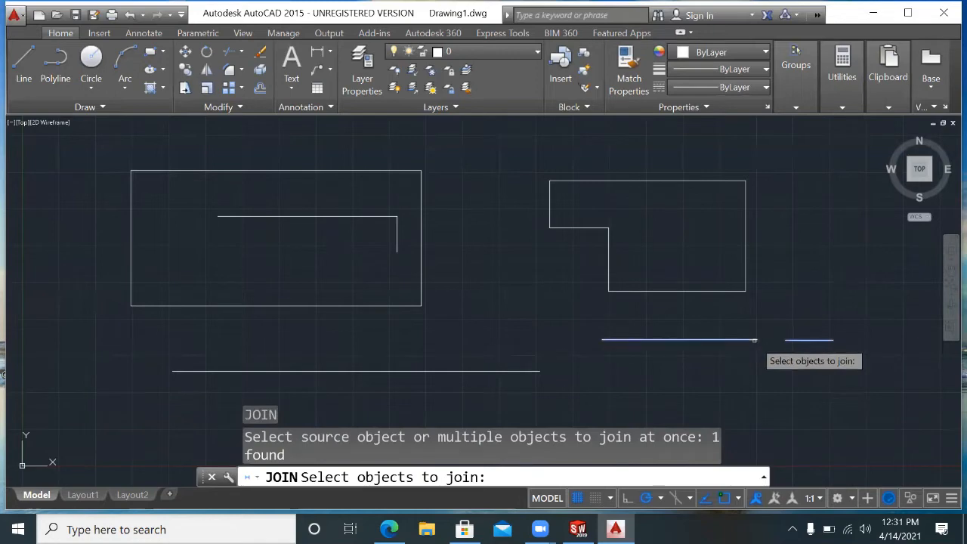
click(755, 340)
key(Return)
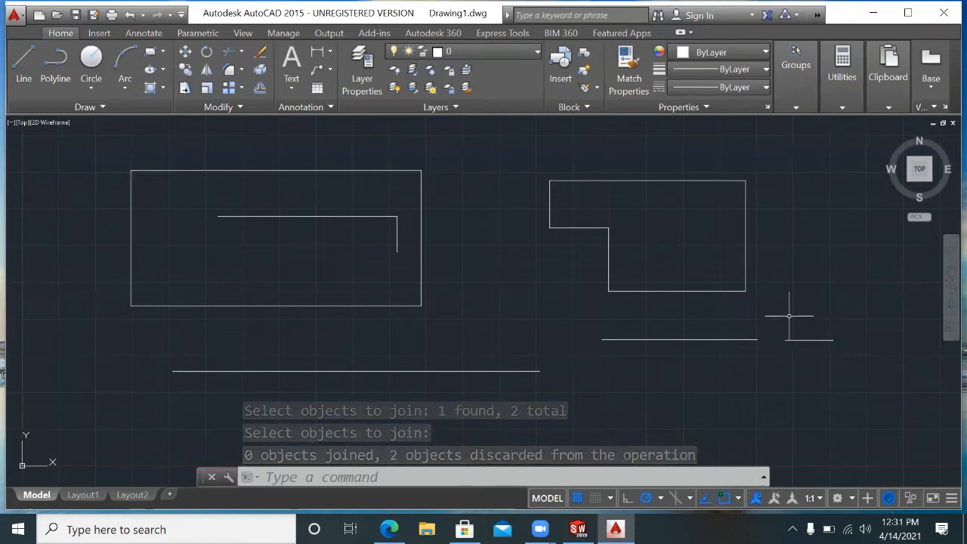
key(Escape)
key(Escape)
key(Escape)
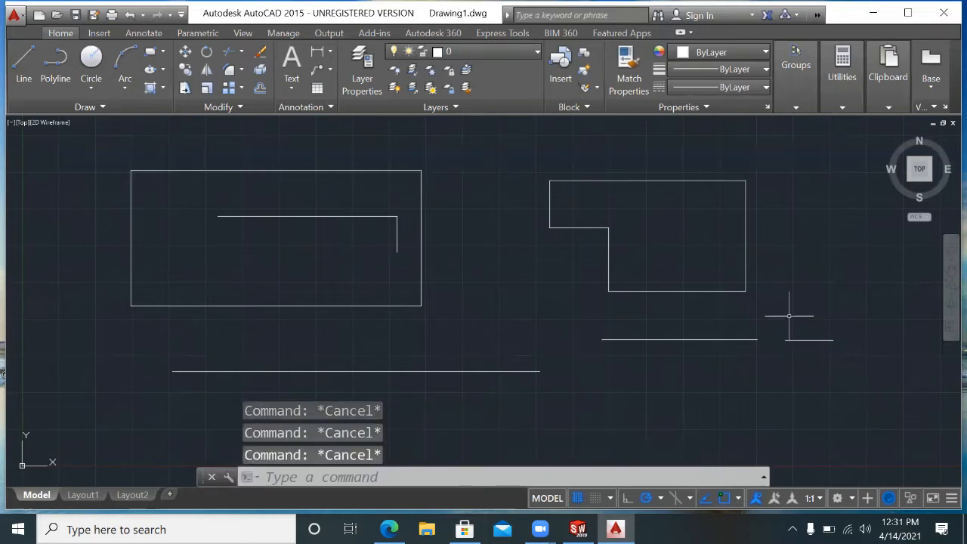
Undo the last join attempt on the lines below the notched region.
key(ctrl+z)
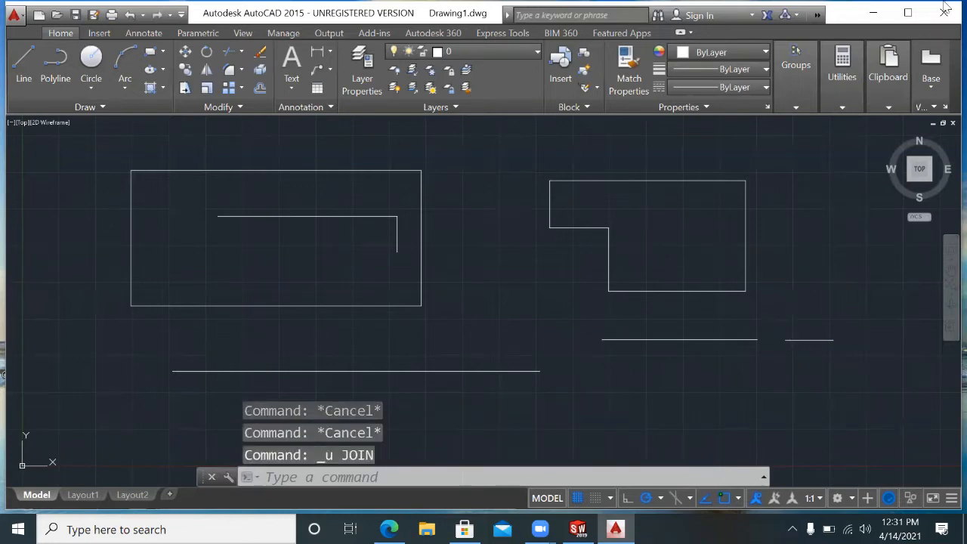
key(Escape)
key(Escape)
key(Escape)
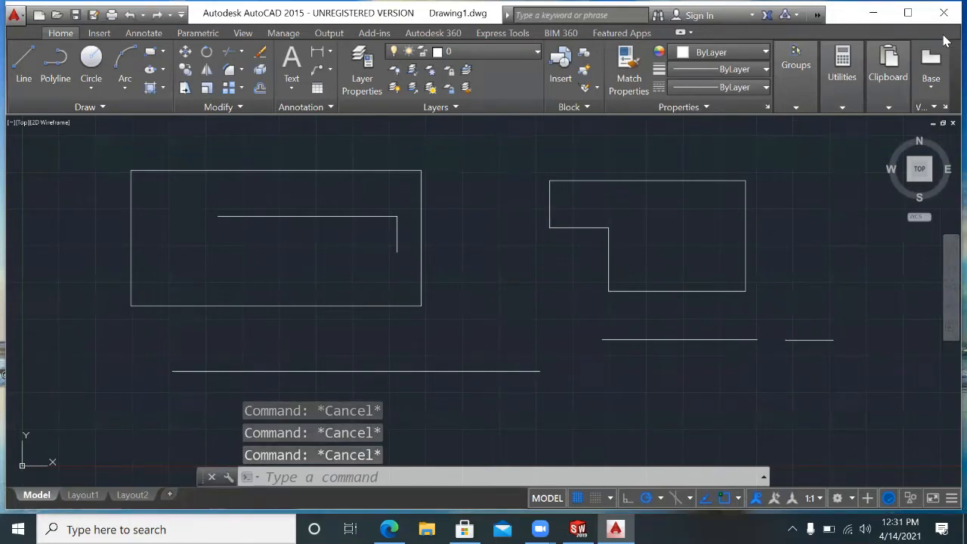
Break the long horizontal line below the large rectangle, removing the section from near its left end to just past its middle.
click(295, 481)
text(BR)
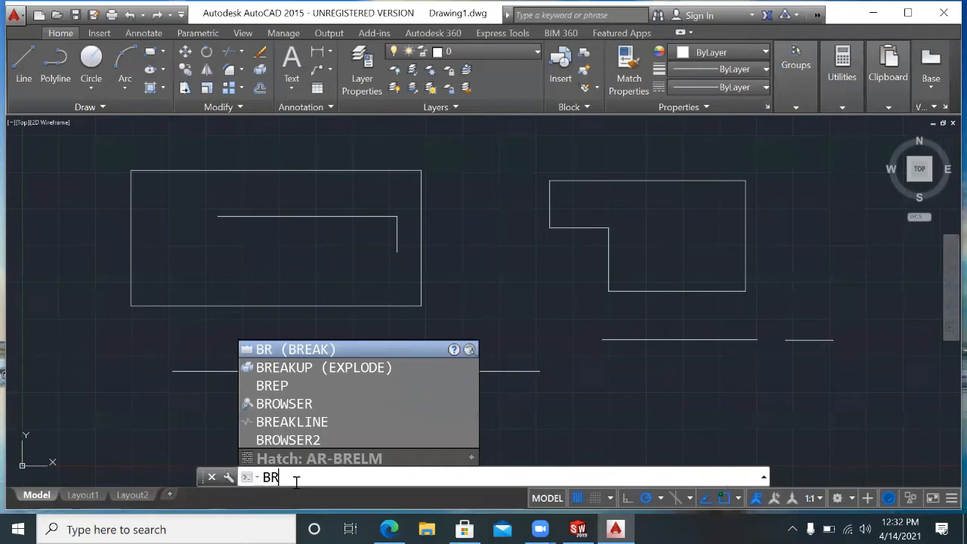
key(Return)
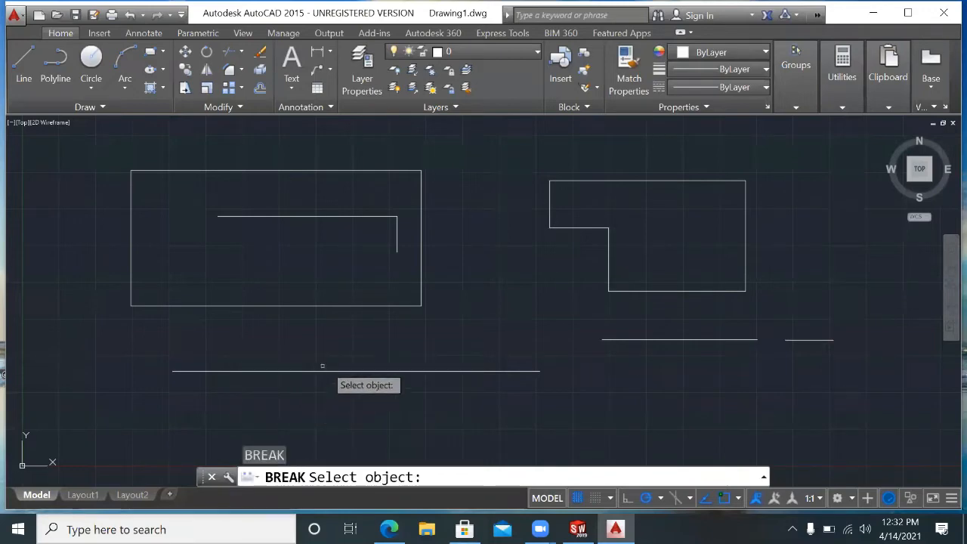
click(235, 371)
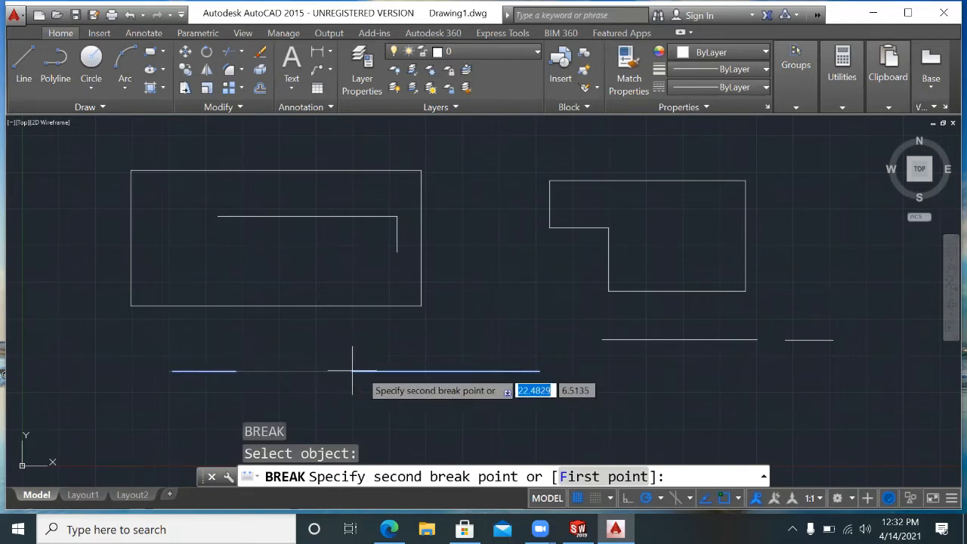
click(382, 373)
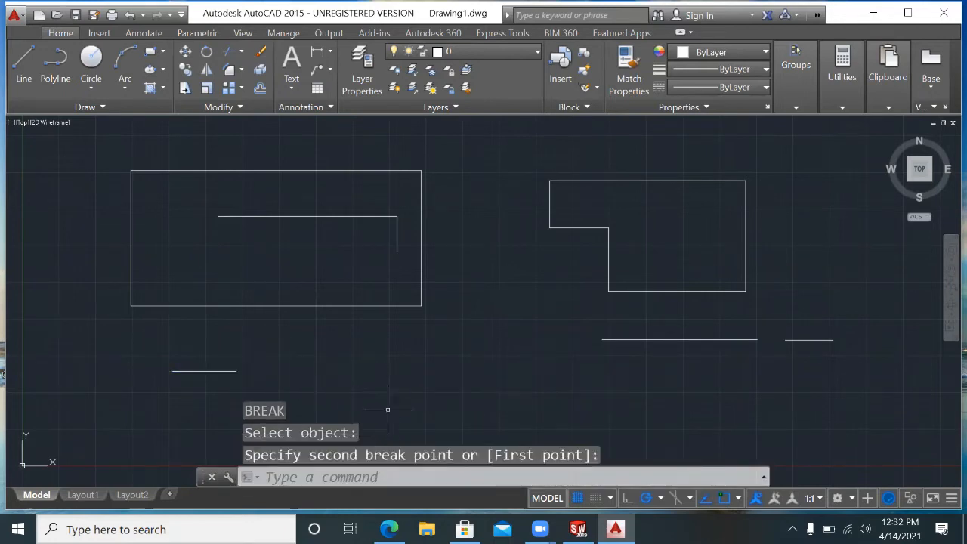
Undo the break in the long line and the earlier join of the horizontal lines inside the large rectangle.
key(ctrl+z)
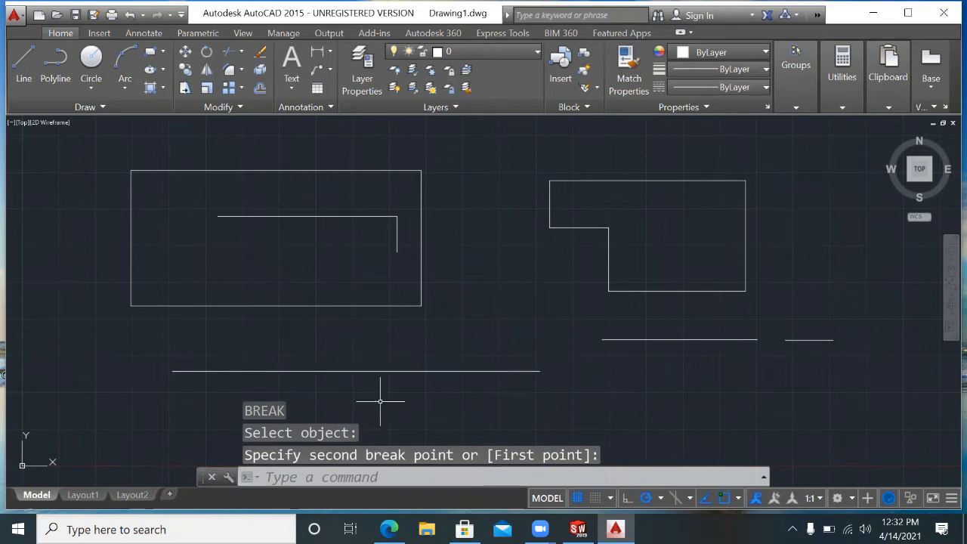
key(Escape)
text(u)
key(Return)
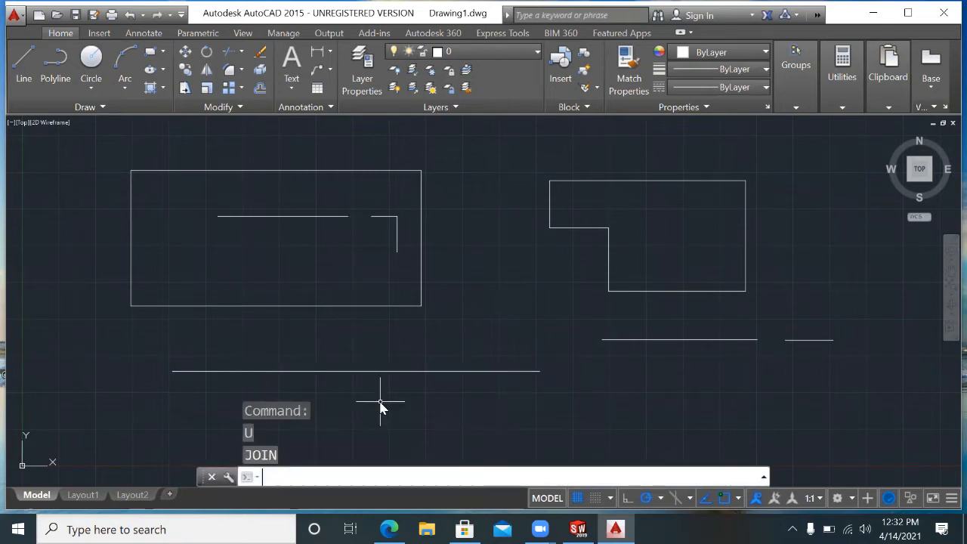
key(Escape)
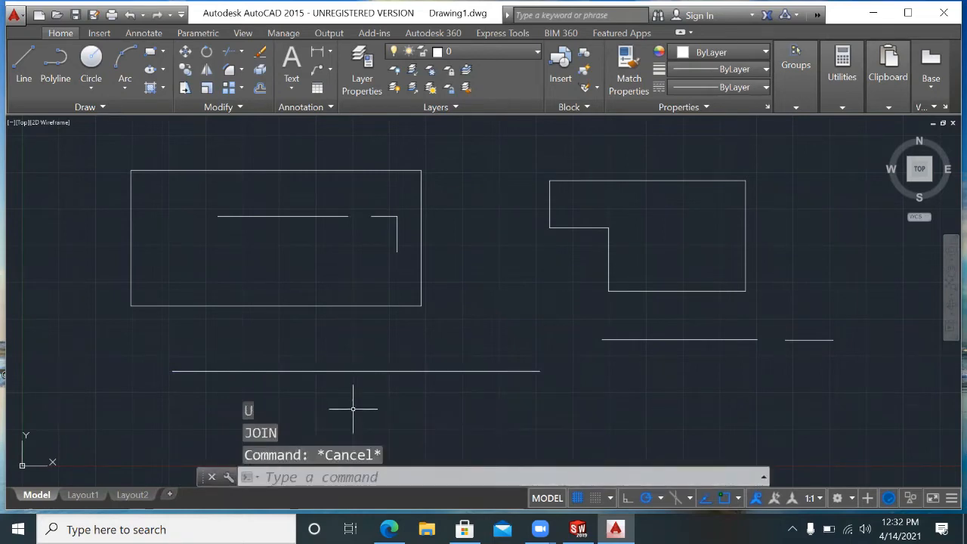
Break the long horizontal line below the large rectangle, removing a short section just right of its midpoint.
text(br)
key(Return)
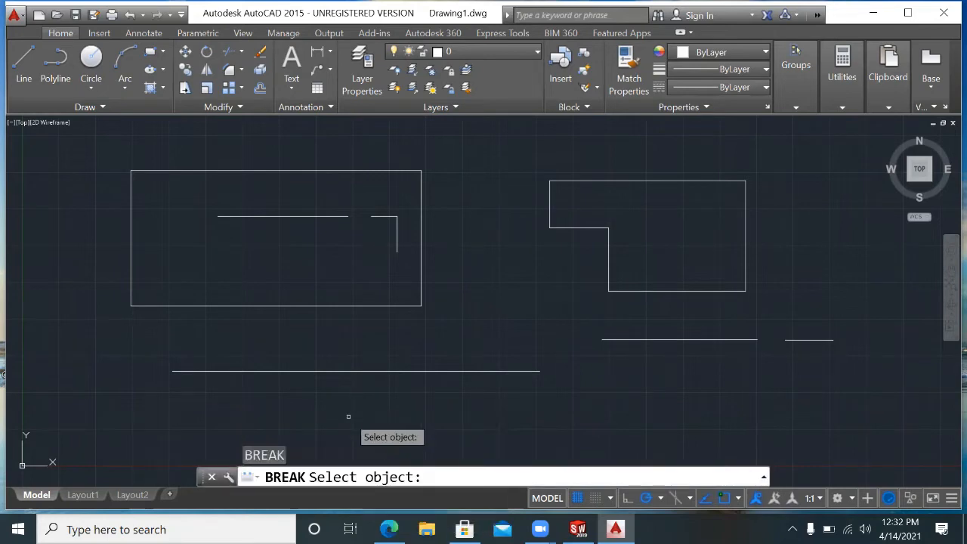
click(409, 370)
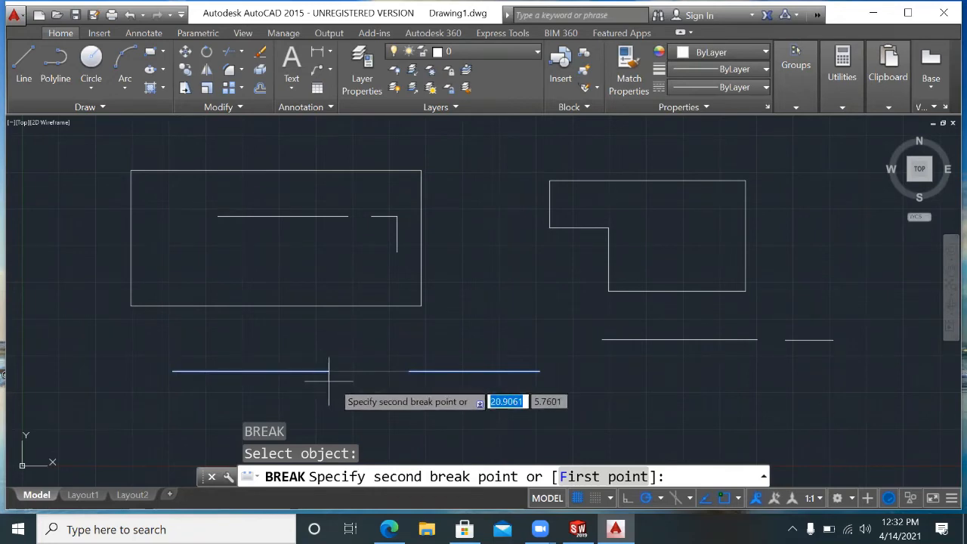
click(355, 380)
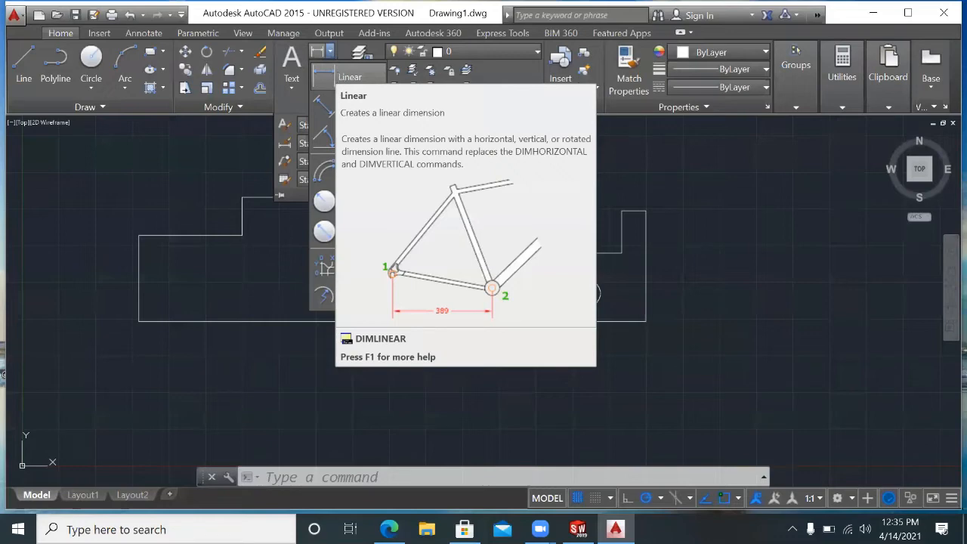
Add a linear dimension to the stepped profile's topmost horizontal edge, placing it just above the edge.
click(339, 77)
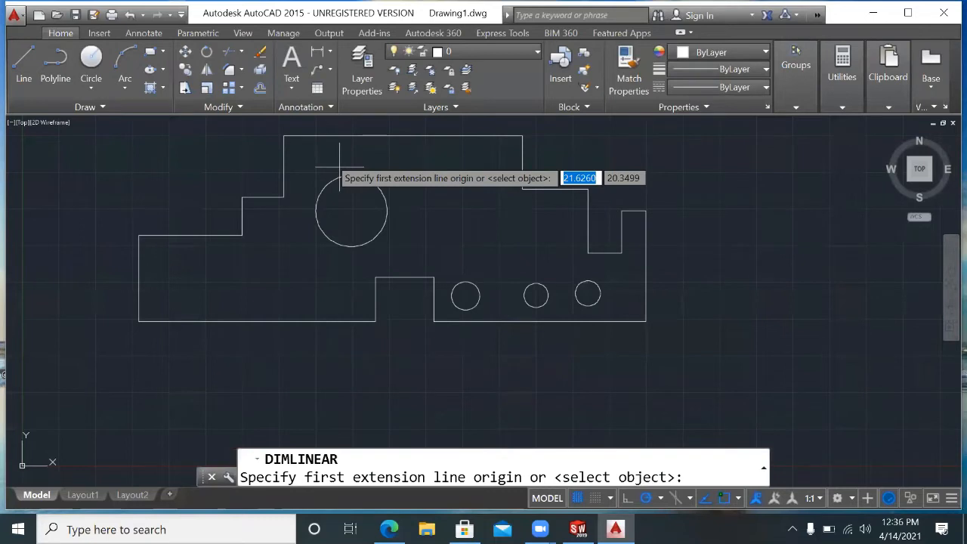
click(283, 136)
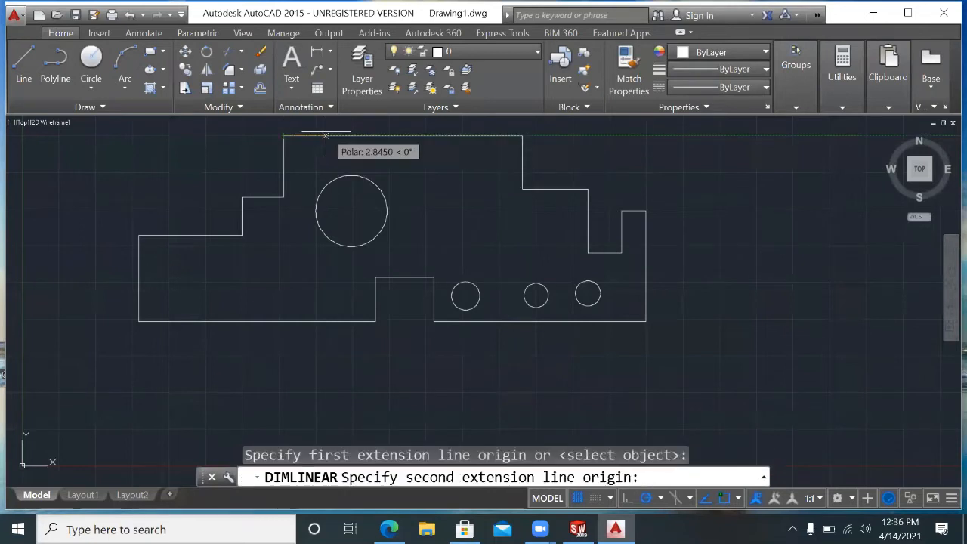
click(523, 136)
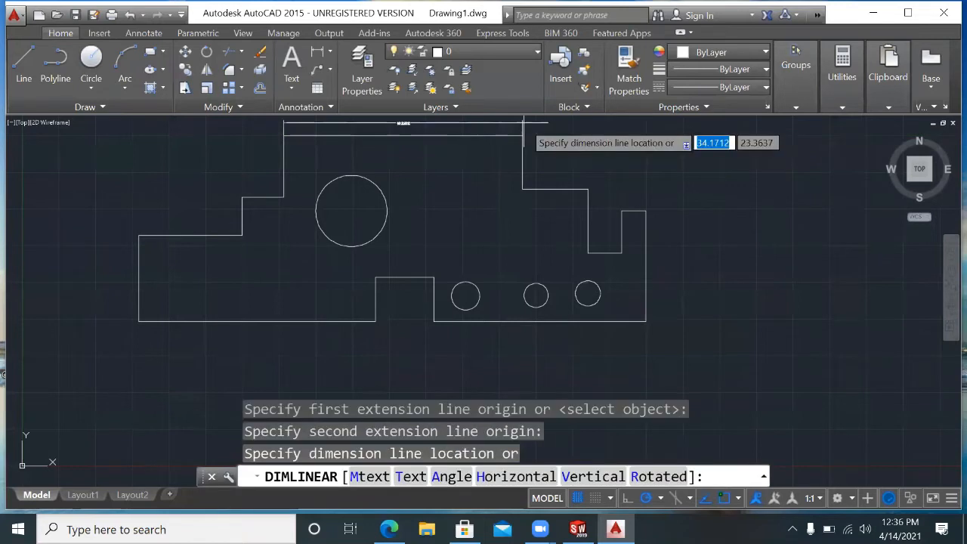
click(523, 121)
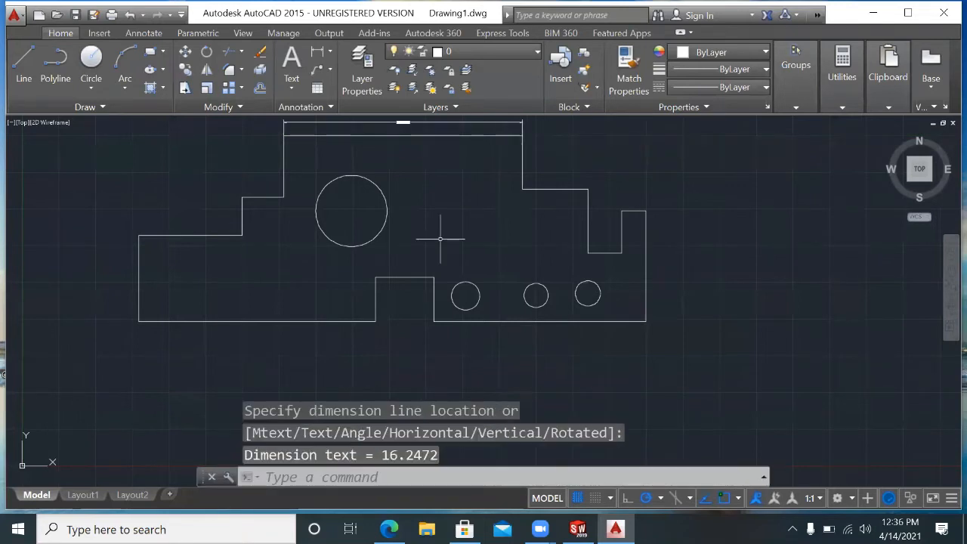
key(Escape)
Add a linear dimension to the profile's left vertical edge, placing it to the left of the shape.
text(z)
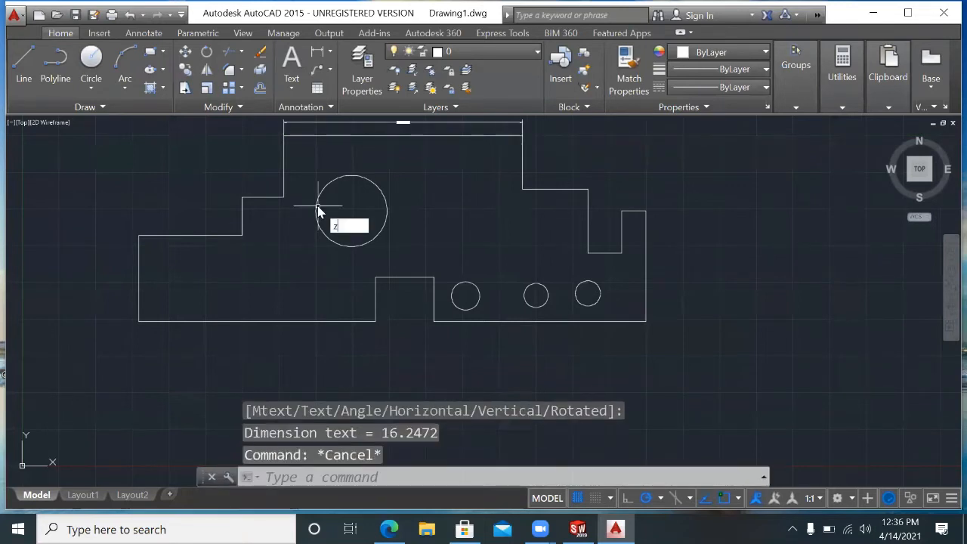
key(Return)
text(a)
key(Return)
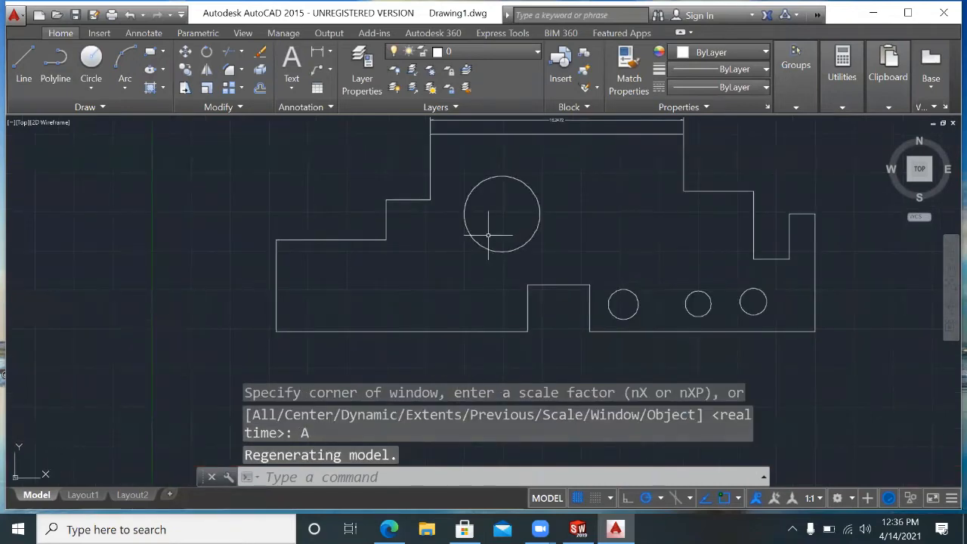
click(323, 51)
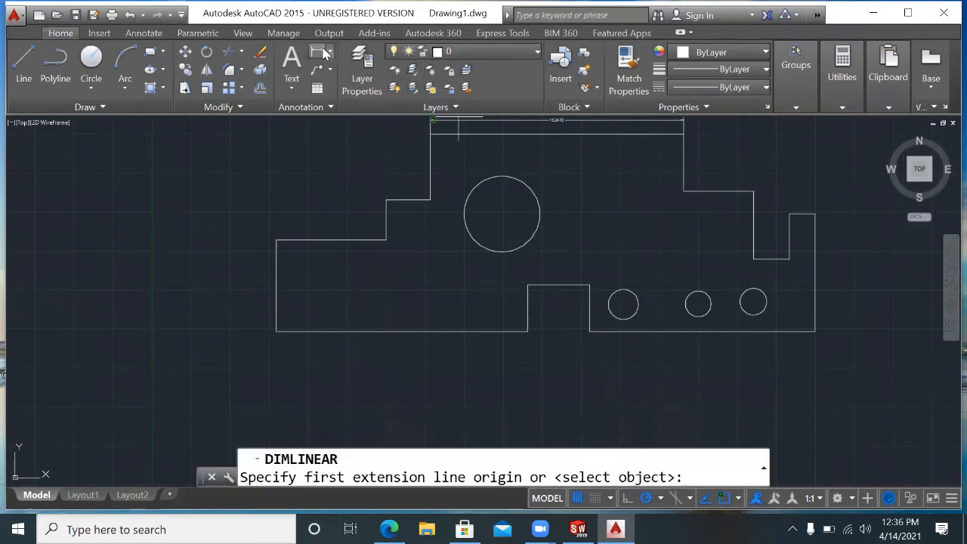
click(276, 331)
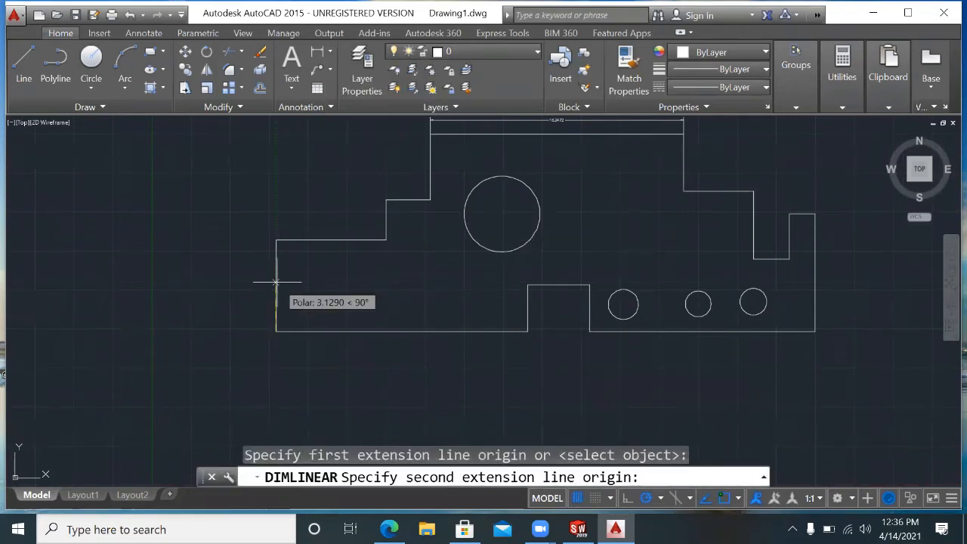
click(276, 240)
click(239, 283)
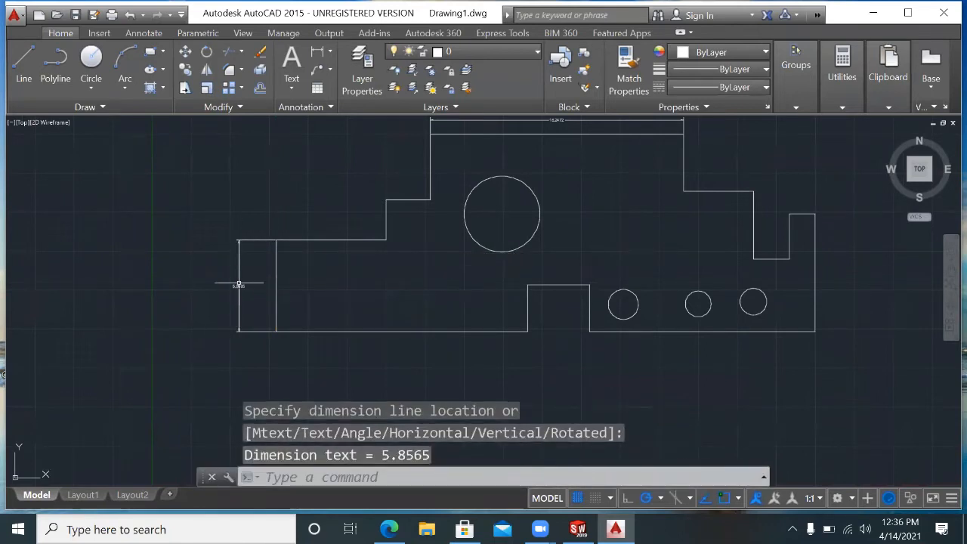
Add a linear dimension for the profile's overall width between its two lower outer corners, placing it below the shape.
click(323, 52)
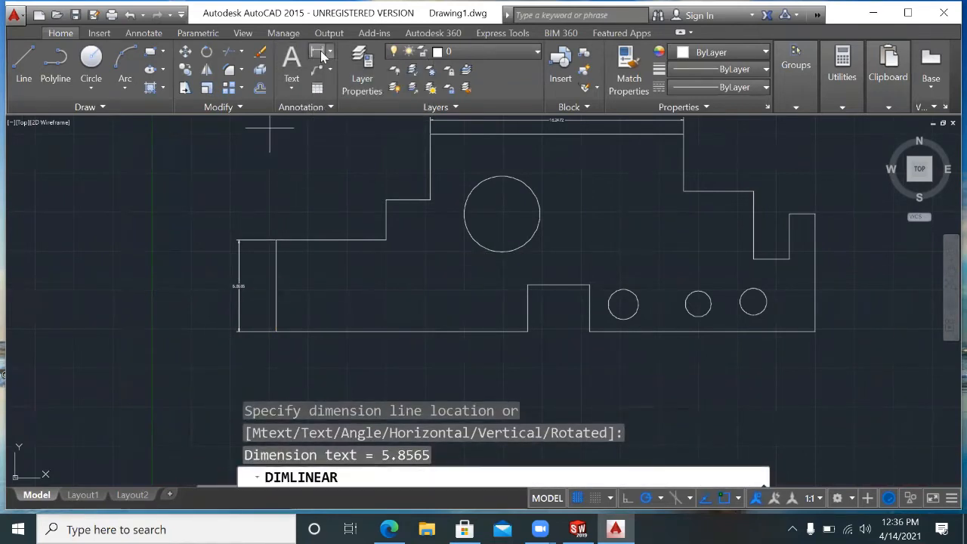
click(275, 331)
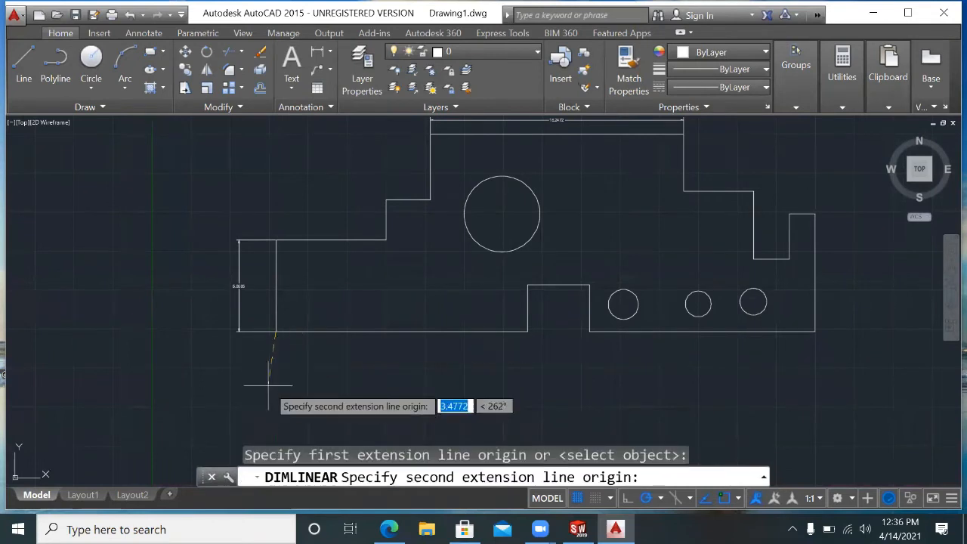
click(815, 331)
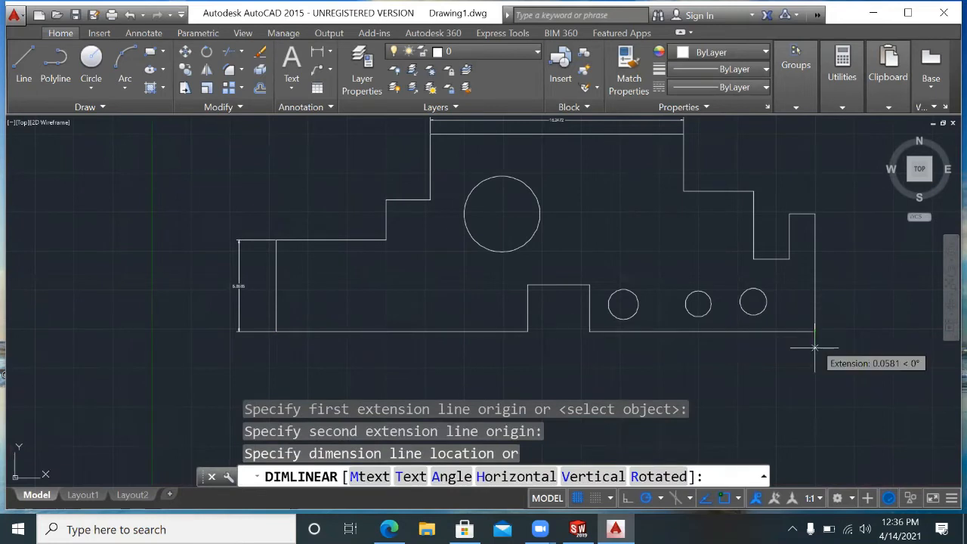
click(813, 385)
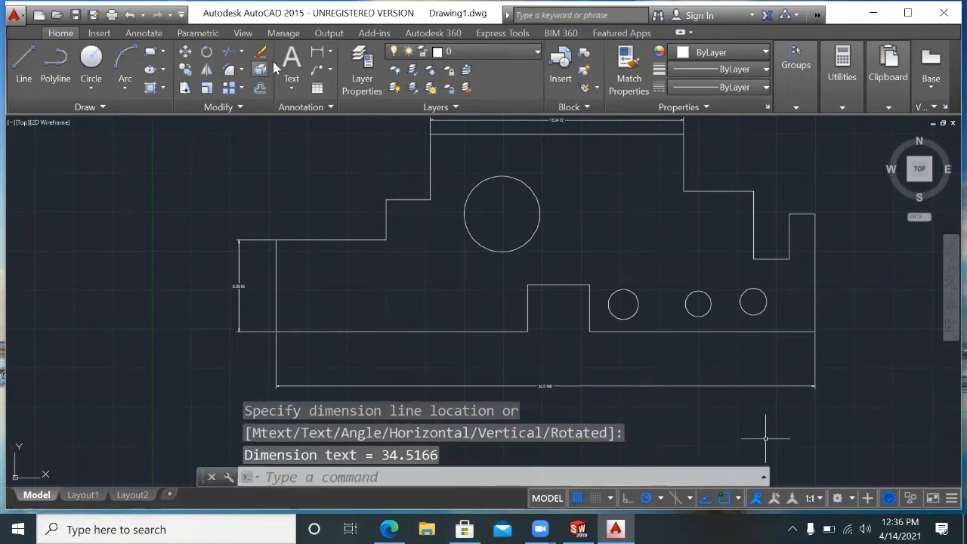
Continue the topmost edge's dimension leftward to the outer corner of each of the two lower steps.
click(331, 53)
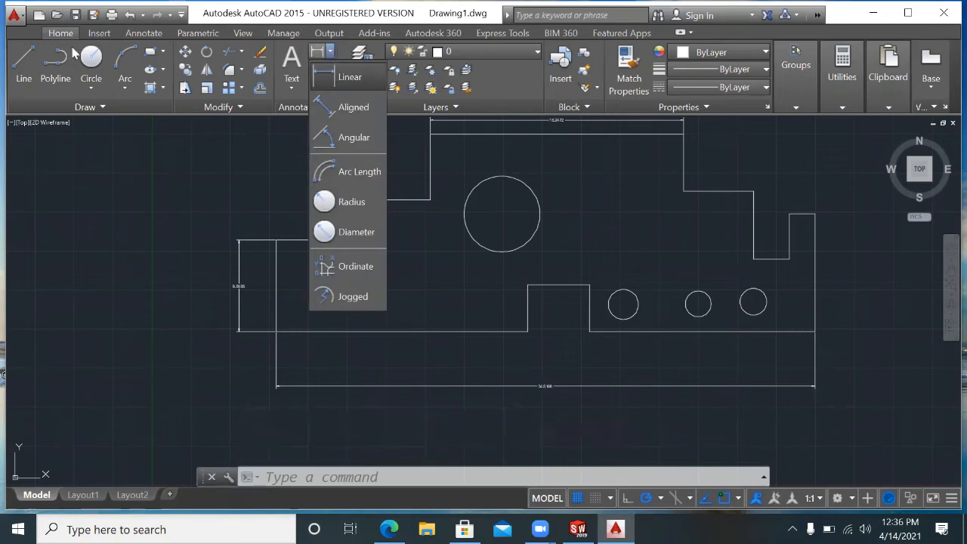
click(155, 201)
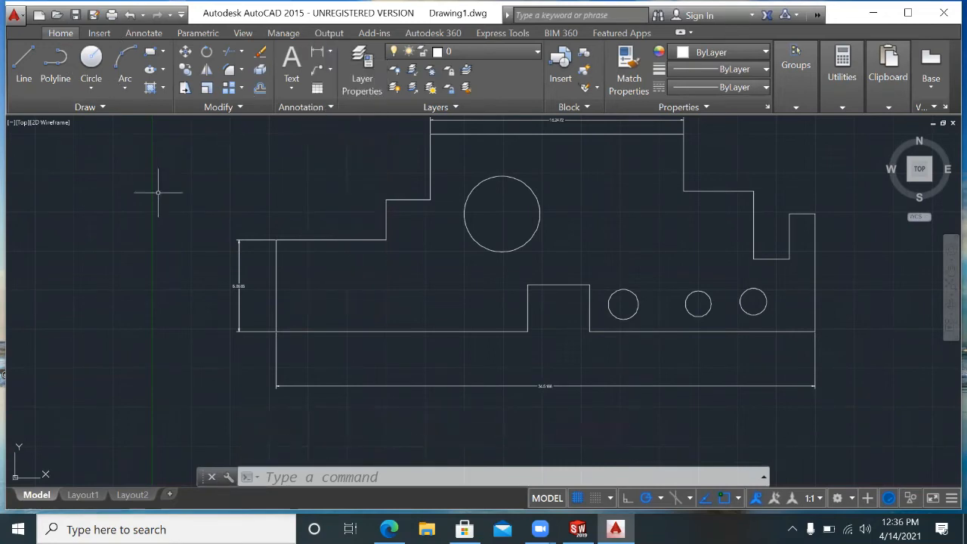
click(431, 119)
mouse_move(430, 121)
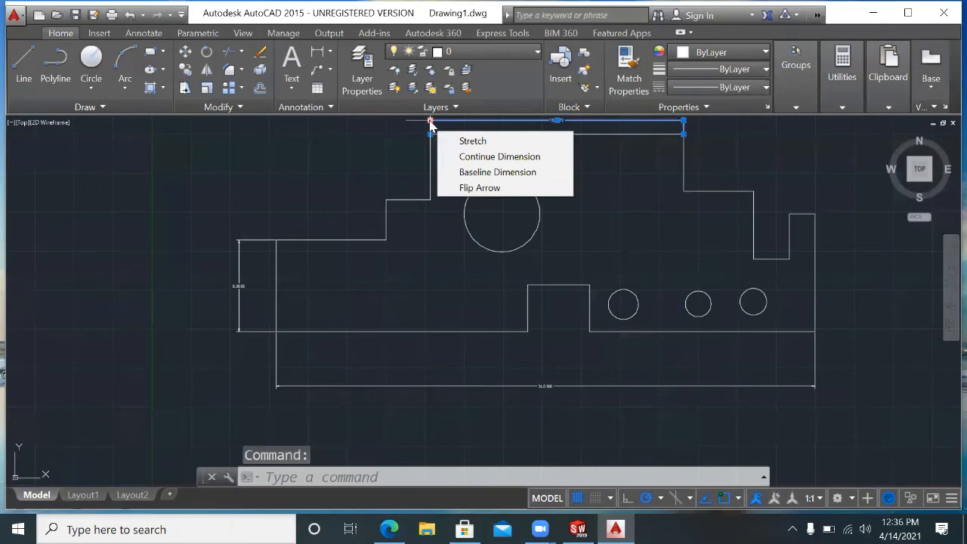
click(454, 157)
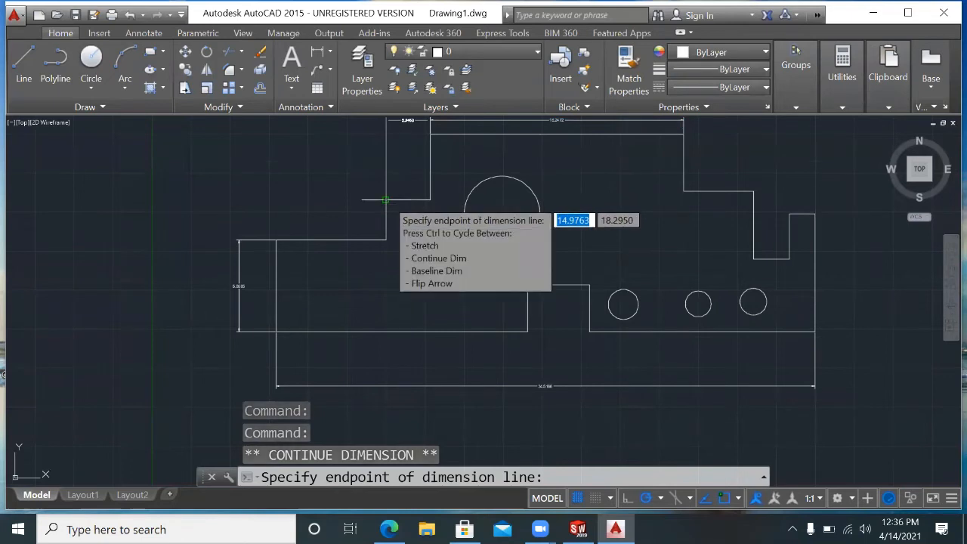
click(385, 200)
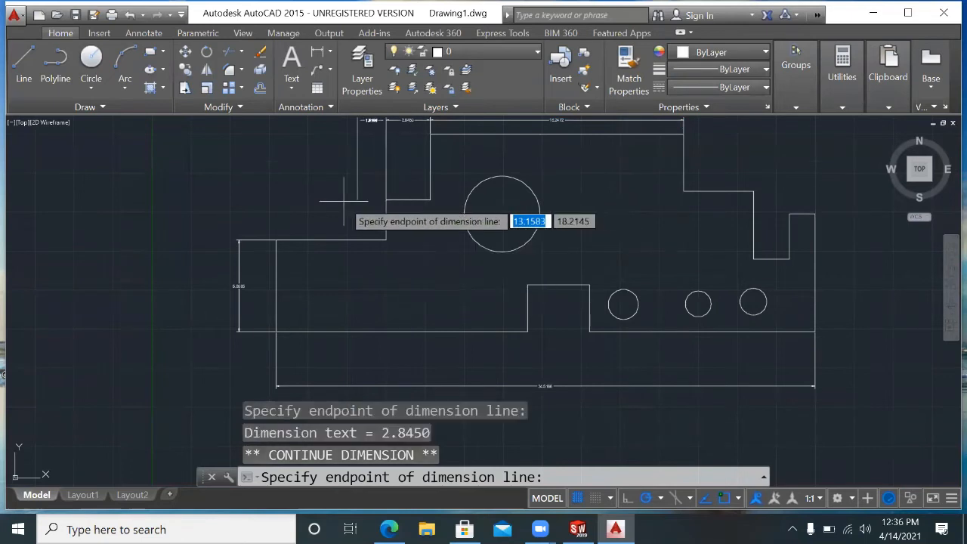
click(276, 241)
key(Escape)
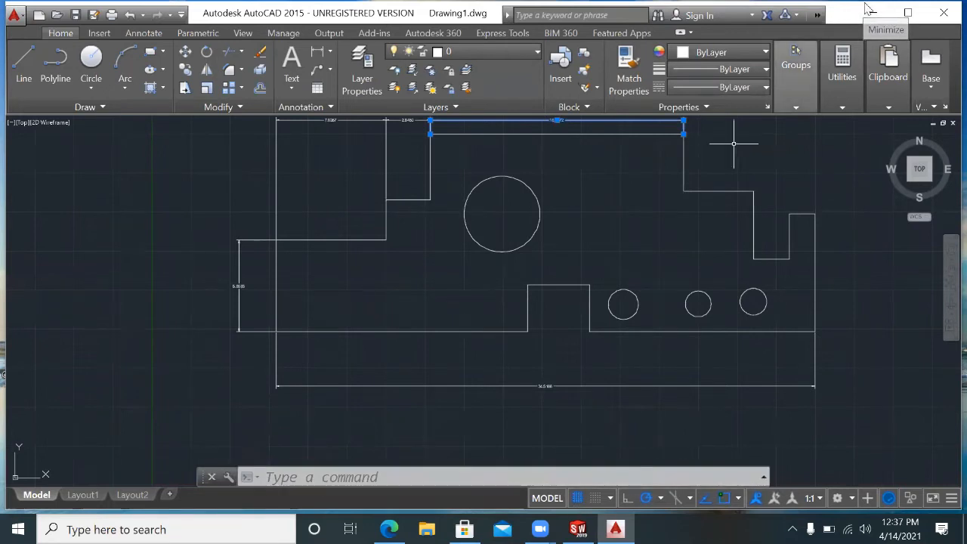
Add a diameter dimension to the large circle, placing its text above and to the left of the circle.
click(330, 54)
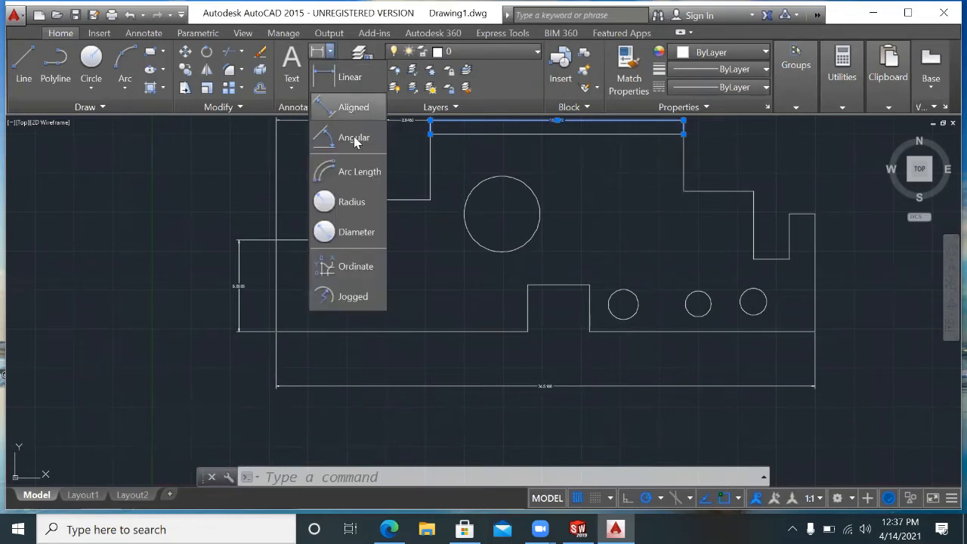
click(356, 232)
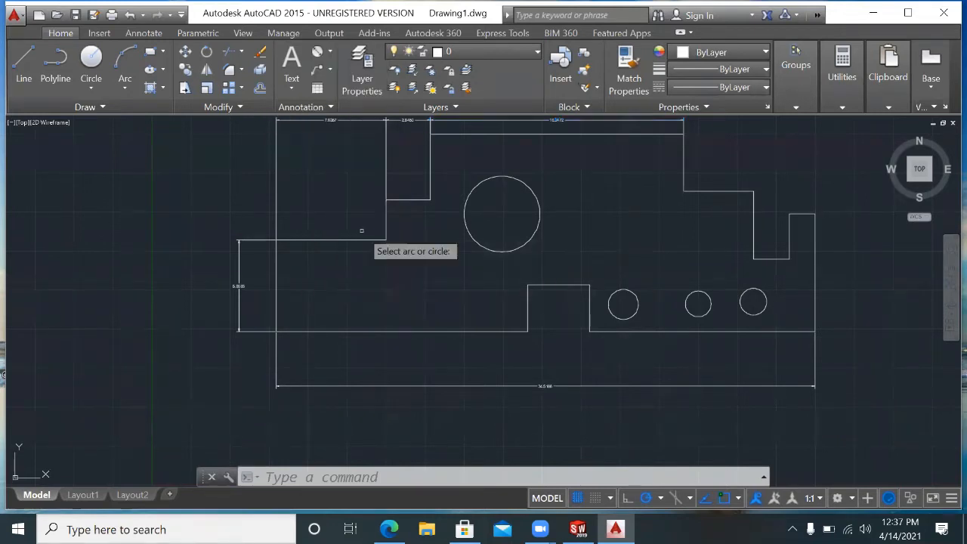
click(480, 183)
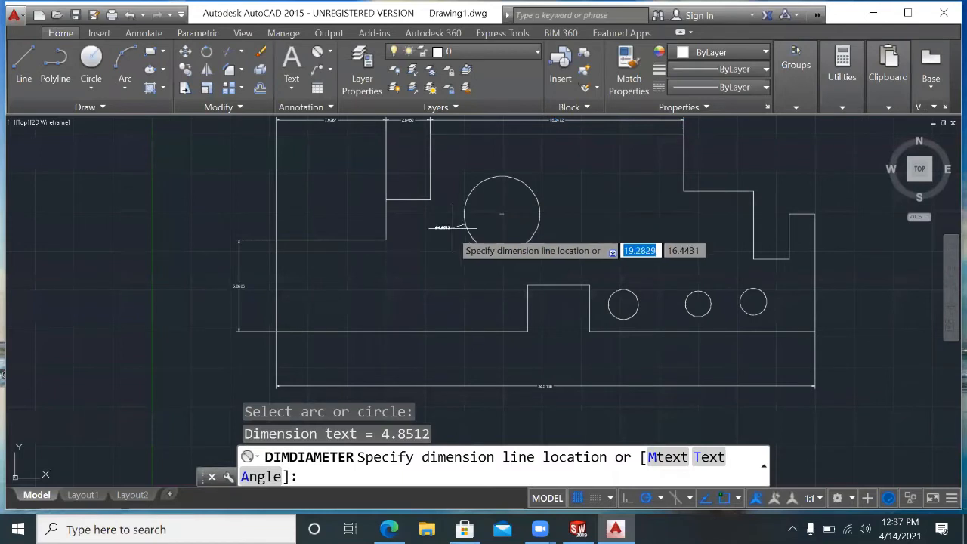
click(459, 156)
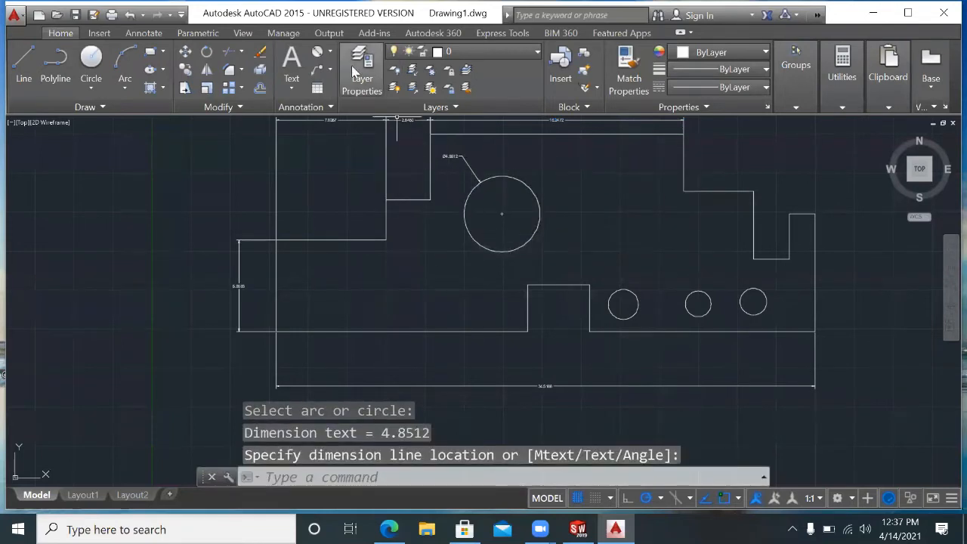
Add a radius dimension to the large circle, placing its text above and to the right of the circle.
click(330, 52)
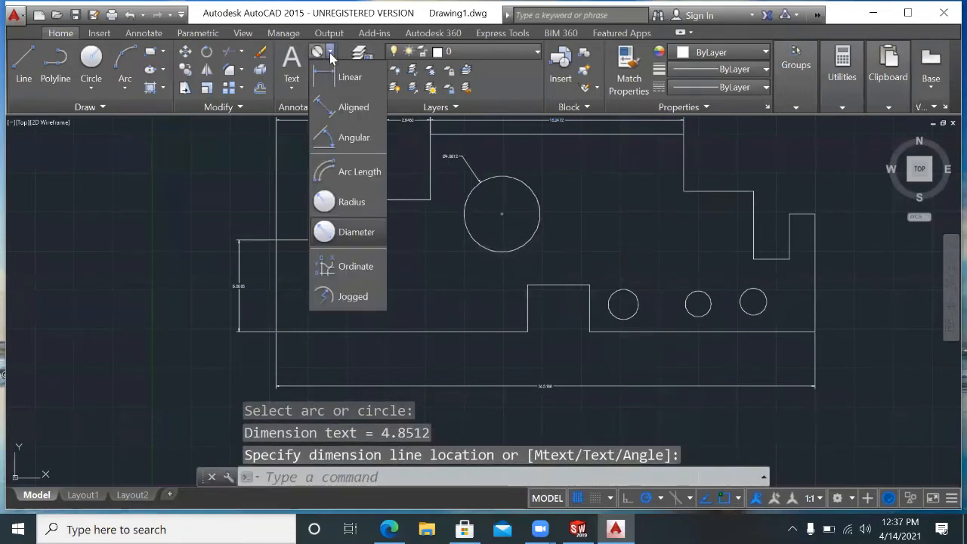
click(343, 202)
click(530, 188)
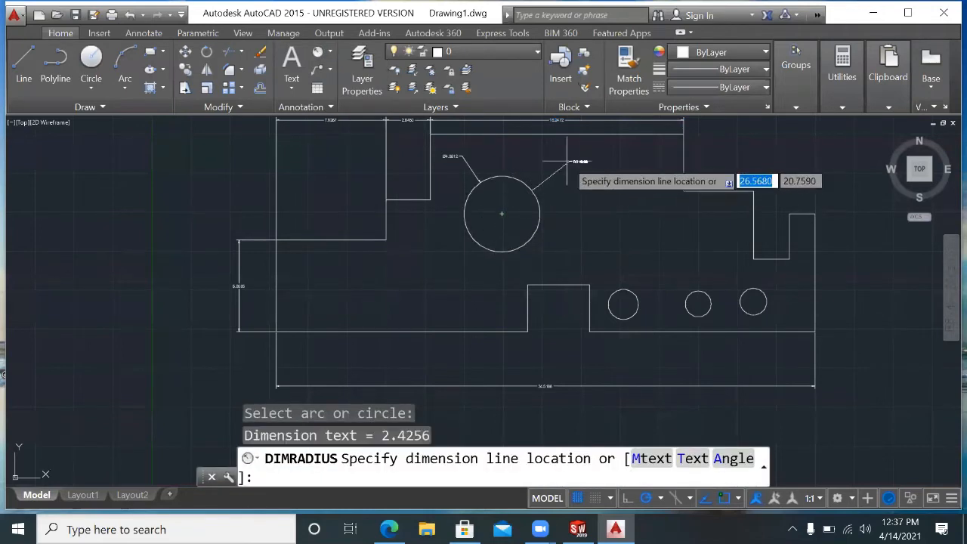
click(565, 161)
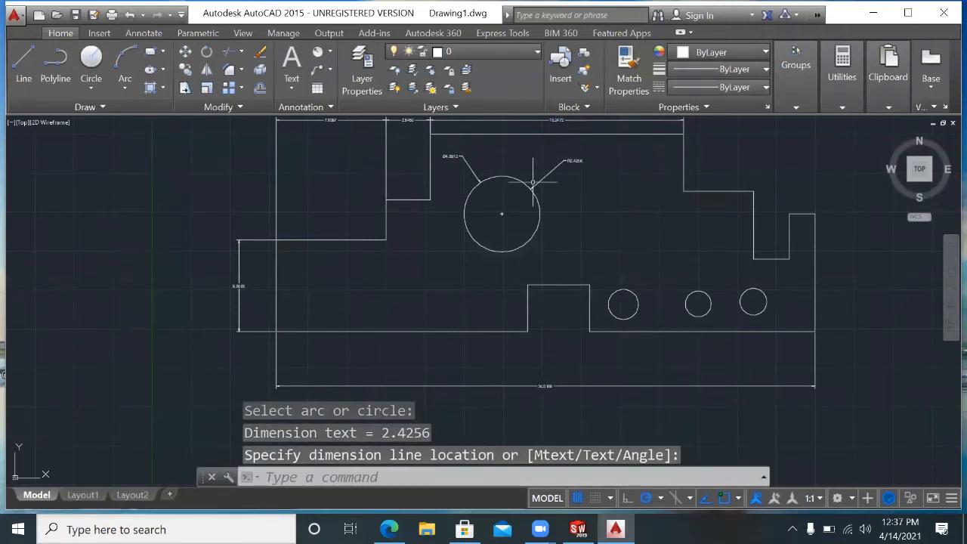
Add an angular dimension between the vertical edge at the topmost edge's right end and the far-right step's top edge, placing the arc outside the profile.
click(330, 53)
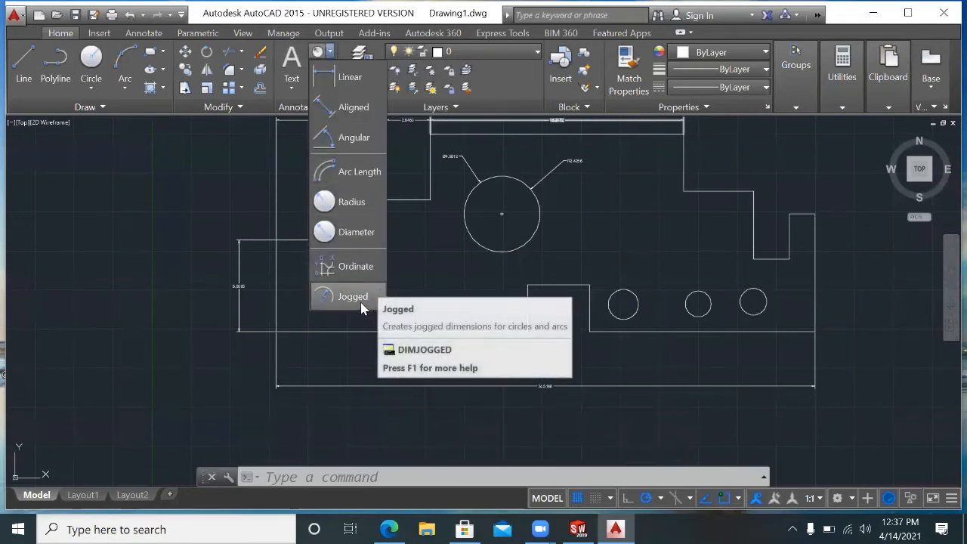
click(353, 138)
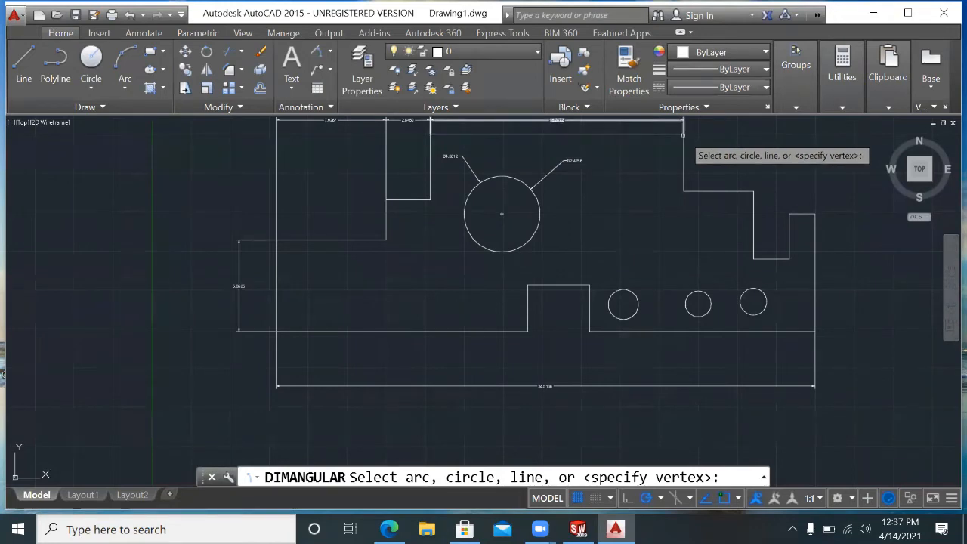
click(684, 140)
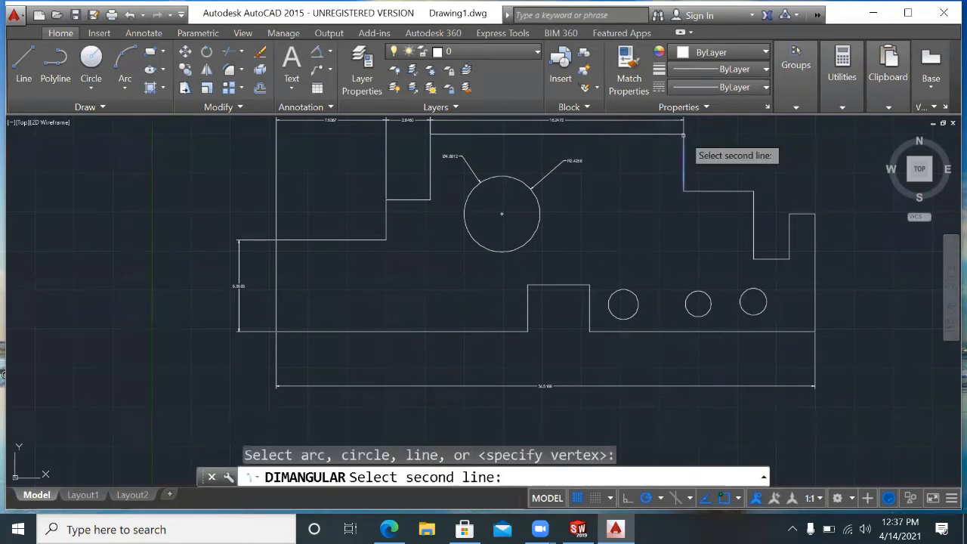
click(813, 214)
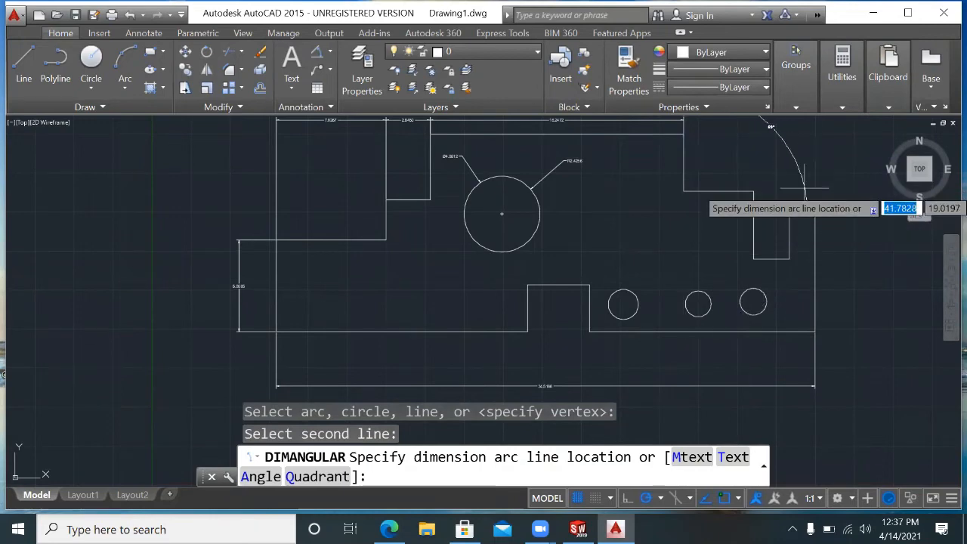
click(861, 183)
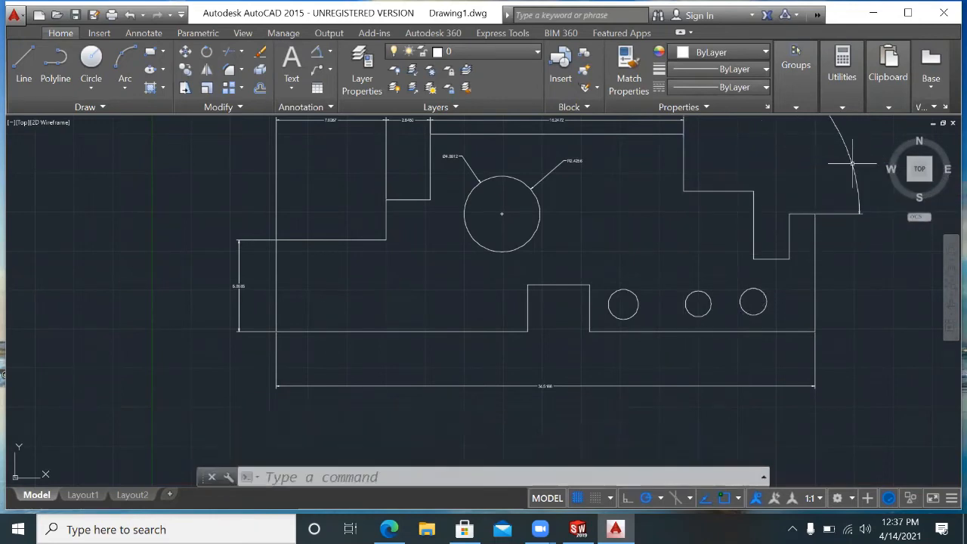
text(z)
key(Return)
text(a)
key(Return)
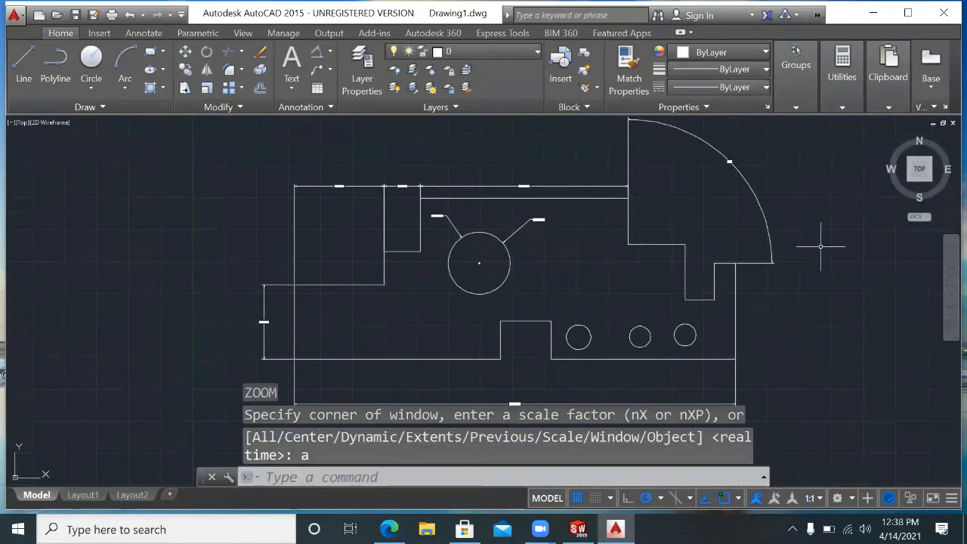
Add an aligned dimension from the upper end of the left dimensioned edge to the adjacent step's lower-left corner, placing it above the profile.
click(330, 52)
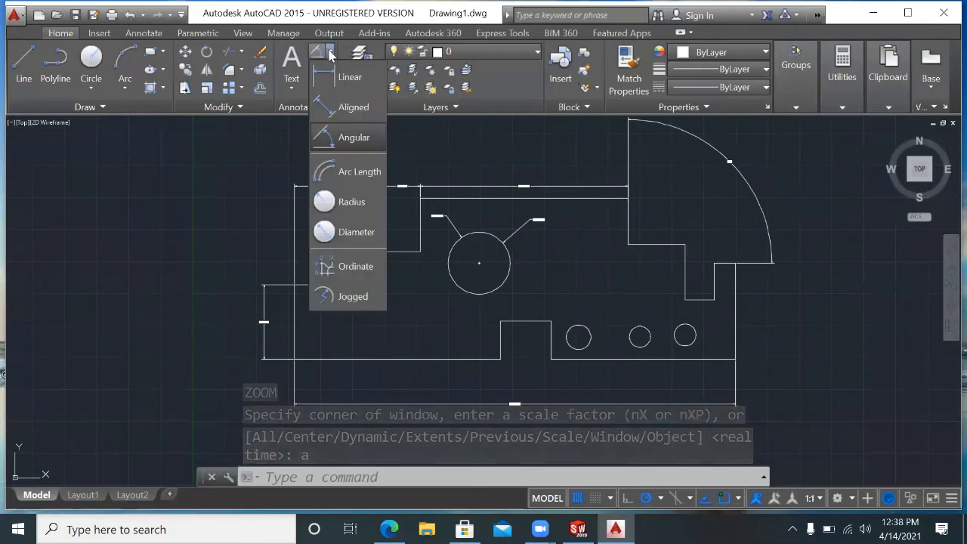
click(349, 107)
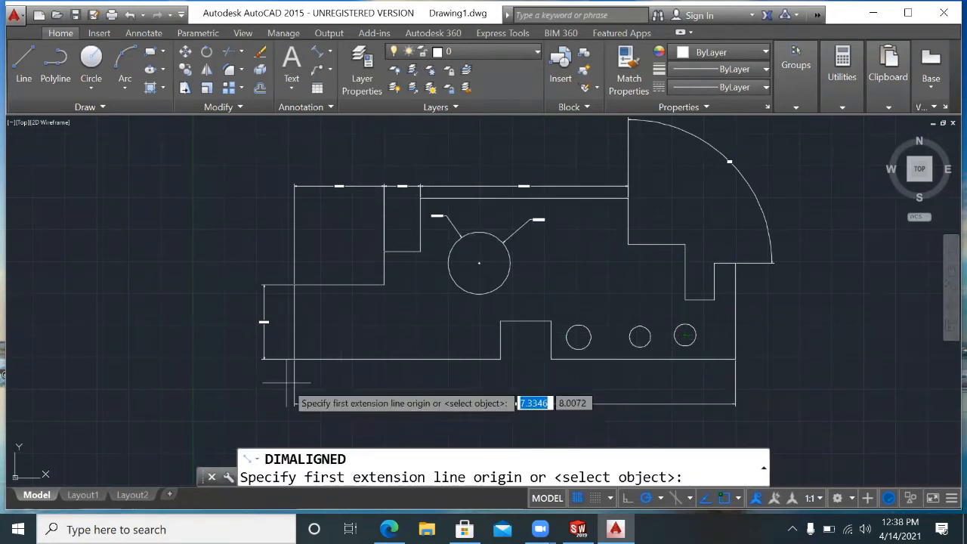
click(294, 285)
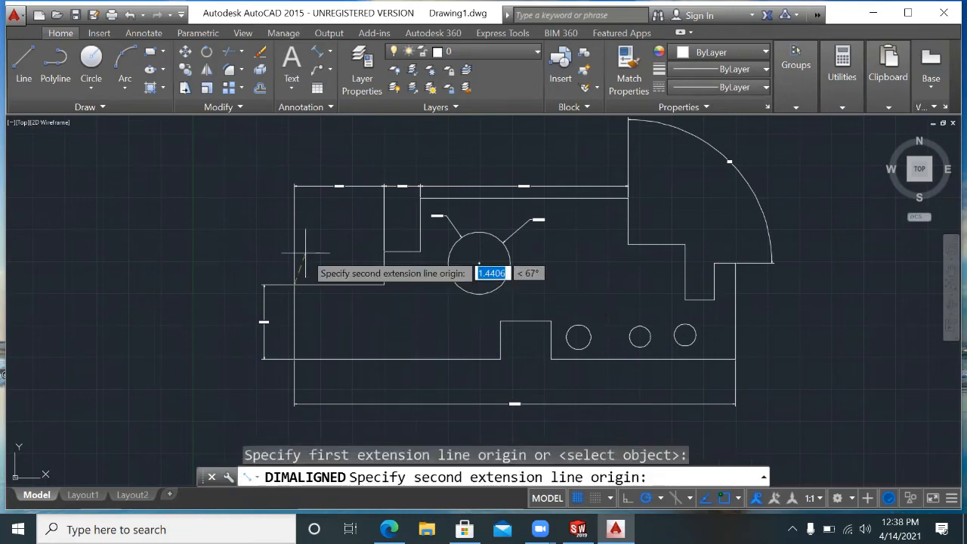
click(384, 252)
click(341, 130)
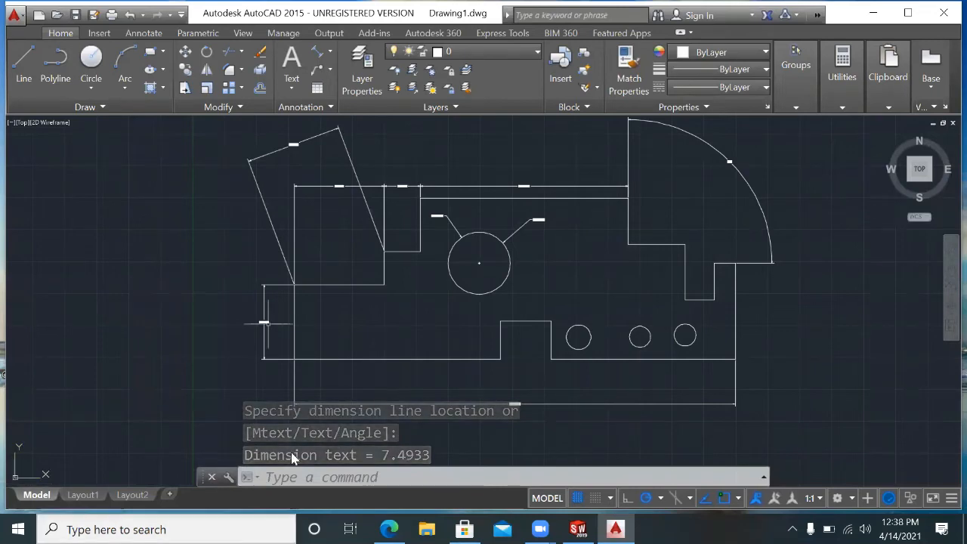
Add a diameter dimension to the rightmost small circle, placing its text outside the profile's right edge.
click(329, 52)
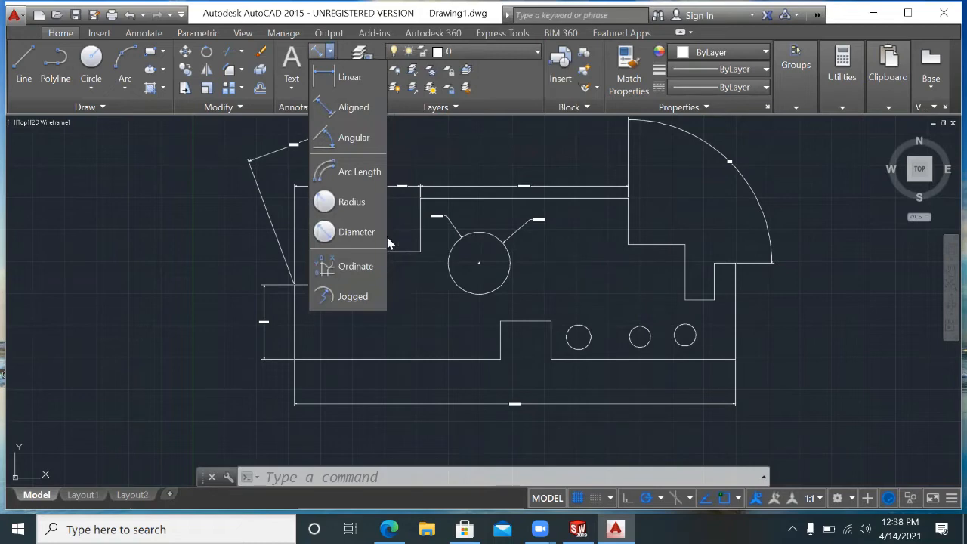
click(349, 233)
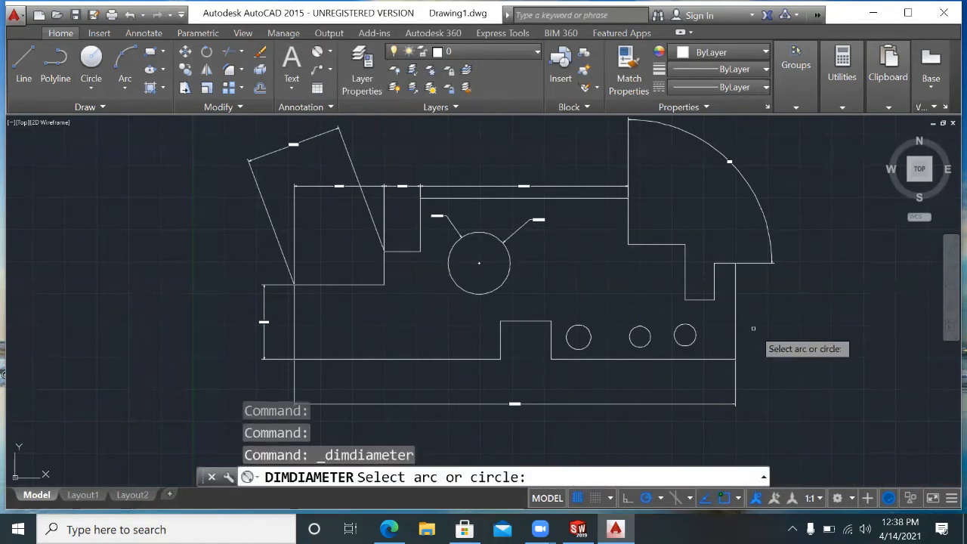
click(690, 331)
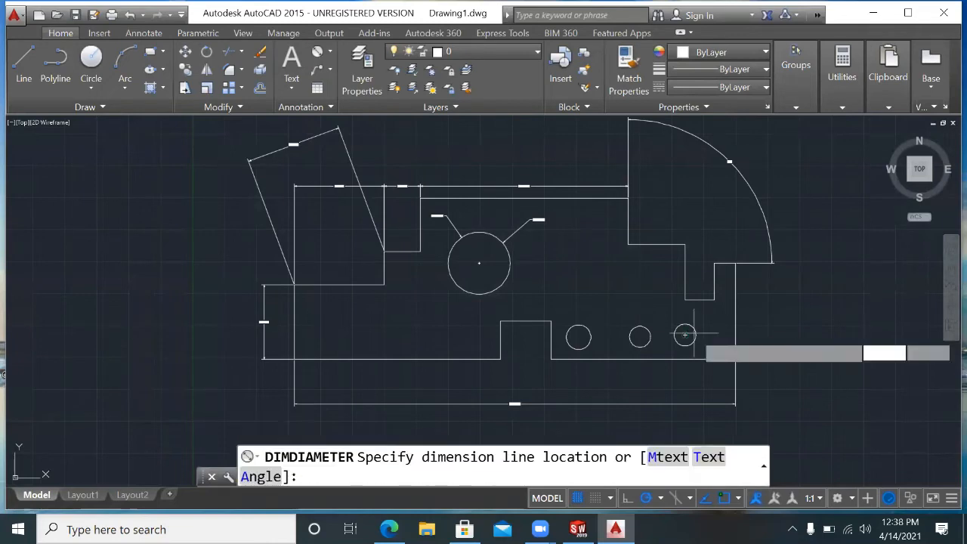
click(804, 281)
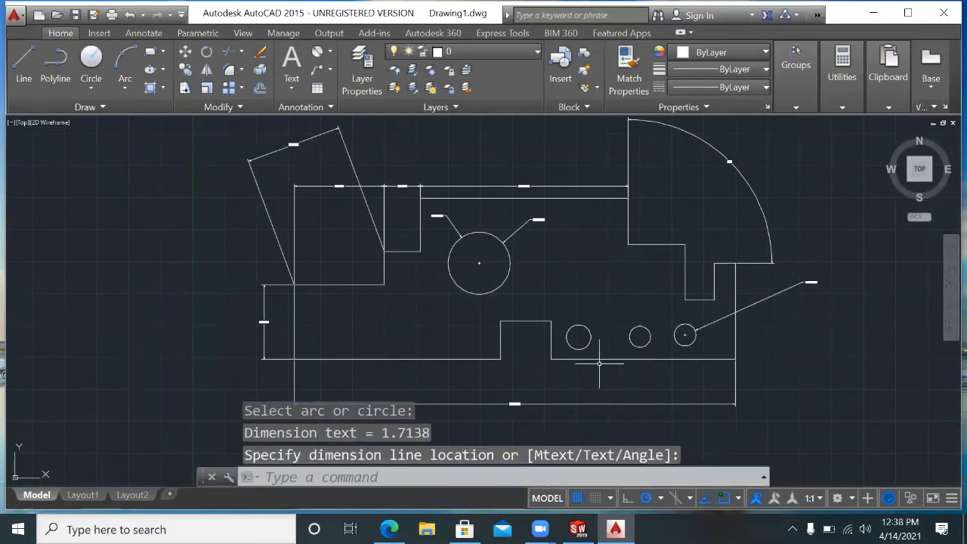
Try to clear the text of the rightmost small circle's diameter dimension.
click(812, 281)
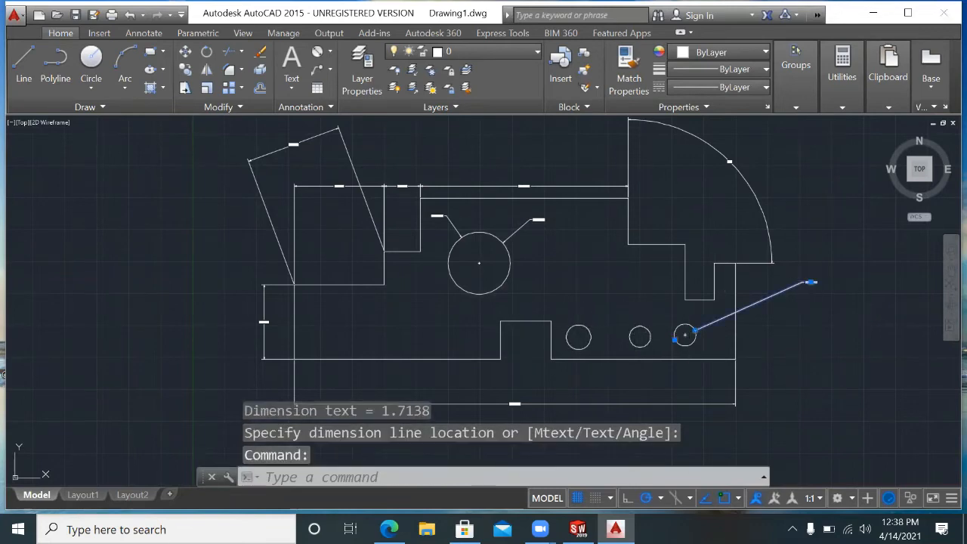
double_click(811, 282)
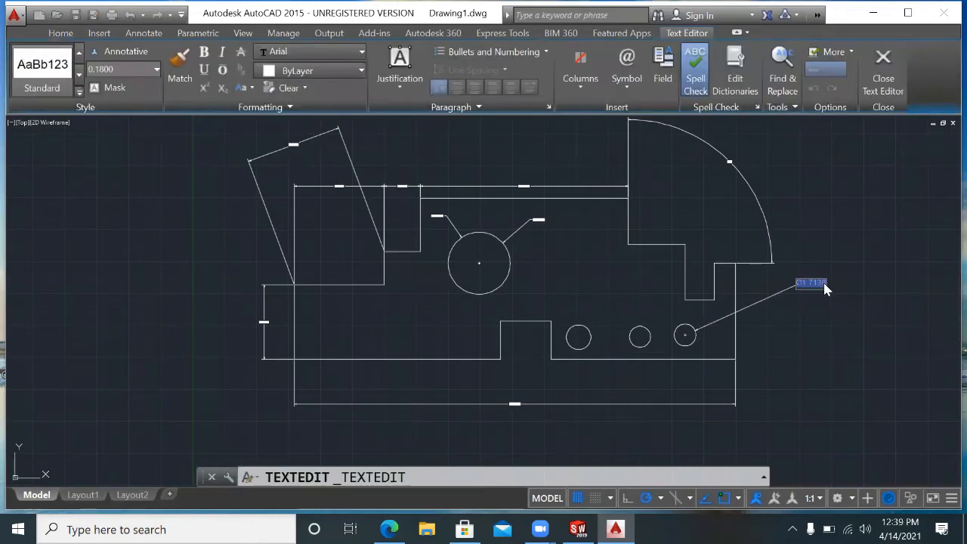
key(BackSpace)
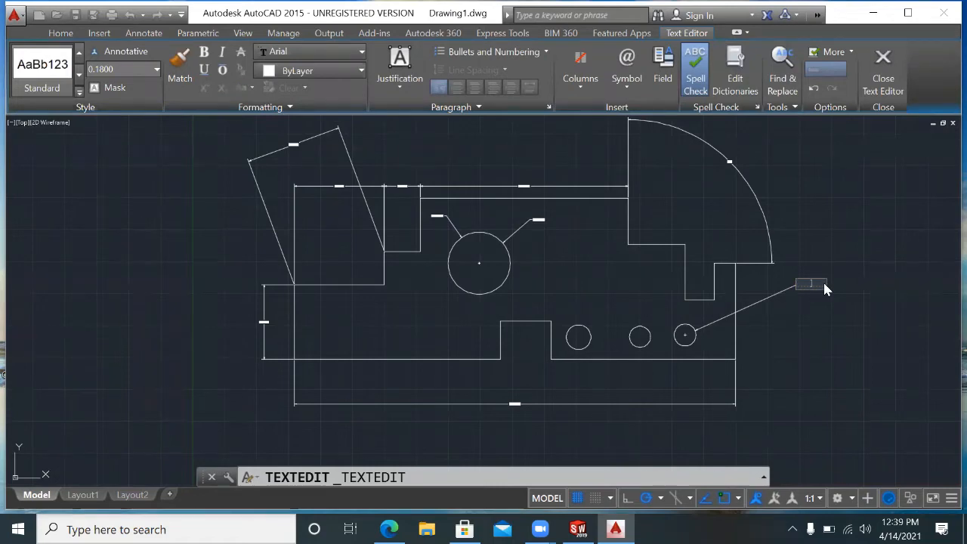
click(813, 244)
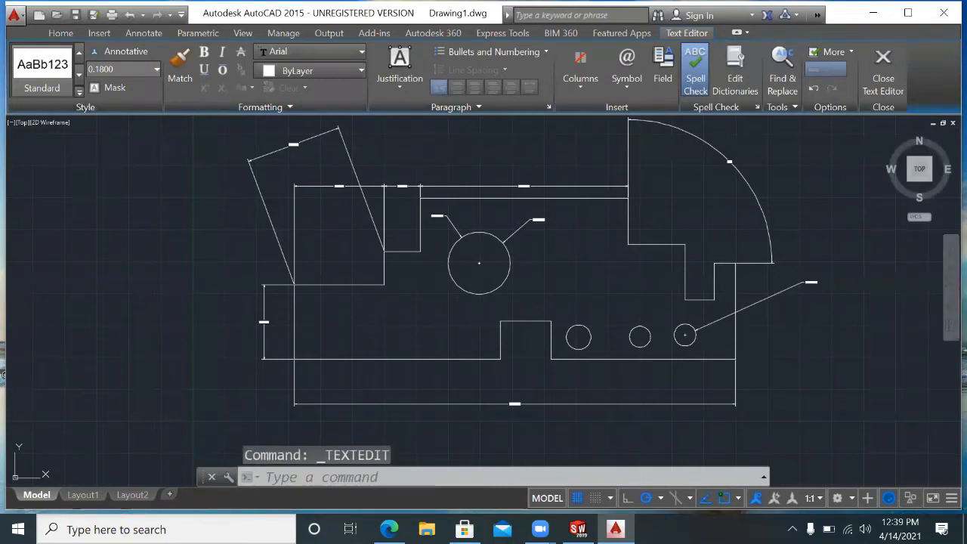
Append "3 holes" after the measured value in the rightmost small circle's diameter dimension text.
double_click(811, 282)
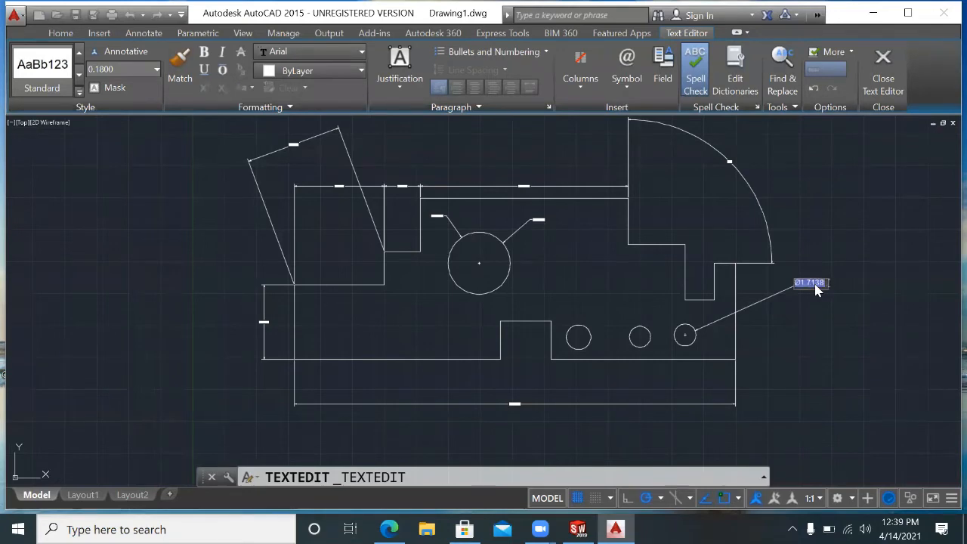
text(23)
text( holes)
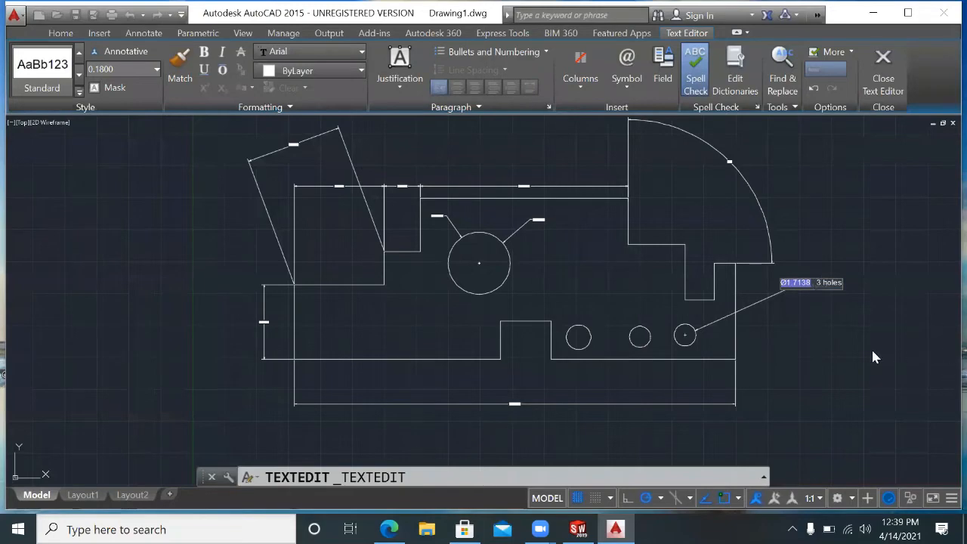
click(857, 324)
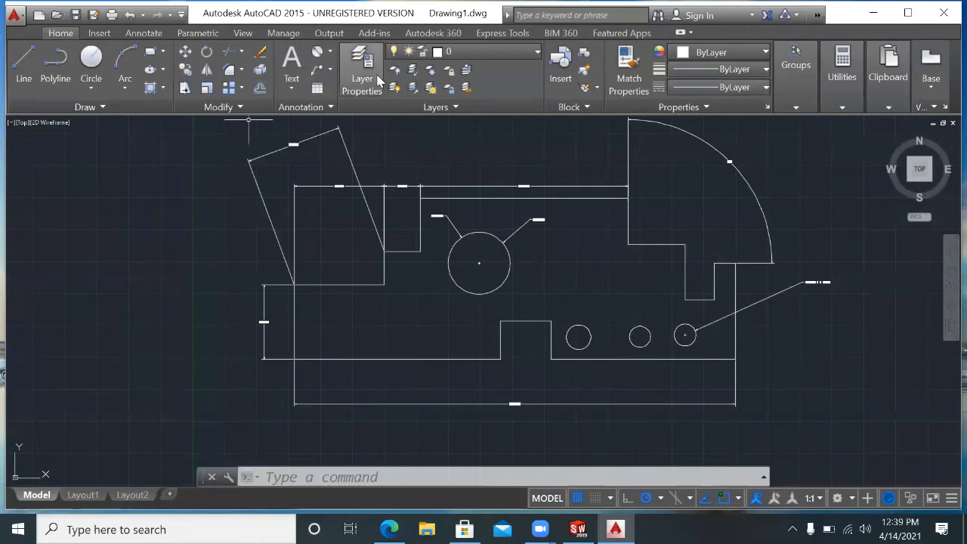
Modify the Standard dimension style, setting the text height to 2 and the text offset from the dimension line to 1.
click(392, 475)
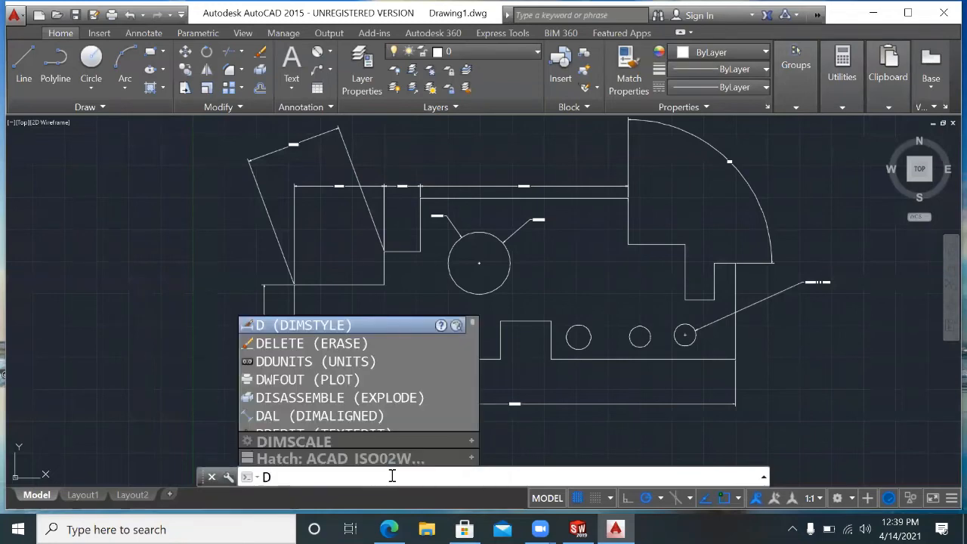
text(d)
key(Return)
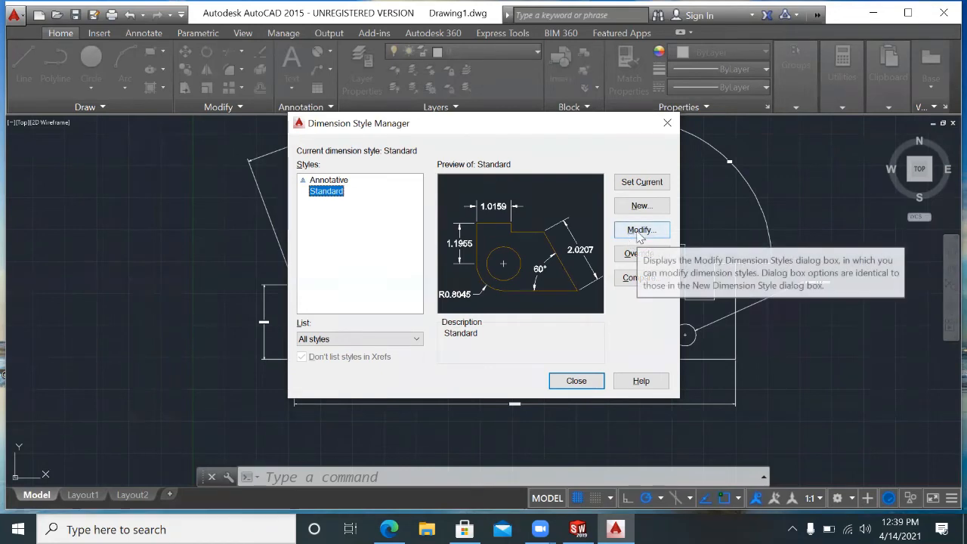
click(639, 234)
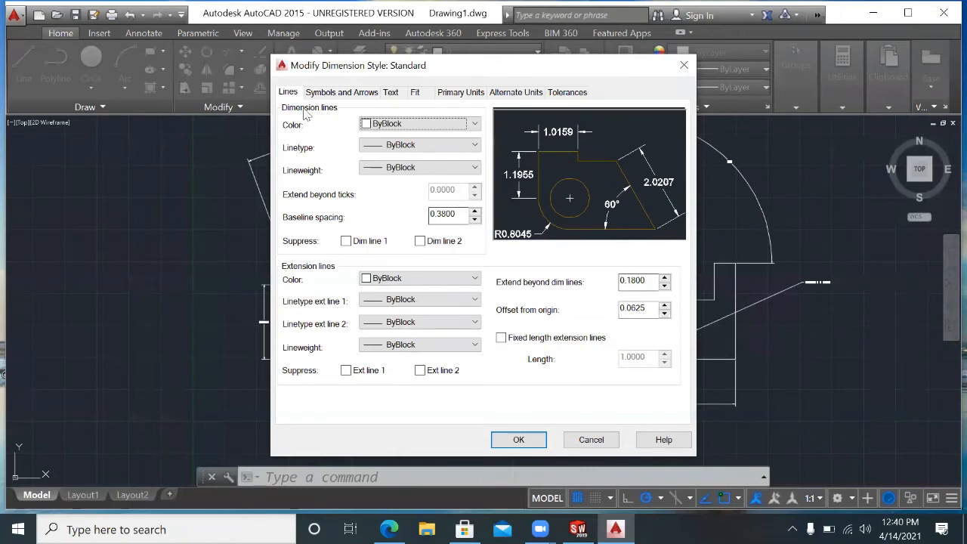
click(391, 93)
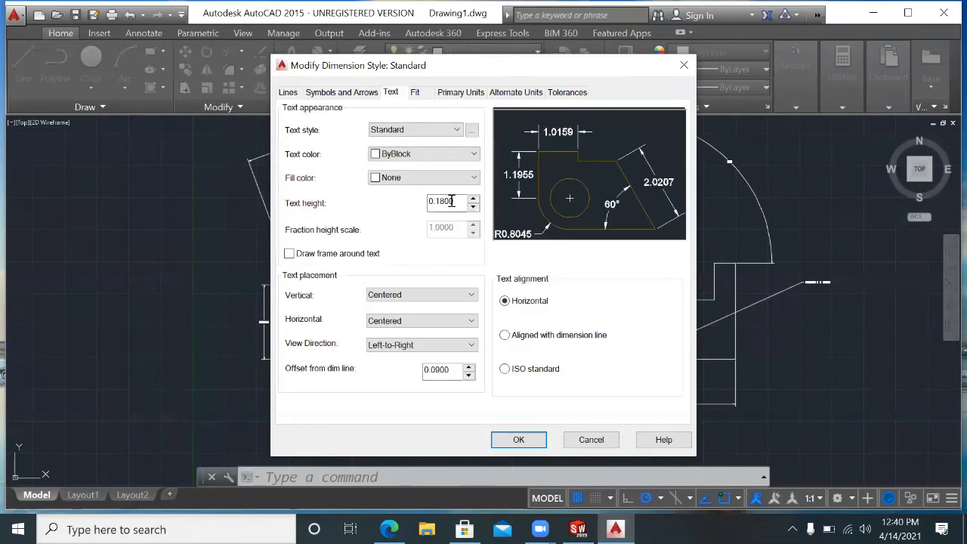
click(473, 198)
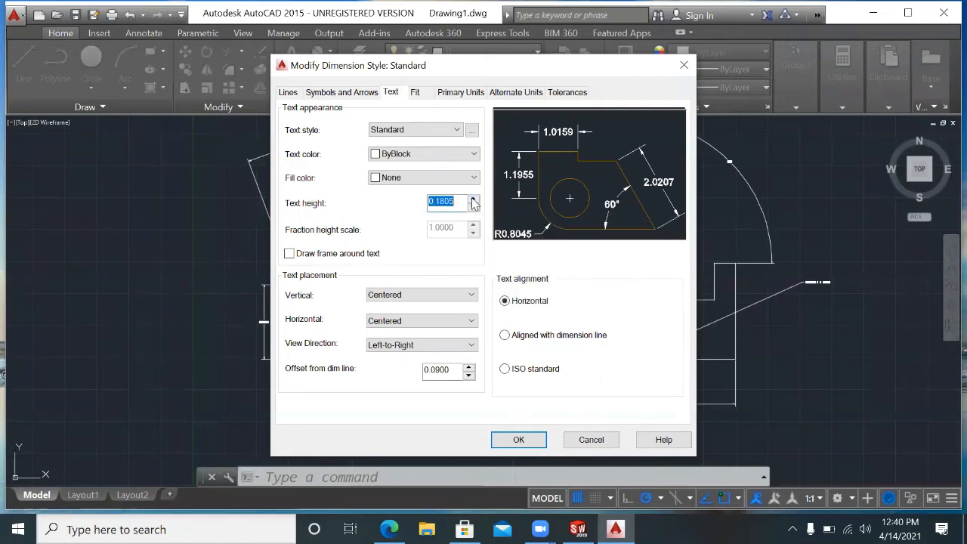
click(474, 198)
text(2)
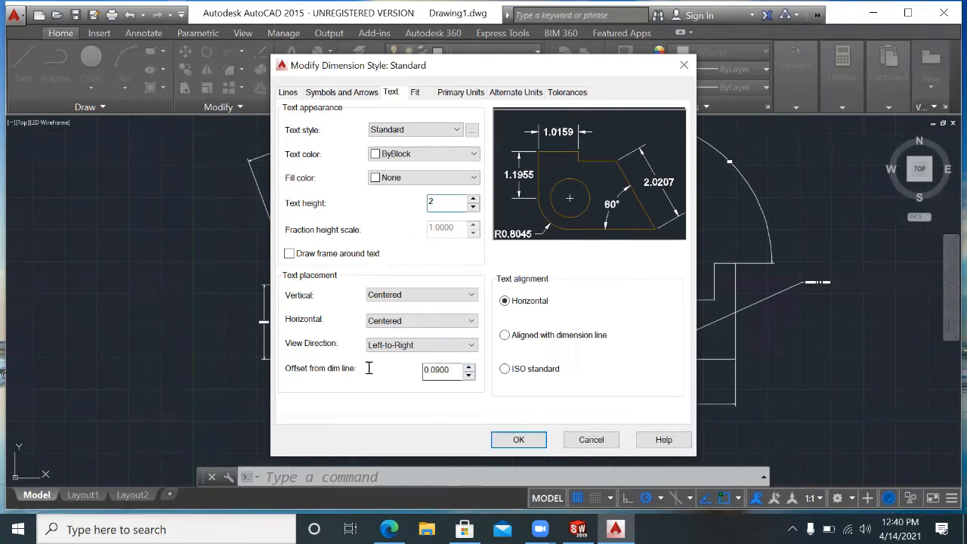
drag(369, 368, 339, 368)
text(1)
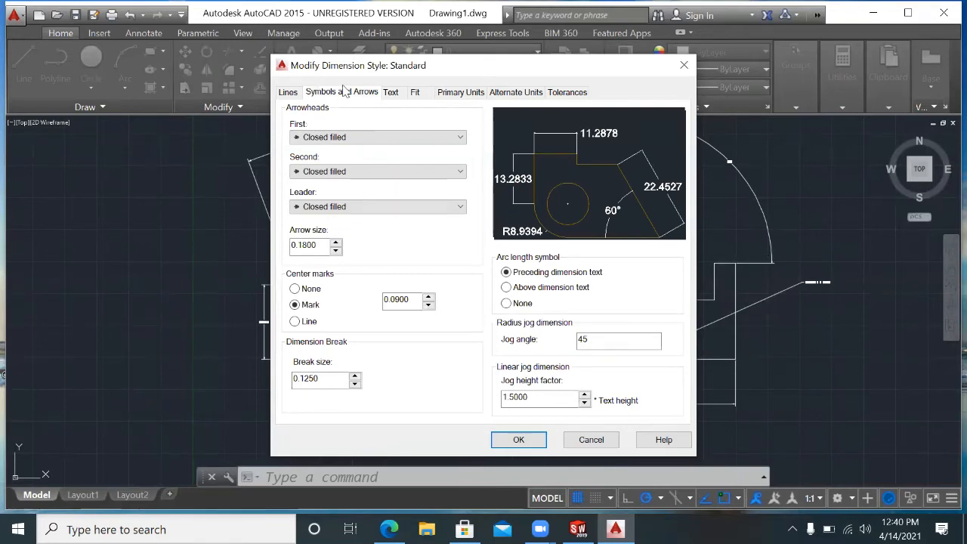
Set the arrow size of the Standard dimension style to 2.
drag(329, 245, 270, 245)
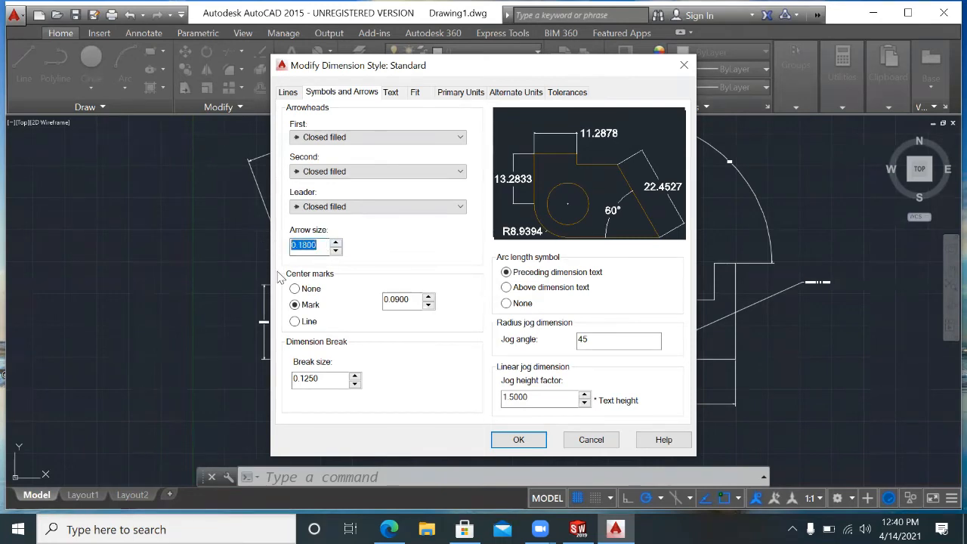
text(2)
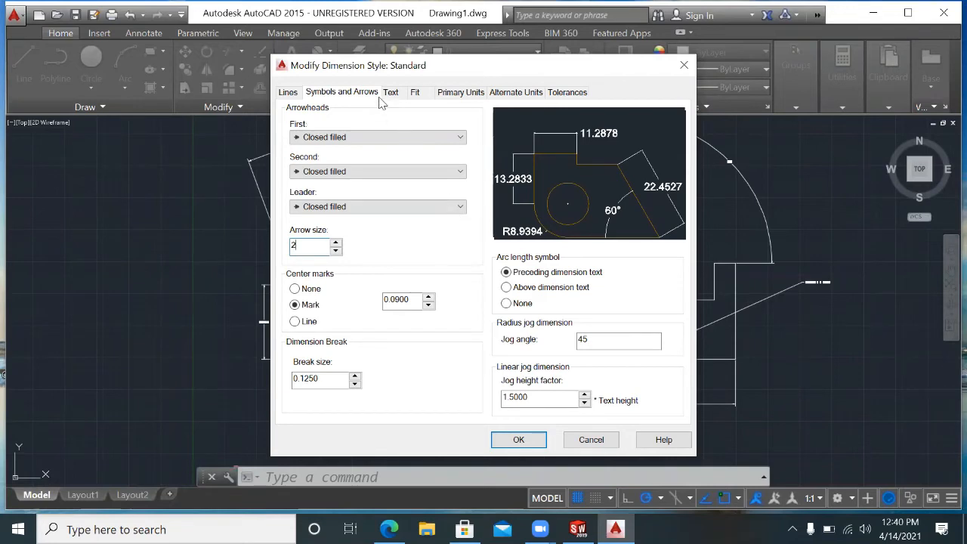
Set the extension lines' offset from origin to 0.0735 and their extension beyond the dimension lines to 0.1825, and accept the style changes.
click(287, 92)
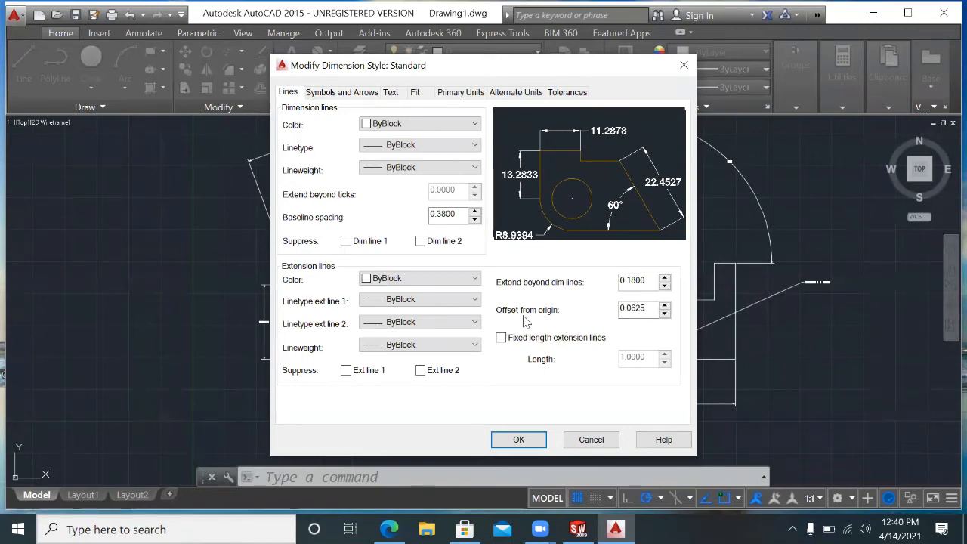
click(664, 307)
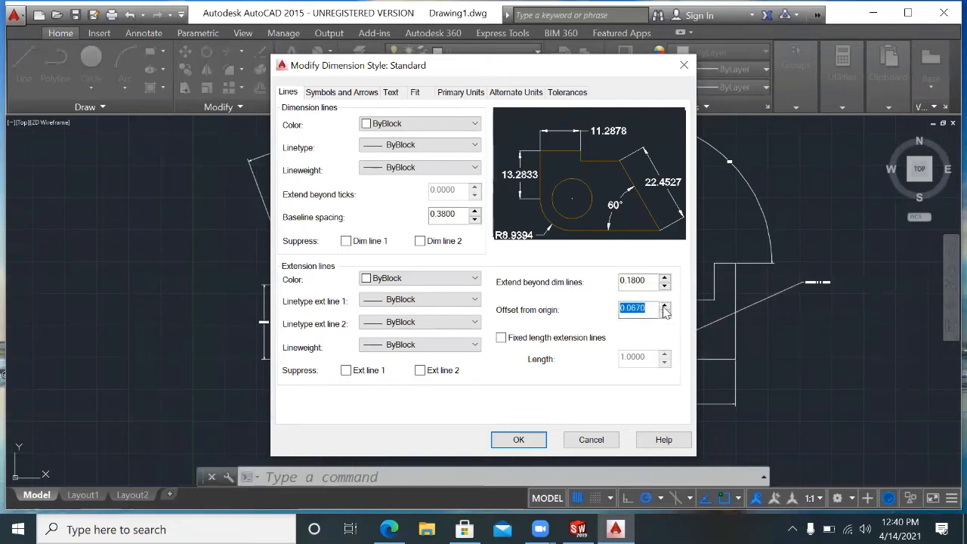
click(664, 306)
click(665, 307)
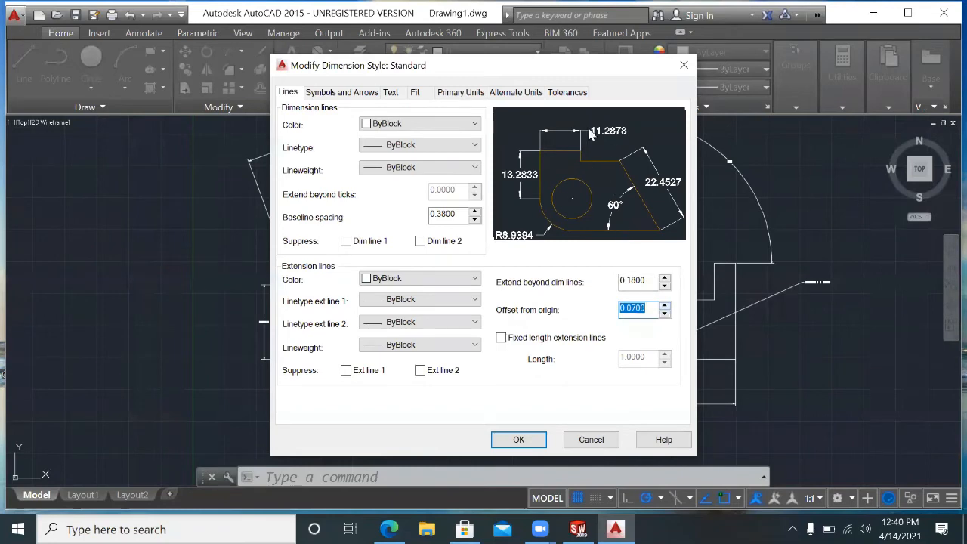
click(664, 306)
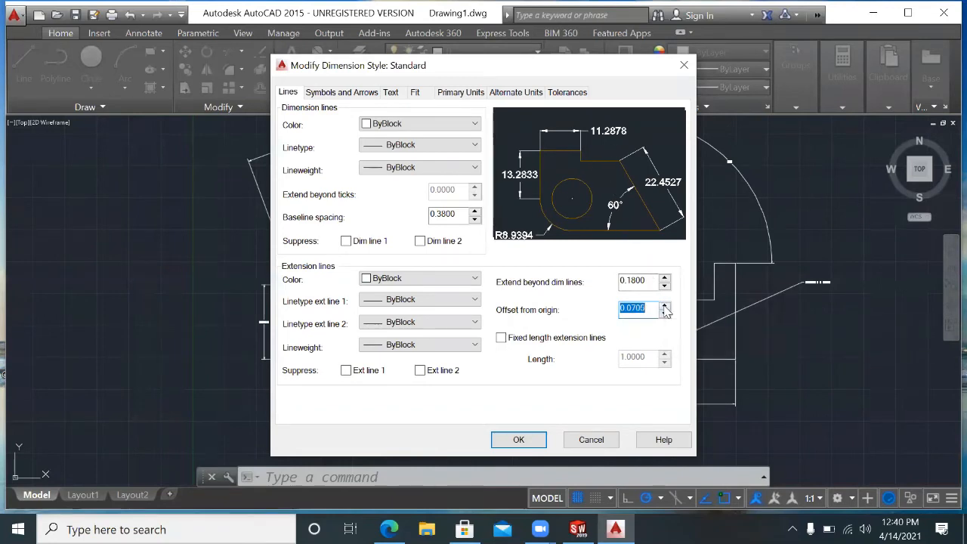
click(664, 306)
click(665, 278)
click(665, 278)
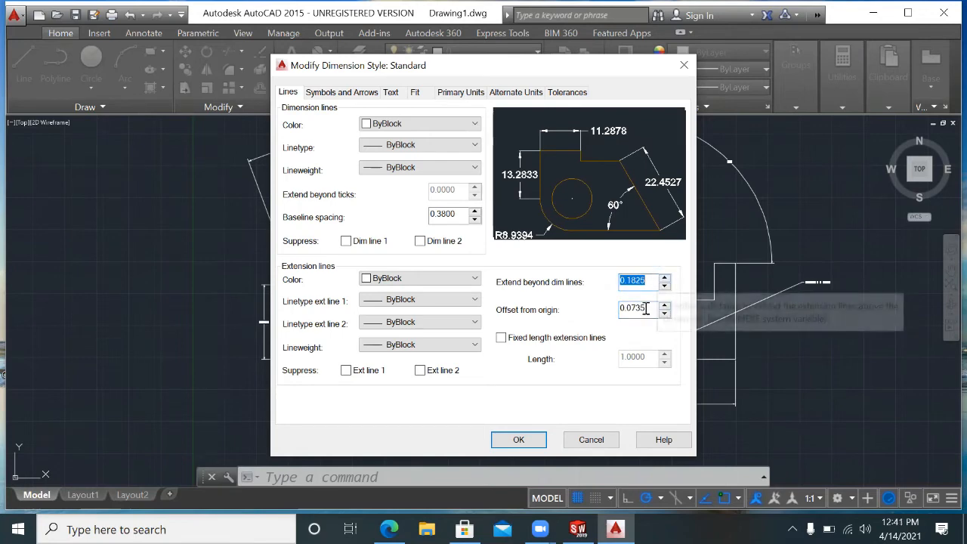
click(520, 440)
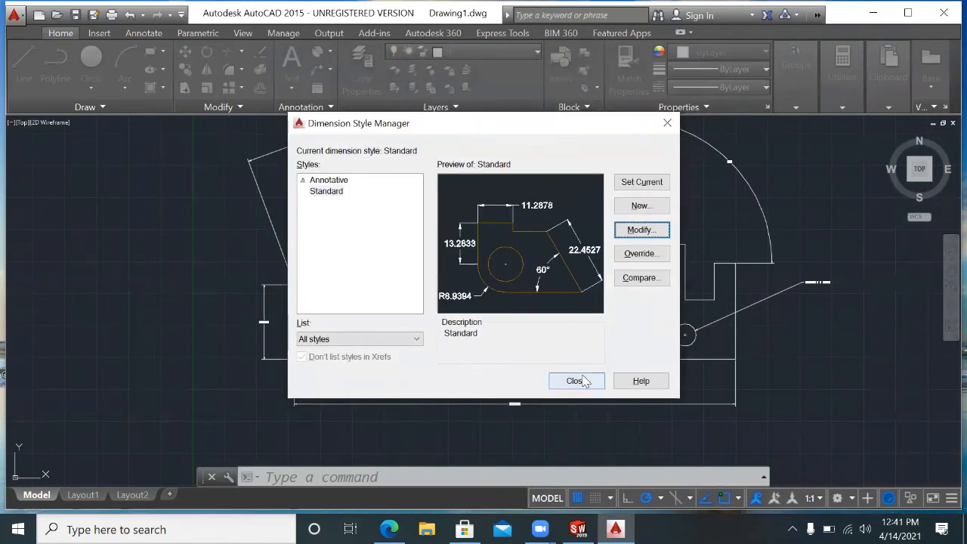
Make the Standard dimension style current and close the Dimension Style Manager to apply it to the profile's dimensions.
click(646, 187)
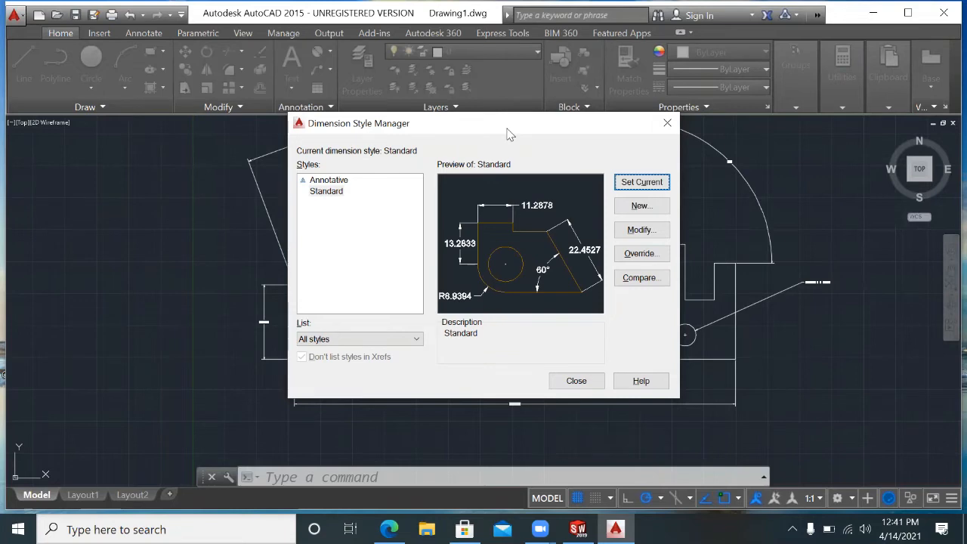
drag(509, 134, 285, 175)
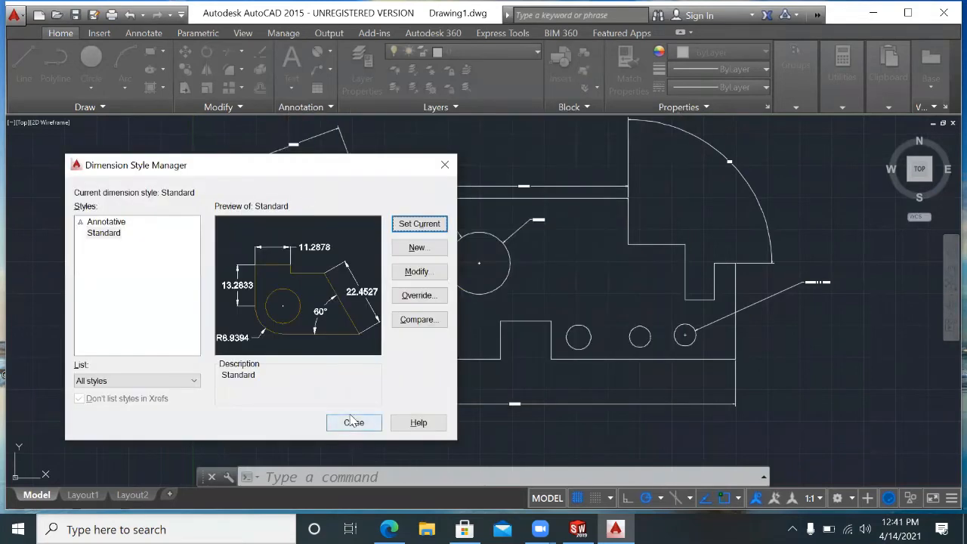
click(353, 423)
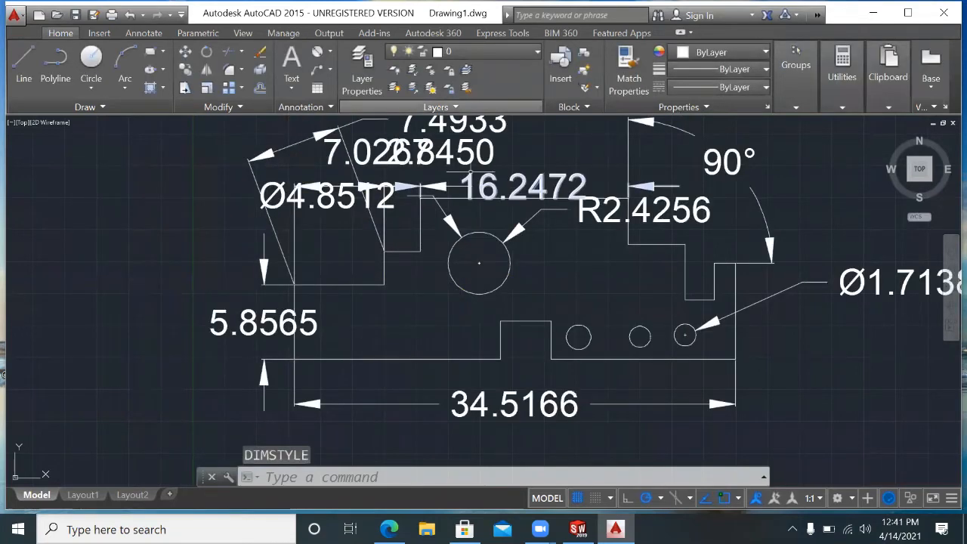
key(Escape)
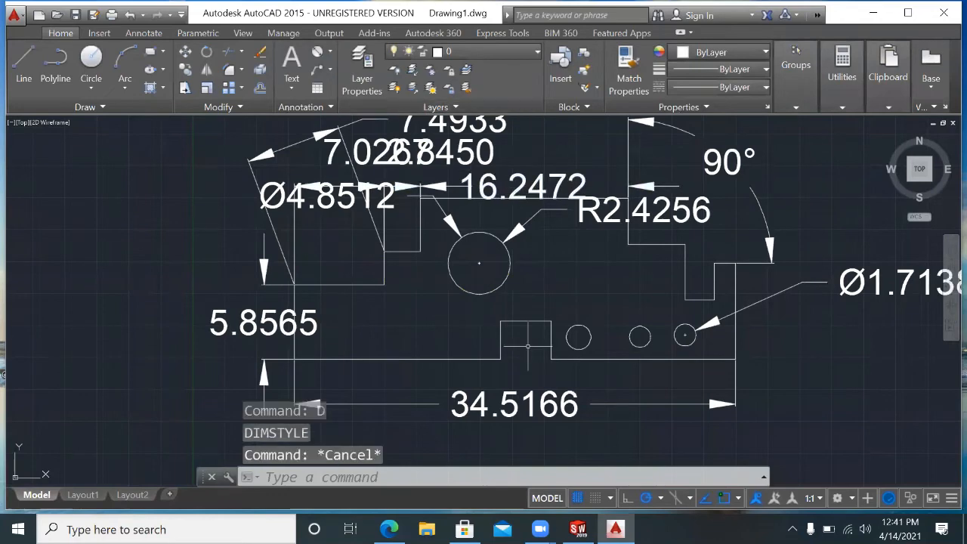
text(z)
key(Return)
text(a)
key(Return)
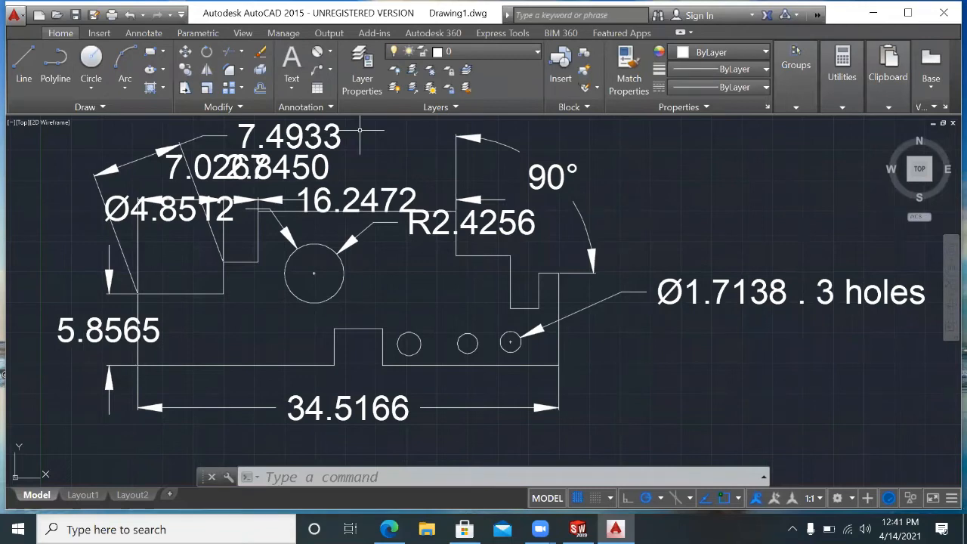
Undo all earlier operations, including the dimensions, the profile and the practice shapes, until the drawing is empty.
click(630, 440)
click(630, 439)
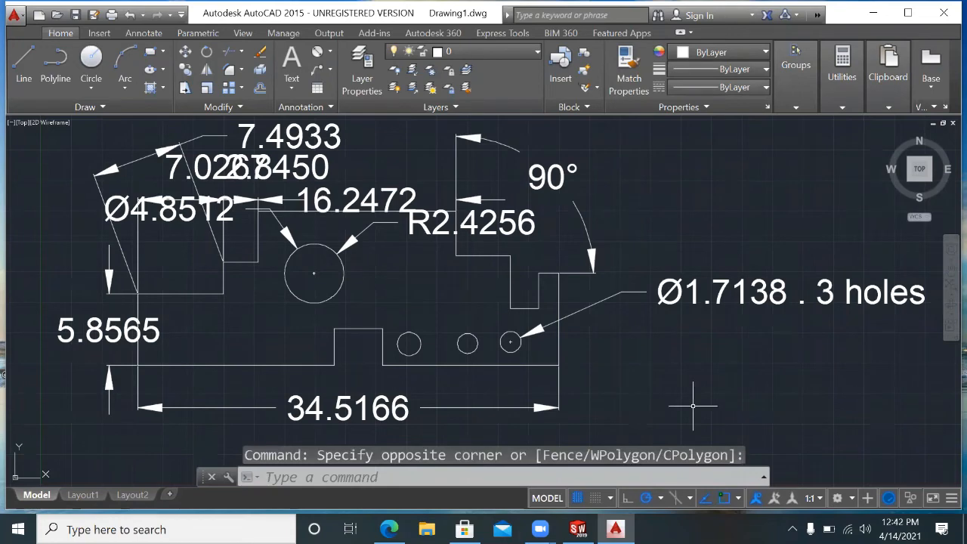
key(Escape)
key(Escape)
key(ctrl+z)
key(ctrl+z)
key(ctrl+z)
key(ctrl+z)
key(ctrl+z)
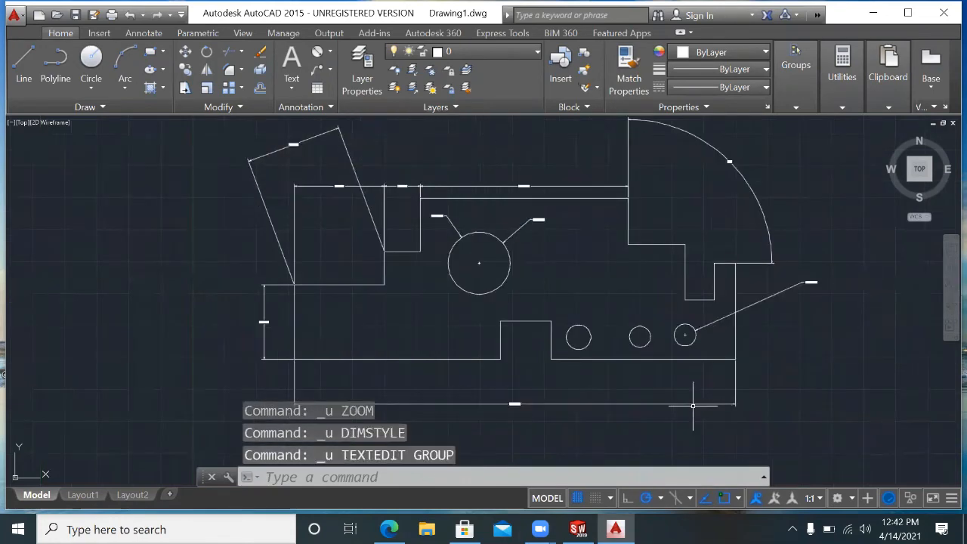
key(ctrl+z)
key(ctrl+z)
key(ctrl+z)
key(ctrl+z)
key(ctrl+z)
key(ctrl+z)
key(ctrl+z)
key(ctrl+z)
key(ctrl+z)
key(ctrl+z)
key(ctrl+z)
key(ctrl+z)
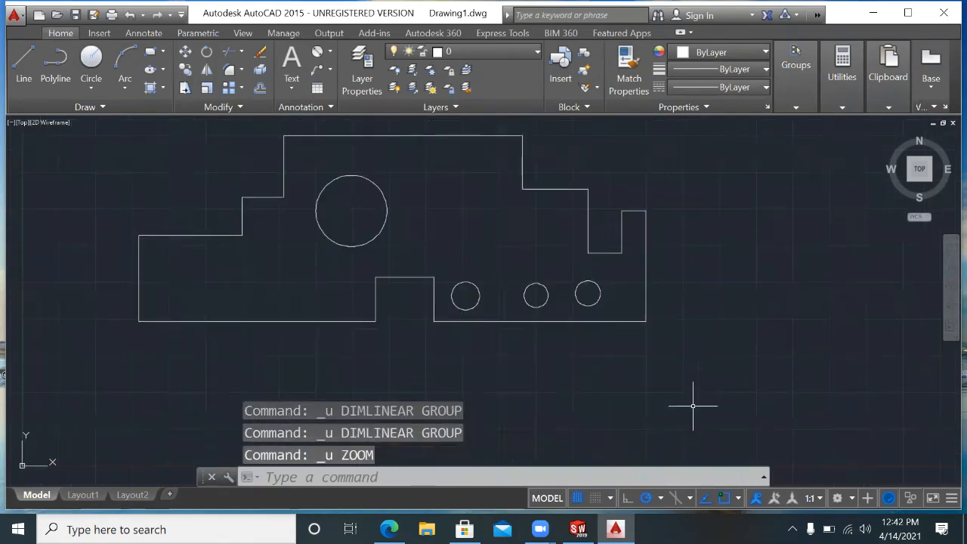
key(ctrl+z)
key(ctrl+z)
key(ctrl+z)
key(ctrl+z)
key(ctrl+z)
key(ctrl+z)
key(ctrl+z)
key(ctrl+z)
key(ctrl+z)
key(ctrl+z)
key(ctrl+z)
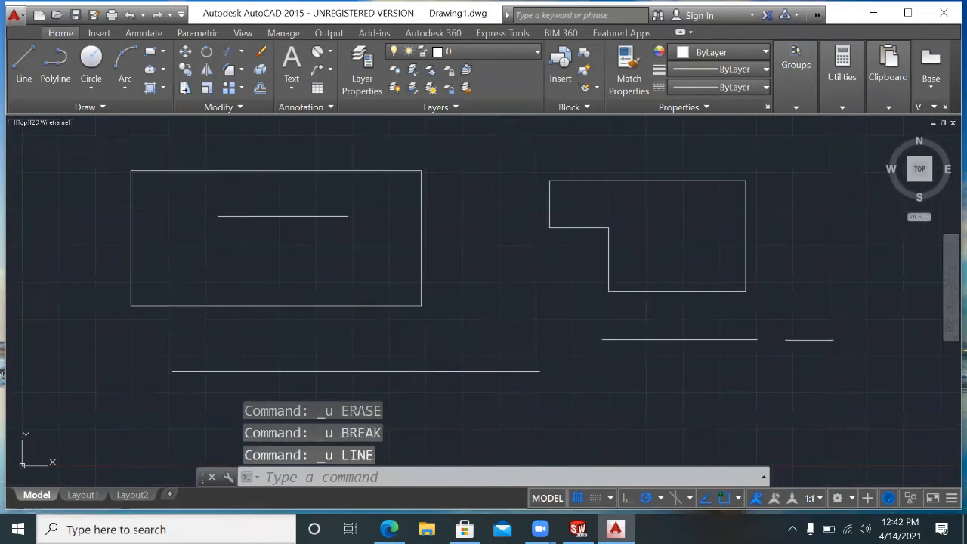
key(ctrl+z)
key(ctrl+z)
key(ctrl+z)
key(ctrl+z)
key(ctrl+z)
key(ctrl+z)
key(ctrl+z)
key(ctrl+z)
key(ctrl+z)
key(ctrl+z)
key(ctrl+z)
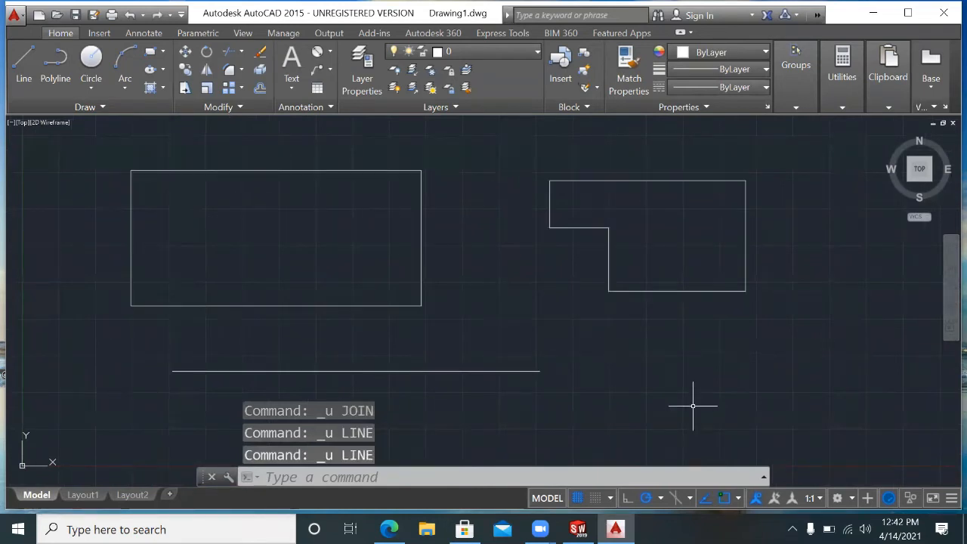
key(ctrl+z)
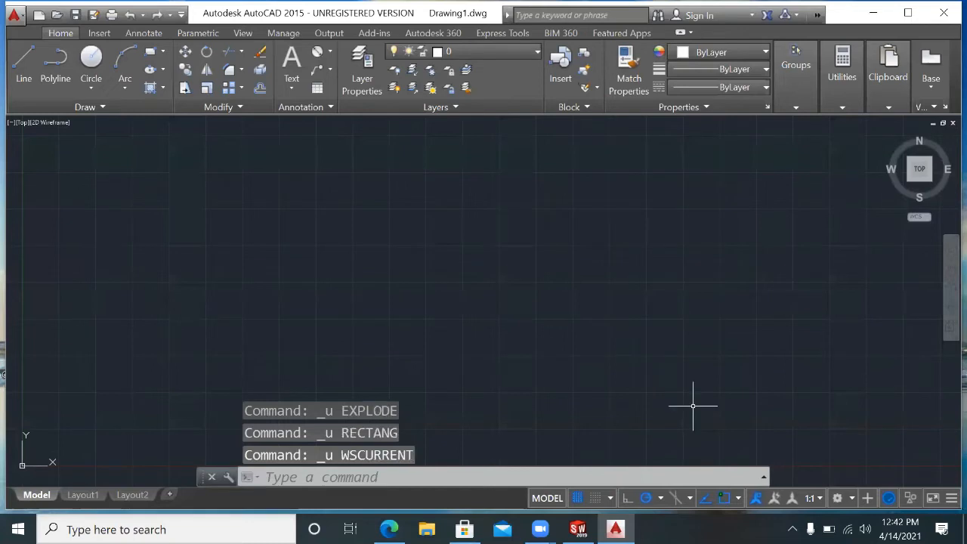
key(Escape)
key(Escape)
key(Escape)
Draw a circle with a radius of about 4.5 in the upper-left area of the empty drawing.
text(c)
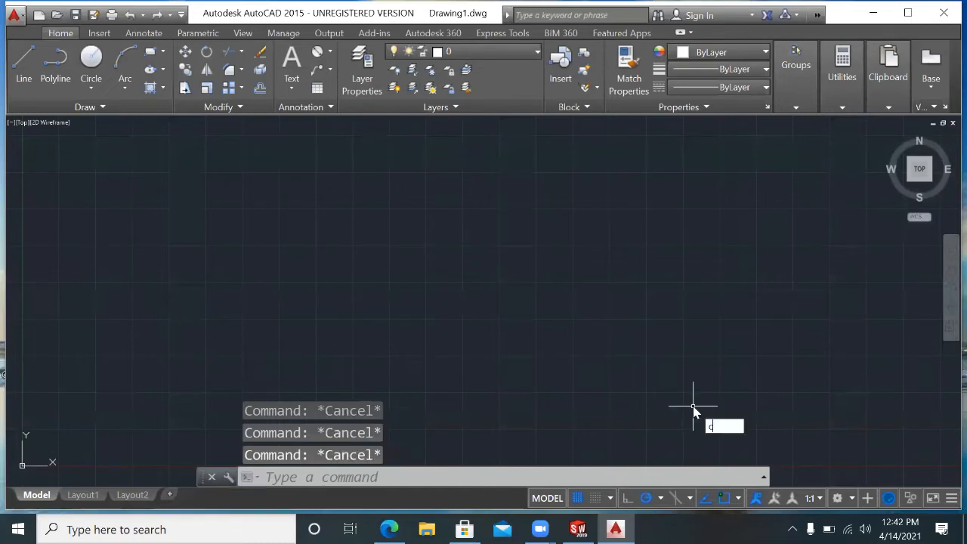
key(Return)
click(257, 232)
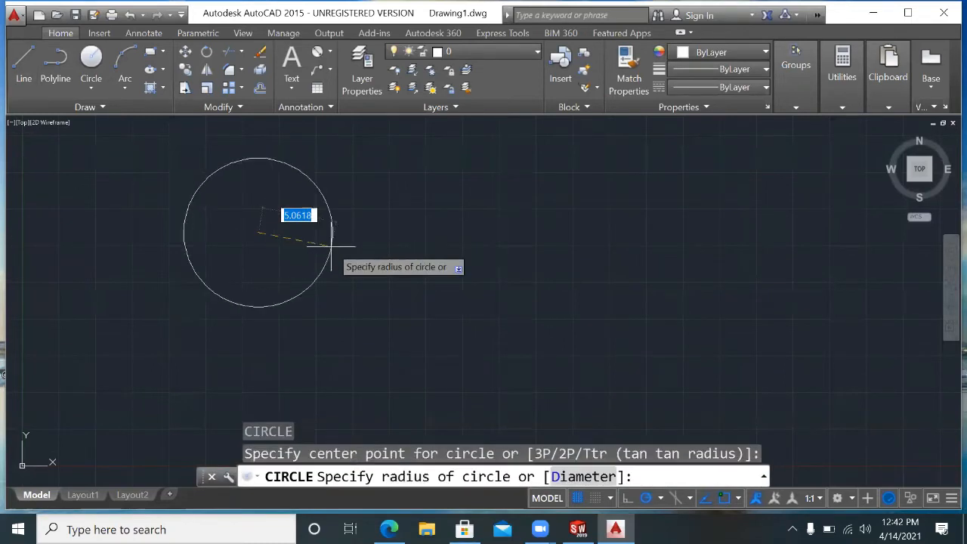
click(325, 242)
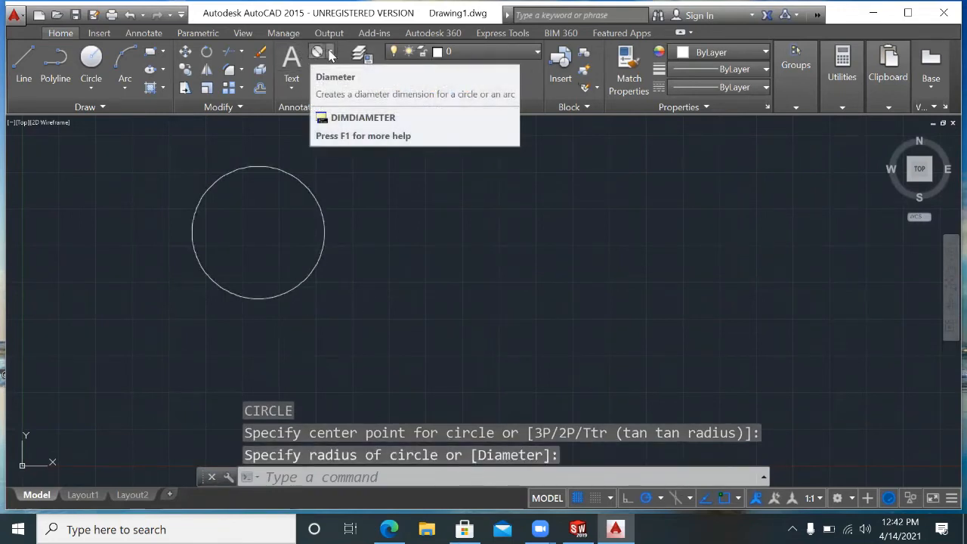
Add a diameter dimension to the large circle, placing its text outside to the upper right.
click(330, 56)
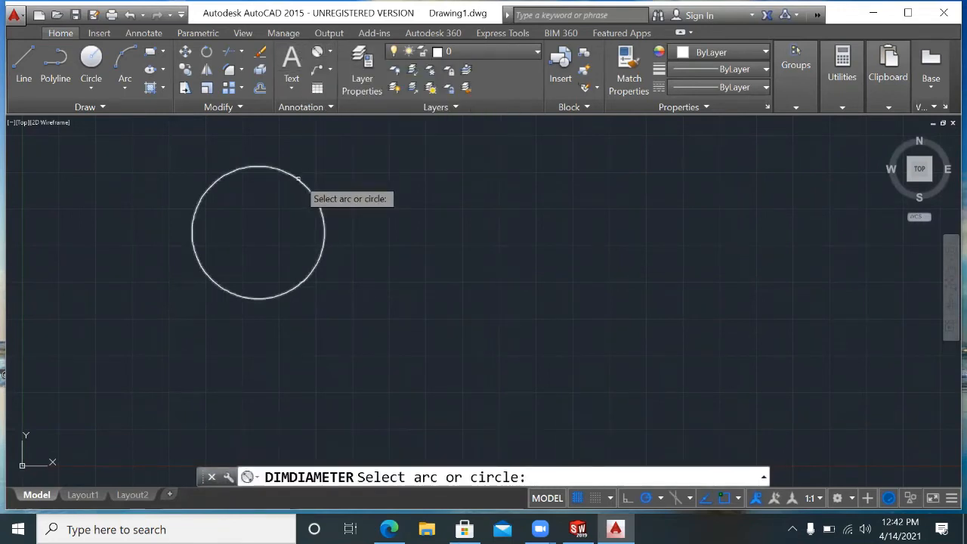
click(298, 179)
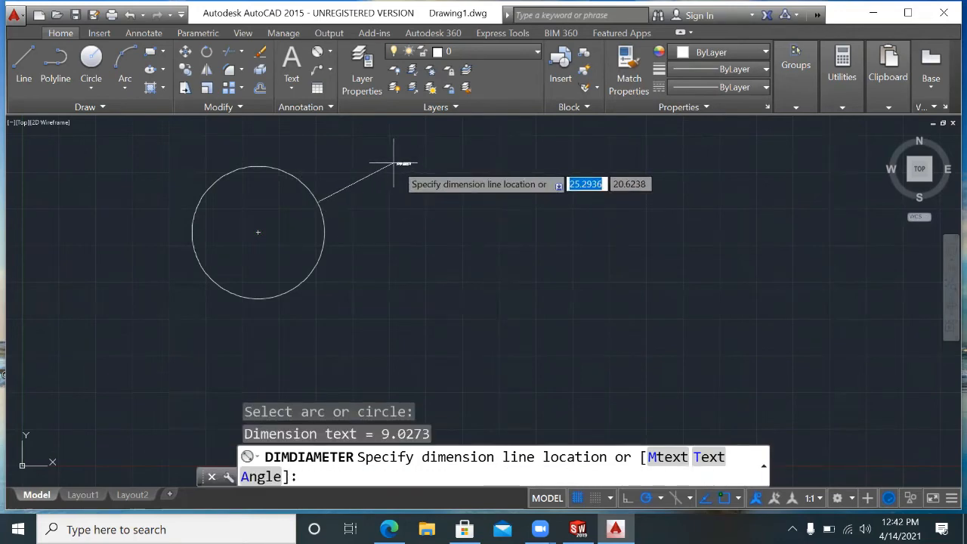
click(393, 162)
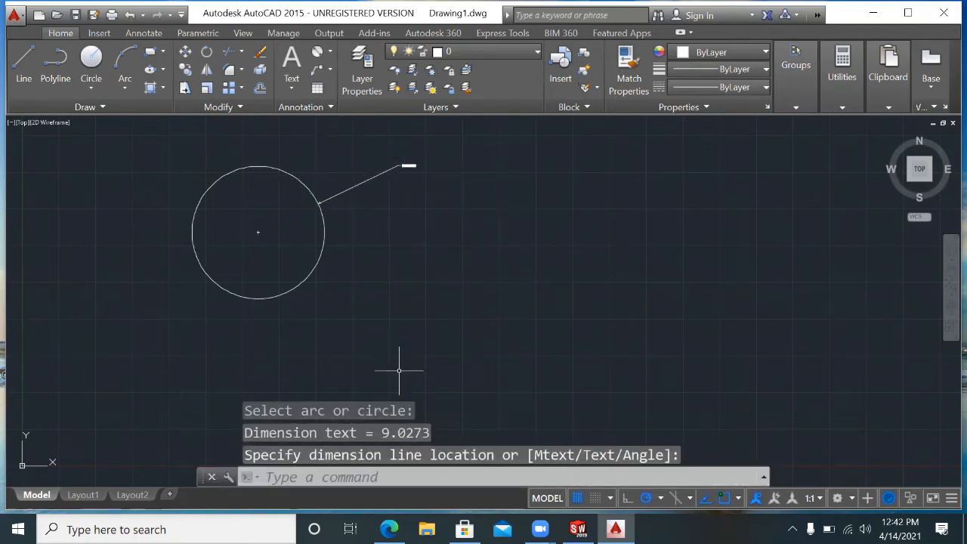
Draw a second circle with a radius of about 2.7 to the right of the dimensioned circle.
text(c)
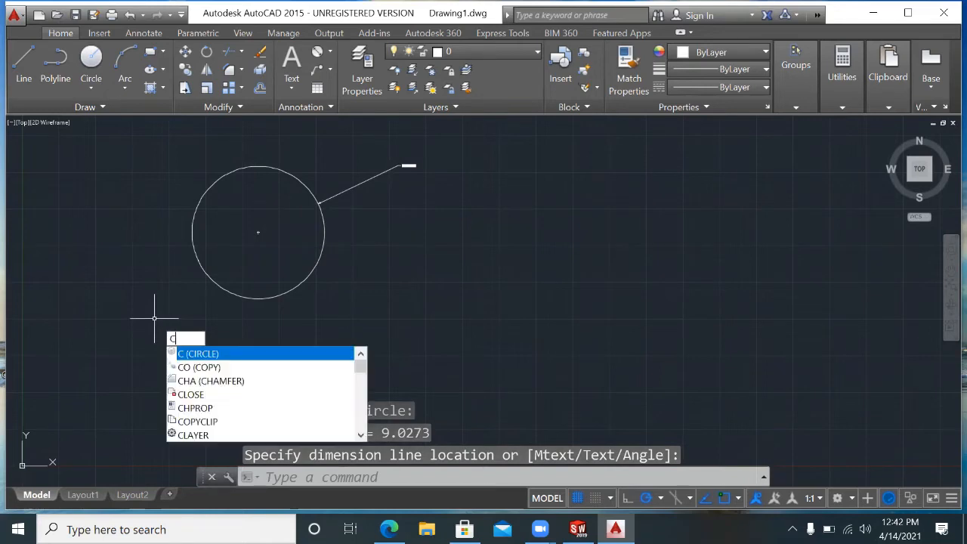
key(Return)
click(515, 232)
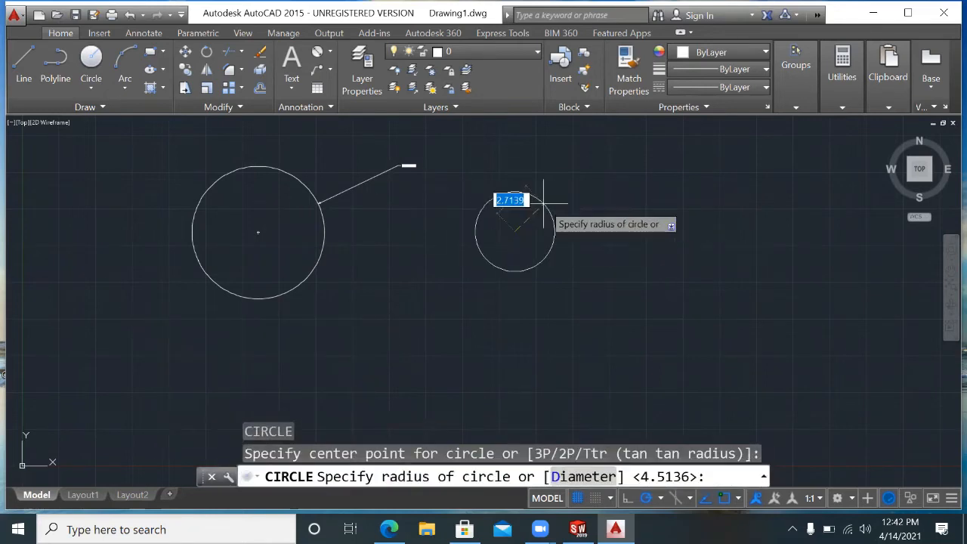
click(541, 203)
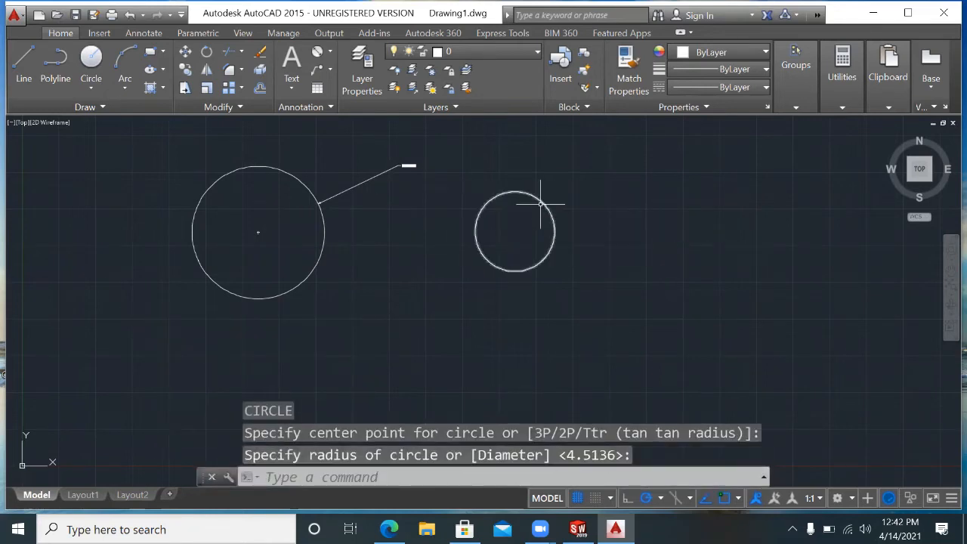
Add a radius dimension to the smaller circle, placing its text outside to the upper right.
click(323, 53)
click(329, 54)
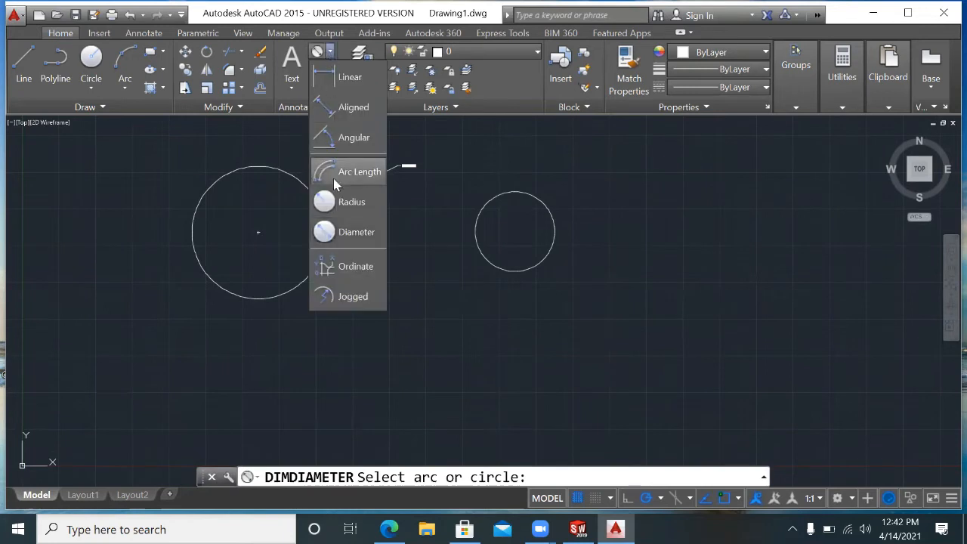
click(342, 200)
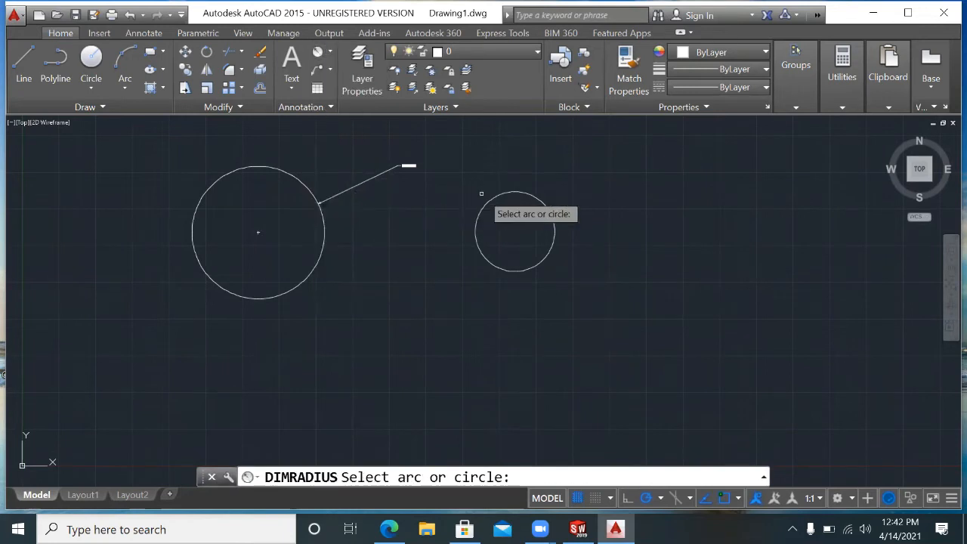
click(525, 191)
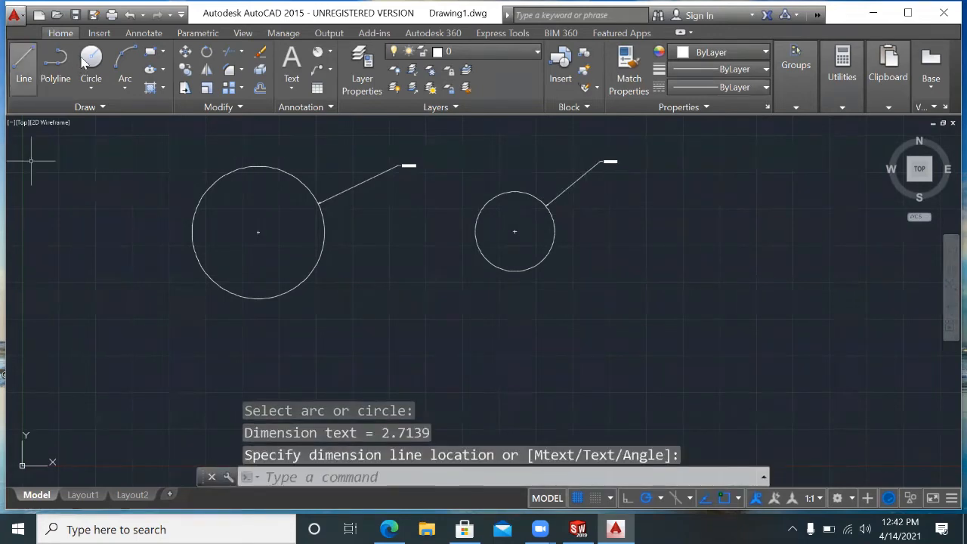
Draw a wide horizontal rectangle below the two circles, extending past both of them.
click(149, 53)
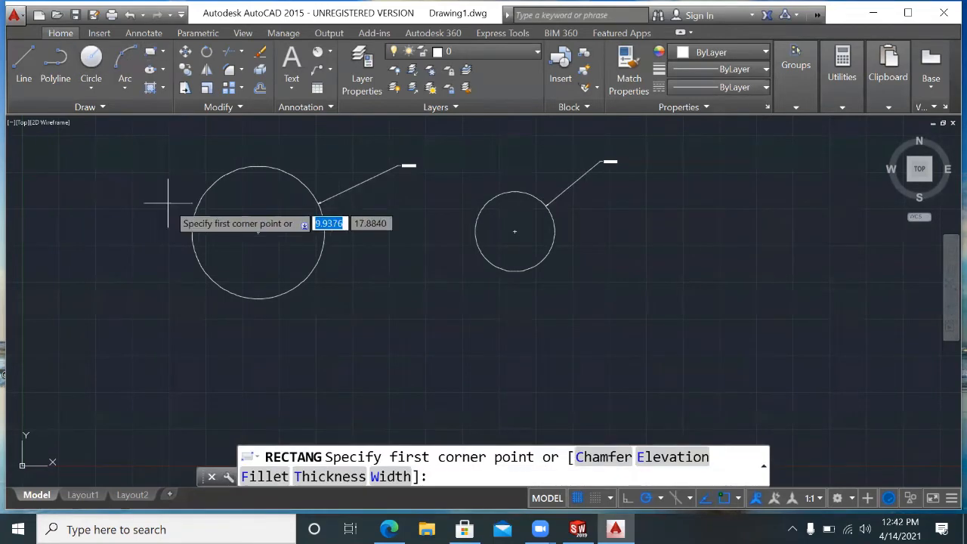
click(186, 352)
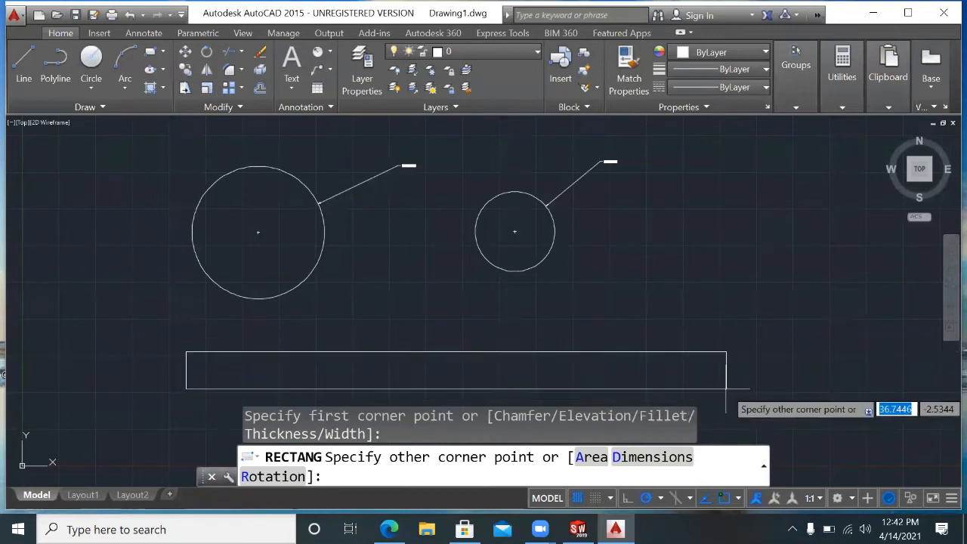
click(747, 437)
key(Escape)
text(z)
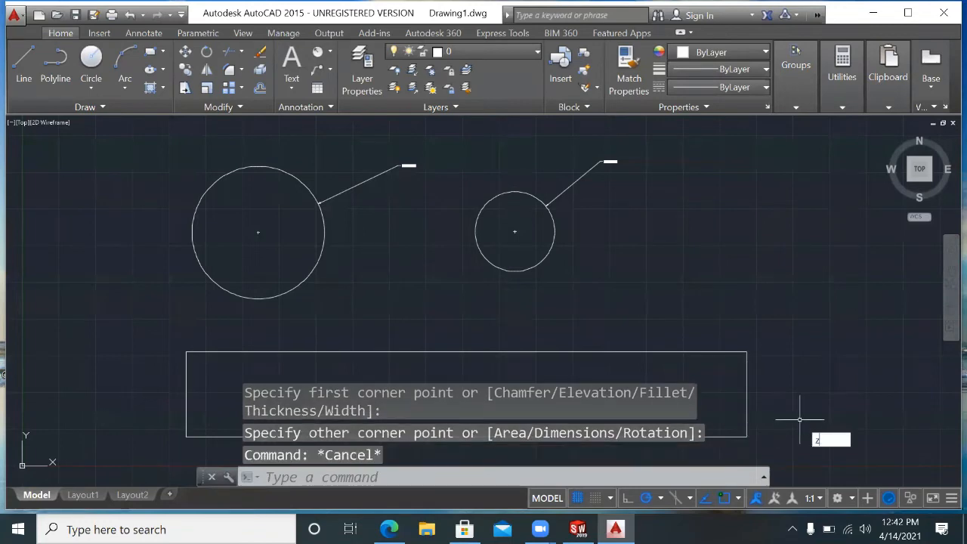
key(Return)
text(a)
key(Return)
text(a)
key(Return)
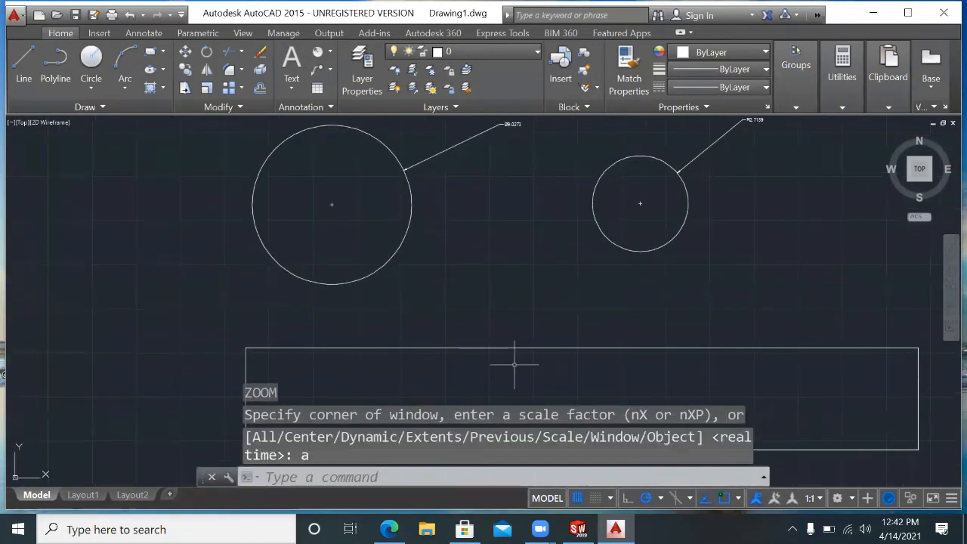
Draw a line over the rectangle's short right edge, from its upper corner to its lower corner.
text(l)
key(Return)
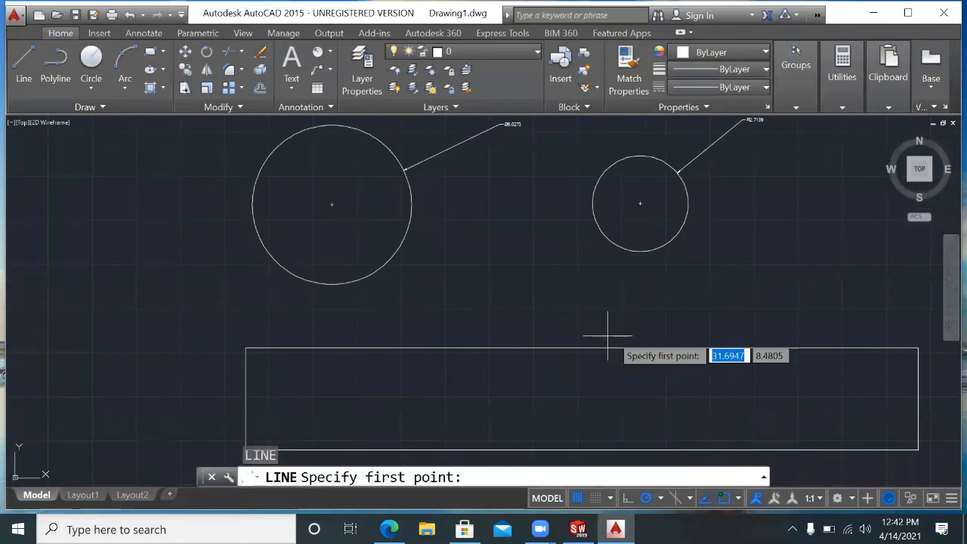
click(832, 347)
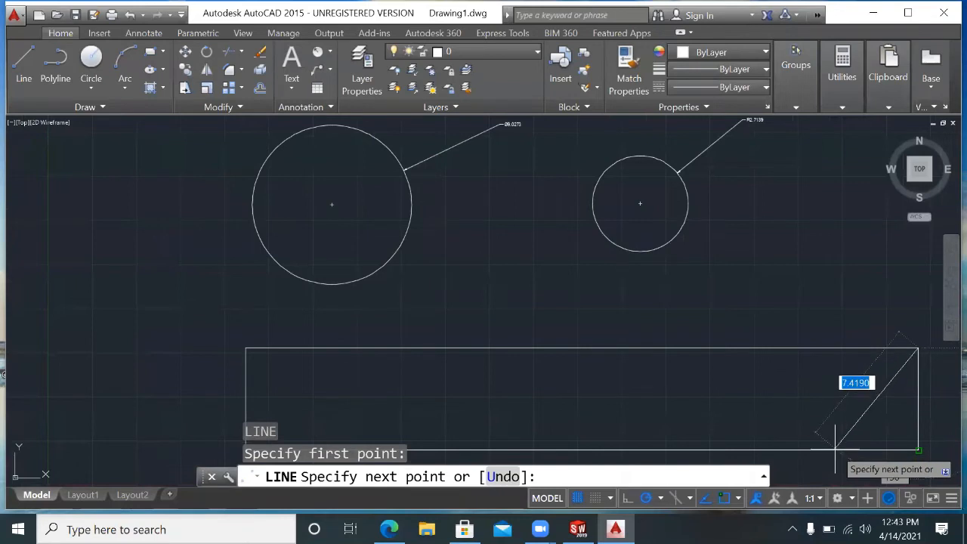
click(835, 449)
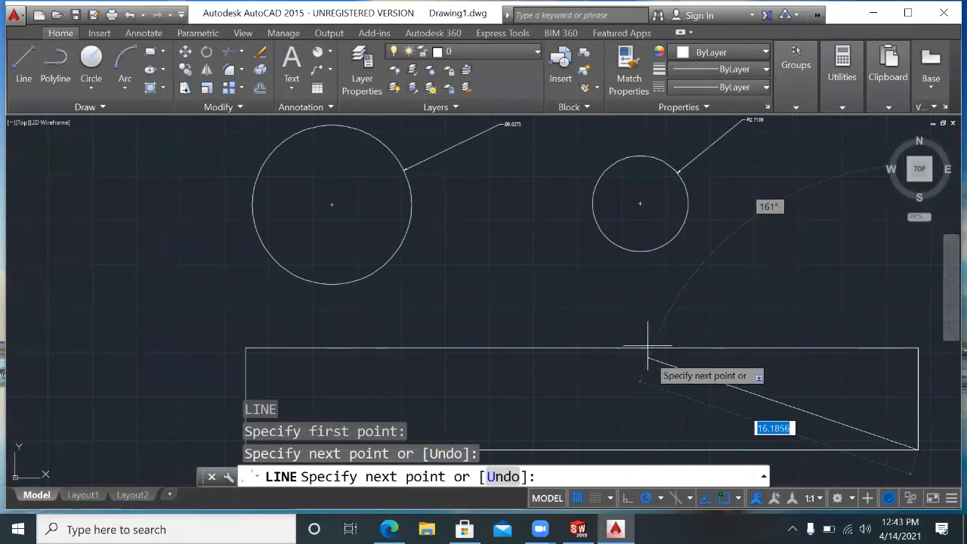
key(Escape)
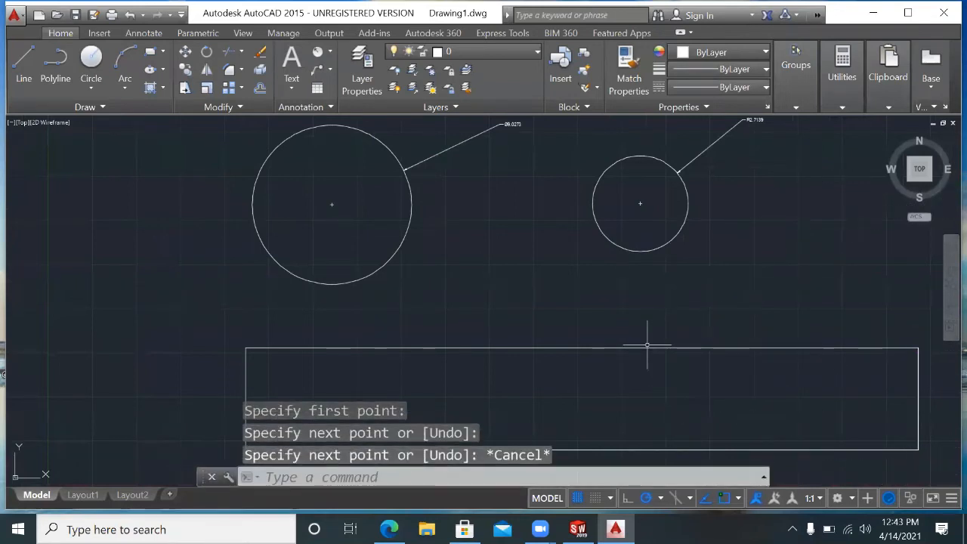
text(l)
key(Return)
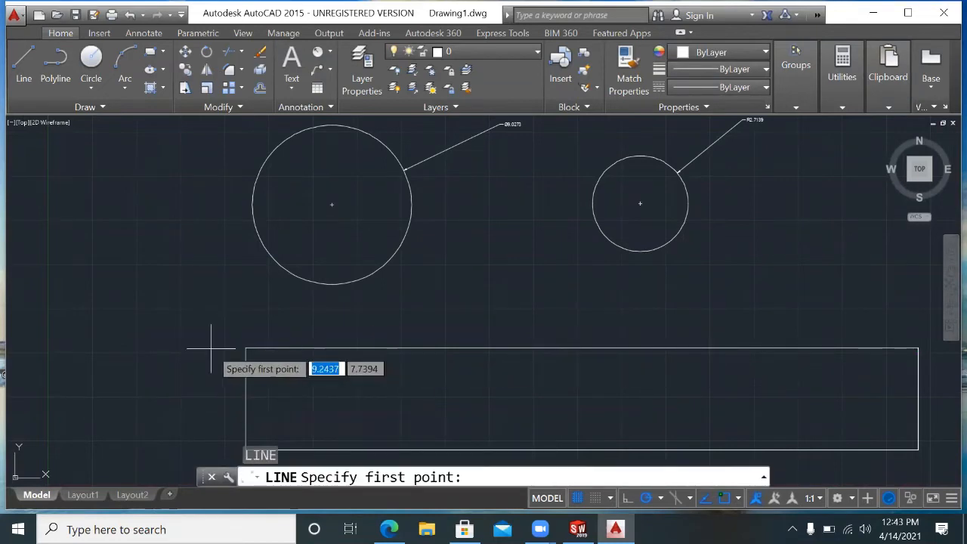
click(399, 348)
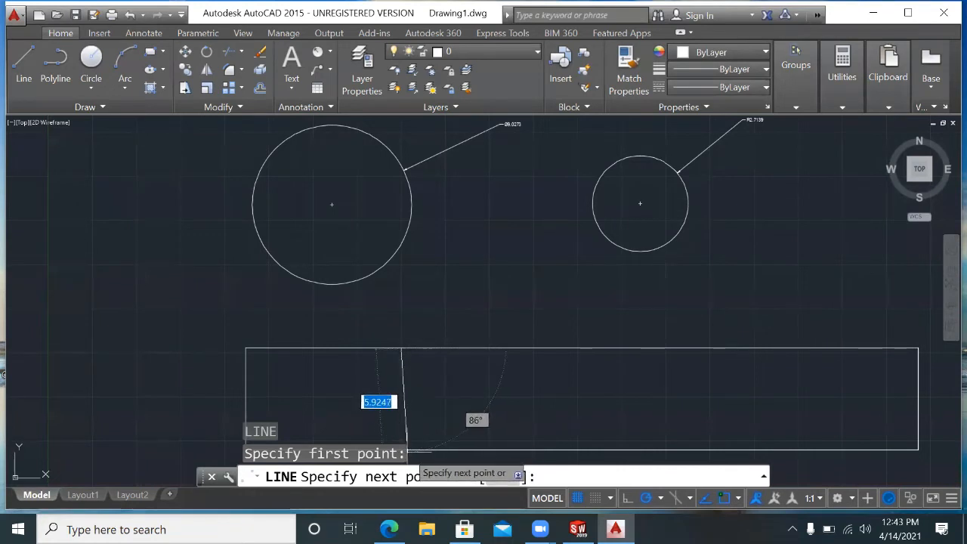
key(Escape)
key(Escape)
key(Escape)
key(Escape)
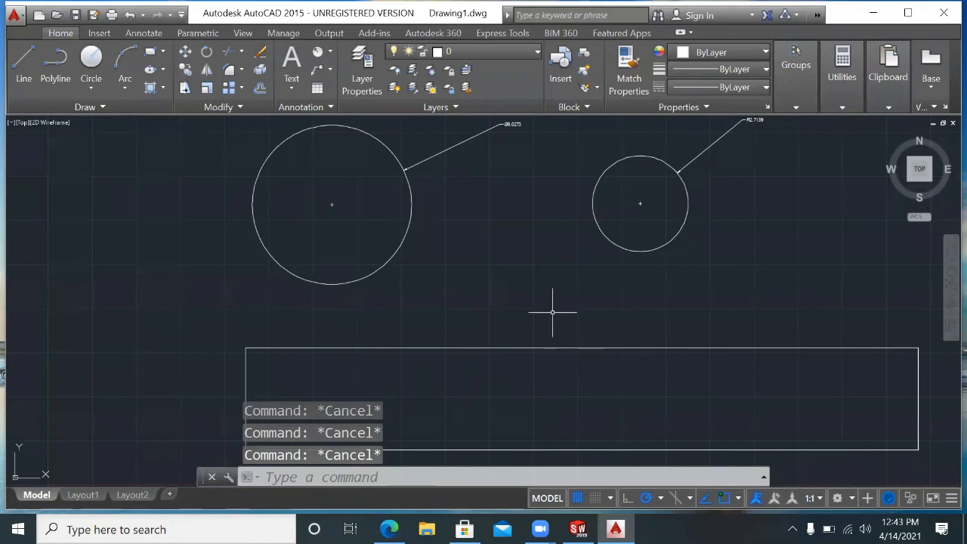
Add a linear dimension along the full length of the rectangle's upper edge, placing it just above the edge.
click(318, 53)
click(330, 54)
click(332, 74)
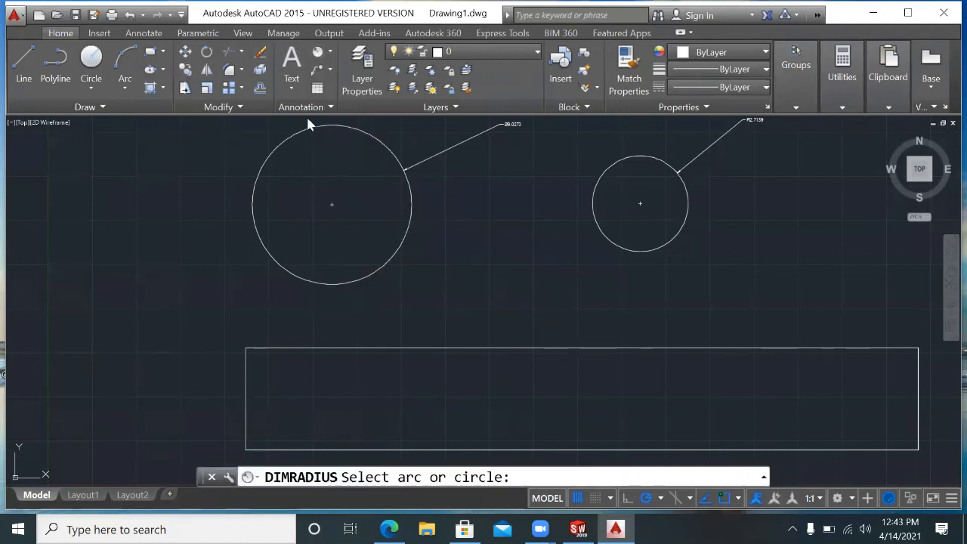
click(245, 349)
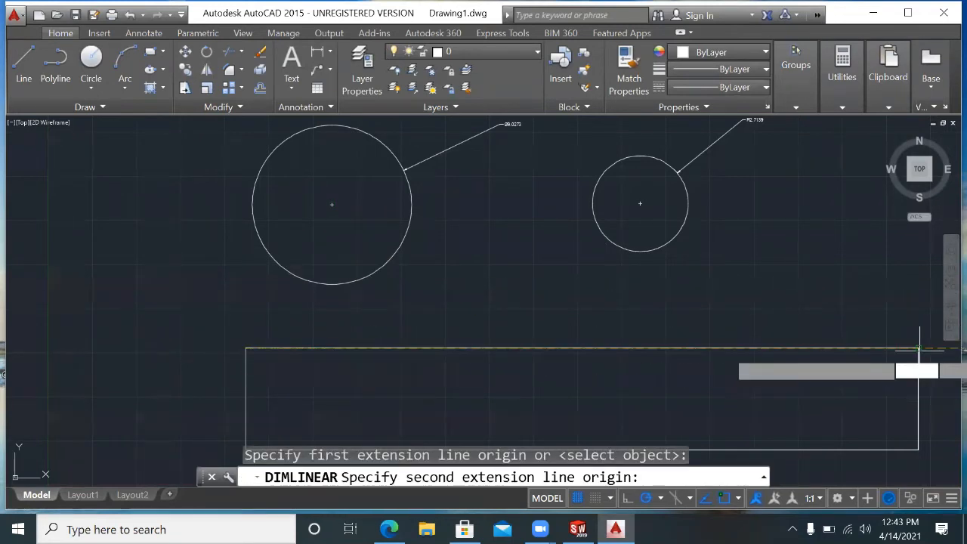
click(918, 348)
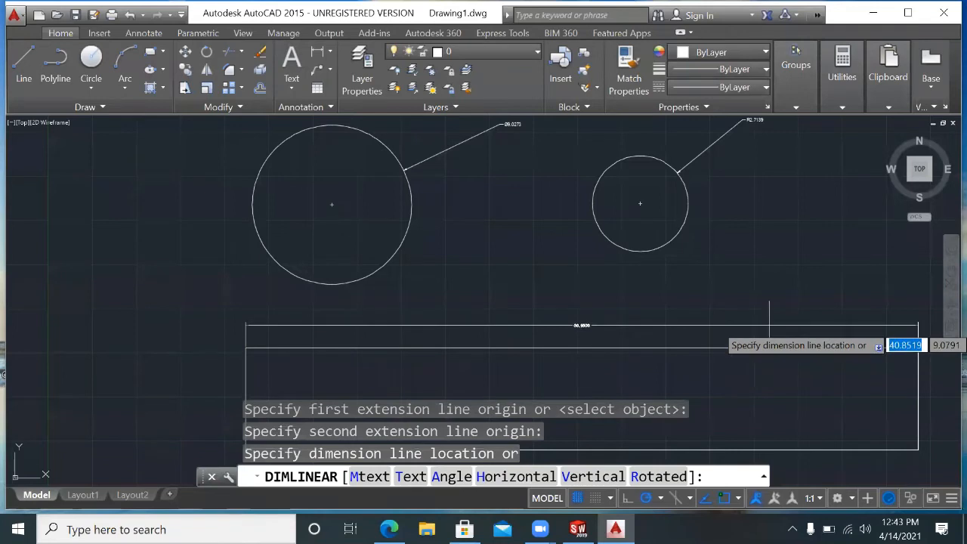
click(771, 325)
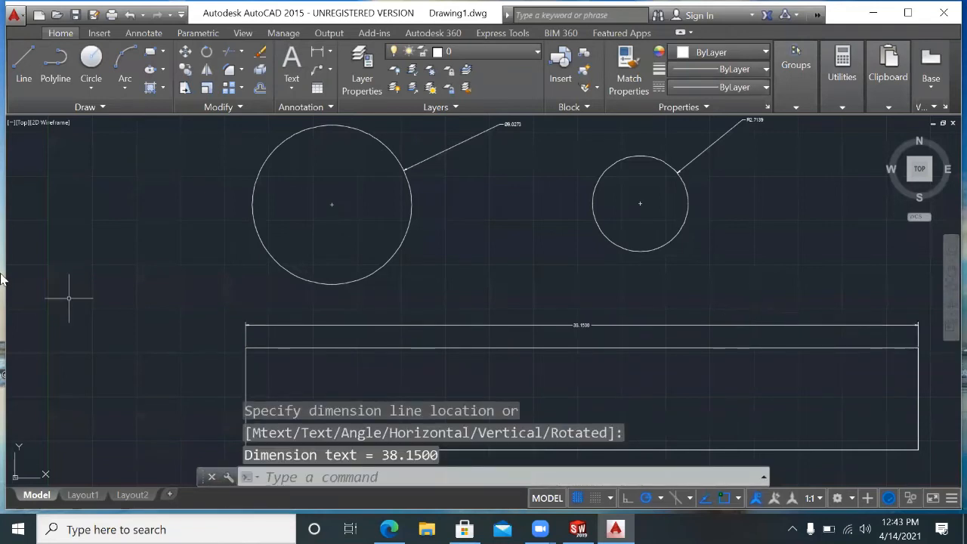
key(Escape)
key(space)
text(a)
key(Escape)
text(z)
key(Return)
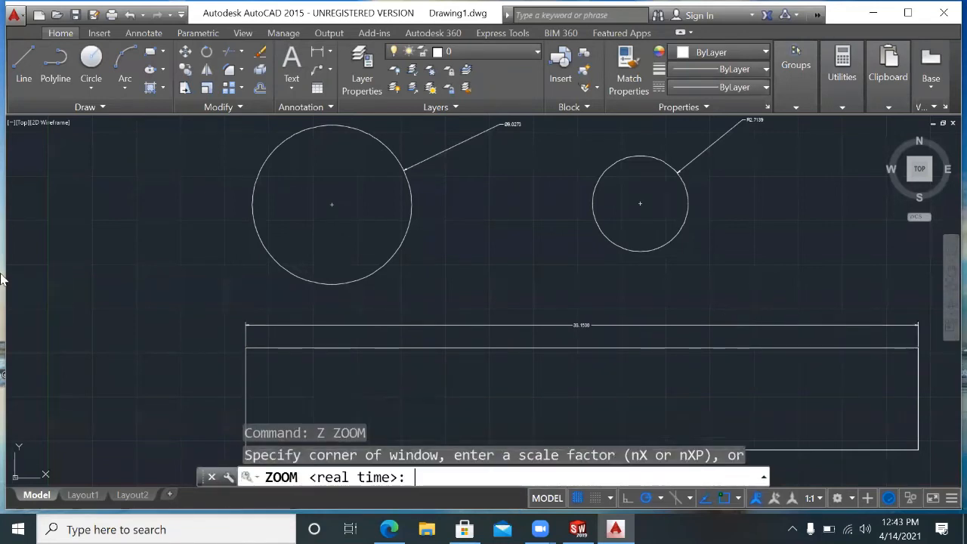
text(a)
key(Return)
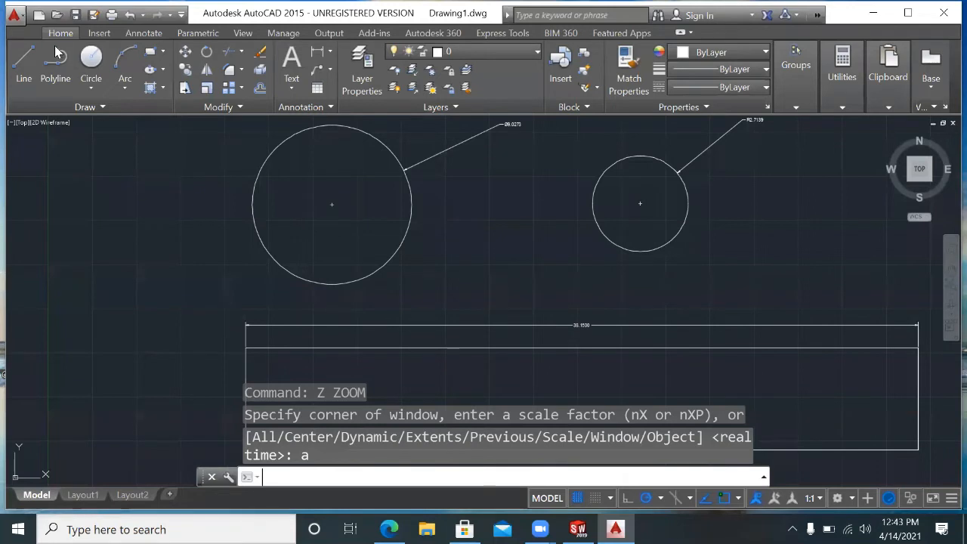
Open the Standard dimension style for modification and set its text height to 0.1900.
click(313, 479)
text(d)
key(Return)
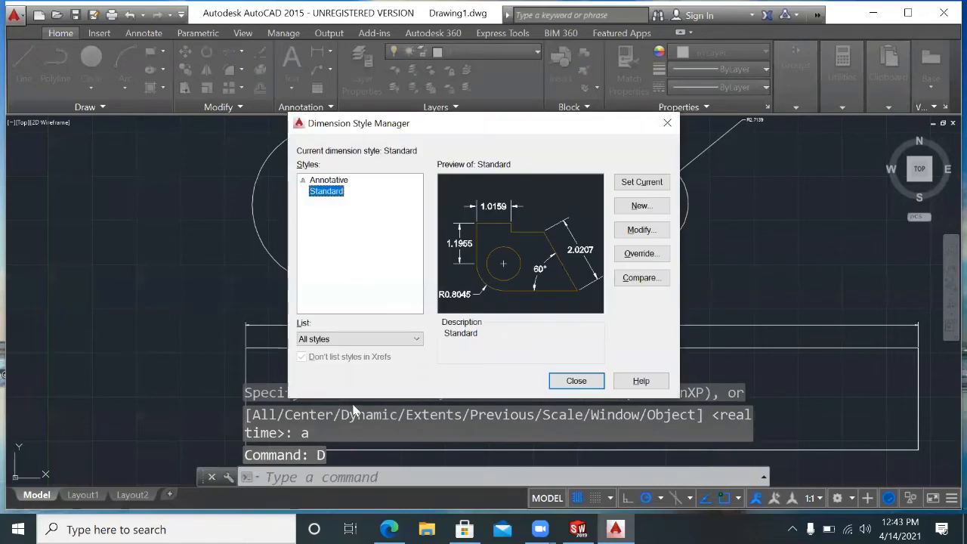
click(636, 232)
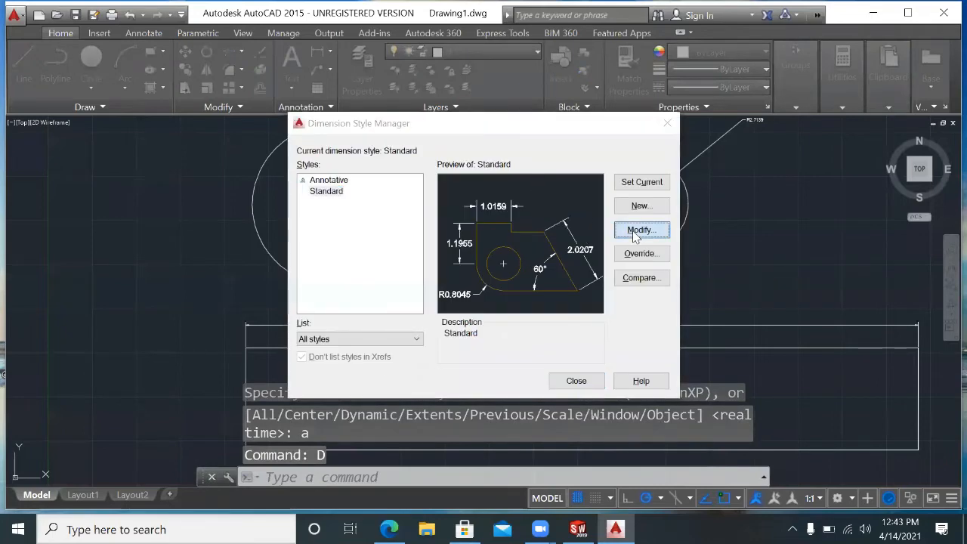
click(395, 96)
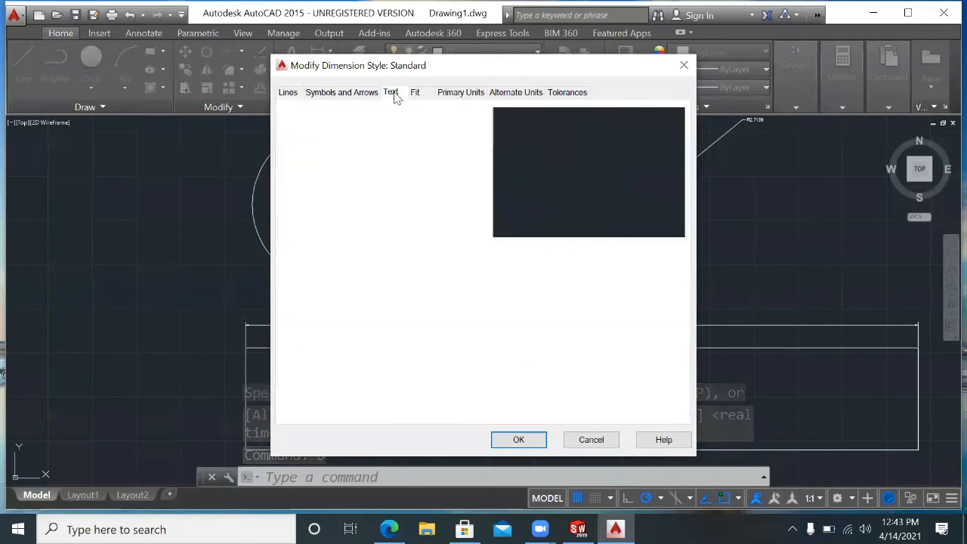
click(473, 200)
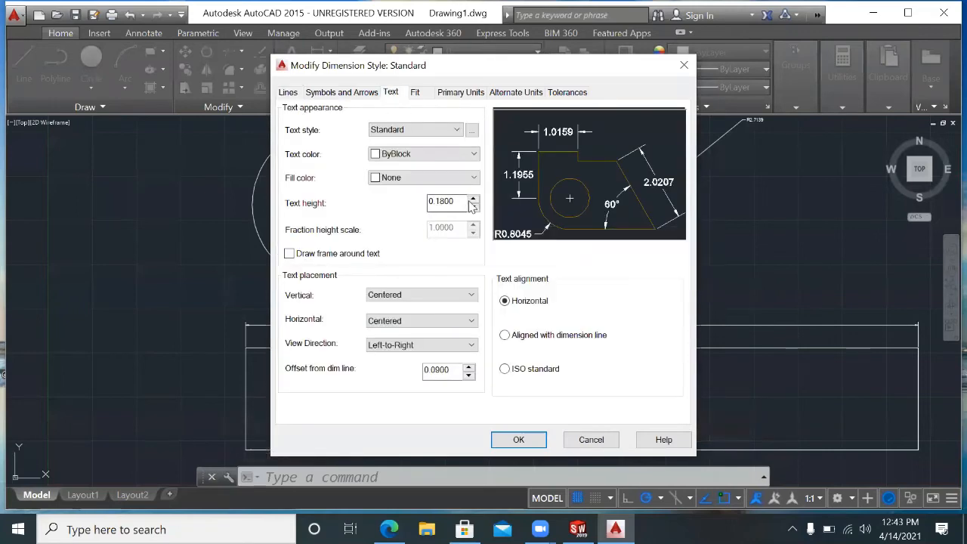
click(473, 200)
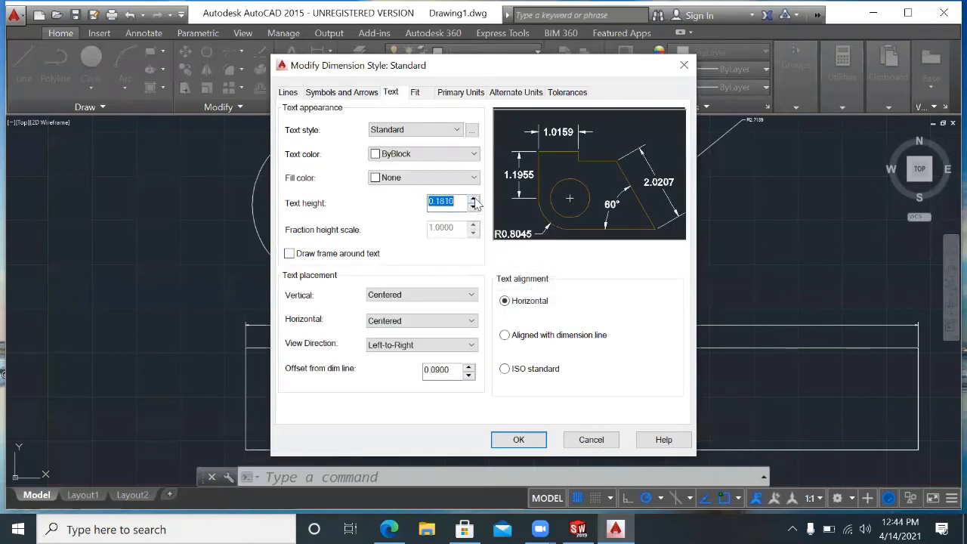
click(473, 200)
click(473, 200)
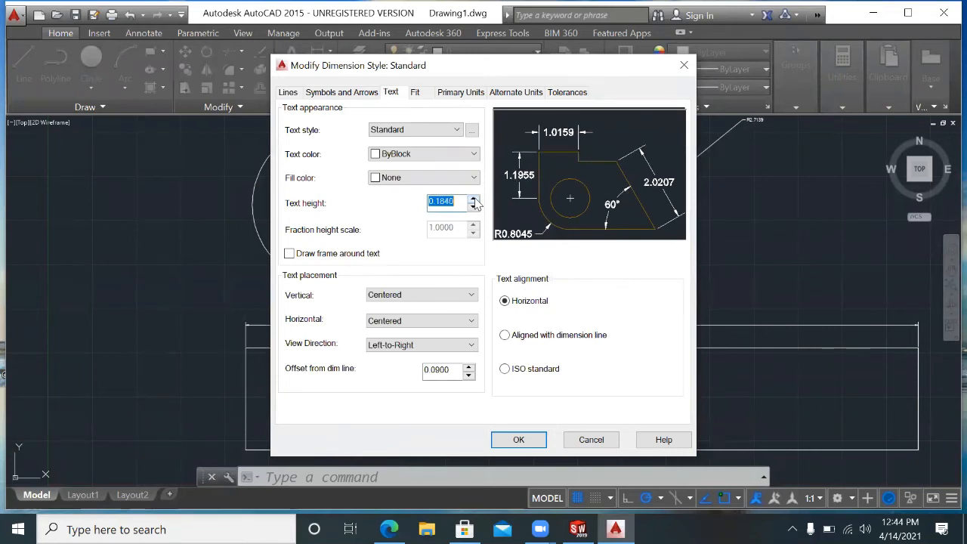
click(473, 201)
click(473, 200)
click(473, 200)
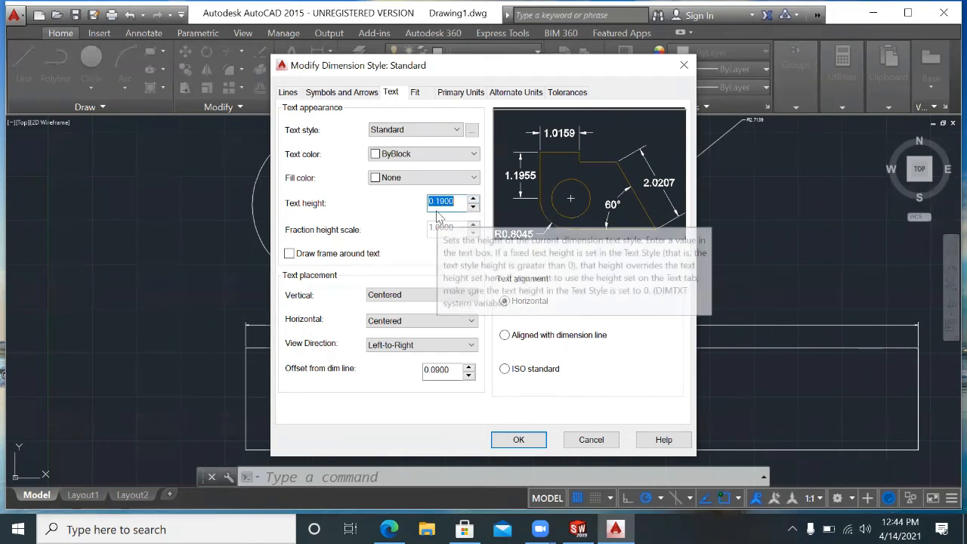
Set the arrow size of the Standard dimension style to 0.1900.
click(353, 94)
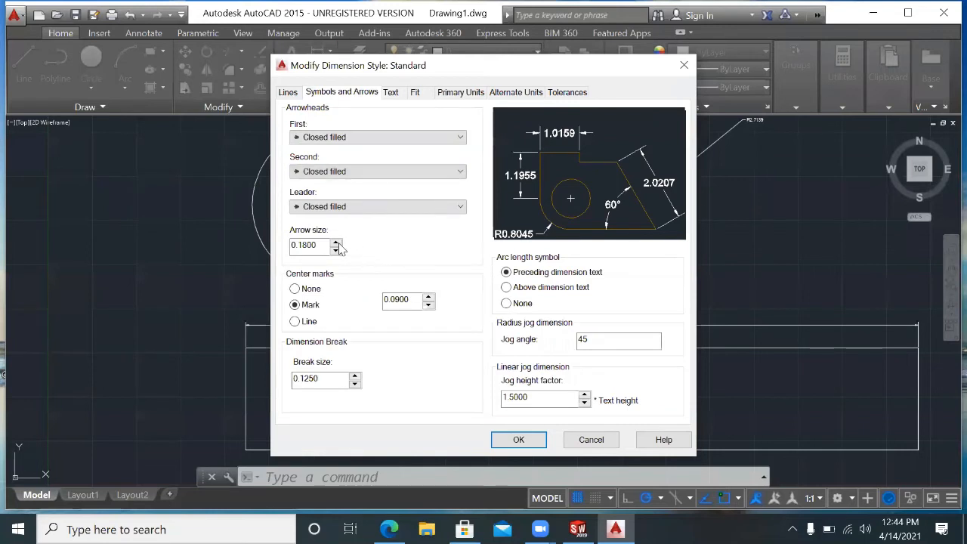
click(337, 244)
click(336, 244)
click(336, 244)
click(335, 242)
click(334, 242)
click(335, 242)
click(335, 242)
click(335, 243)
click(334, 242)
click(334, 242)
click(334, 243)
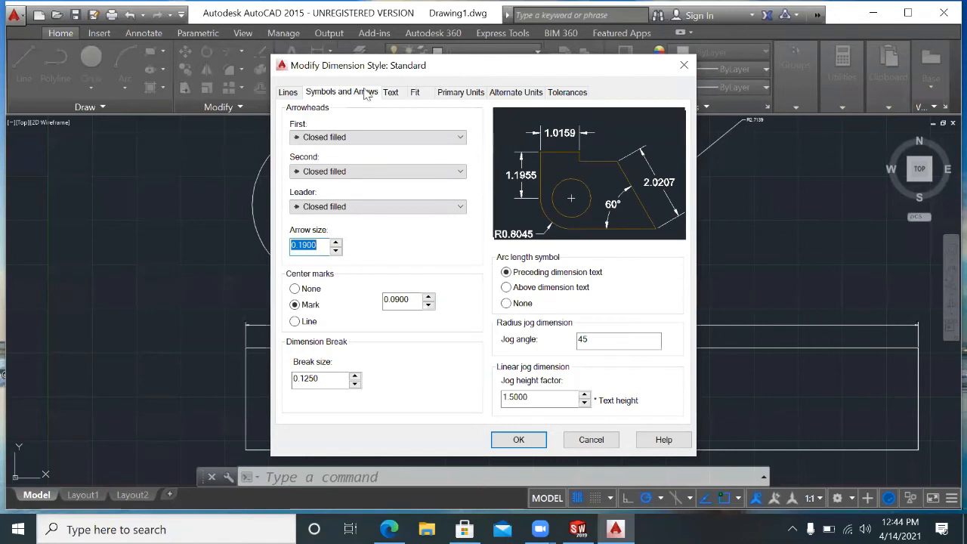
Set the extension lines to extend 0.1850 beyond the dimension lines in the Standard style.
click(288, 92)
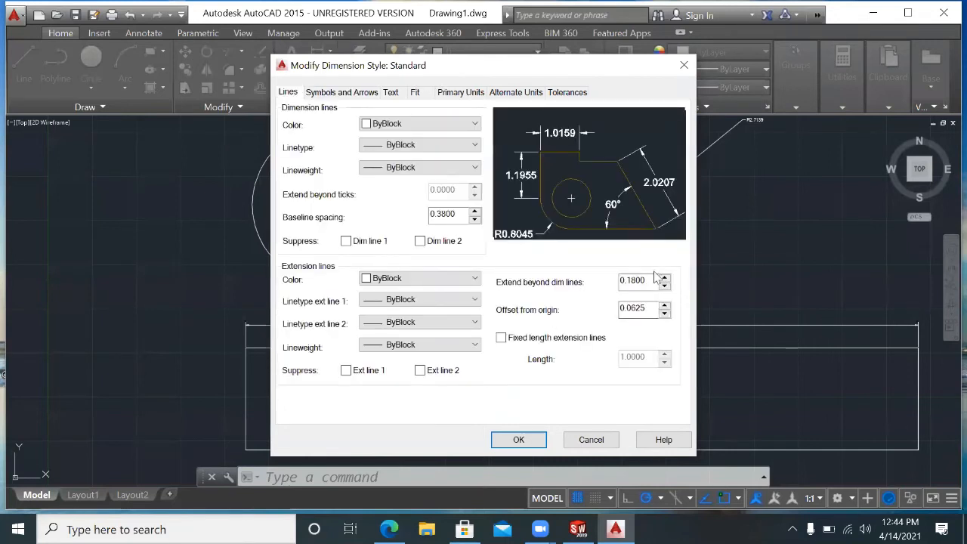
click(665, 277)
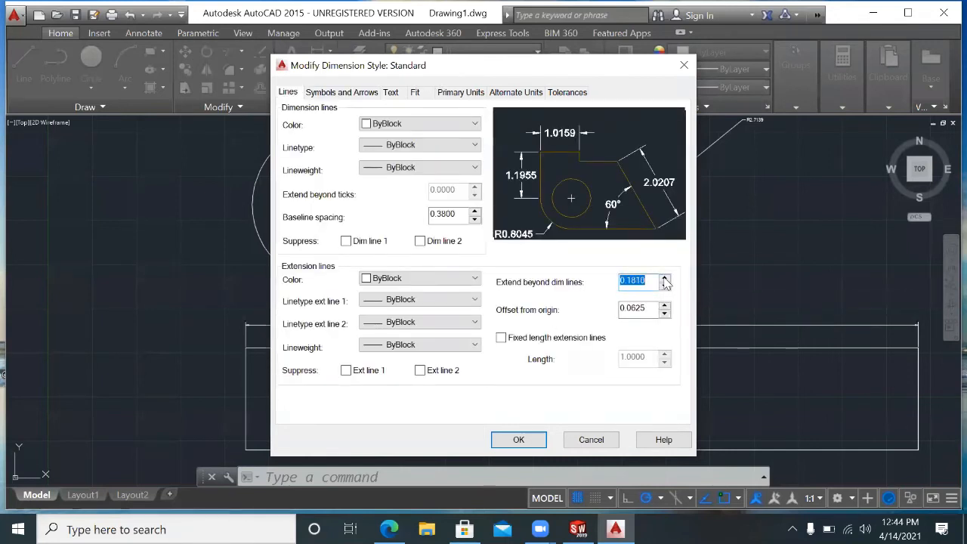
click(665, 278)
click(665, 278)
click(665, 278)
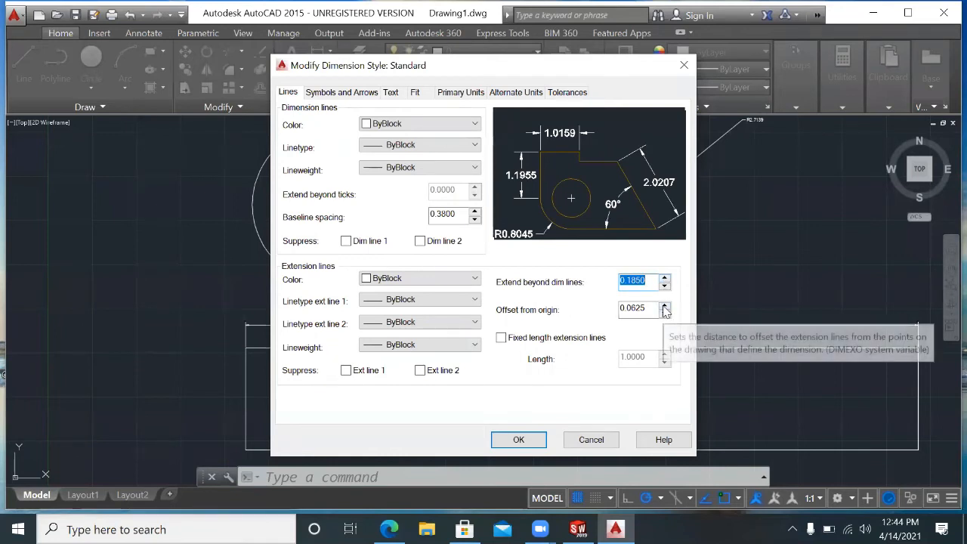
Set the extension lines' offset from origin to 0.0785, apply the Standard style changes and close the style manager.
click(665, 306)
click(665, 306)
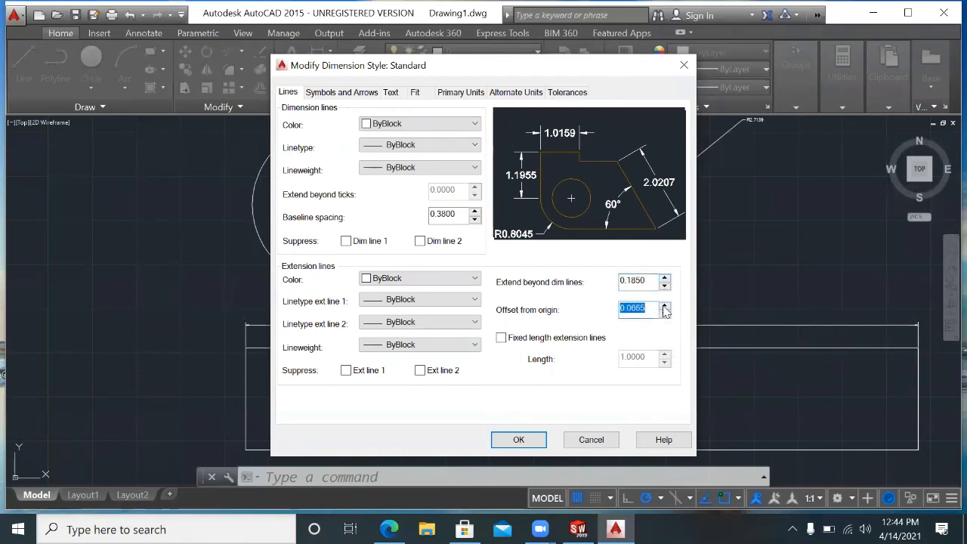
click(665, 306)
click(665, 306)
click(665, 306)
click(665, 306)
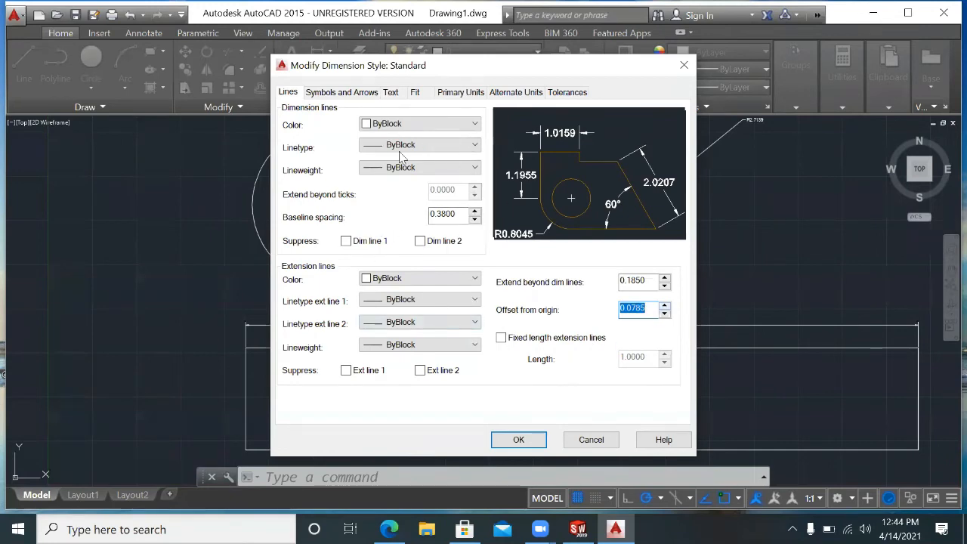
click(510, 440)
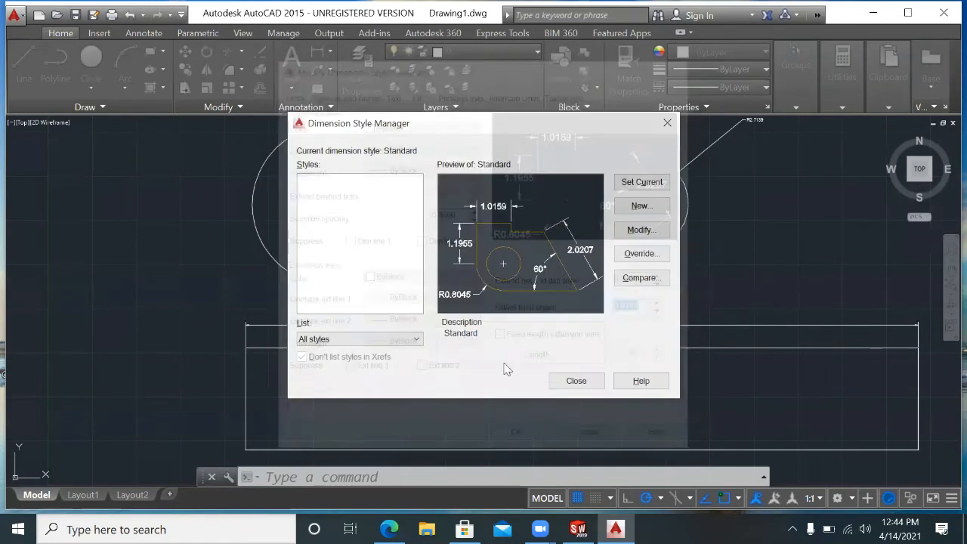
click(586, 383)
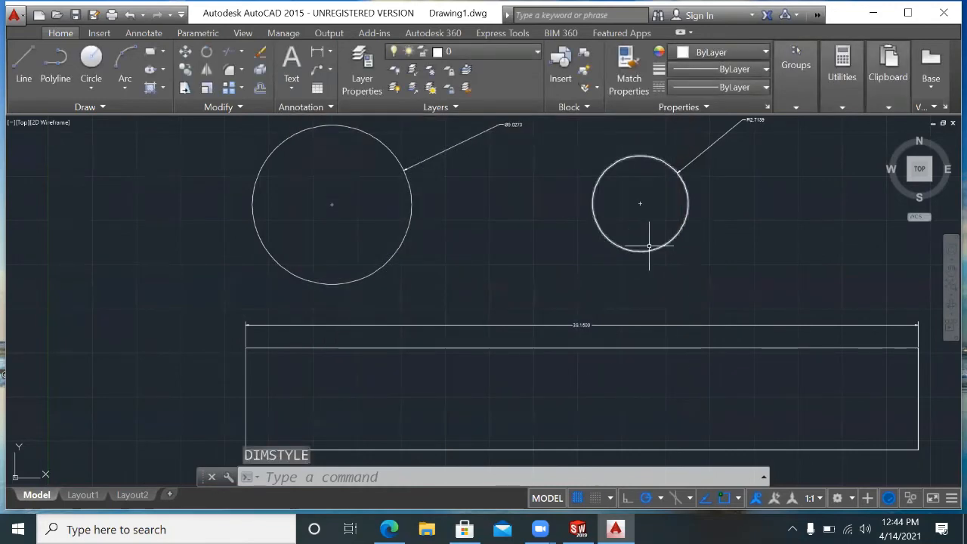
key(Escape)
key(Escape)
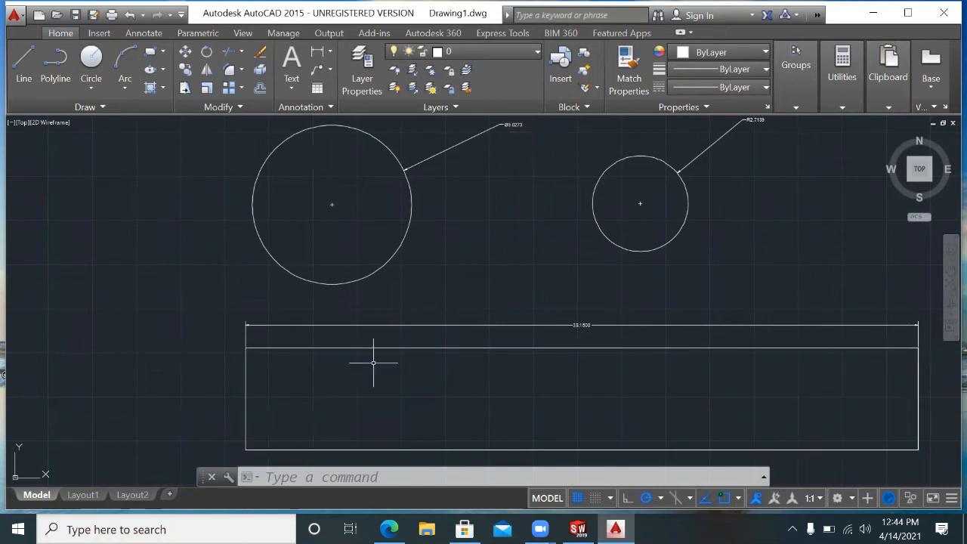
Open the Standard dimension style for modification and set its text height to 0.23.
key(Escape)
key(Escape)
key(Escape)
click(303, 478)
text(d)
key(Return)
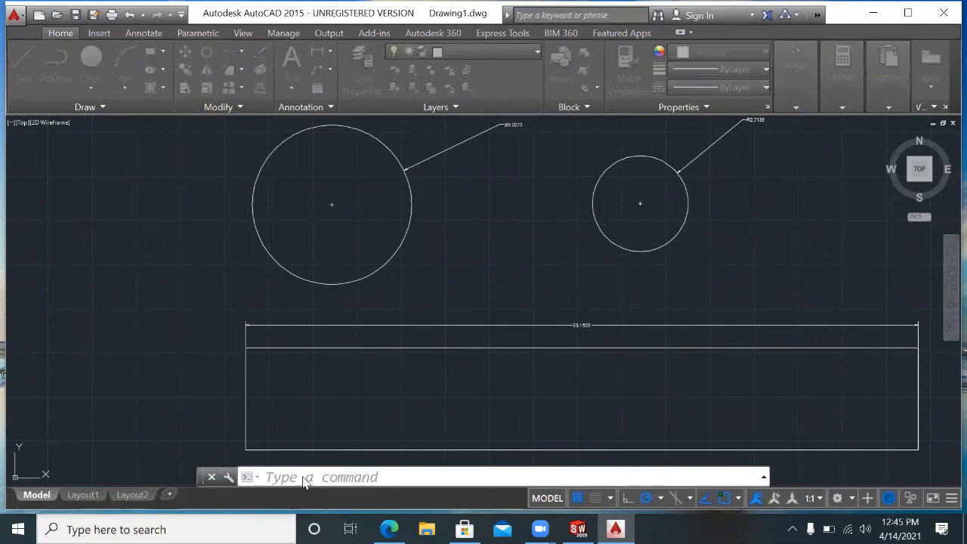
click(638, 232)
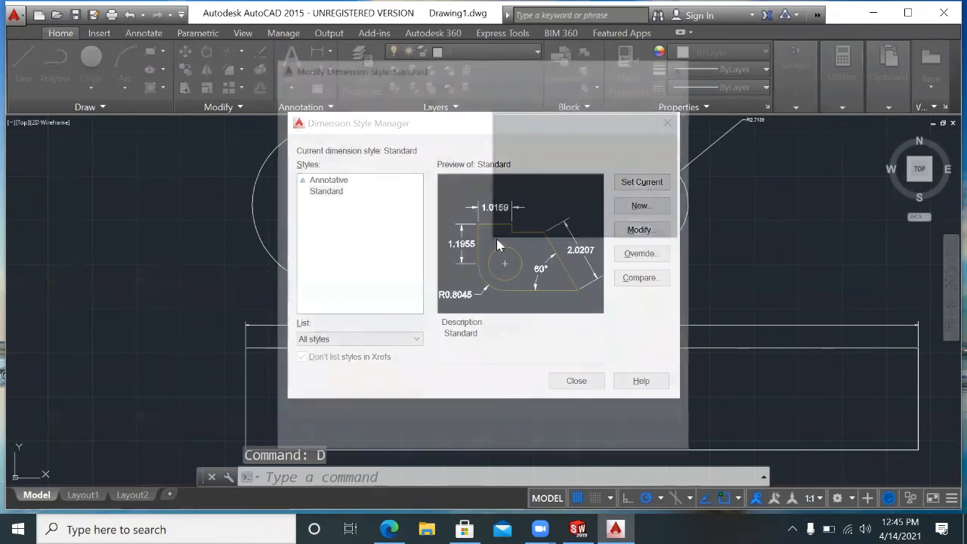
click(392, 92)
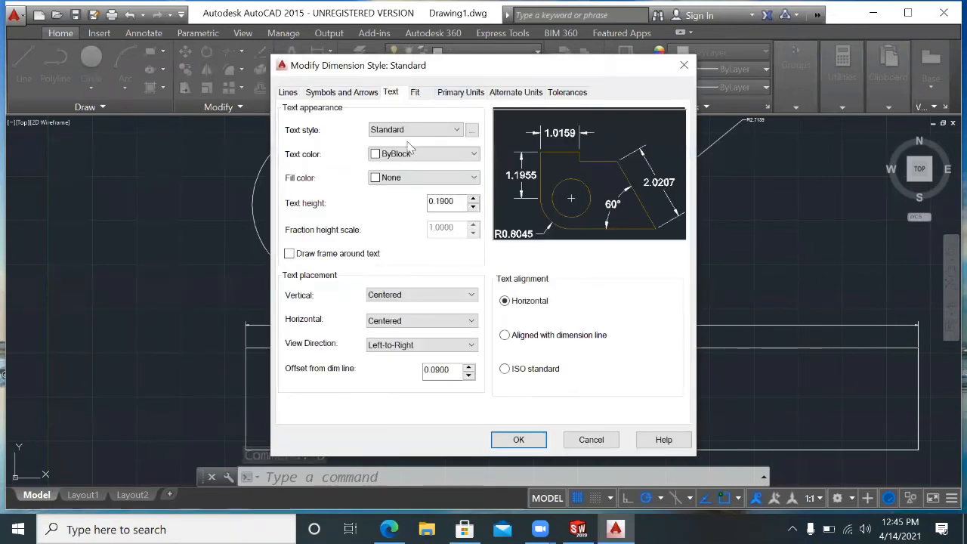
drag(458, 201, 400, 202)
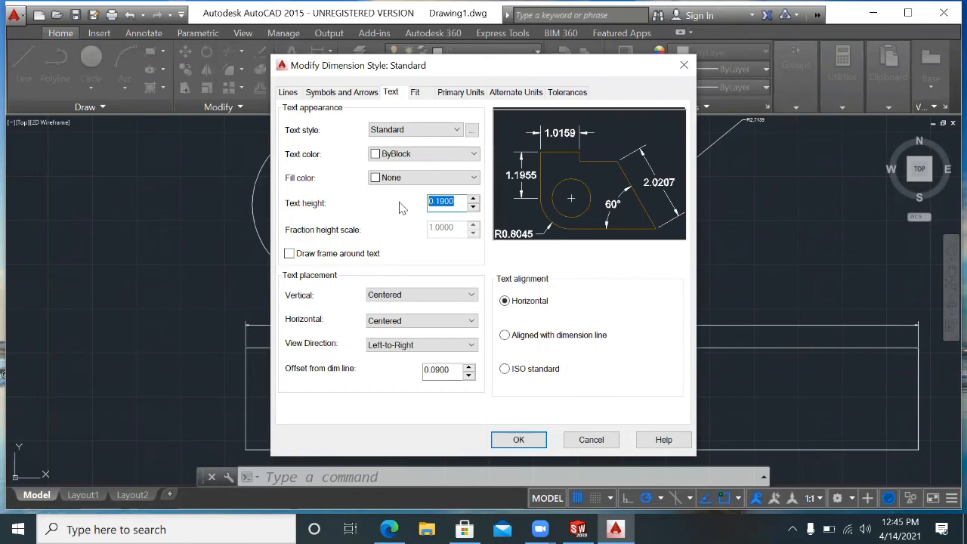
key(BackSpace)
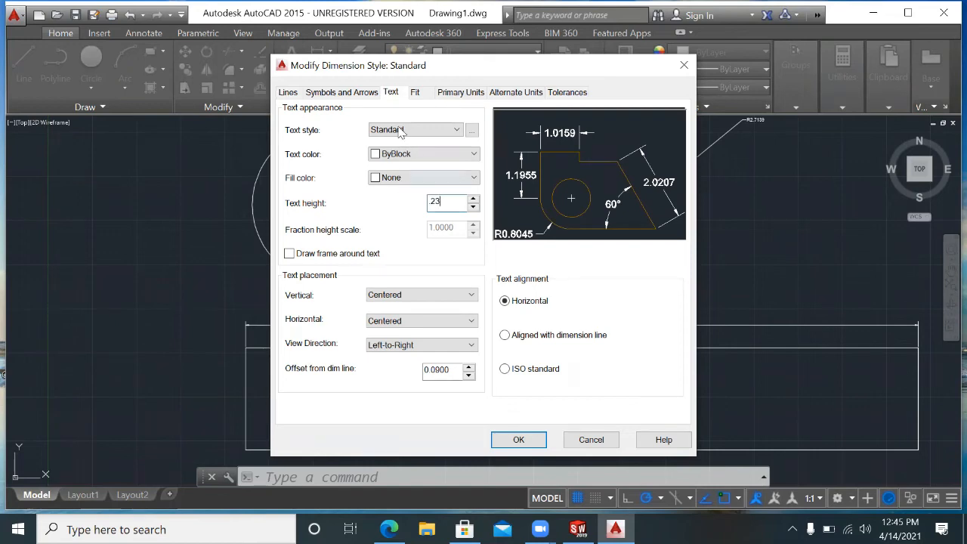
Set the arrow size of the Standard dimension style to 0.5.
click(363, 92)
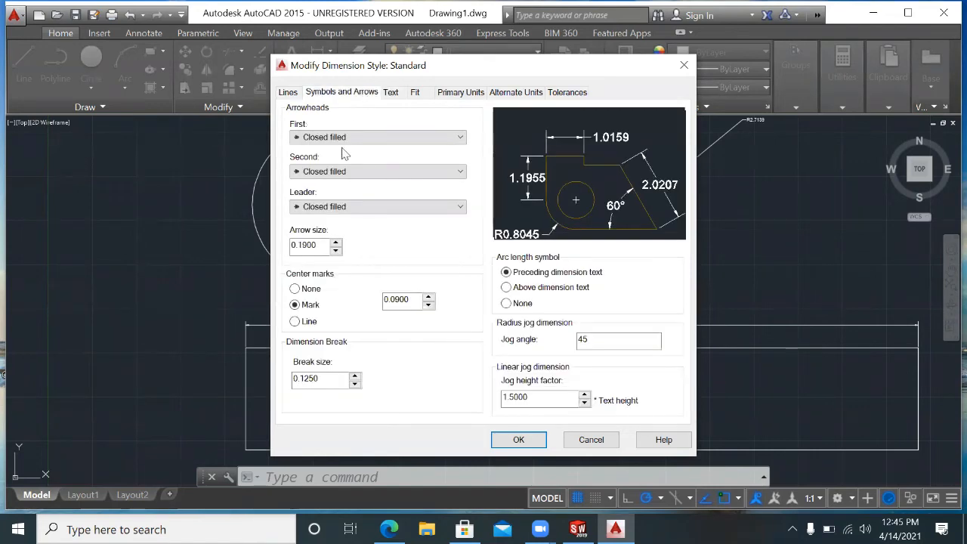
click(337, 244)
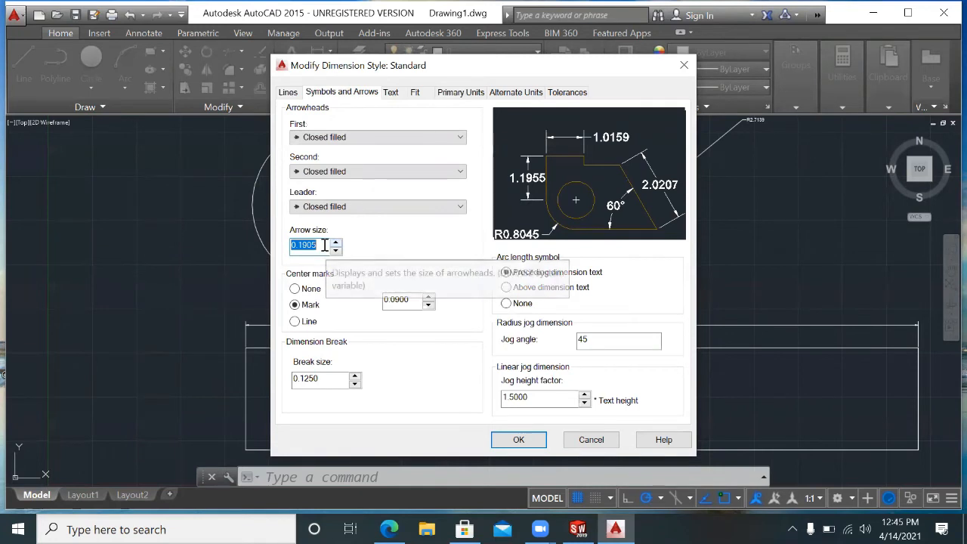
key(BackSpace)
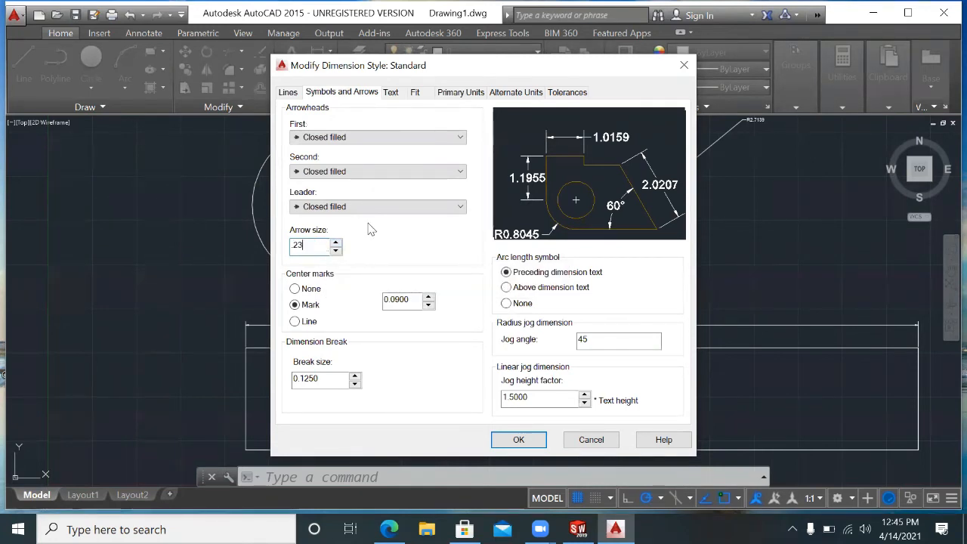
text(.5)
Set the Standard style's text height to 0.5, apply the changes and close the style manager.
click(395, 94)
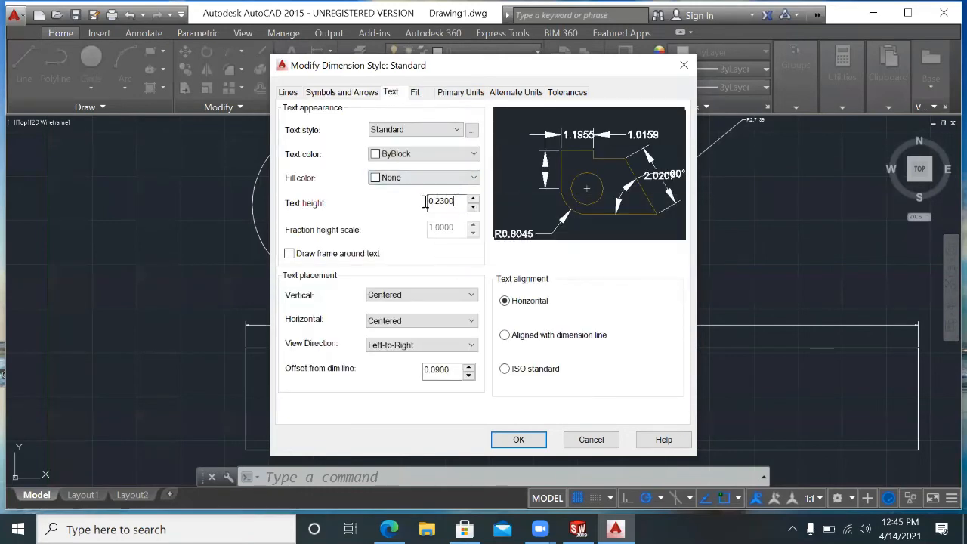
double_click(425, 203)
text(.5)
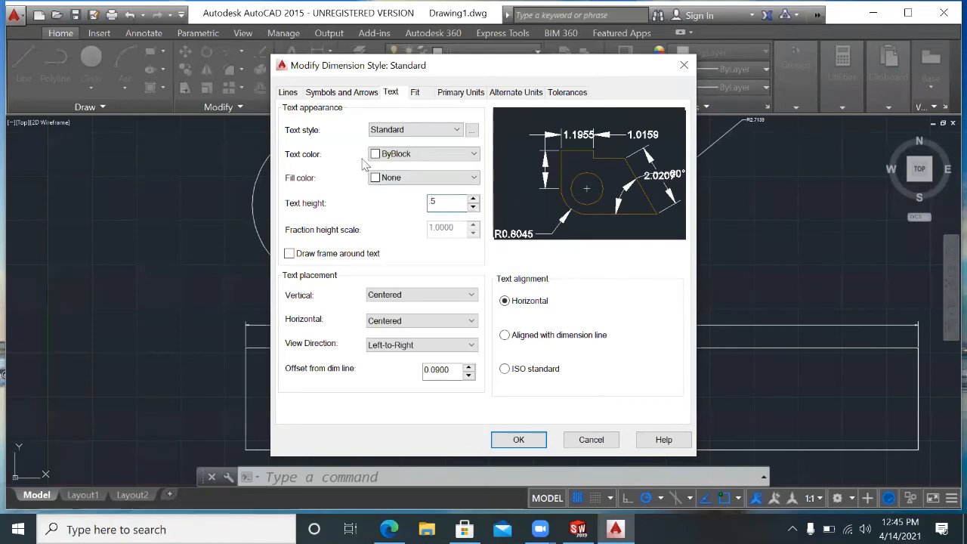
click(519, 441)
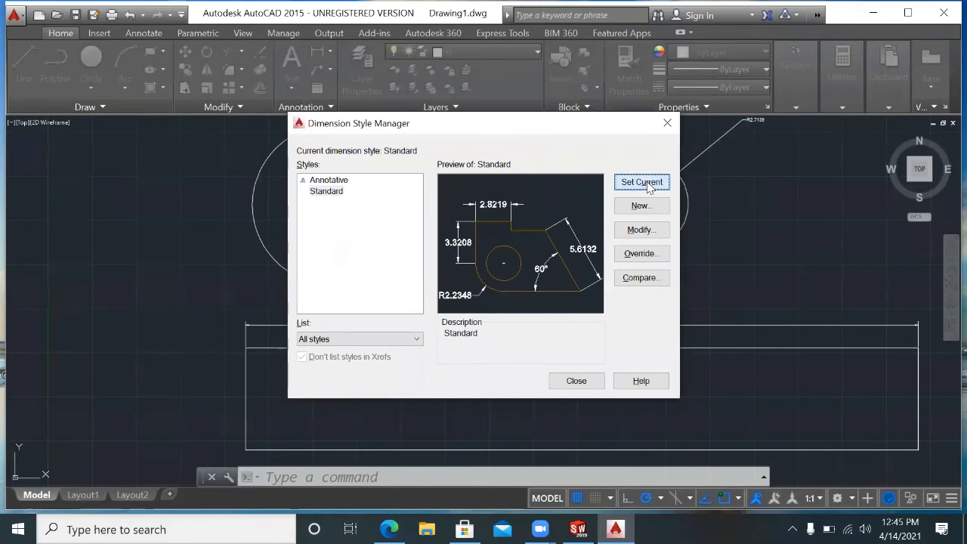
click(581, 384)
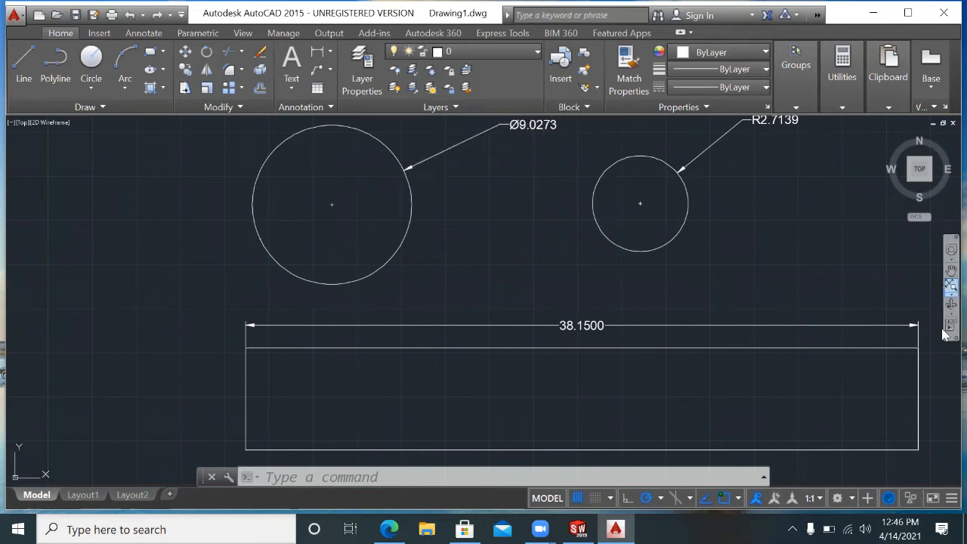
Add a vertical linear dimension for the large rectangle's height, placed outside its left edge.
click(330, 52)
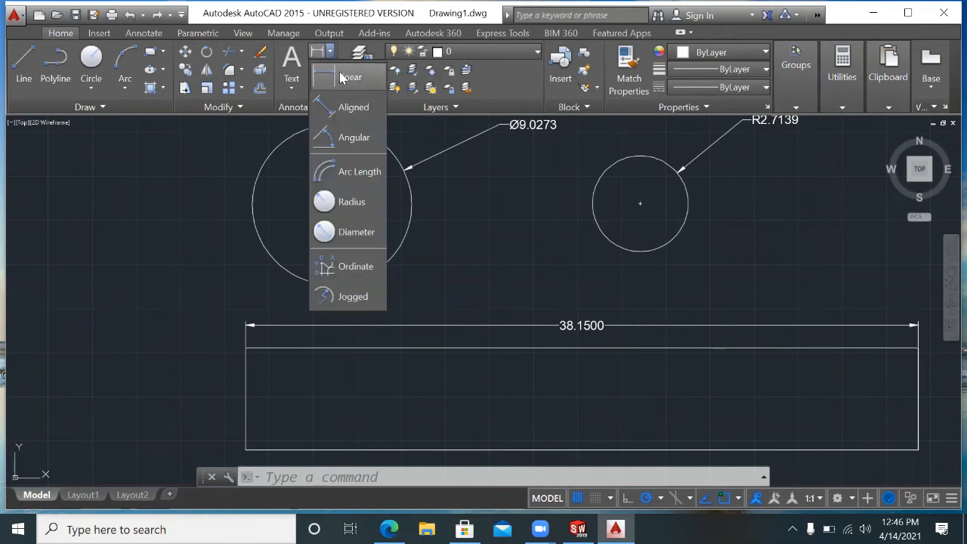
click(342, 77)
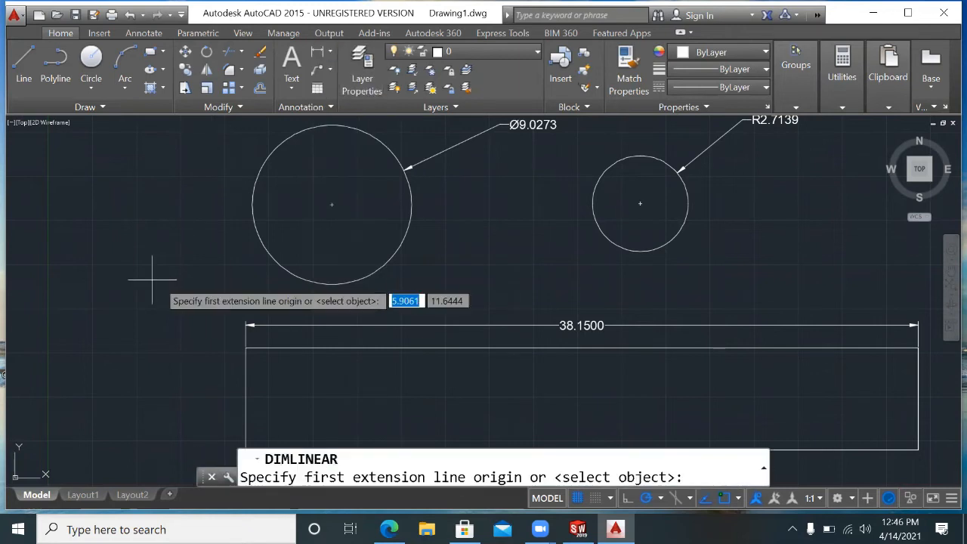
click(246, 349)
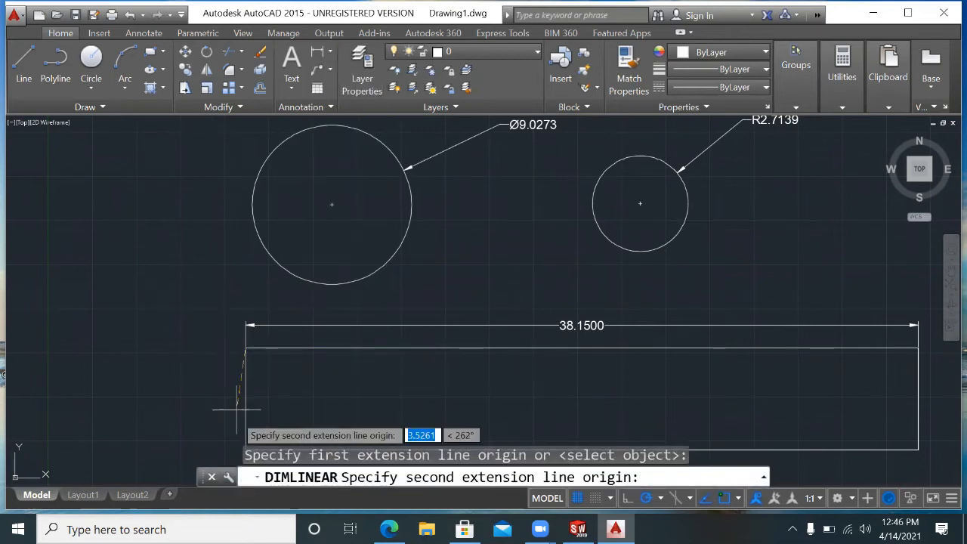
click(246, 450)
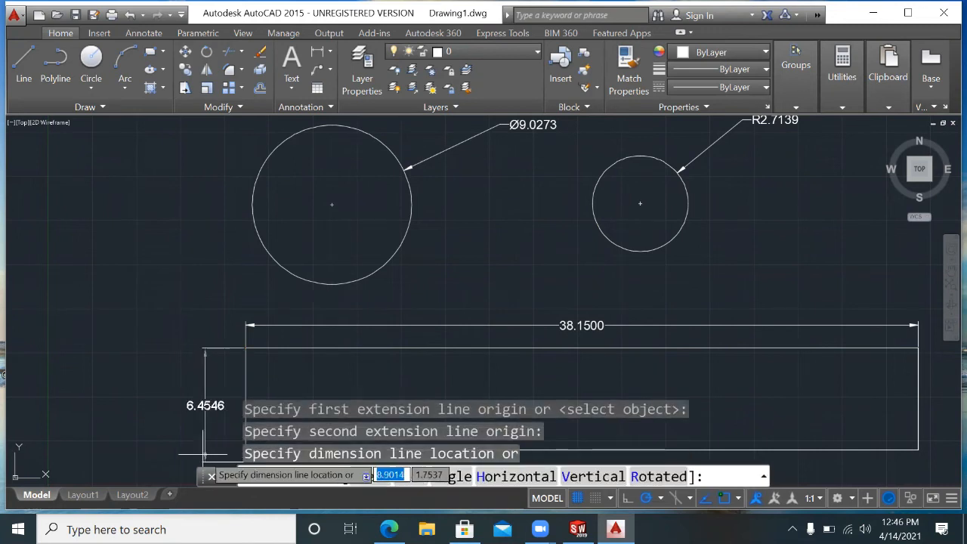
click(161, 386)
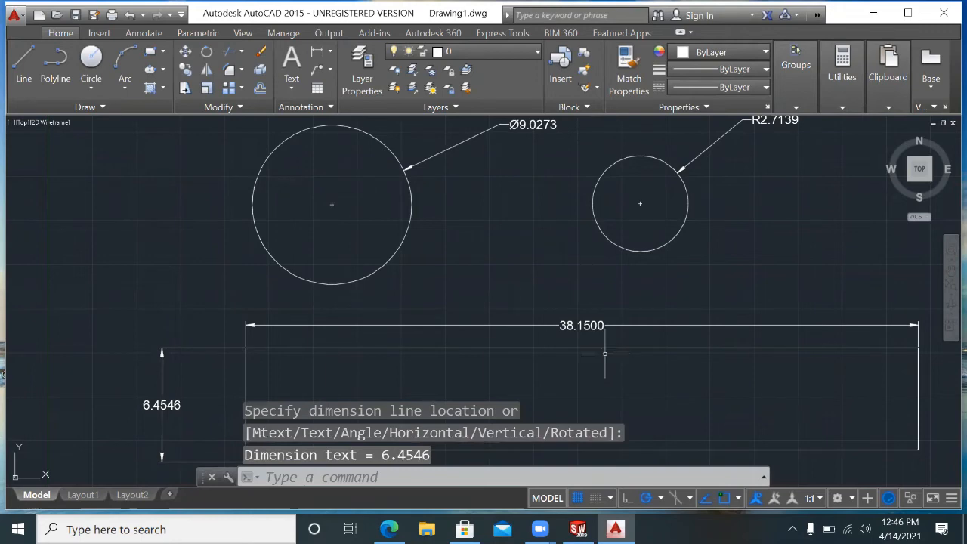
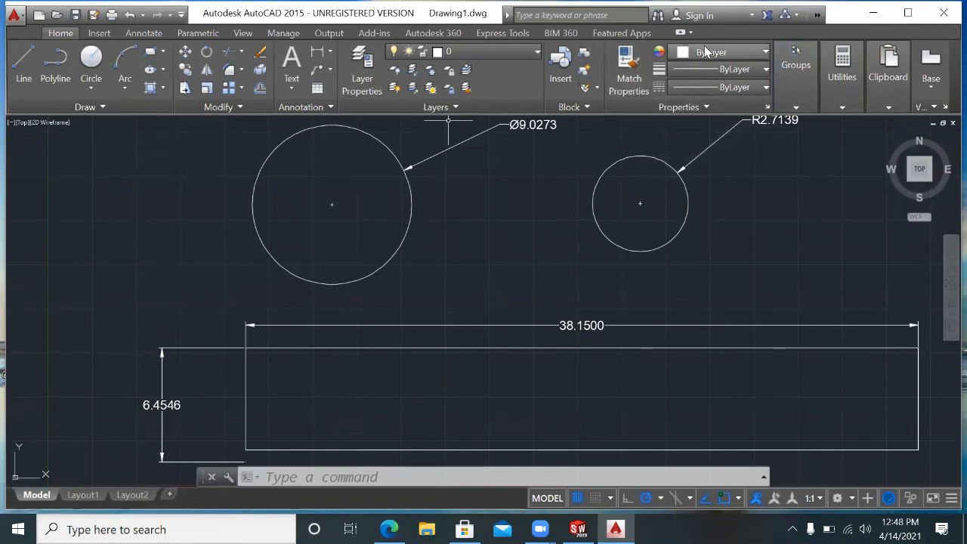
Set the current object colour to Blue, after trying the red 205,32,39.
click(741, 53)
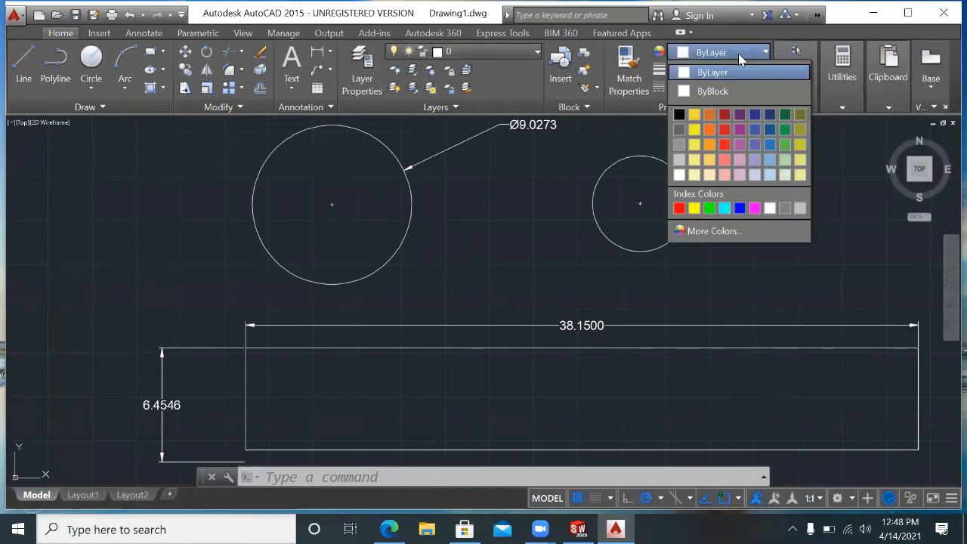
click(720, 134)
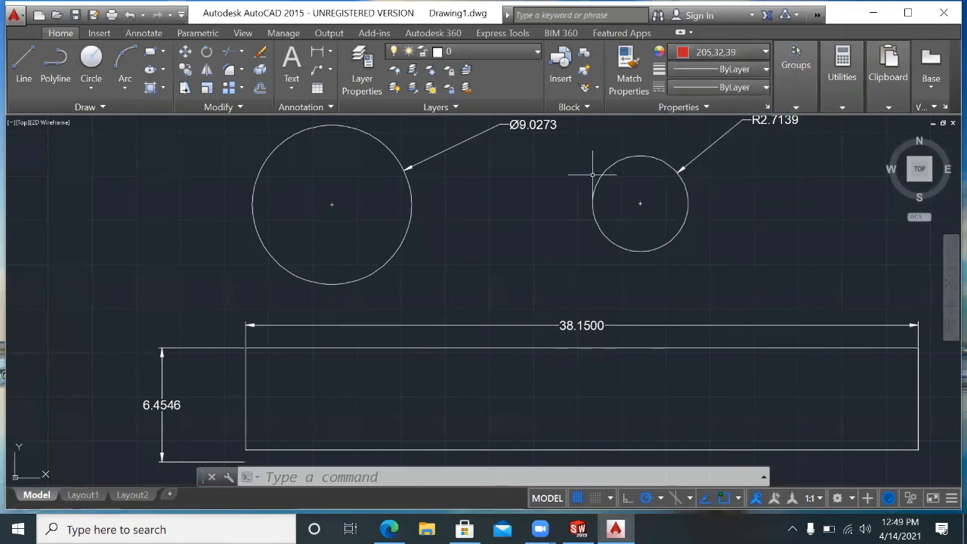
click(708, 55)
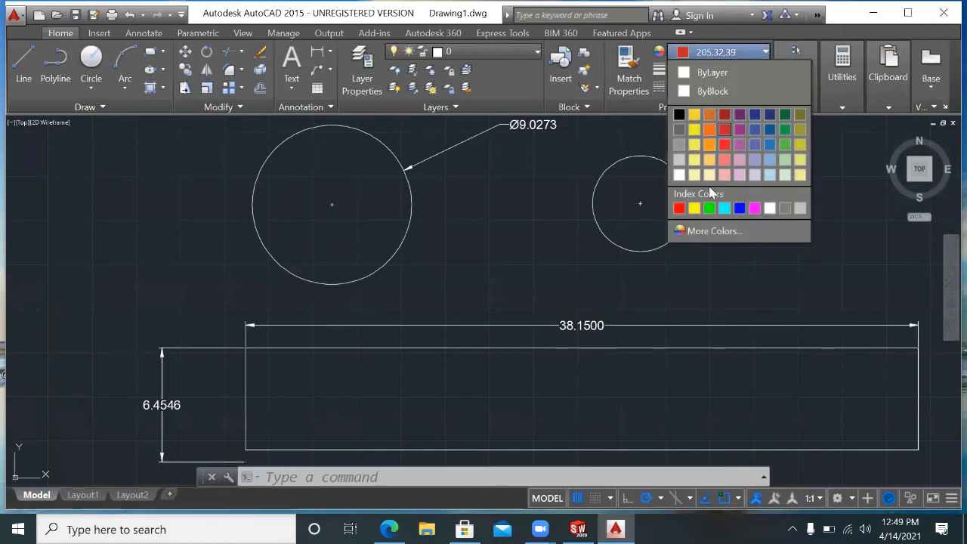
click(740, 209)
click(511, 212)
click(512, 212)
key(Escape)
Draw an open zigzag of four line segments, starting below the large circle and ending between the two circles.
text(l)
key(Return)
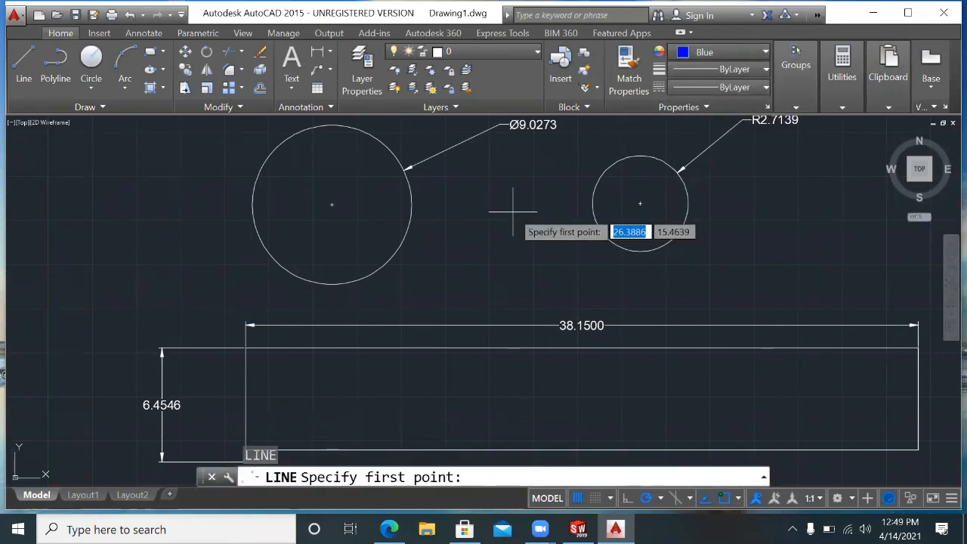
click(173, 291)
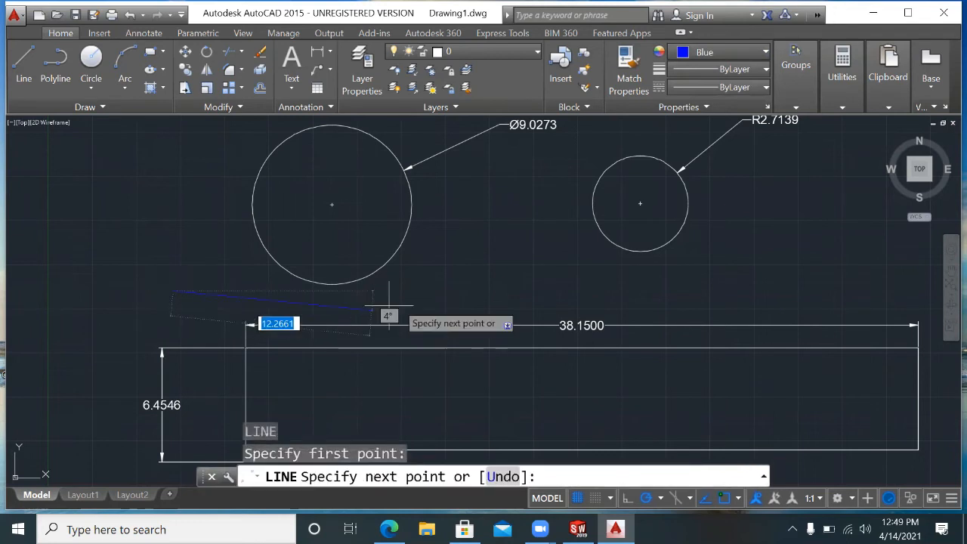
click(437, 298)
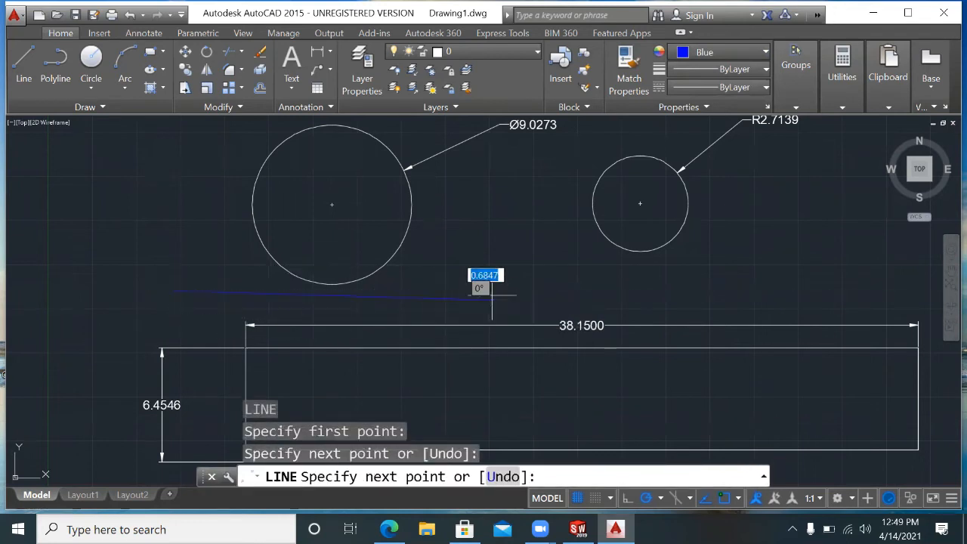
click(536, 225)
click(432, 277)
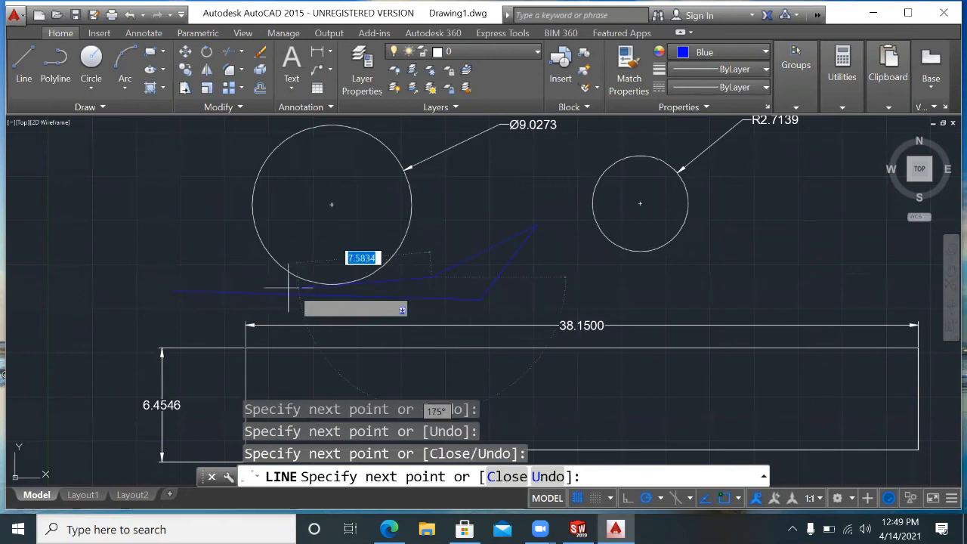
click(489, 165)
key(Return)
key(Return)
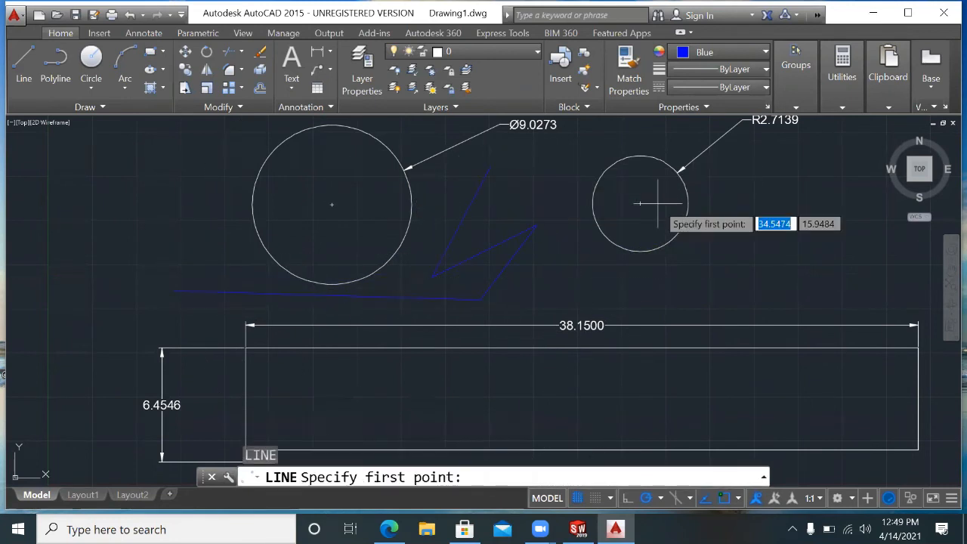
key(Escape)
Set the current object colour to 229,232,120 and draw a small rectangle just below the small circle.
click(714, 53)
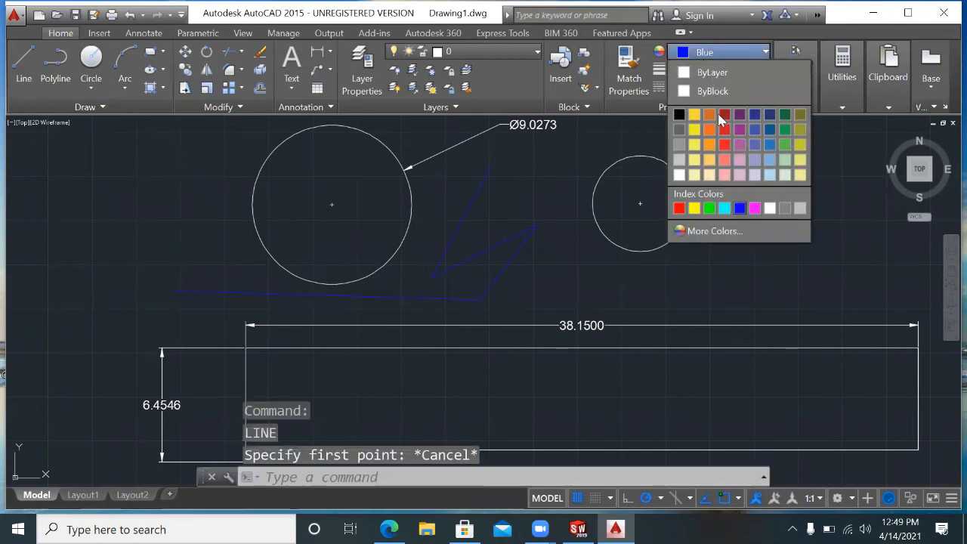
click(800, 160)
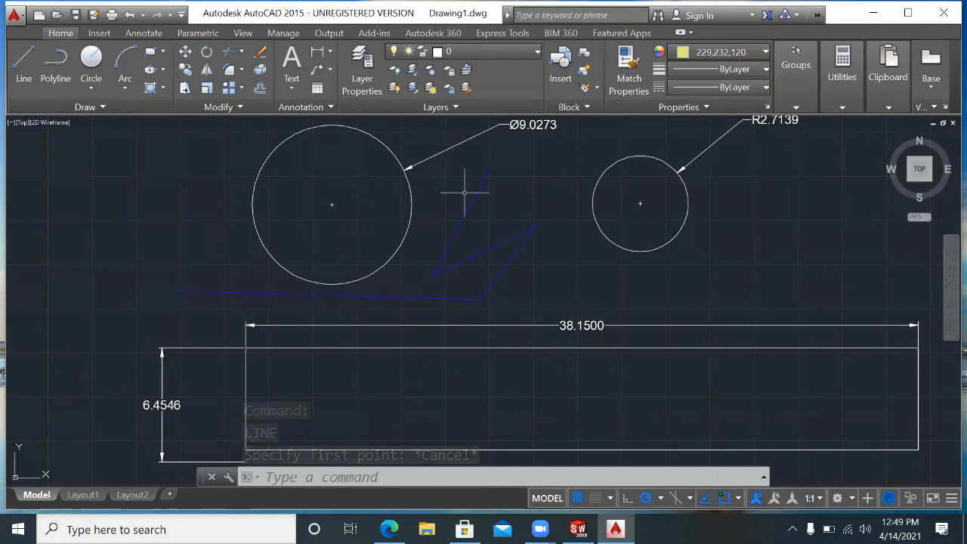
text(rec)
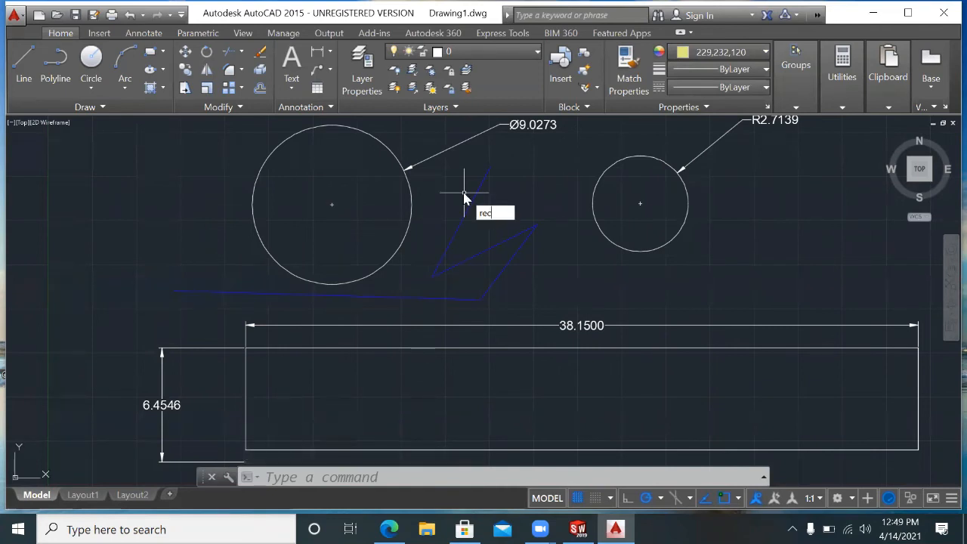
key(Return)
click(596, 266)
click(733, 294)
Set the current lineweight to 2.00 mm and draw a small rectangle to the left of the large circle.
key(Return)
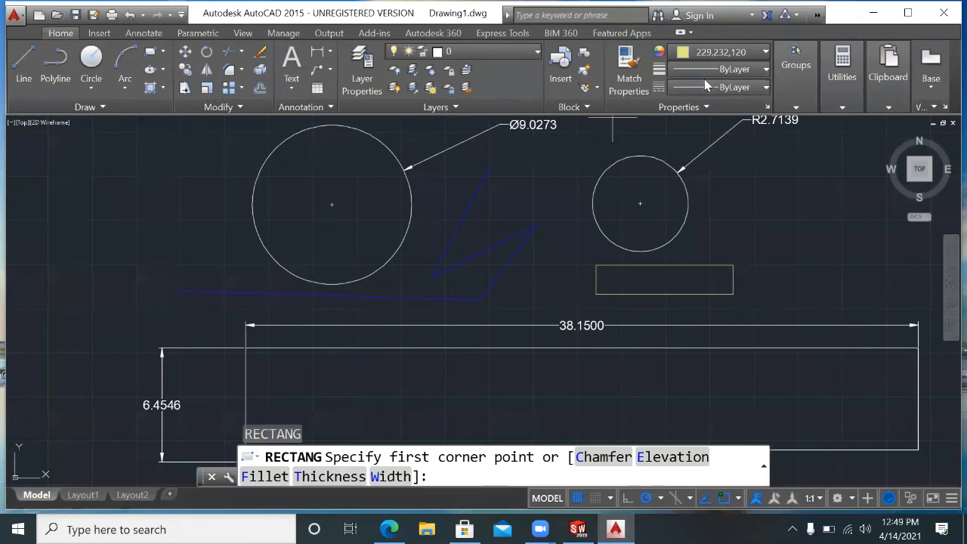
click(724, 70)
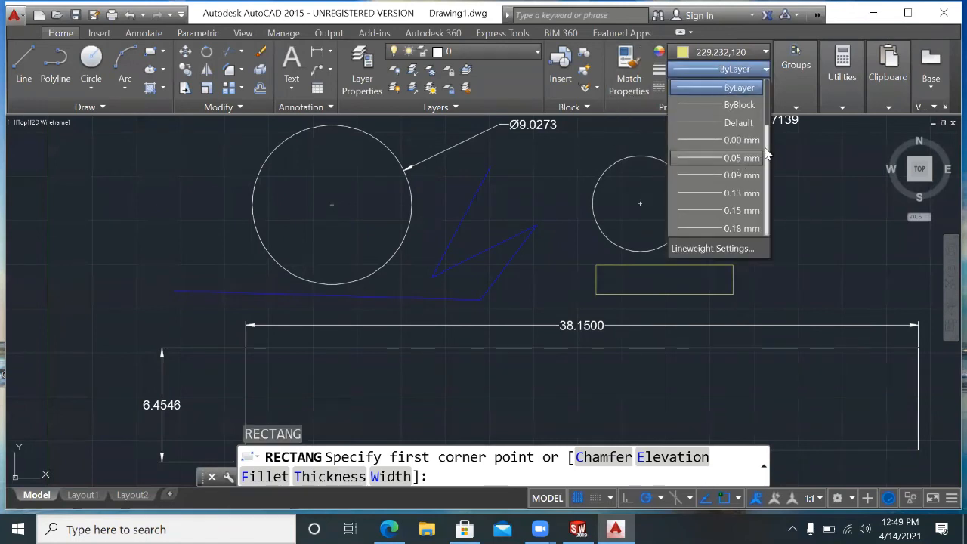
click(767, 159)
click(767, 201)
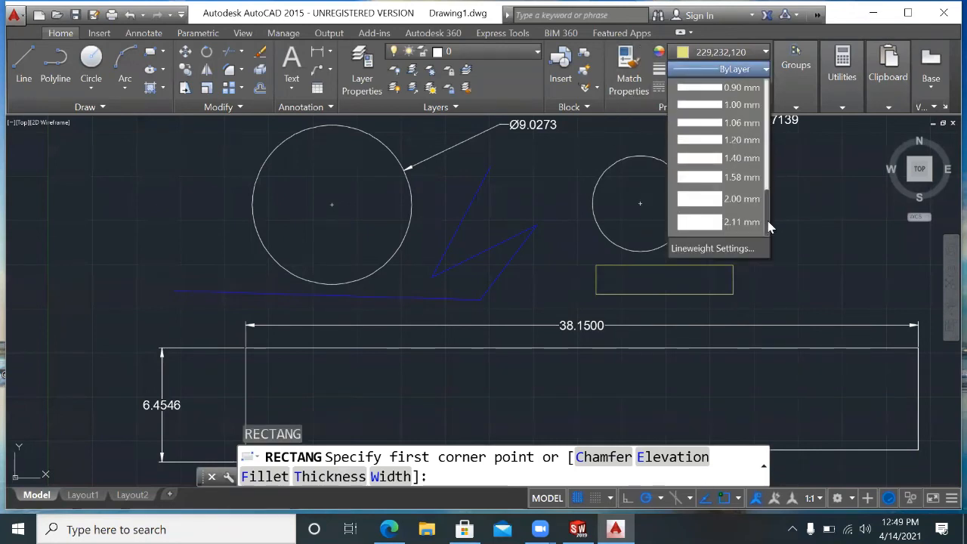
click(727, 210)
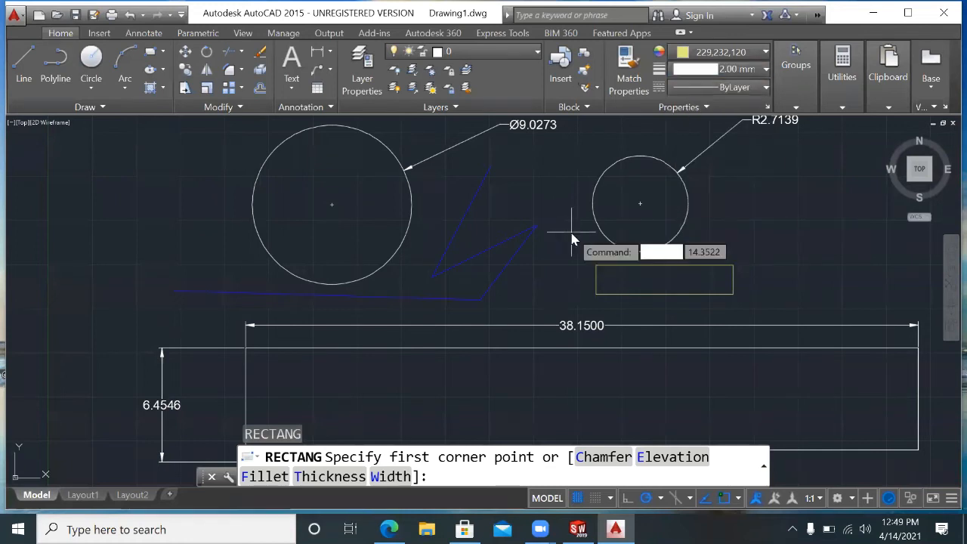
click(69, 189)
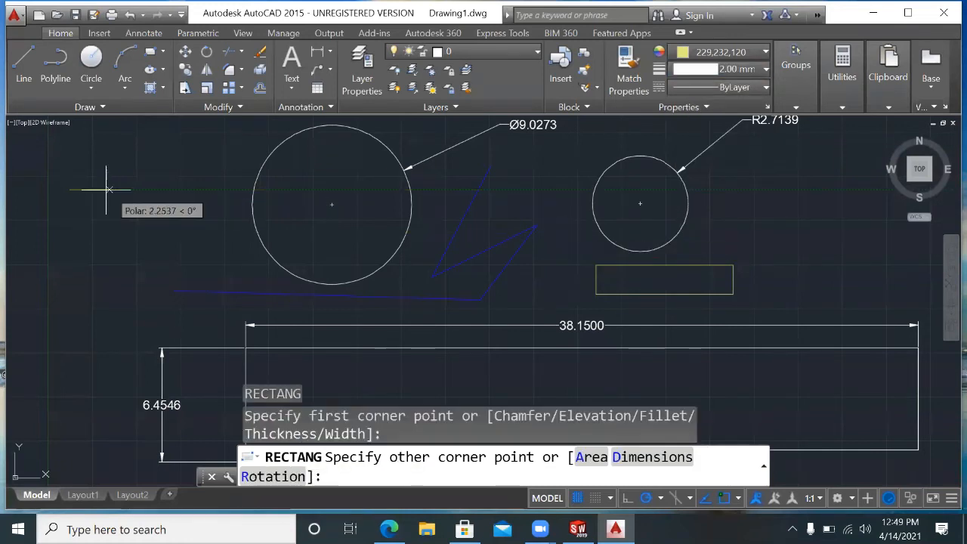
click(188, 213)
key(Return)
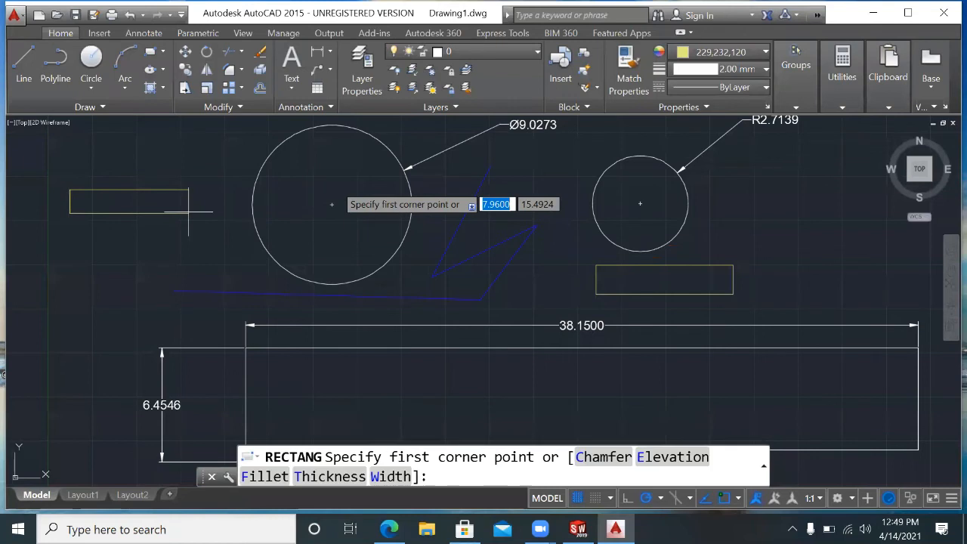
Draw a horizontal line below the small rectangle to the left of the large circle.
key(Escape)
key(Escape)
key(Escape)
key(Escape)
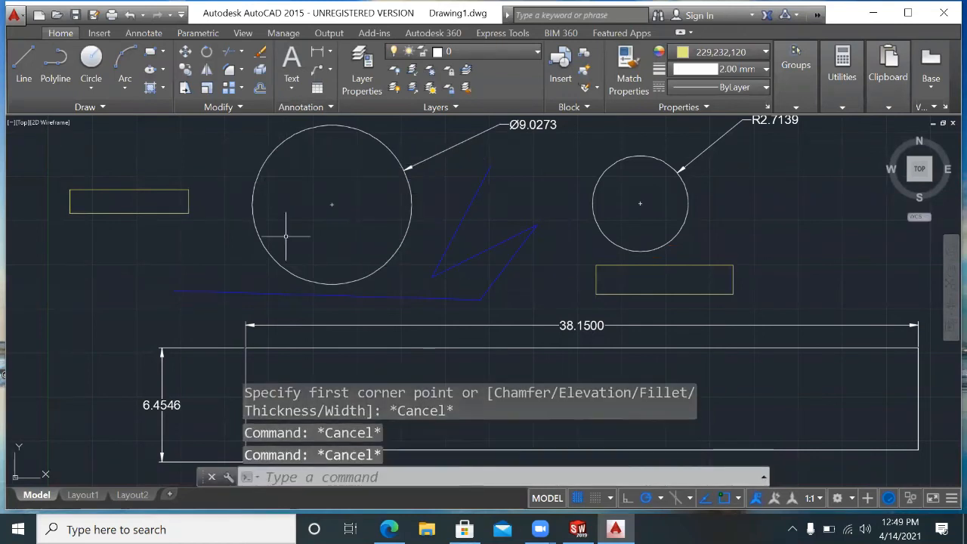
text(l)
key(Return)
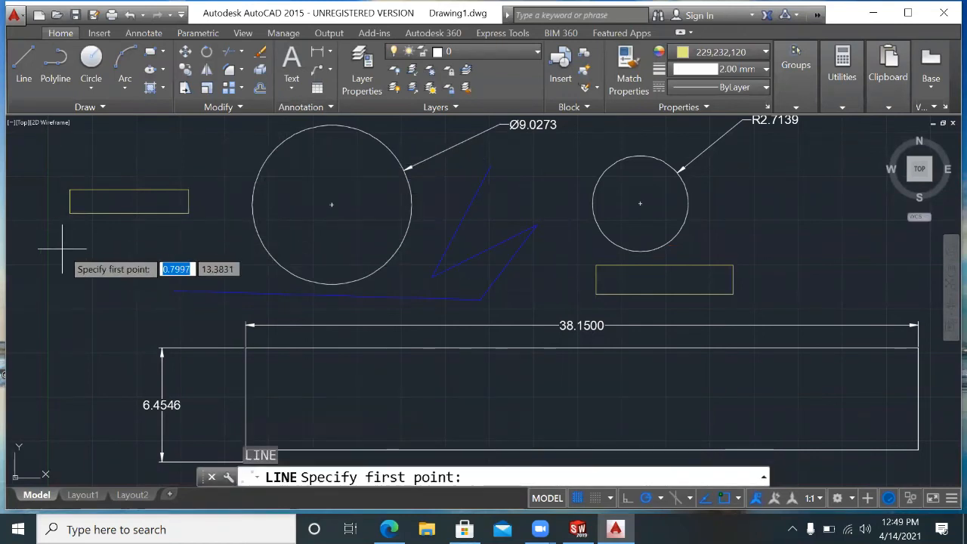
click(67, 250)
click(161, 248)
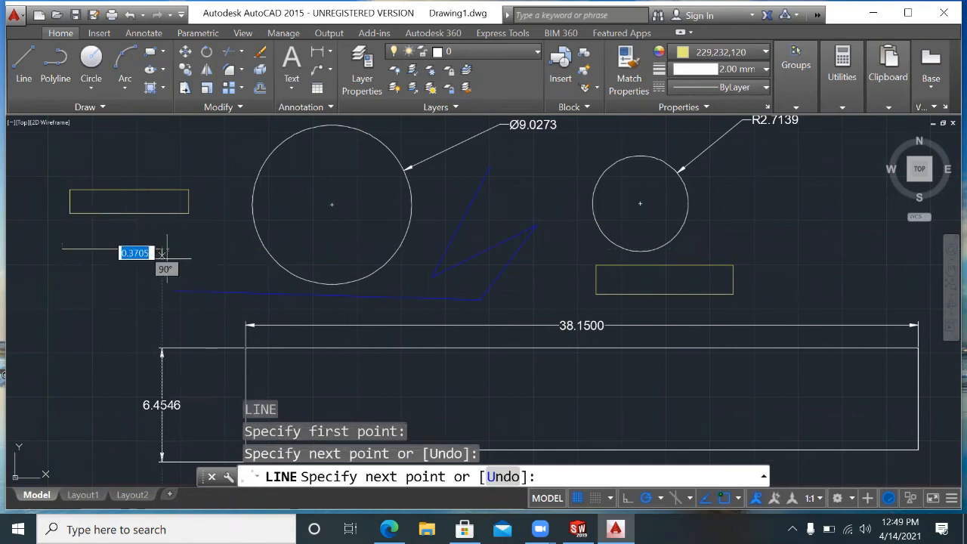
key(Return)
double_click(162, 291)
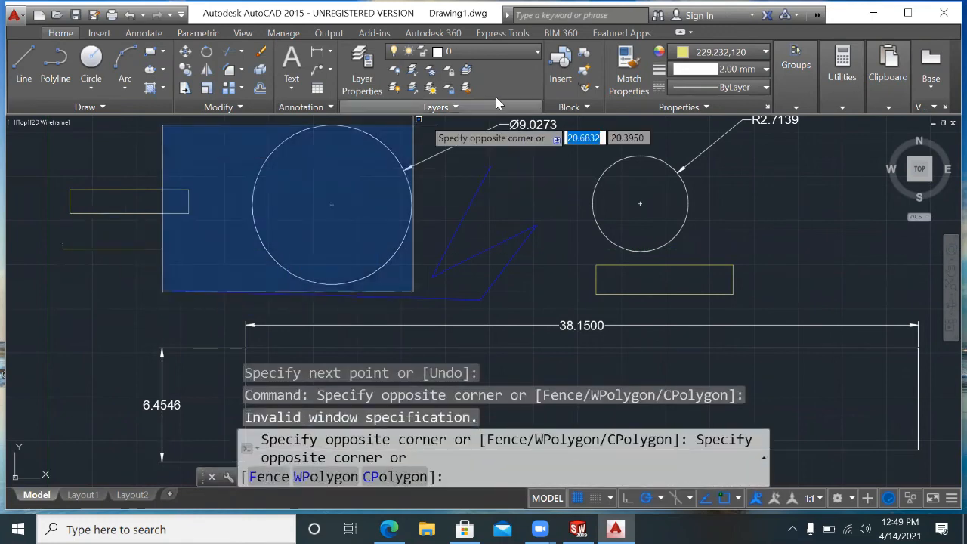
key(Escape)
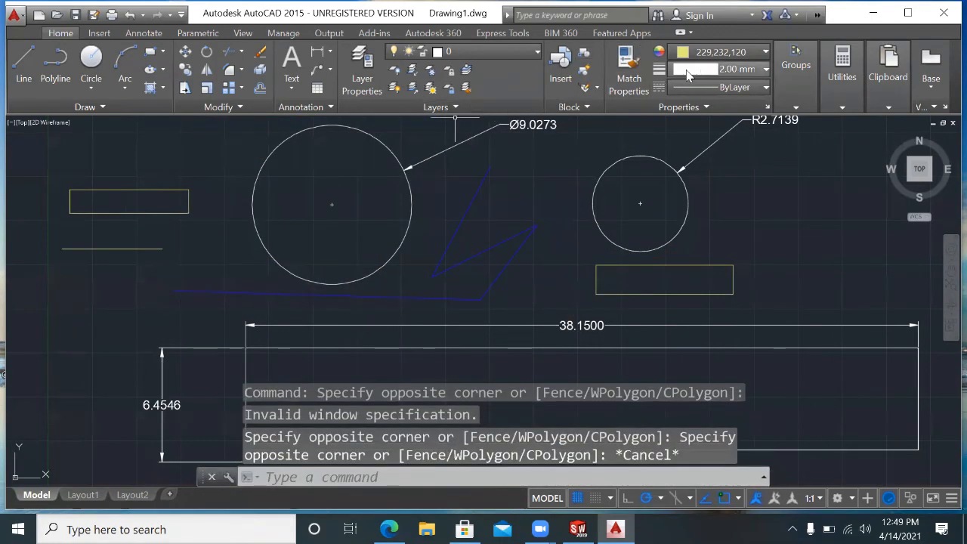
Set the current lineweight to 1.00 mm and look through the linetypes available for new objects.
click(703, 70)
click(703, 106)
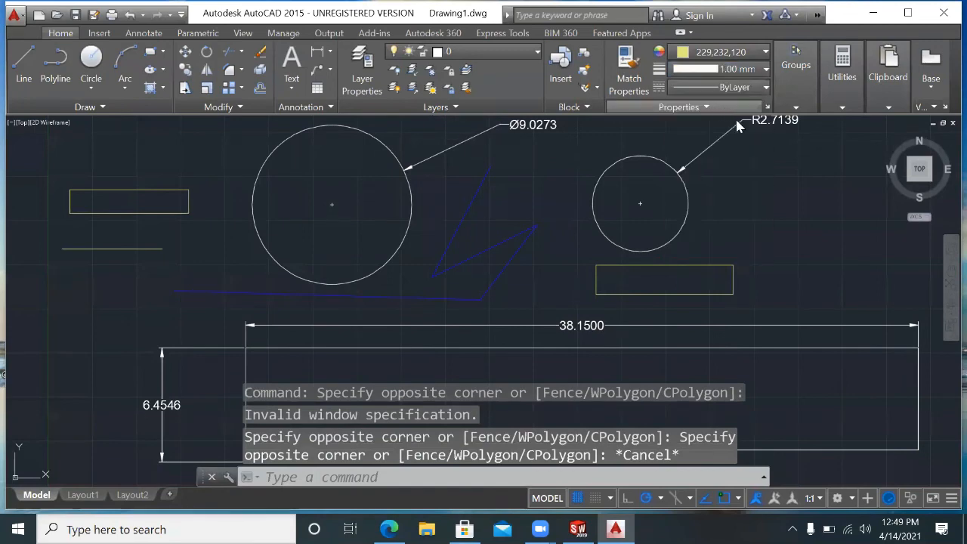
click(741, 89)
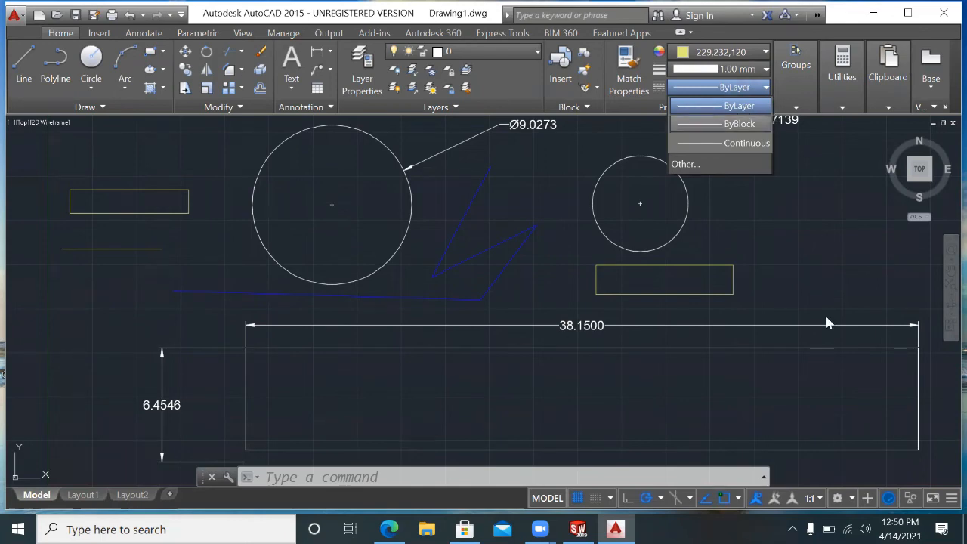
click(674, 86)
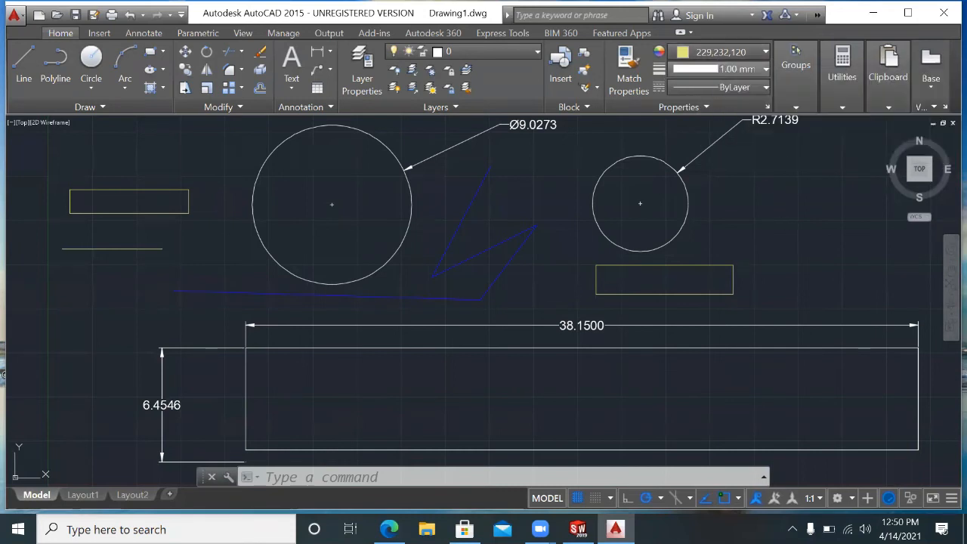
click(813, 235)
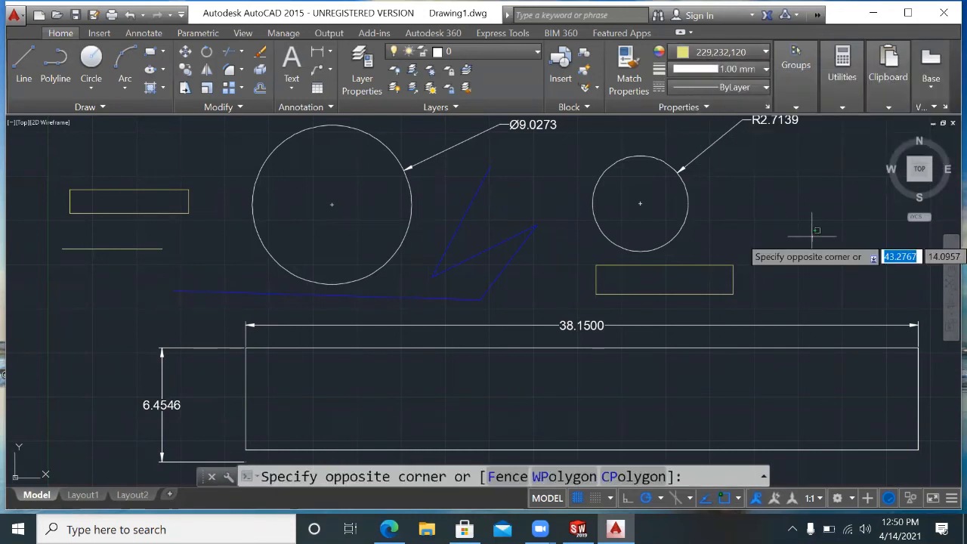
key(Escape)
key(Escape)
key(Escape)
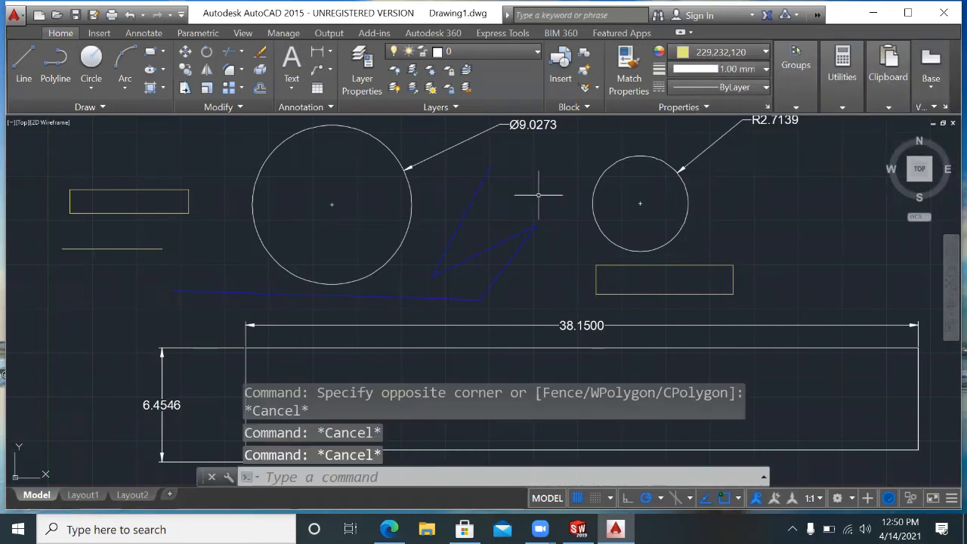
Open the Layer Properties Manager, widen it to show all layer columns and place it over the middle of the drawing.
click(375, 79)
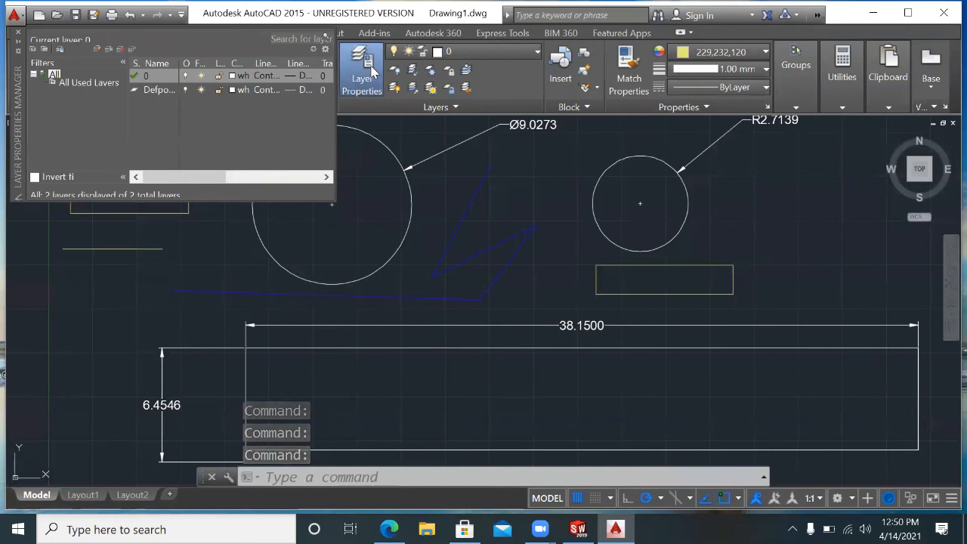
click(296, 146)
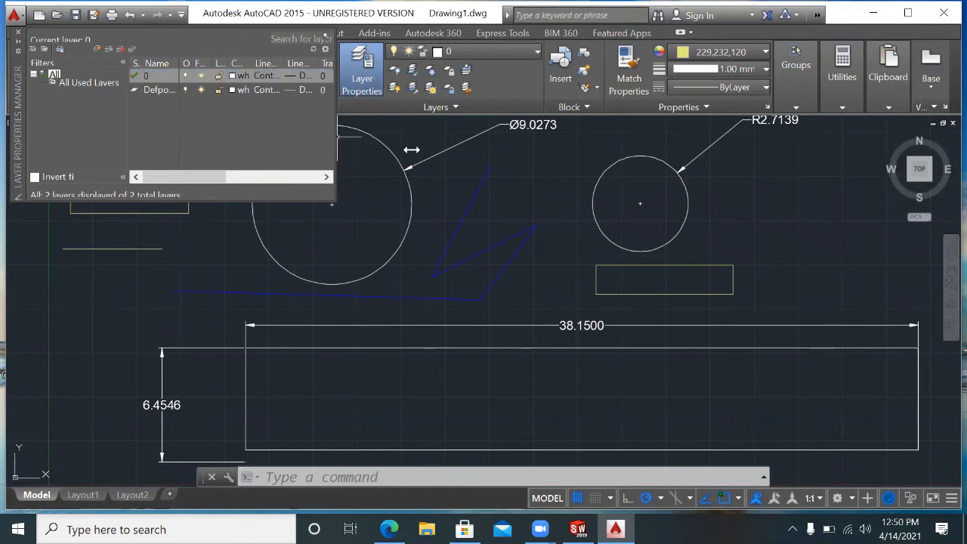
drag(450, 150, 730, 151)
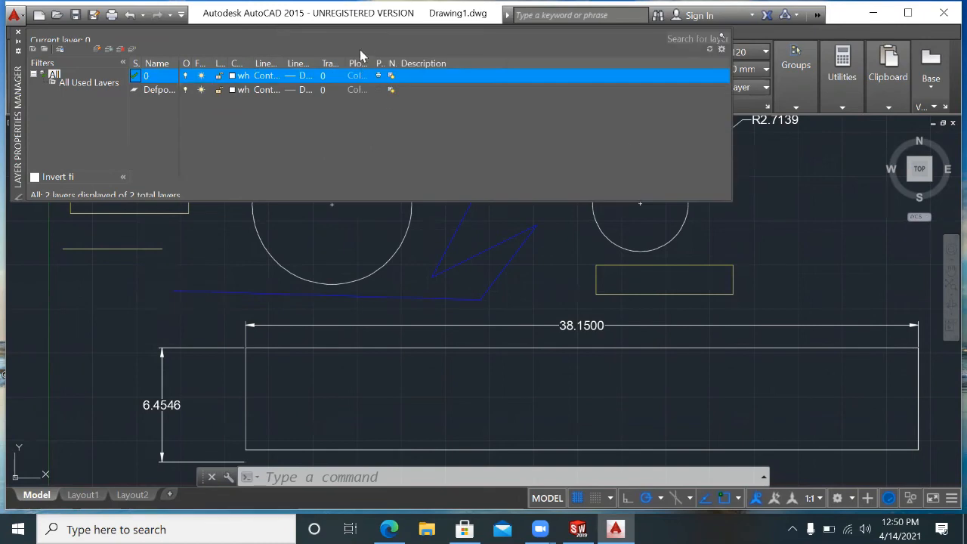
drag(13, 65, 119, 230)
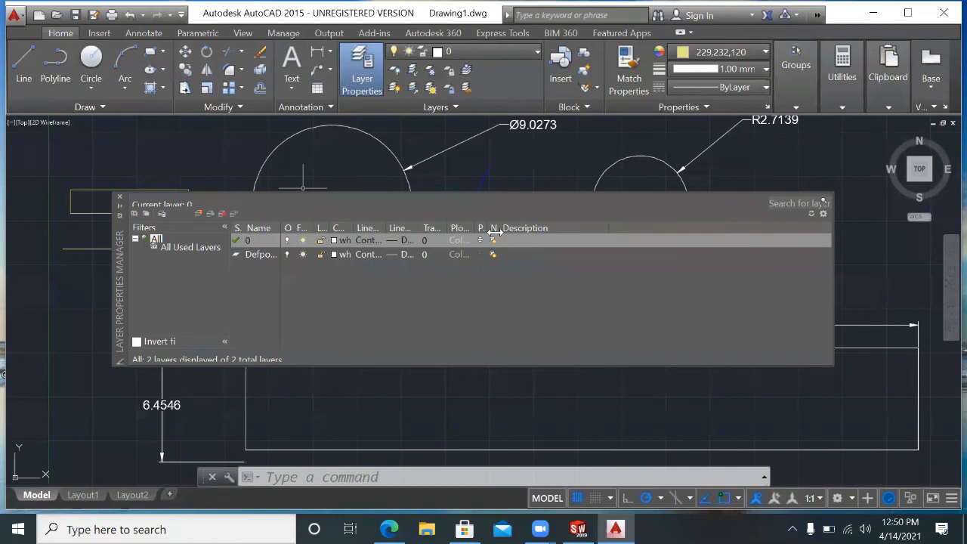
click(843, 76)
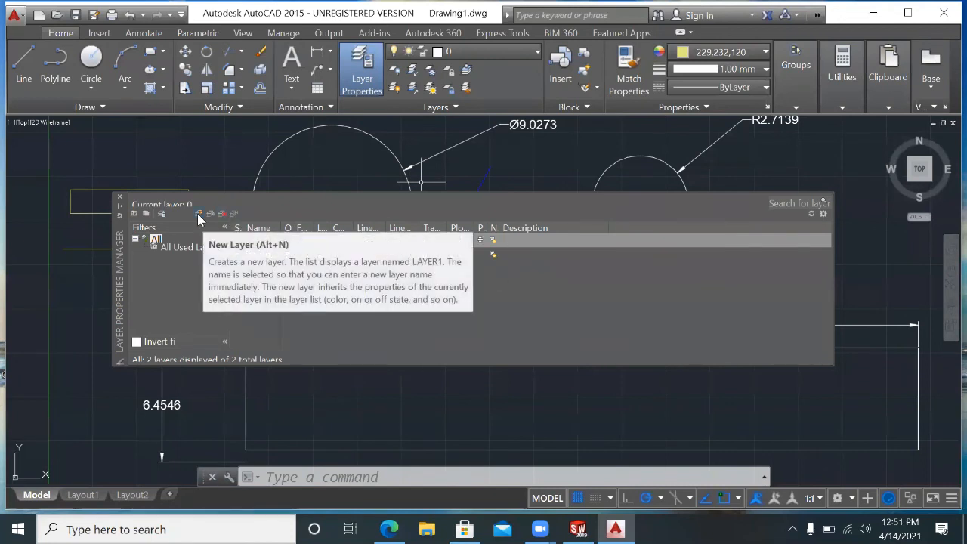
Create five new layers with the default names Layer1 to Layer5.
click(199, 216)
click(198, 216)
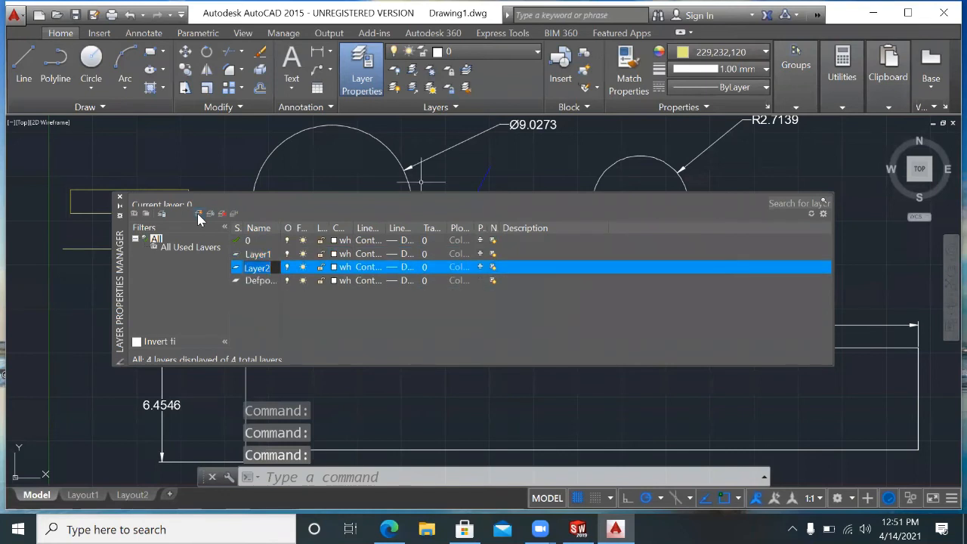
click(199, 217)
click(199, 216)
click(199, 216)
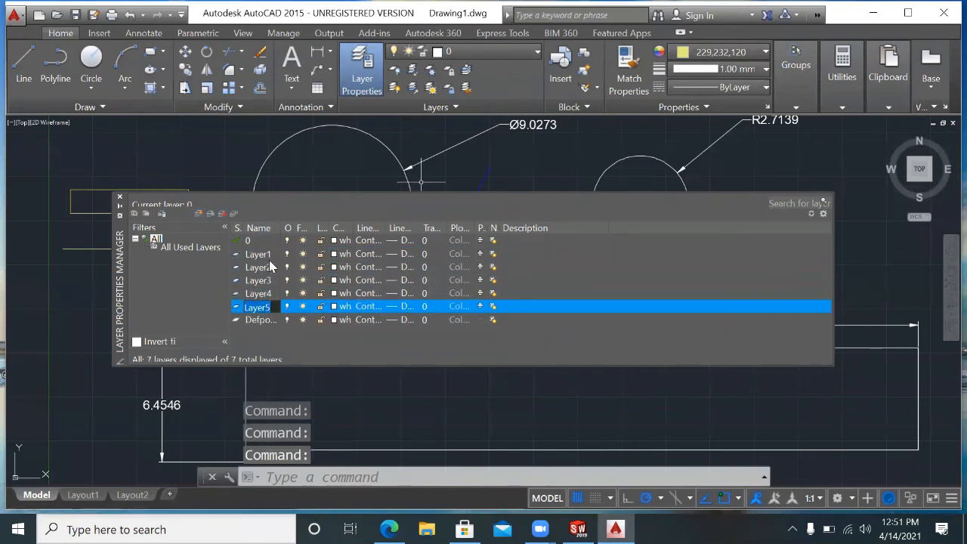
Rename Layer5 as boundry.
right_click(264, 307)
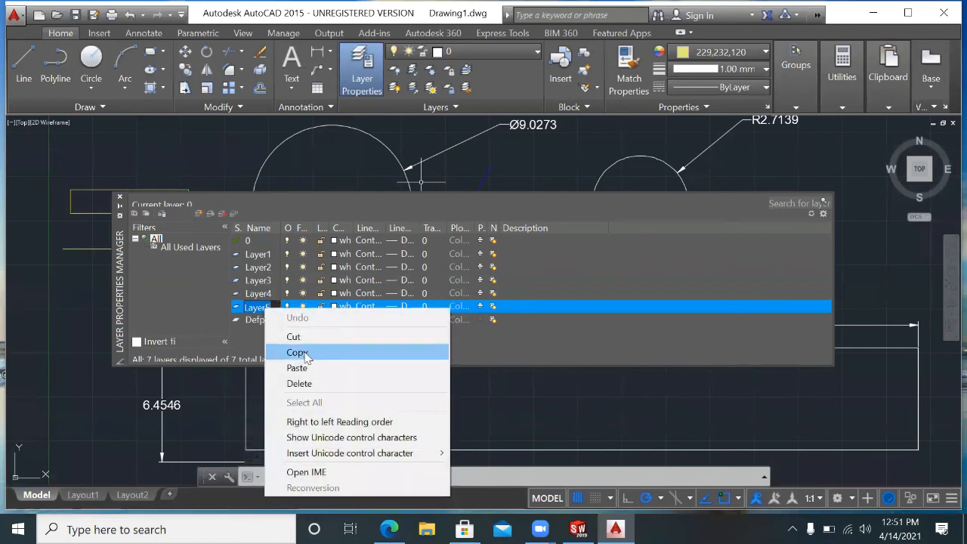
click(274, 303)
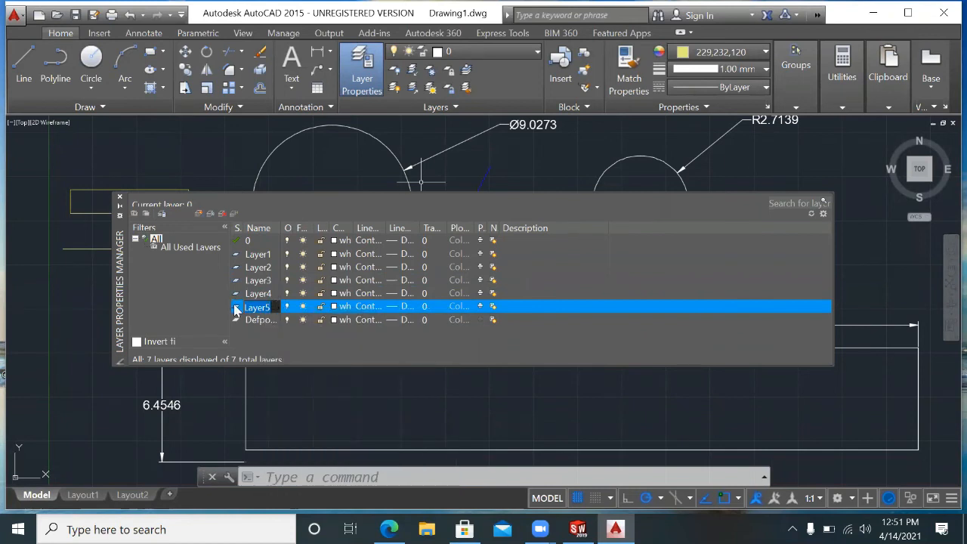
text(boundry)
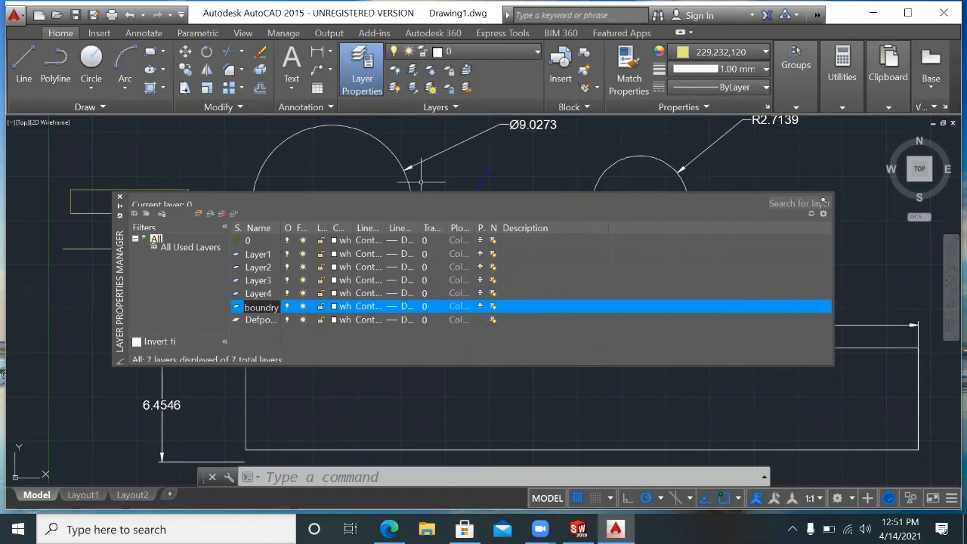
click(575, 280)
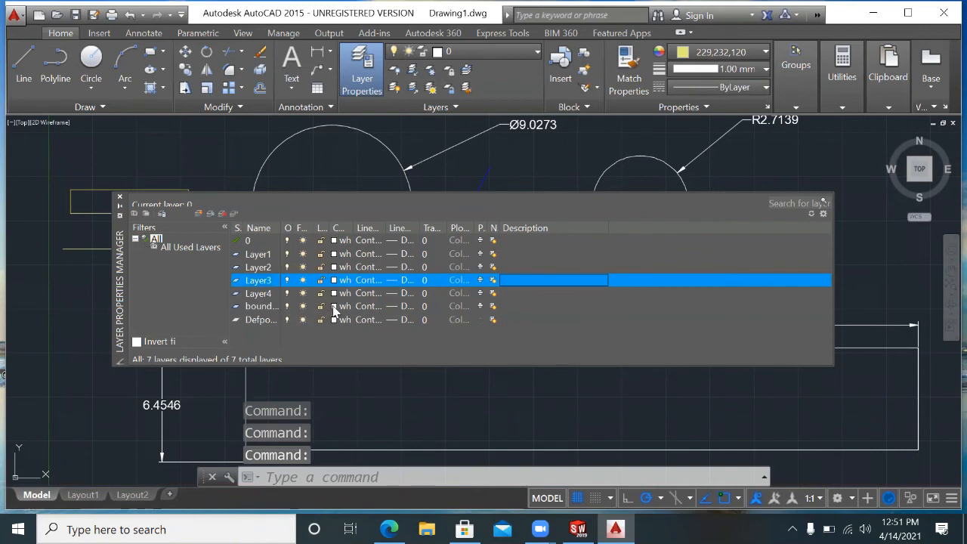
Set the boundry layer's colour to red and give the layer a heavier lineweight.
click(334, 308)
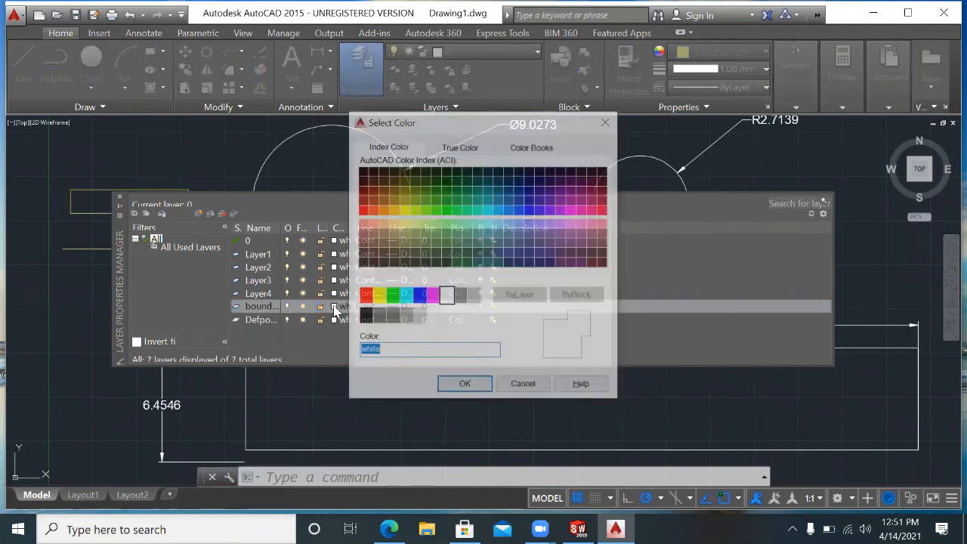
click(365, 295)
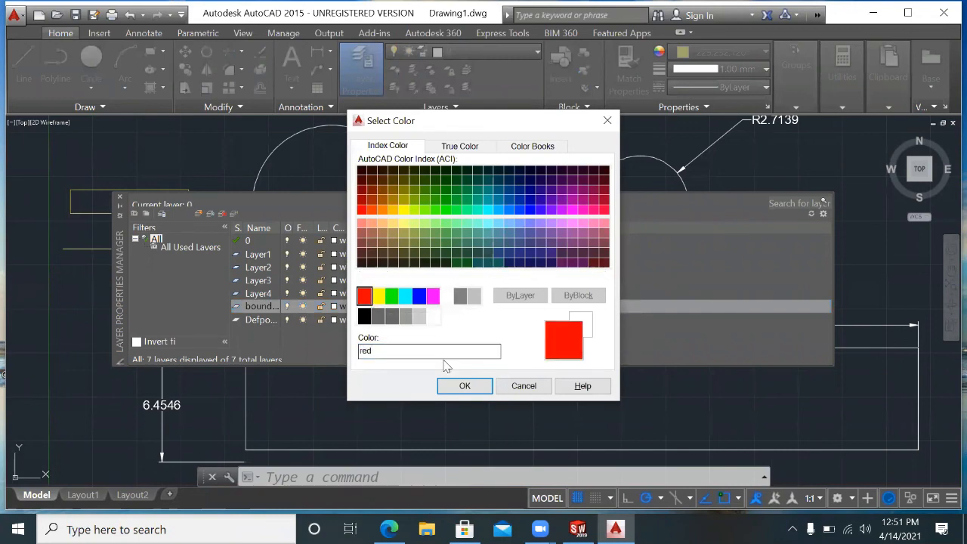
click(465, 386)
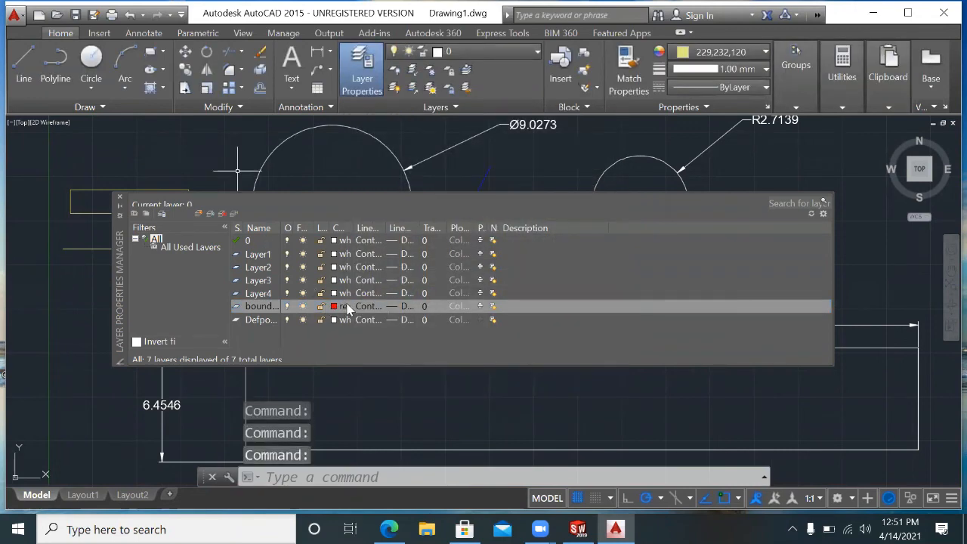
click(396, 307)
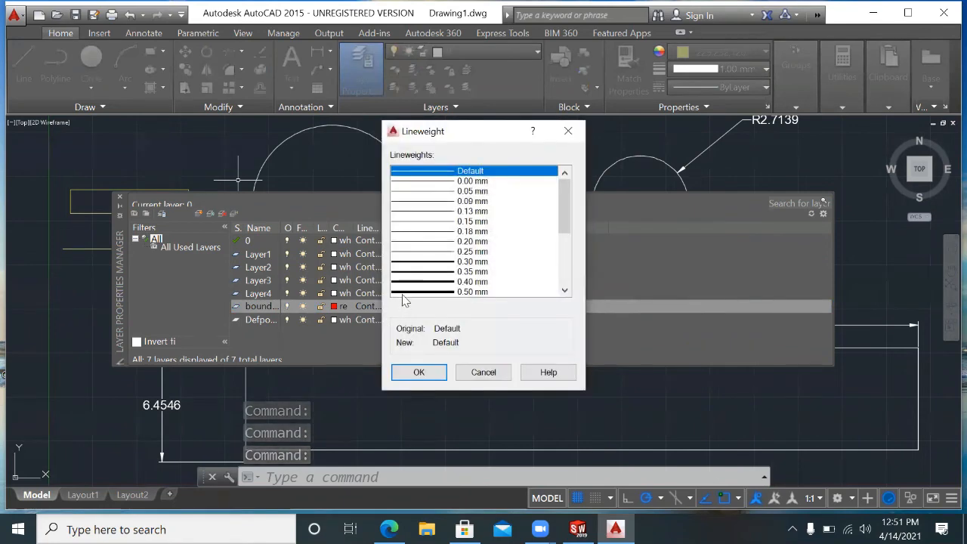
click(453, 251)
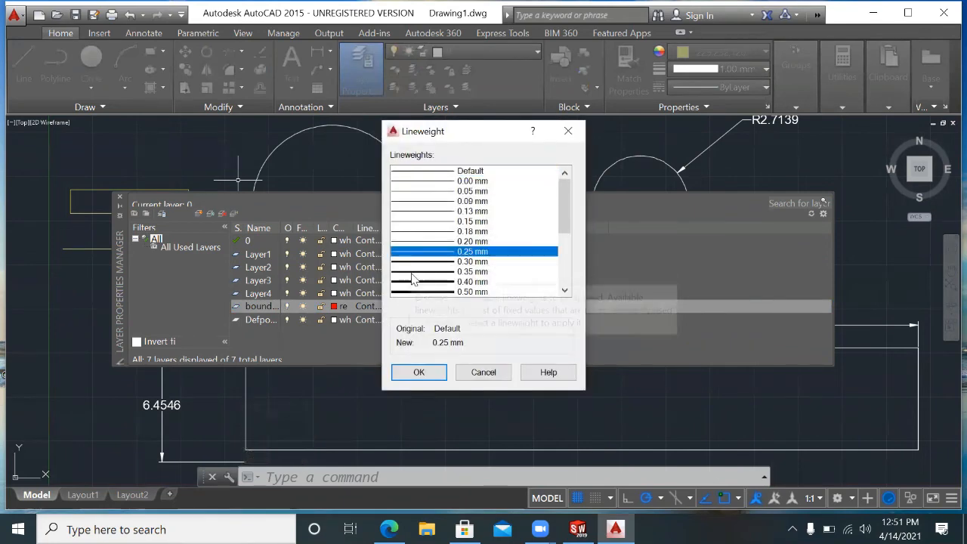
click(415, 287)
click(420, 369)
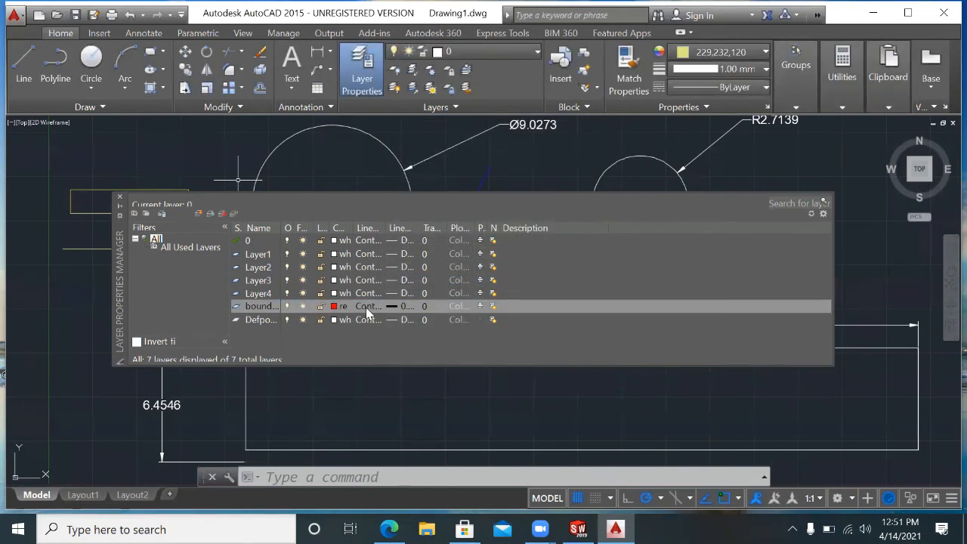
Examine the linetypes available to load from acad.lin for the boundry layer.
click(368, 312)
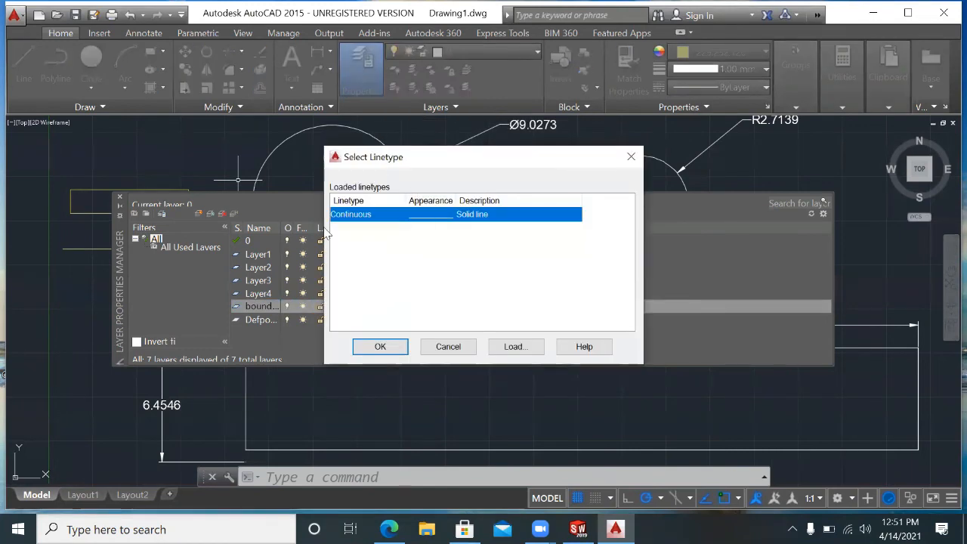
click(528, 350)
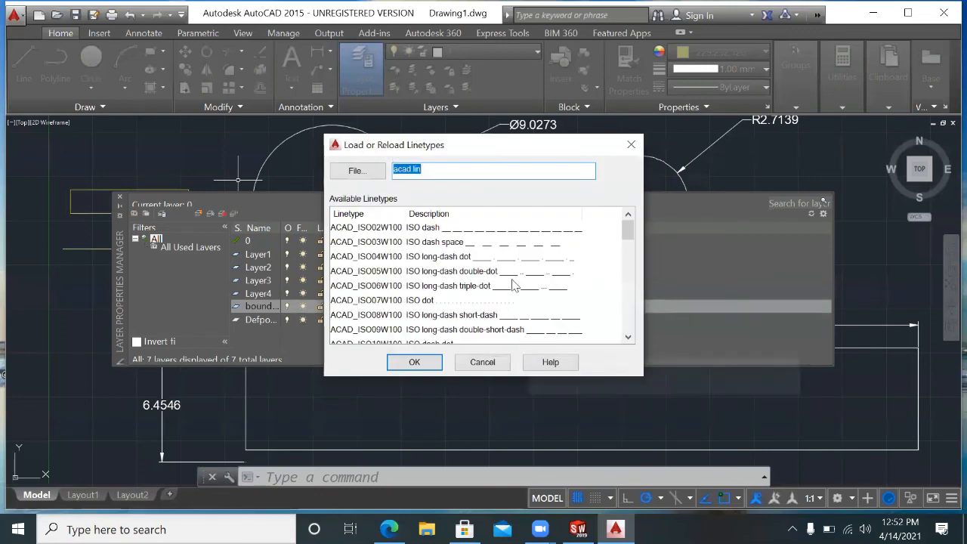
scroll(634, 283, down, 3)
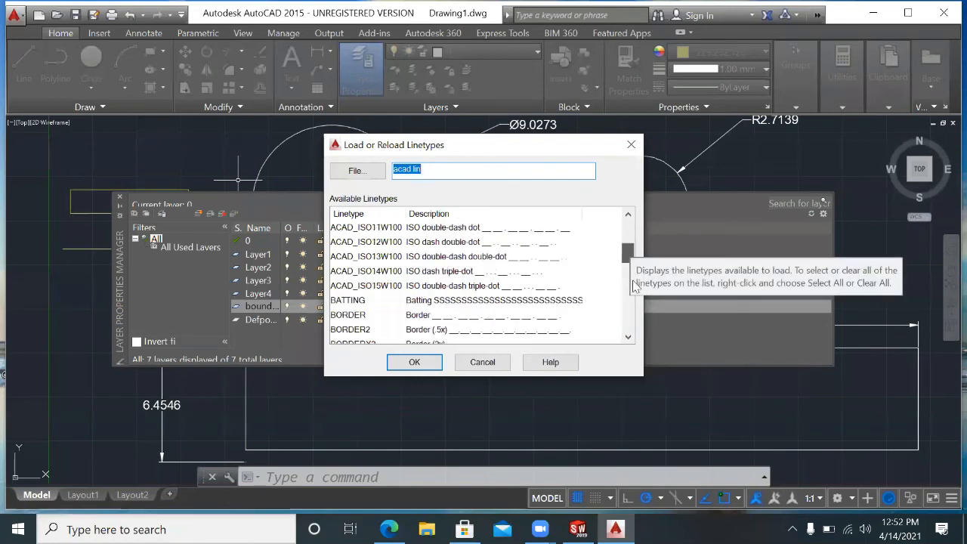
scroll(635, 291, down, 10)
scroll(645, 309, up, 8)
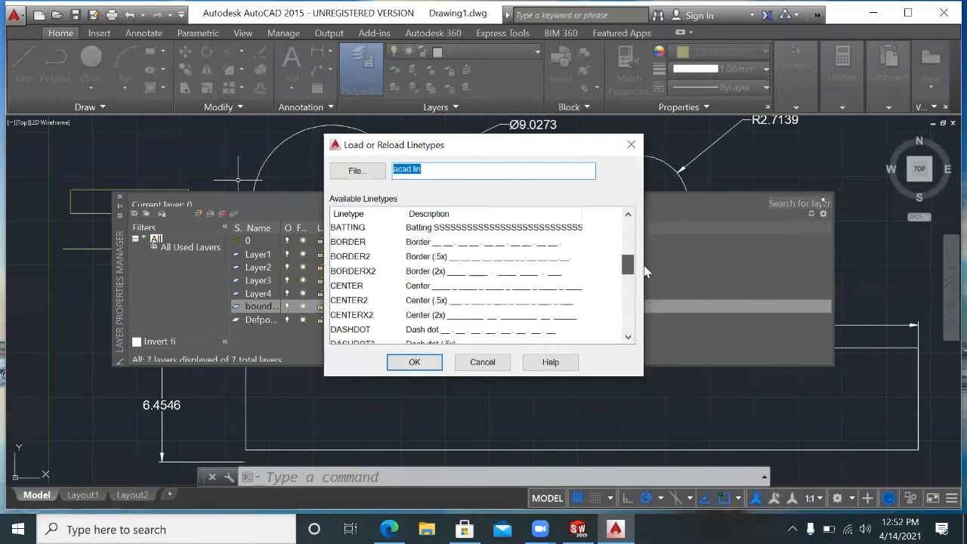
scroll(644, 272, up, 5)
scroll(646, 276, down, 5)
scroll(648, 278, down, 6)
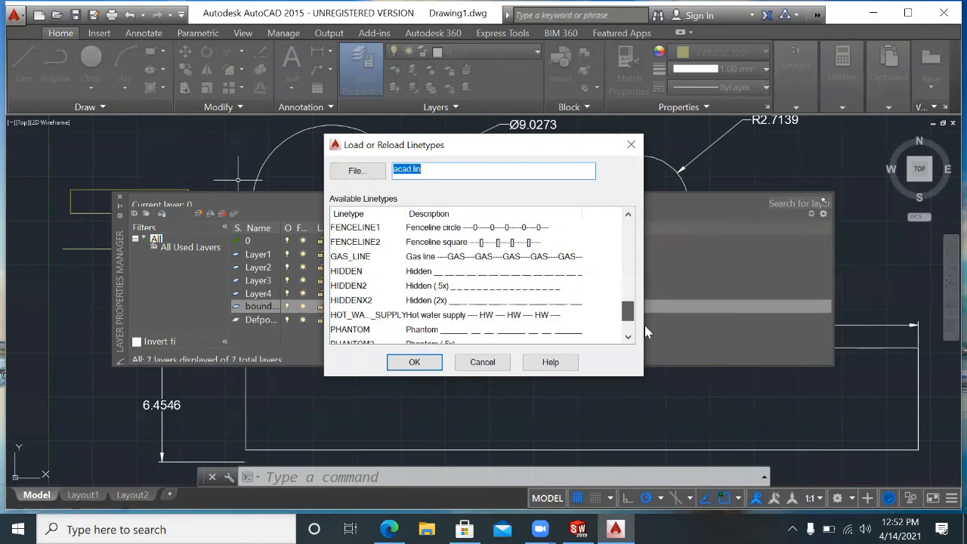
scroll(646, 331, down, 2)
scroll(646, 331, up, 15)
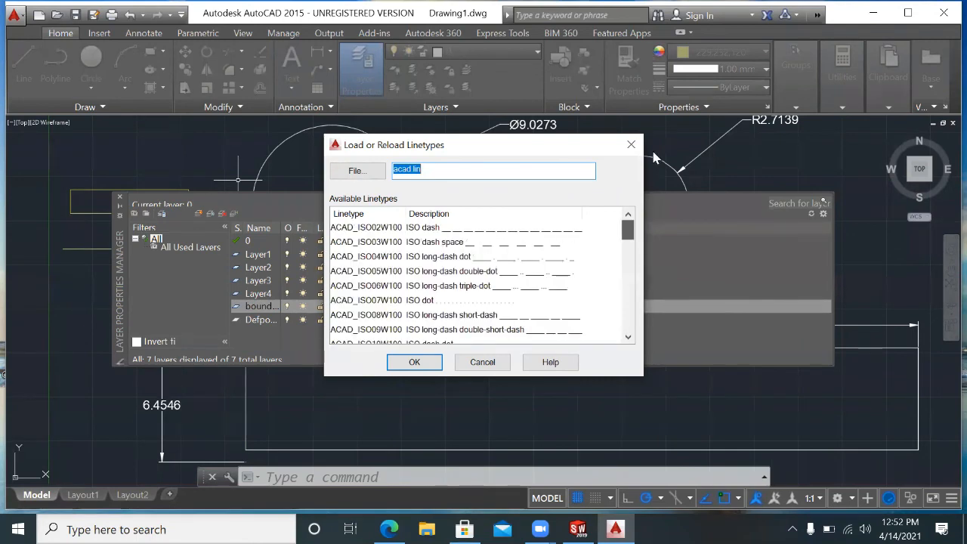
Try to load a linetype from acad.lin without selecting one, and keep Continuous as the boundry layer's linetype.
click(412, 362)
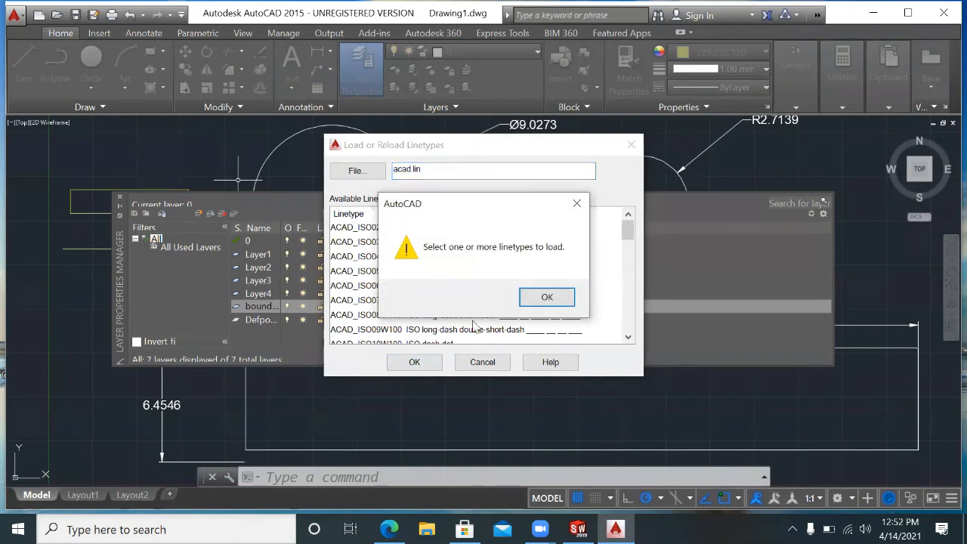
click(544, 297)
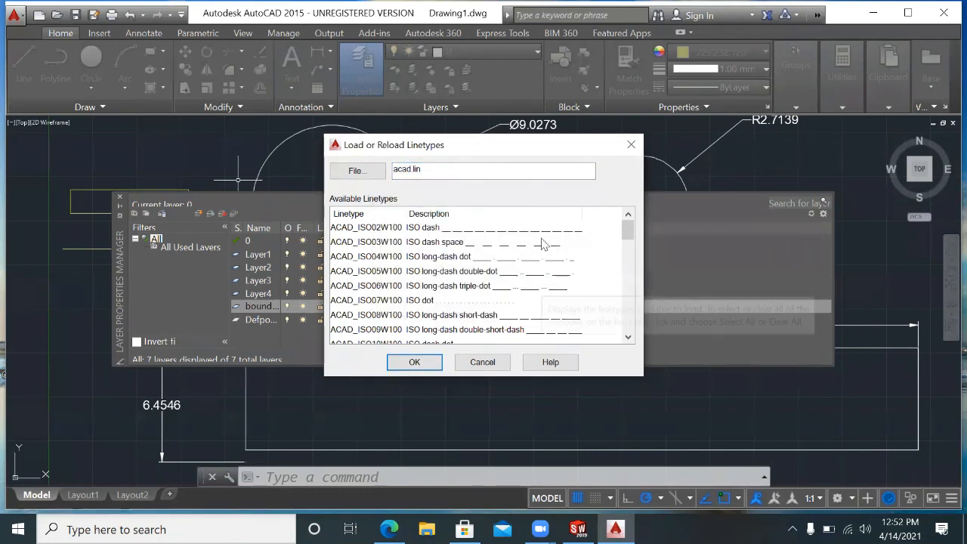
click(415, 362)
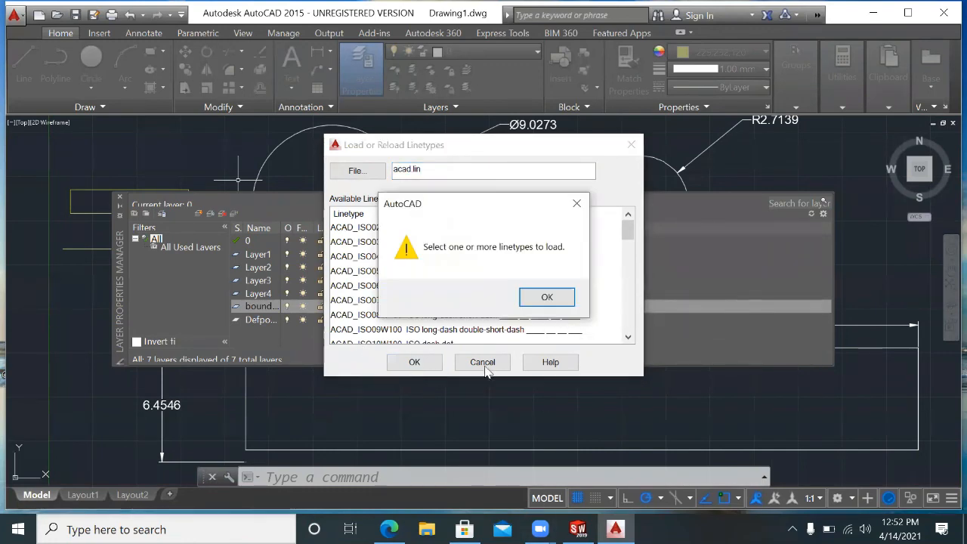
click(545, 297)
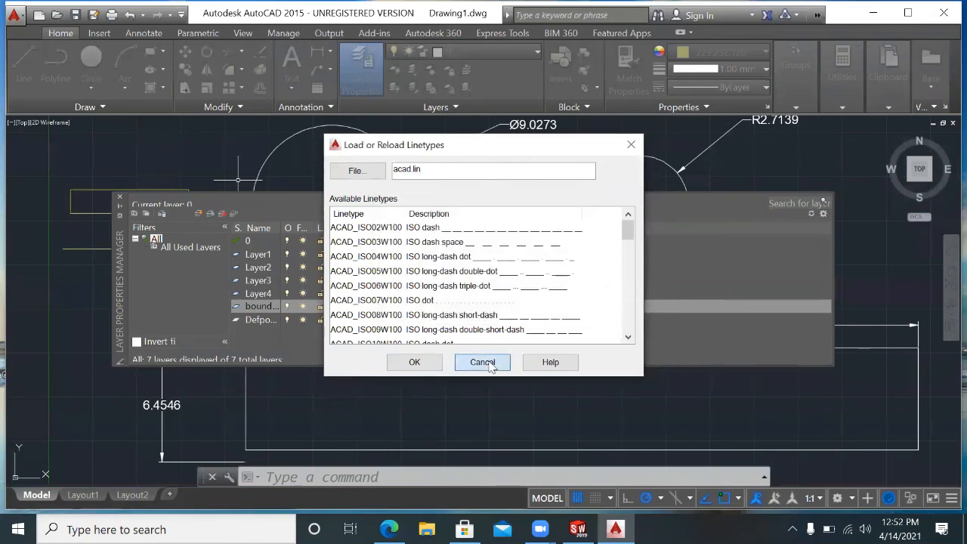
click(483, 361)
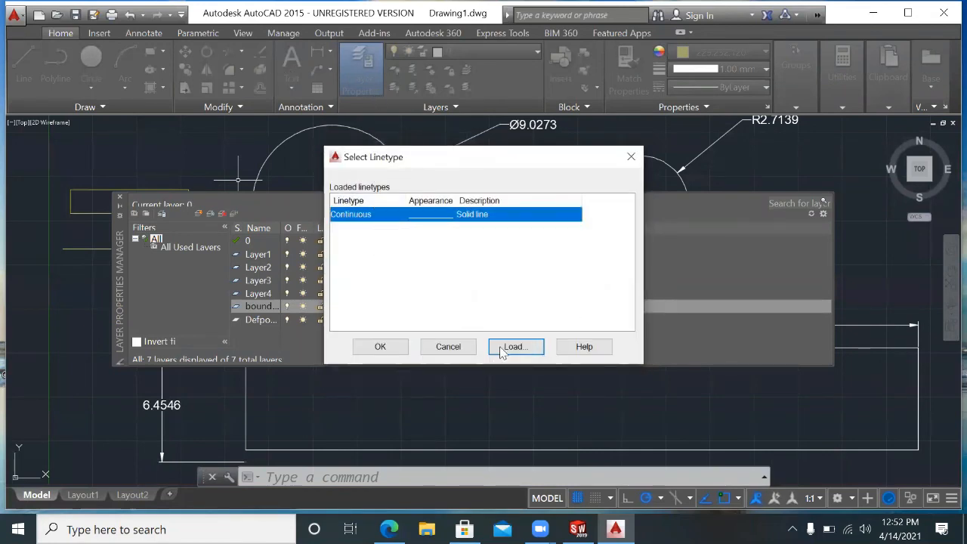
click(380, 346)
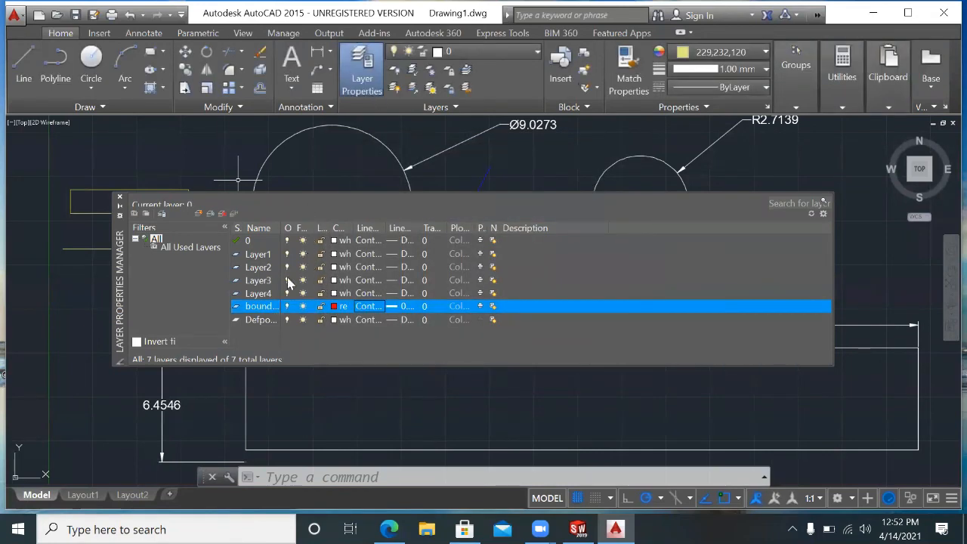
Keep Layer4's lineweight at Default, and load the ACAD_ISO02W100 linetype and assign it to Layer4.
click(265, 294)
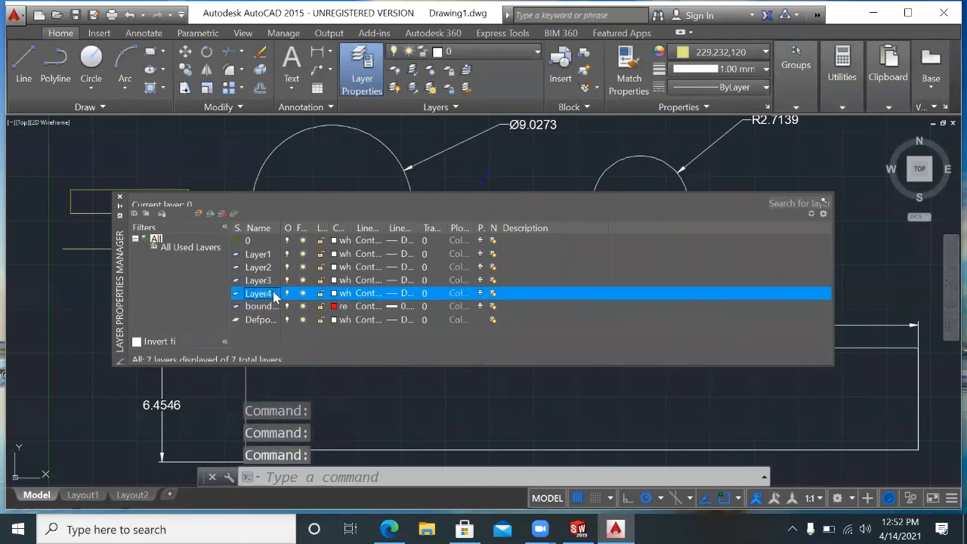
click(401, 294)
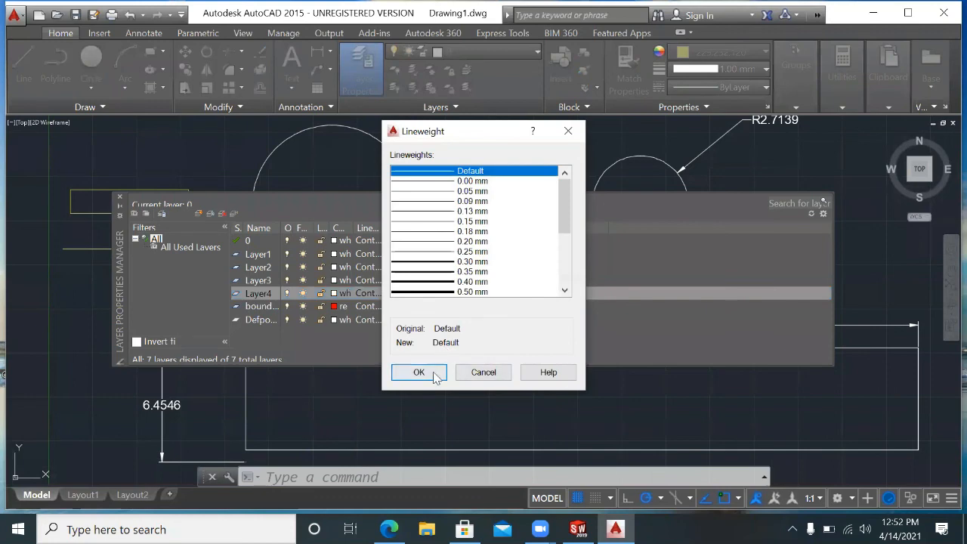
click(433, 372)
click(361, 295)
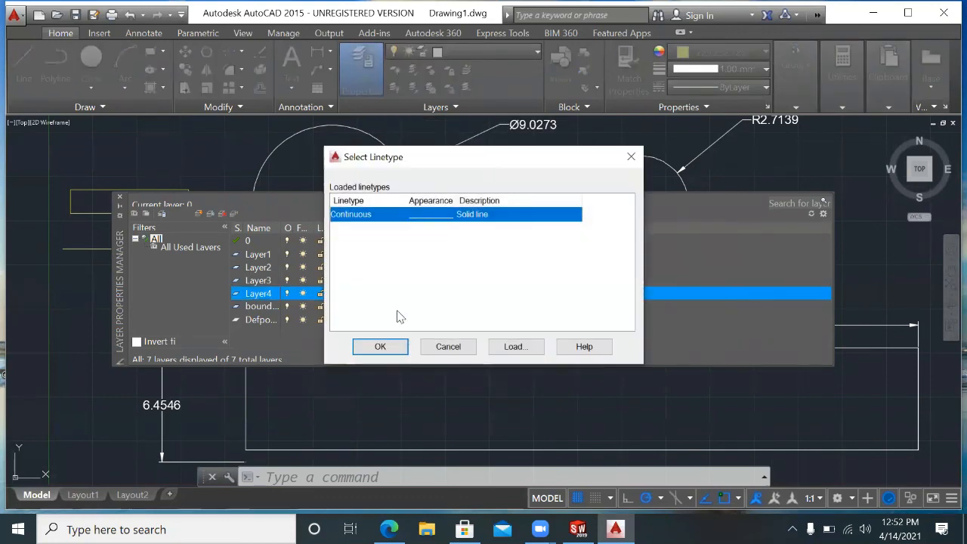
click(504, 345)
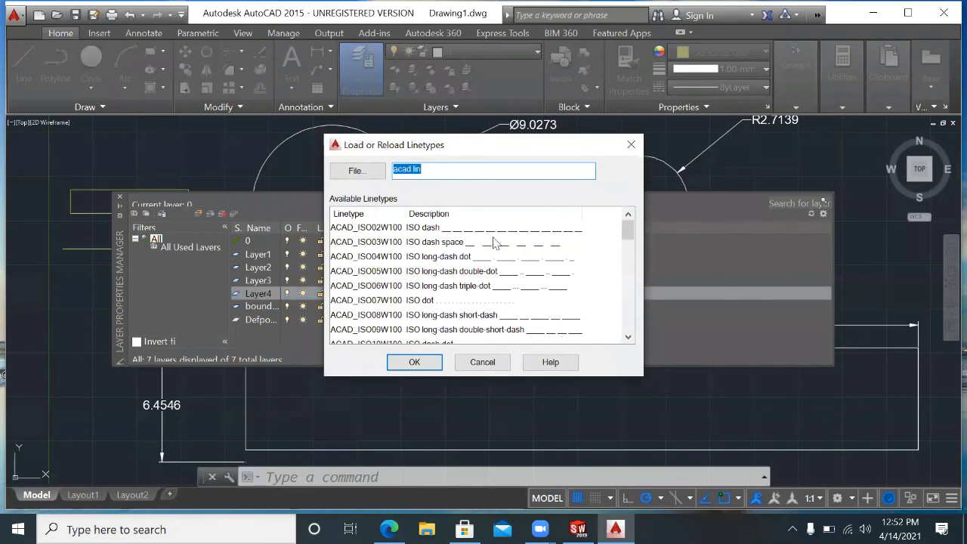
click(491, 232)
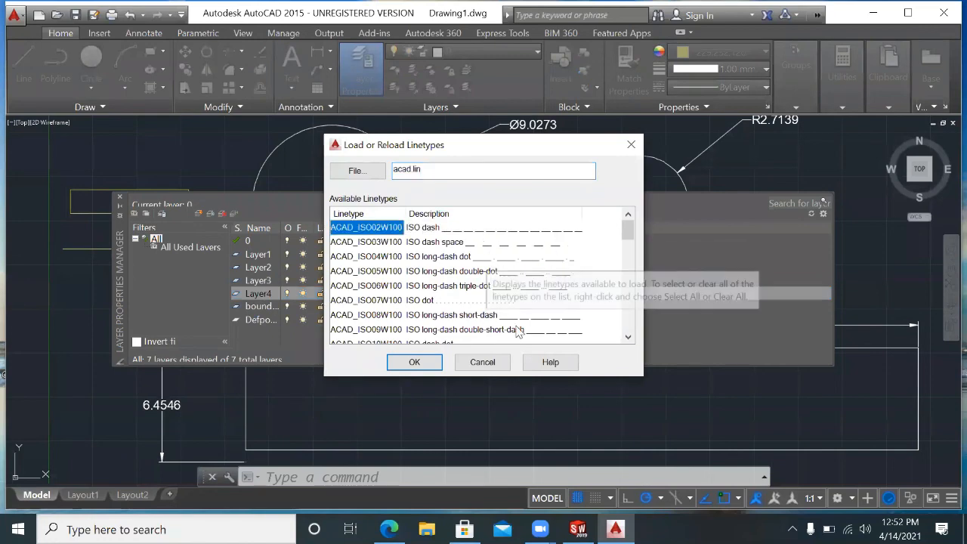
click(416, 364)
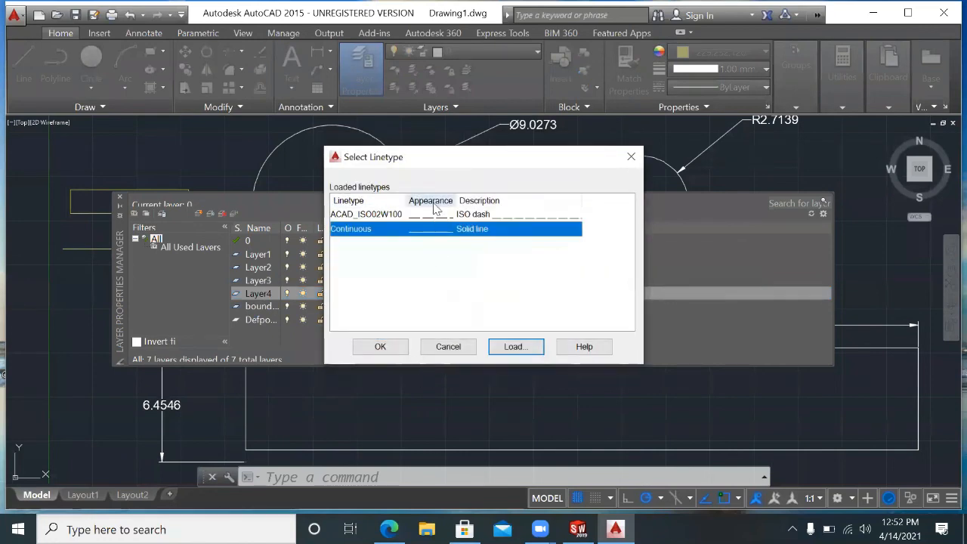
click(434, 216)
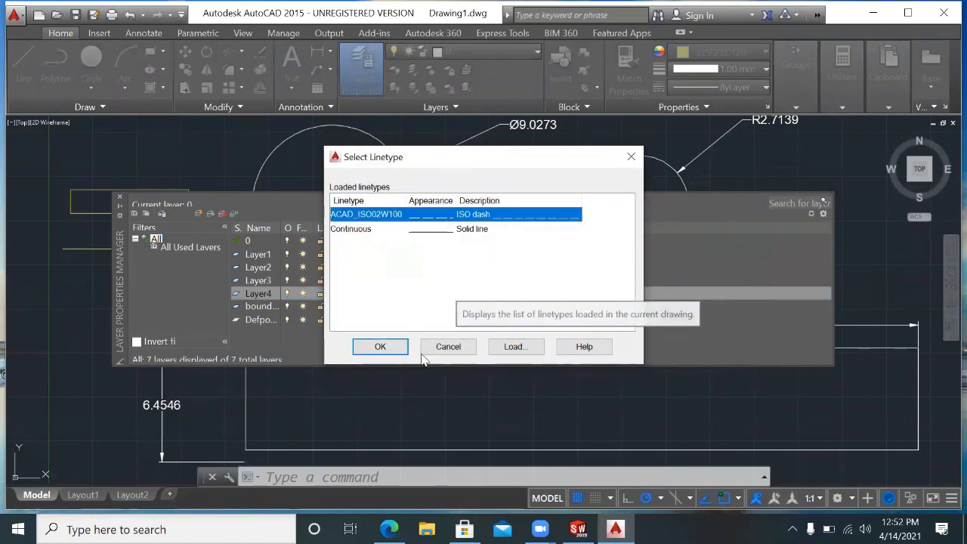
click(380, 349)
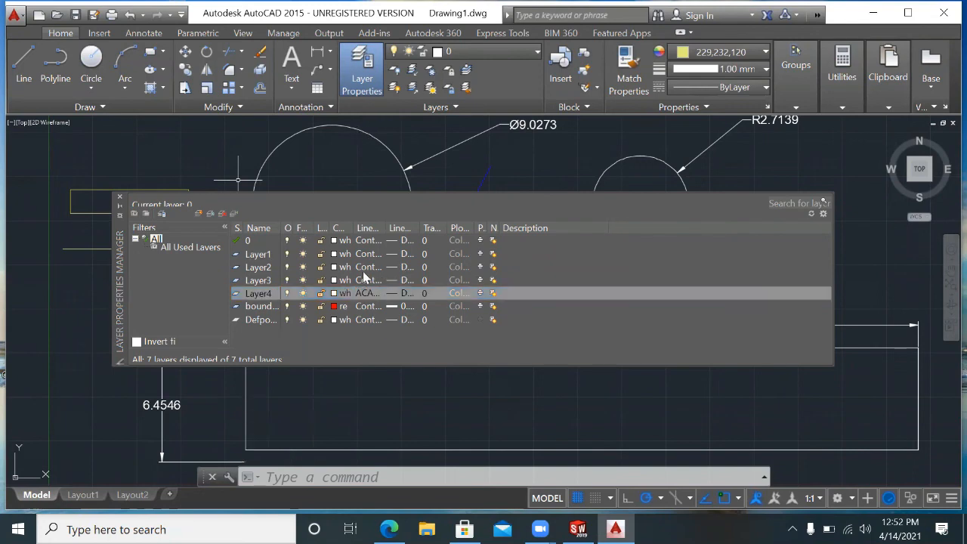
Set Layer4's colour to cyan.
click(342, 294)
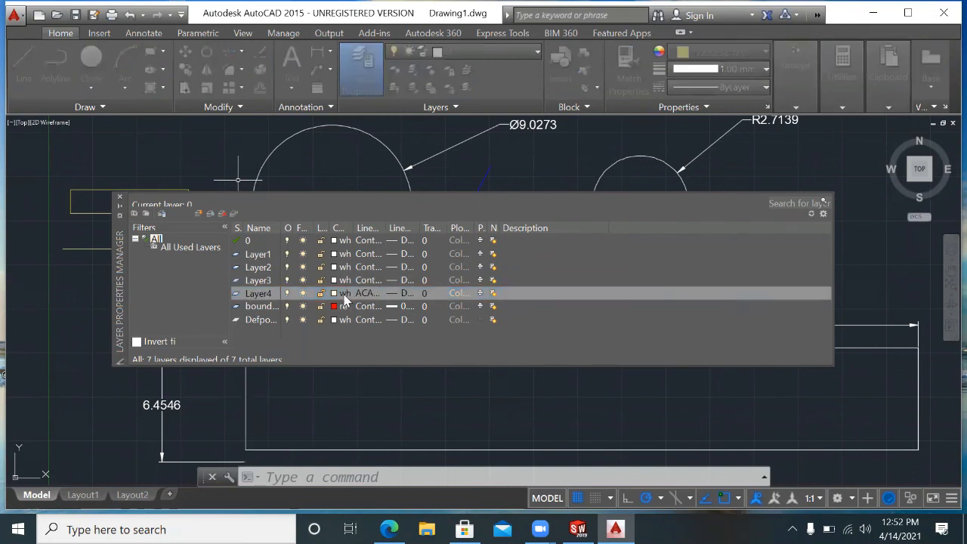
click(405, 295)
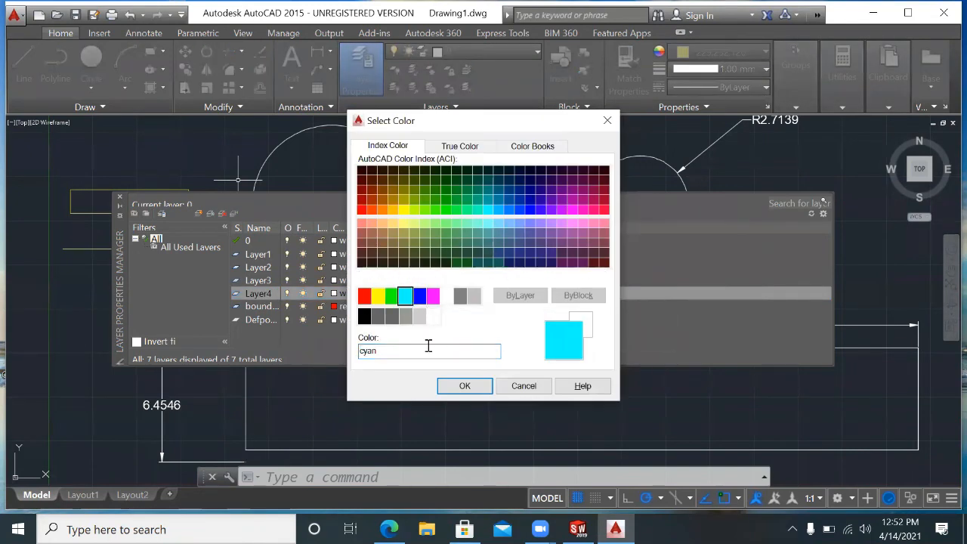
click(465, 386)
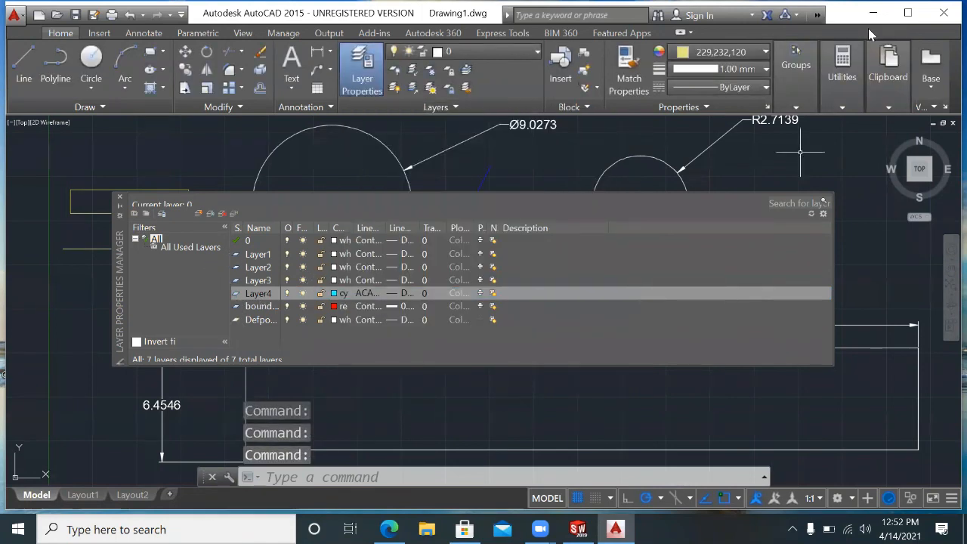
Make boundry the current layer and close the Layer Properties Manager.
click(786, 59)
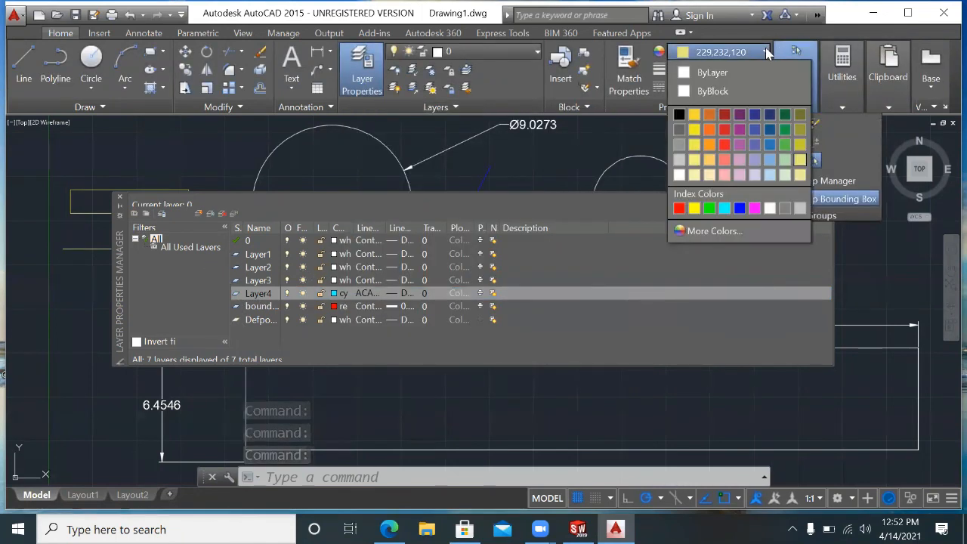
click(508, 53)
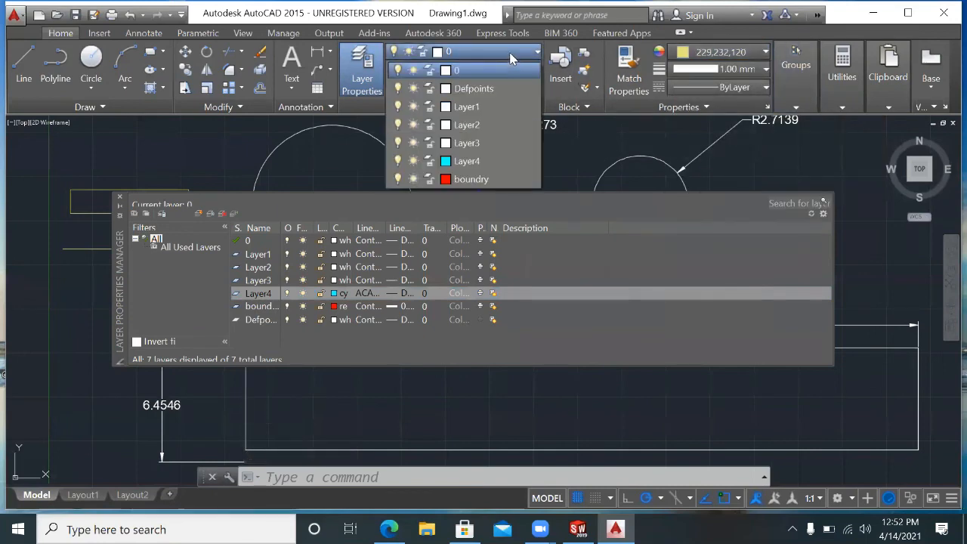
click(469, 109)
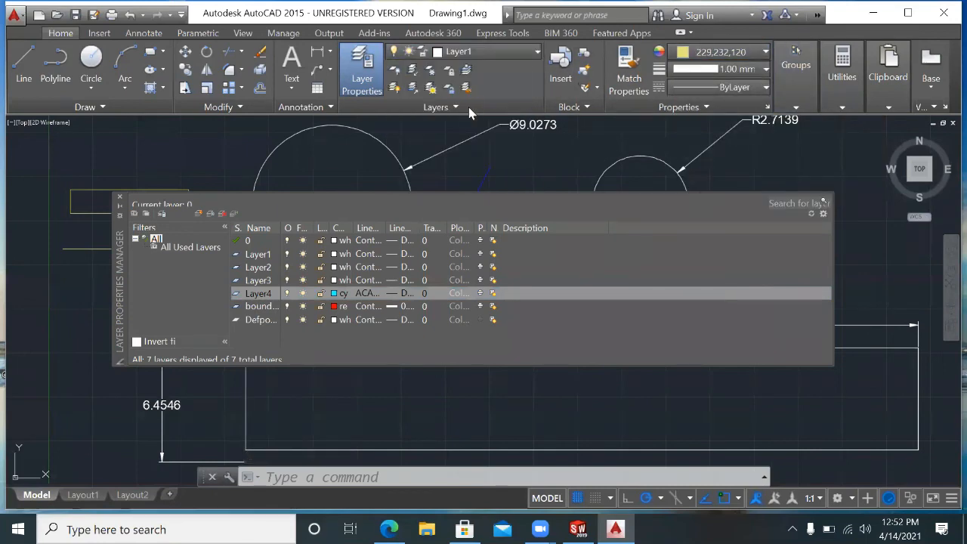
click(480, 51)
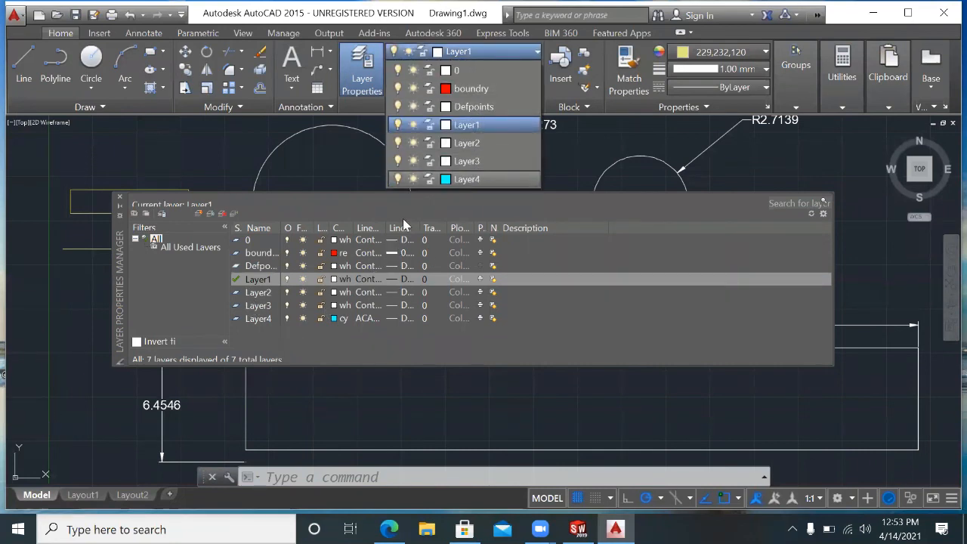
click(466, 90)
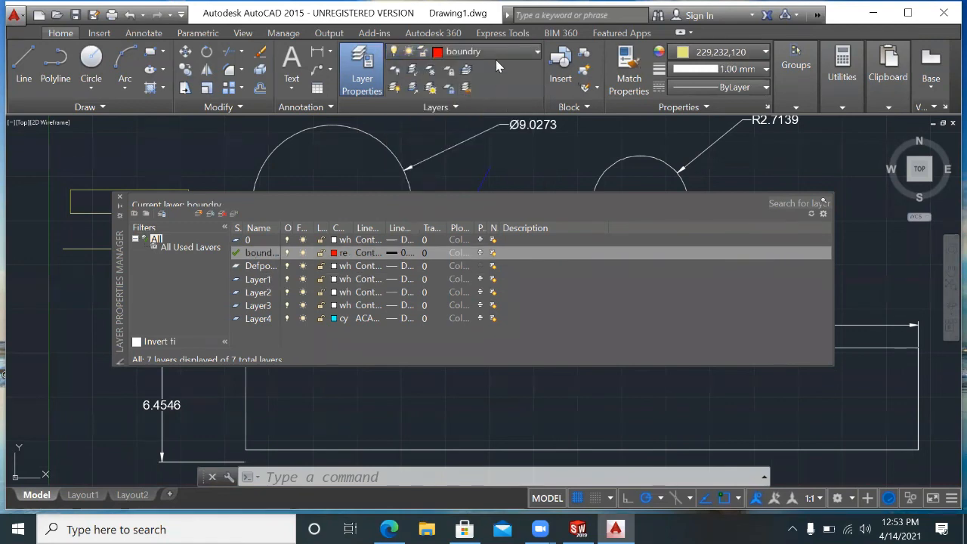
click(118, 197)
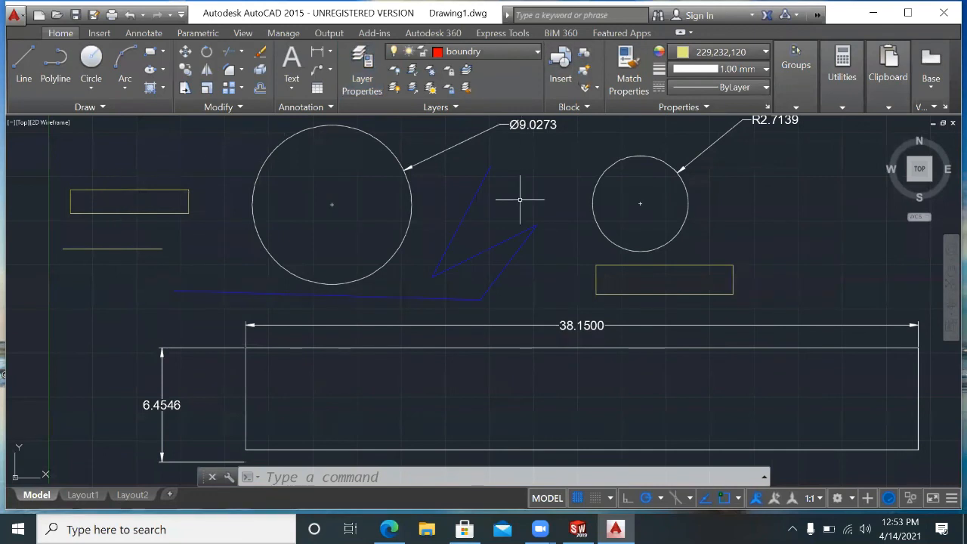
Draw a slanted line from the left end of the long blue line up to a point beside the large circle.
key(Escape)
key(Escape)
text(l)
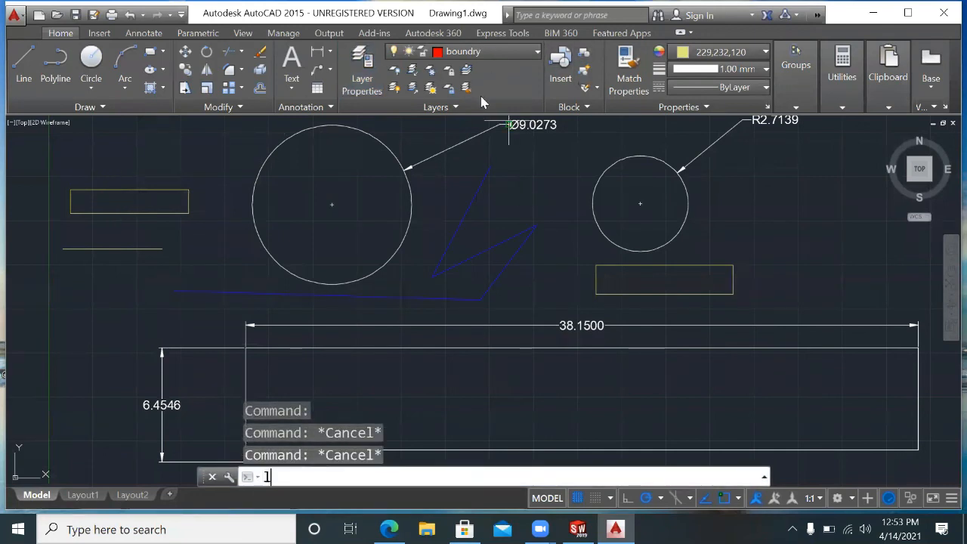
key(Return)
click(199, 289)
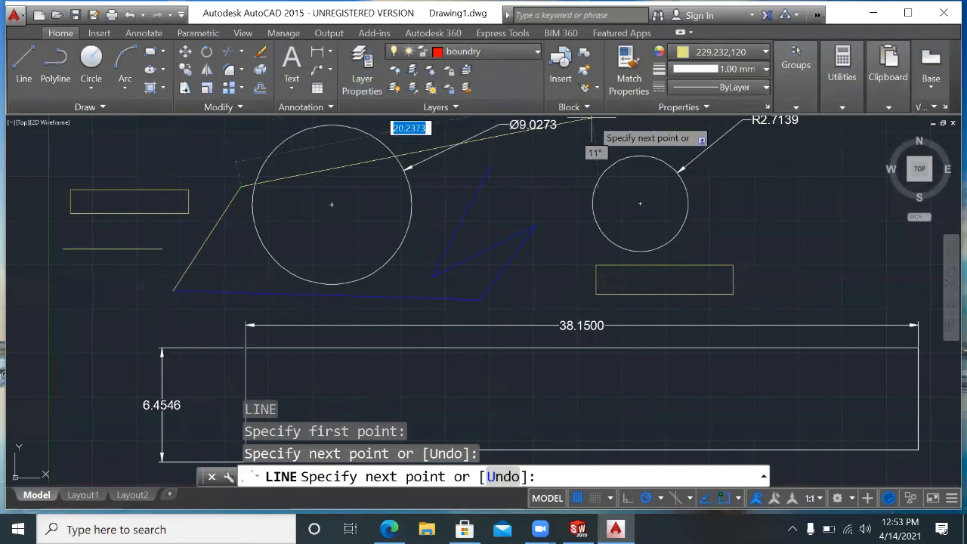
click(465, 71)
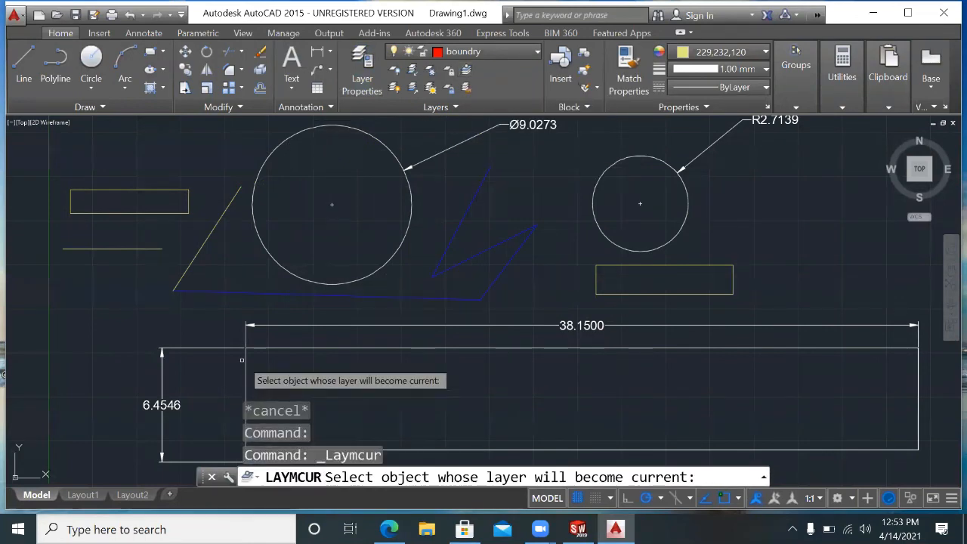
Turn off the boundry layer, although it is the current layer.
click(391, 53)
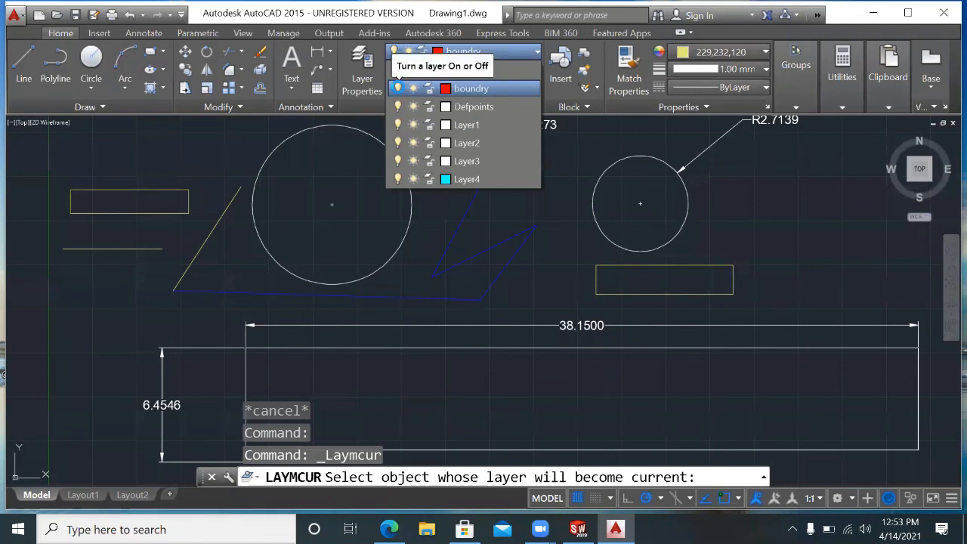
click(398, 89)
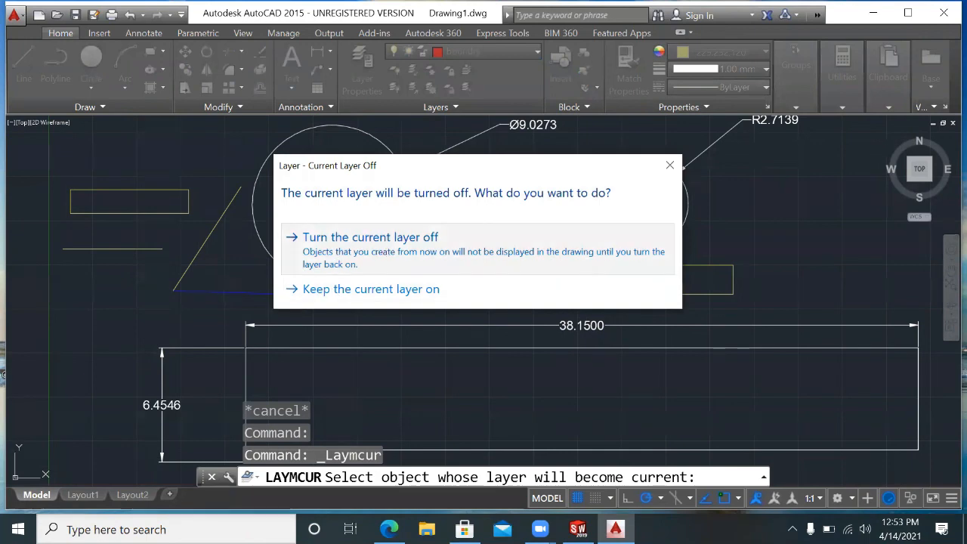
click(370, 240)
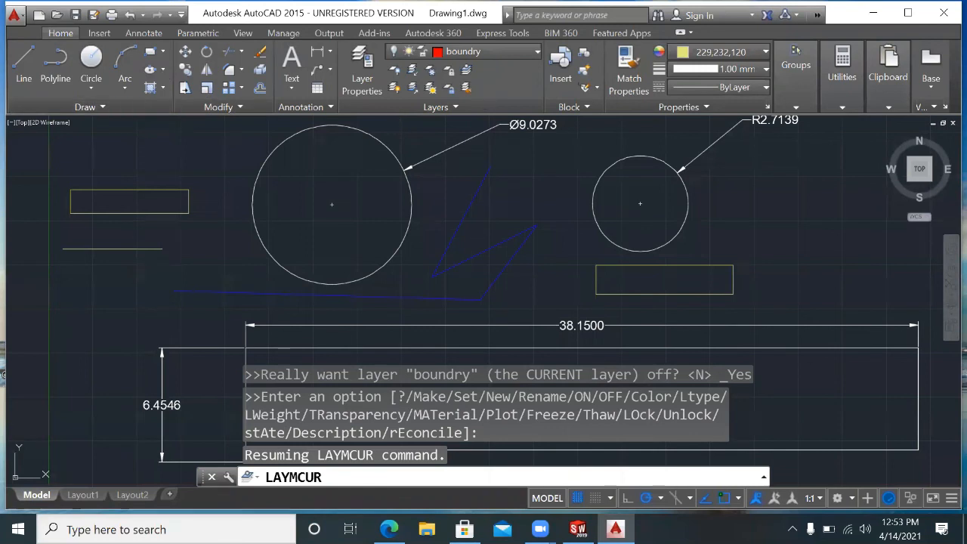
Lock and unlock the boundry layer, and try to freeze it while it is the current layer.
click(420, 53)
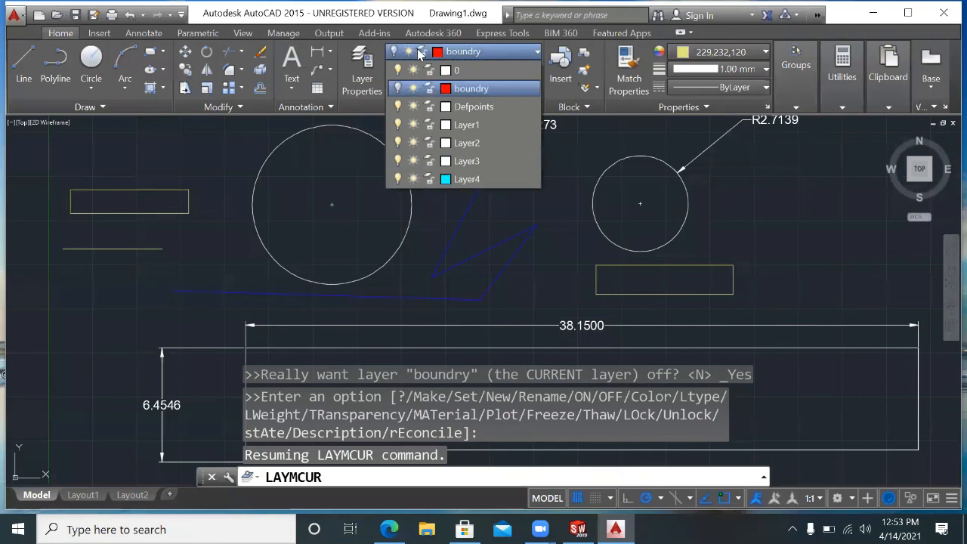
click(428, 90)
click(431, 91)
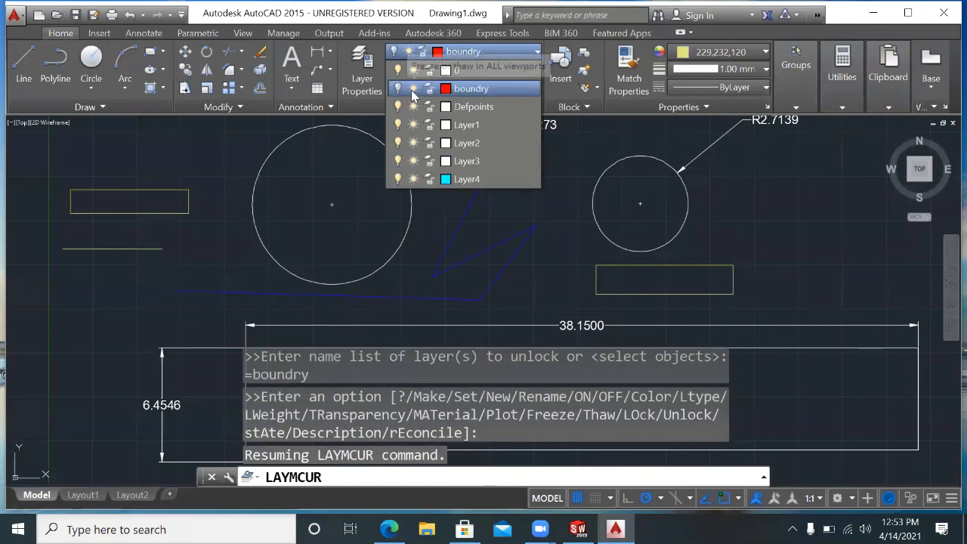
click(413, 89)
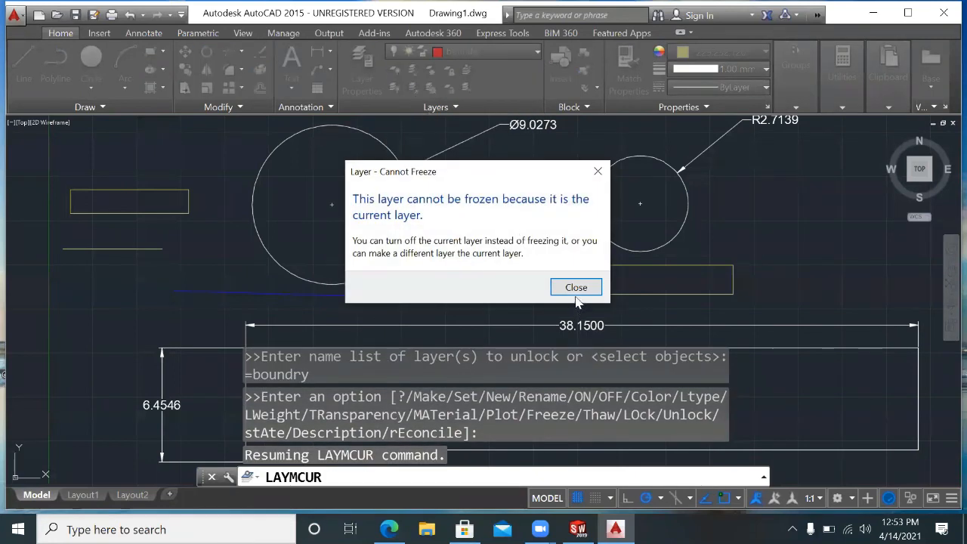
click(575, 287)
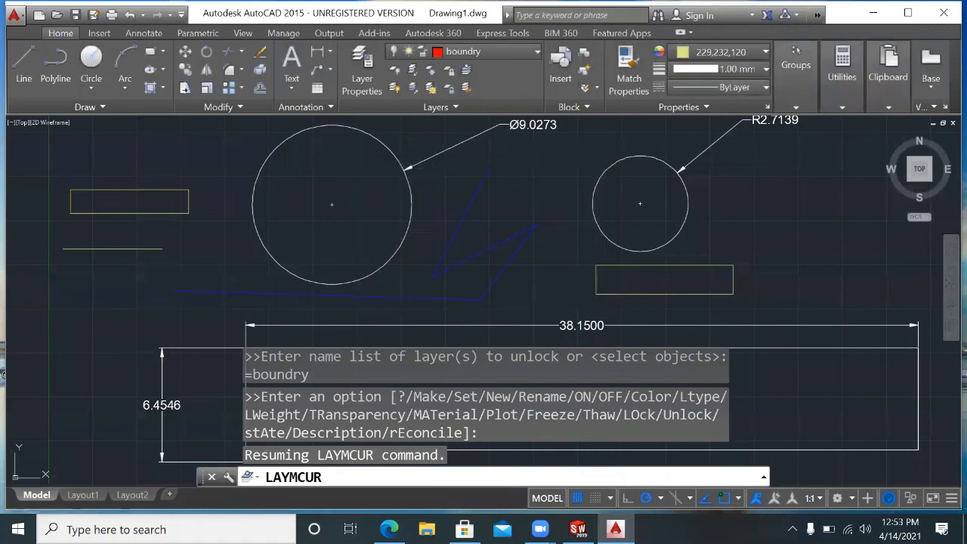
click(412, 70)
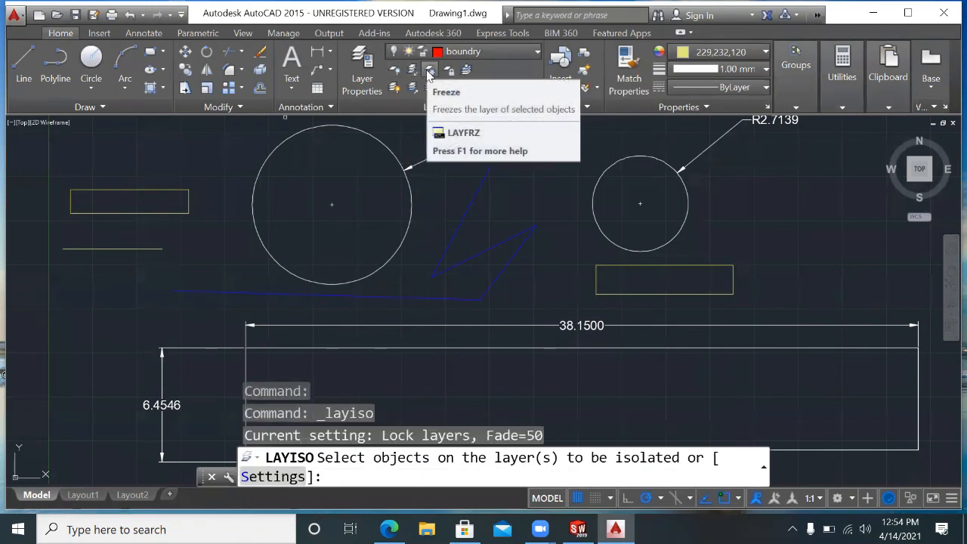
click(430, 70)
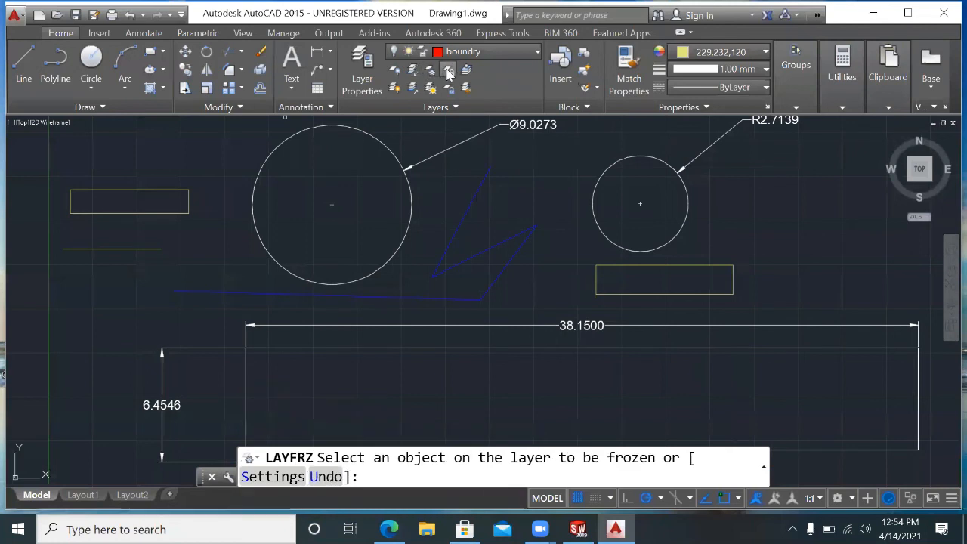
click(448, 71)
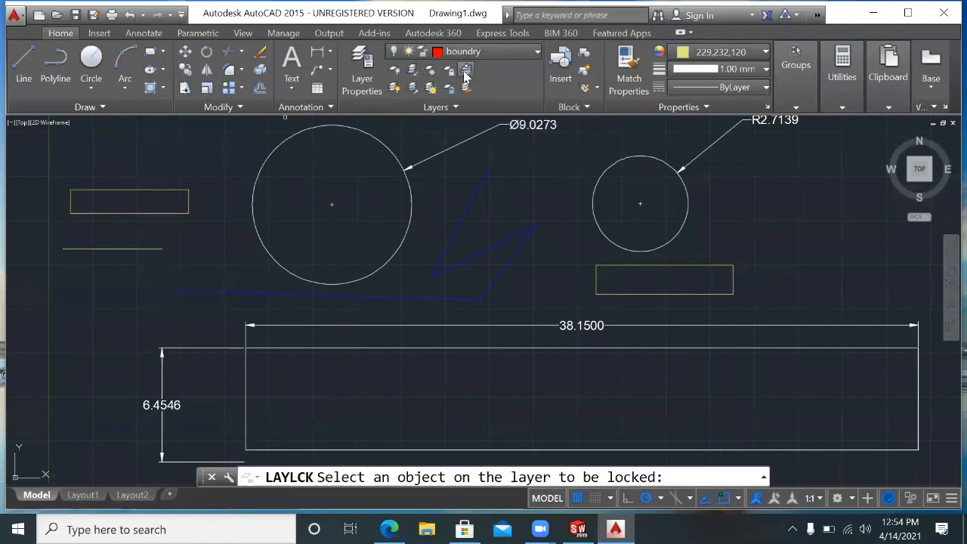
click(465, 70)
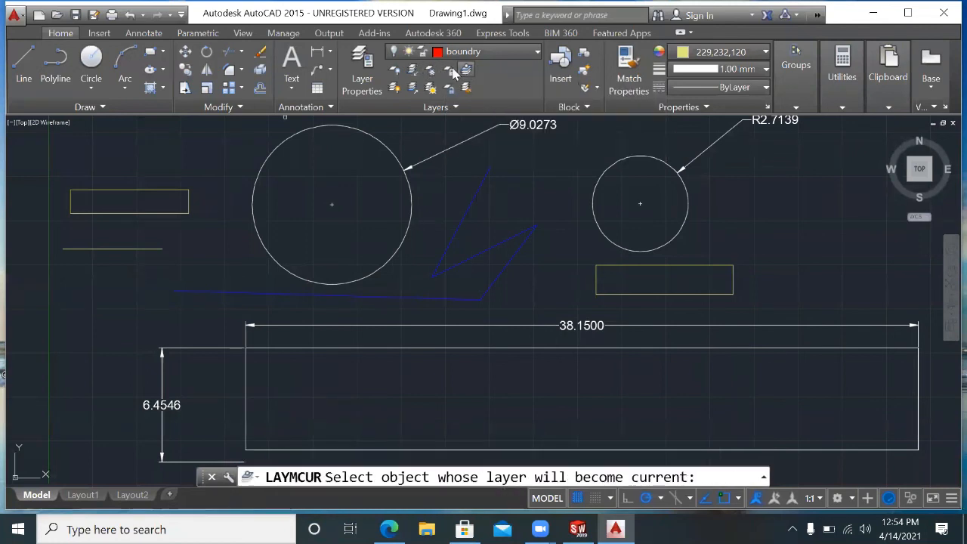
Turn the boundry layer back on, keep it on, and leave the Make Current command.
click(394, 51)
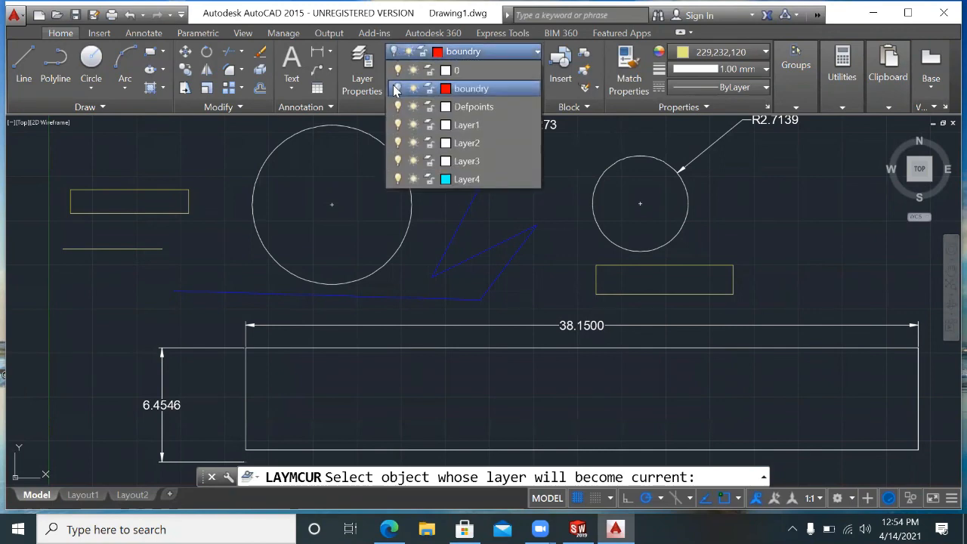
click(396, 89)
click(394, 88)
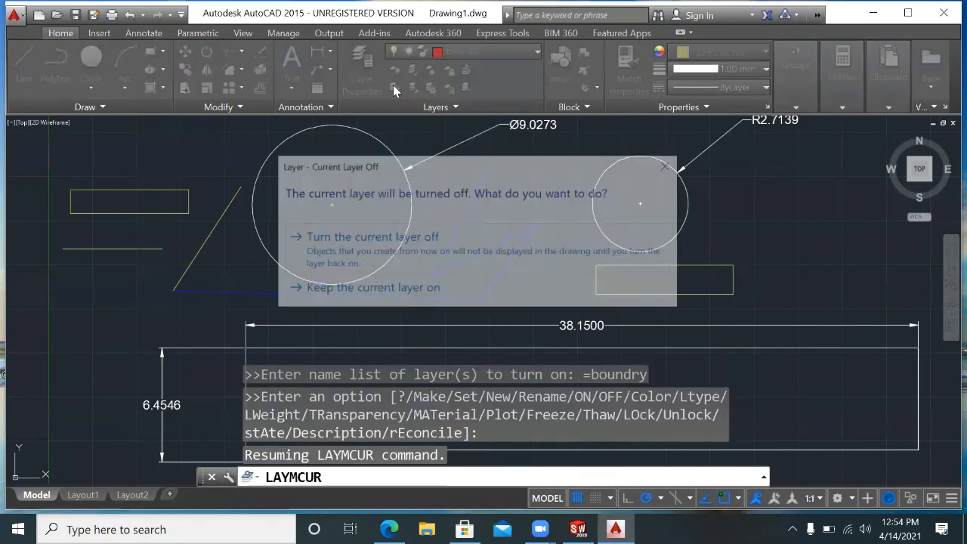
click(669, 165)
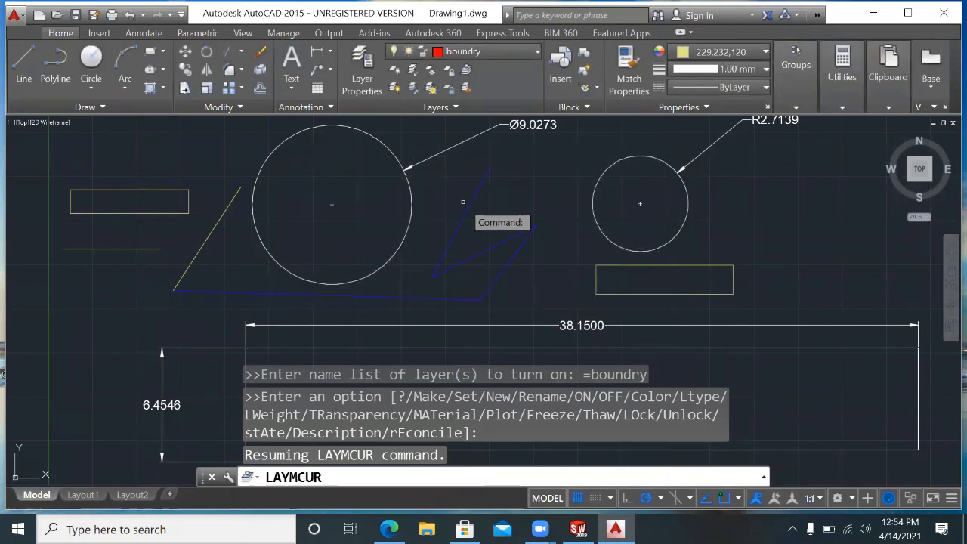
key(Escape)
key(Escape)
key(Escape)
text(l)
key(Return)
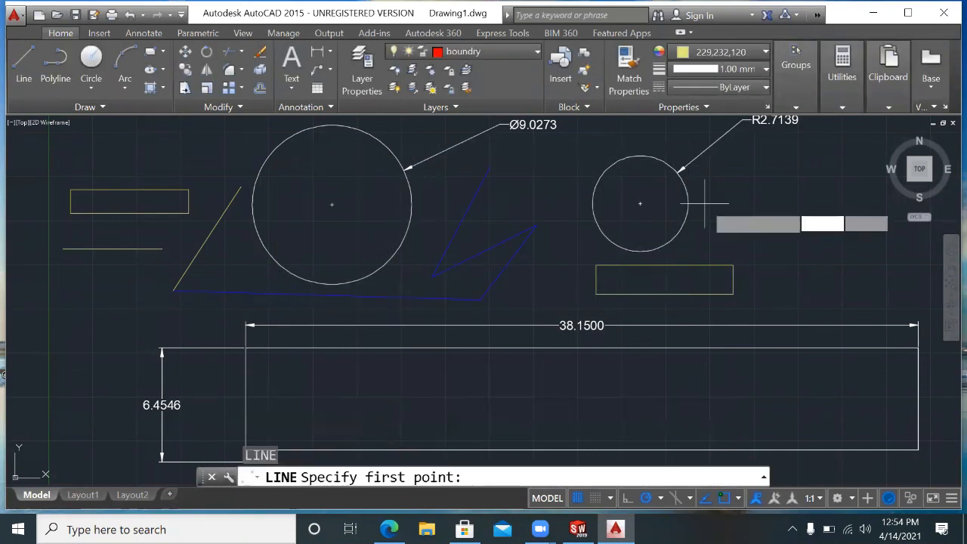
click(835, 210)
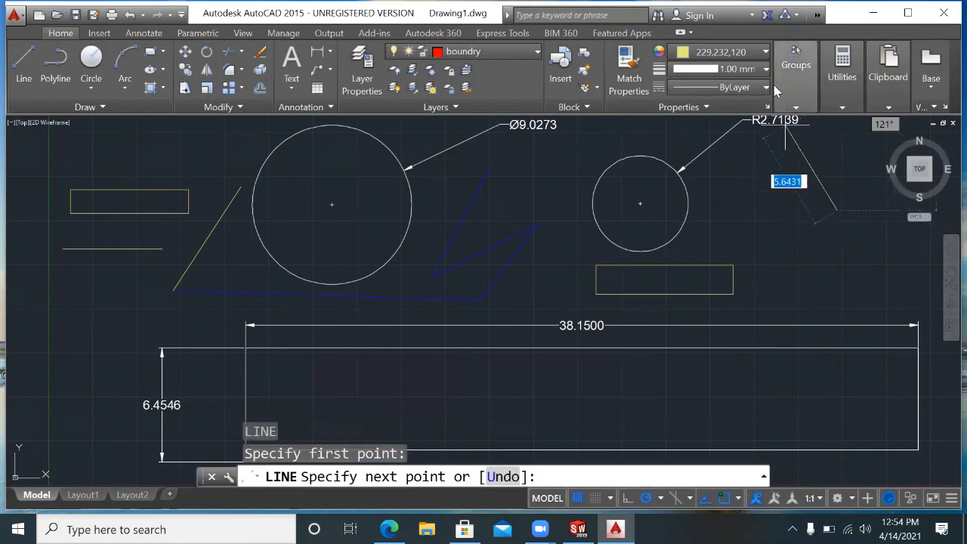
click(765, 51)
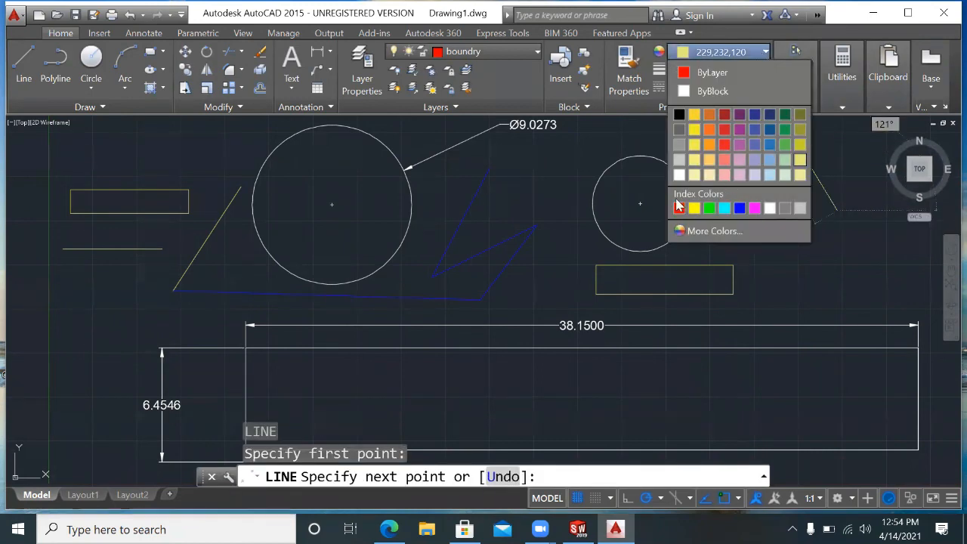
click(557, 186)
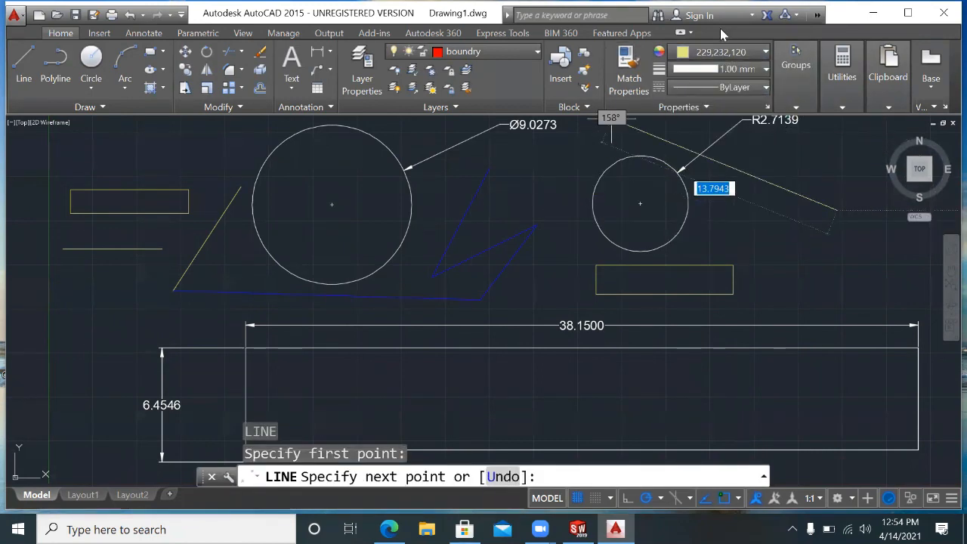
Turn on all layers in the drawing.
click(393, 88)
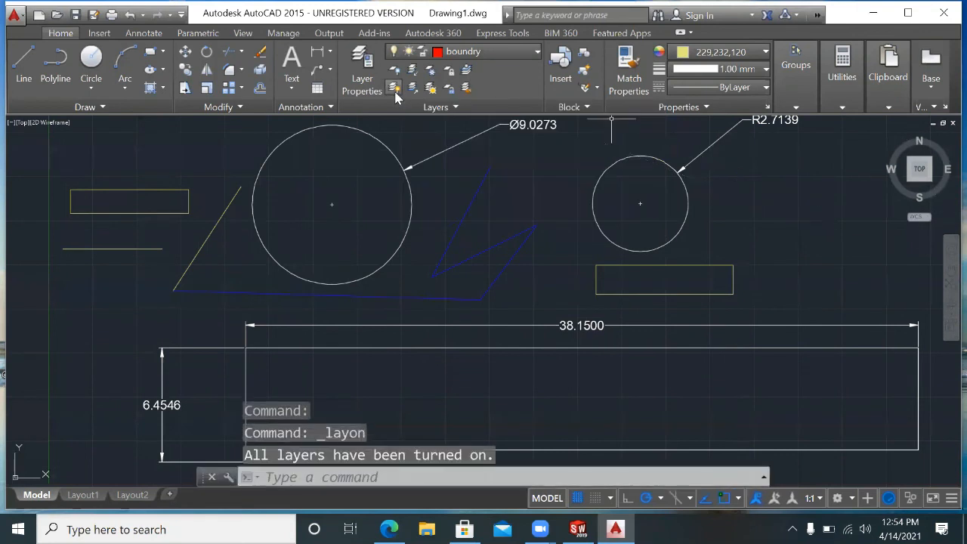